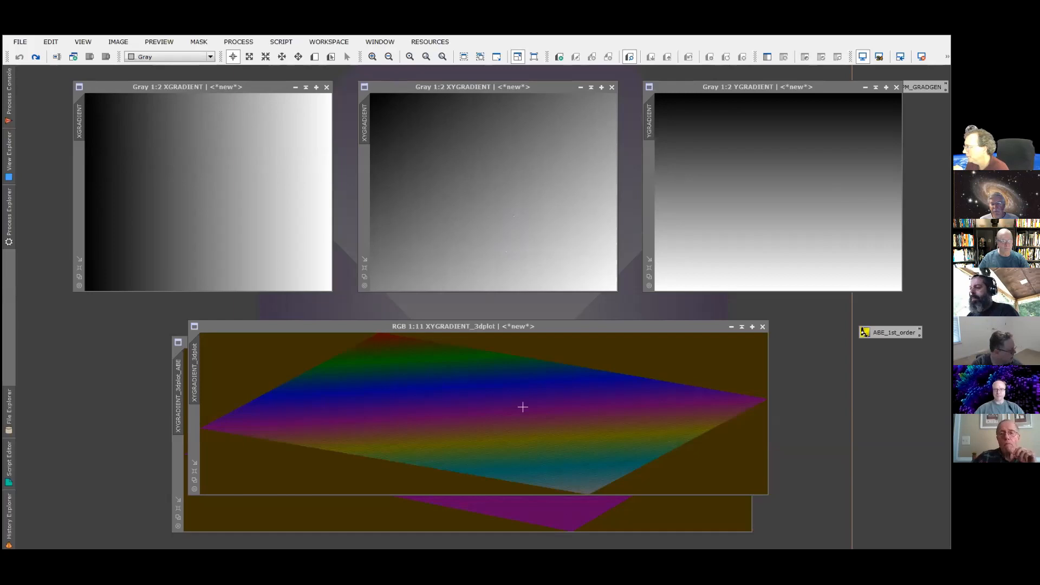
- Open the ABE_1st_order process instance, place its window over the YGRADIENT image and expand the Sample Generation and Rejection settings
{"action": "right_click", "coordinate": [889, 333]}
{"action": "left_click", "coordinate": [834, 337]}
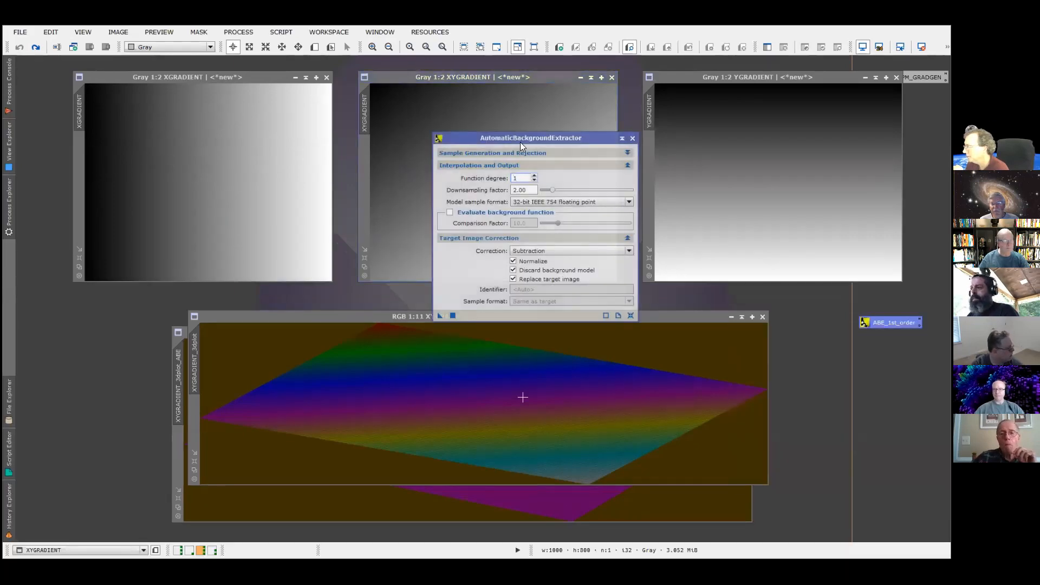
{"action": "left_click_drag", "start_coordinate": [605, 136], "coordinate": [880, 101]}
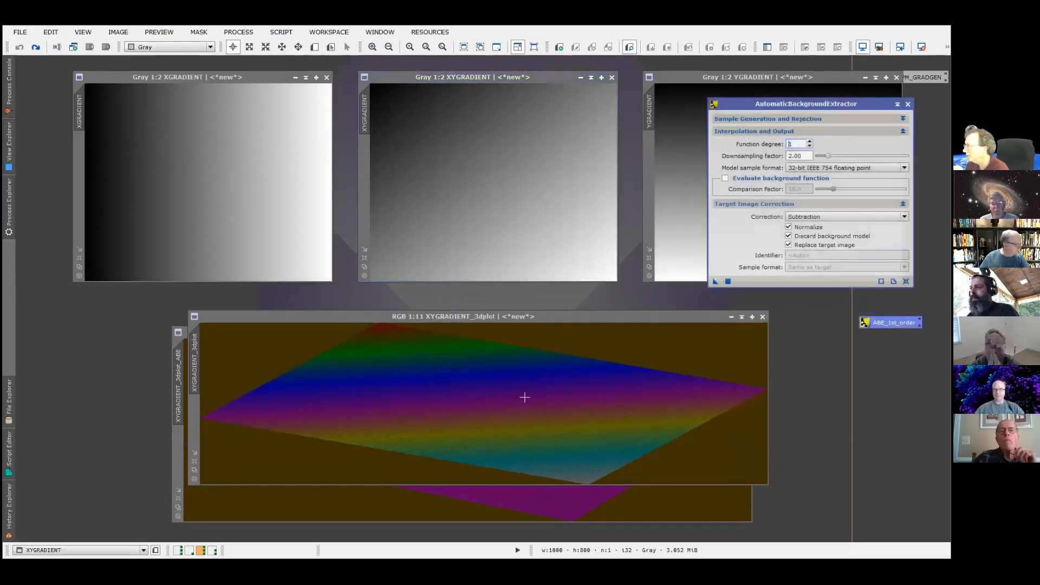
{"action": "left_click", "coordinate": [903, 119]}
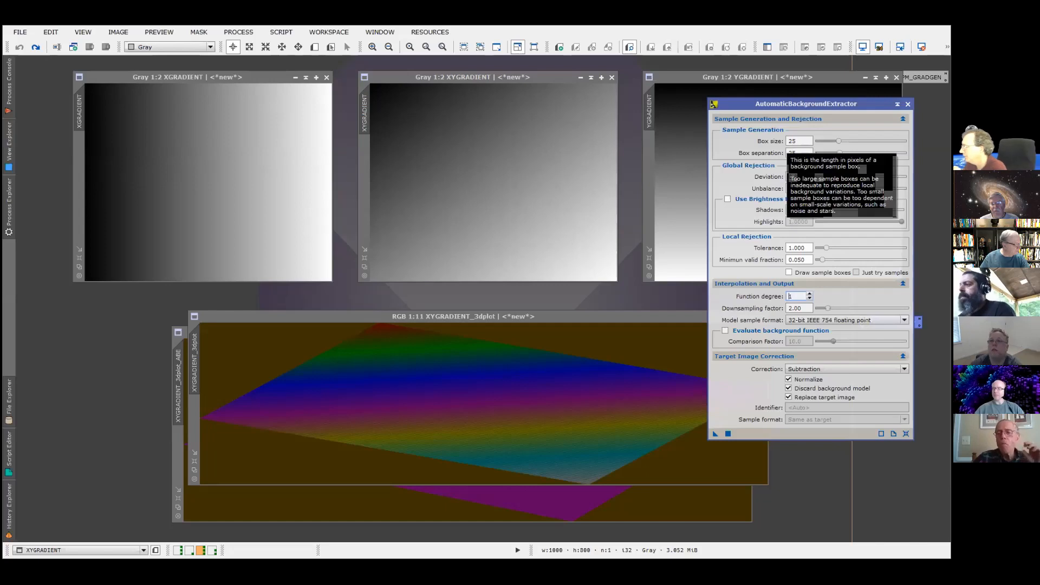
{"action": "left_click_drag", "start_coordinate": [838, 104], "coordinate": [854, 98]}
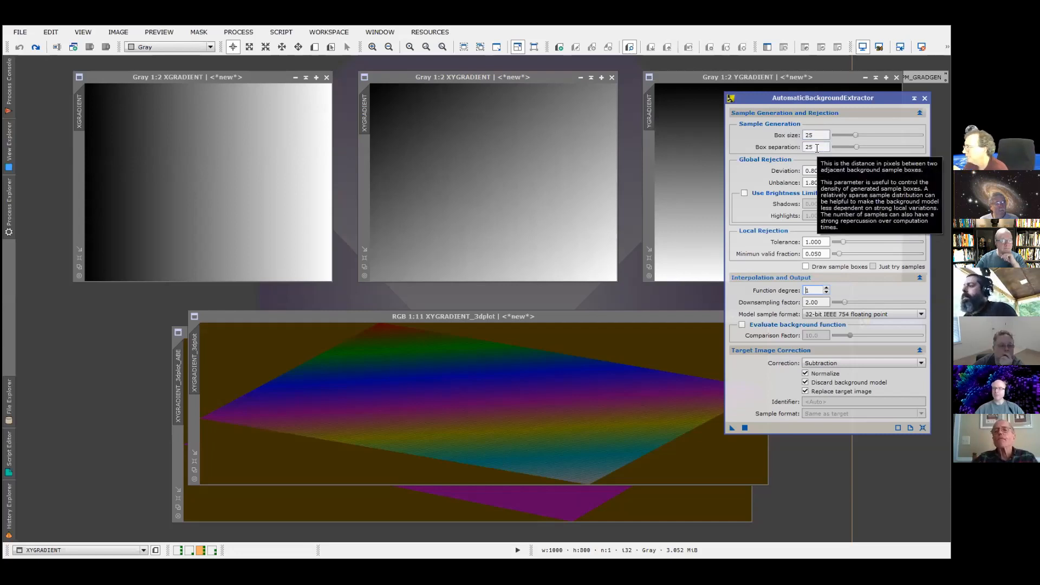
- Enable Draw sample boxes and Just try samples, and run AutomaticBackgroundExtractor on XYGRADIENT to generate a sample map
{"action": "left_click", "coordinate": [806, 266]}
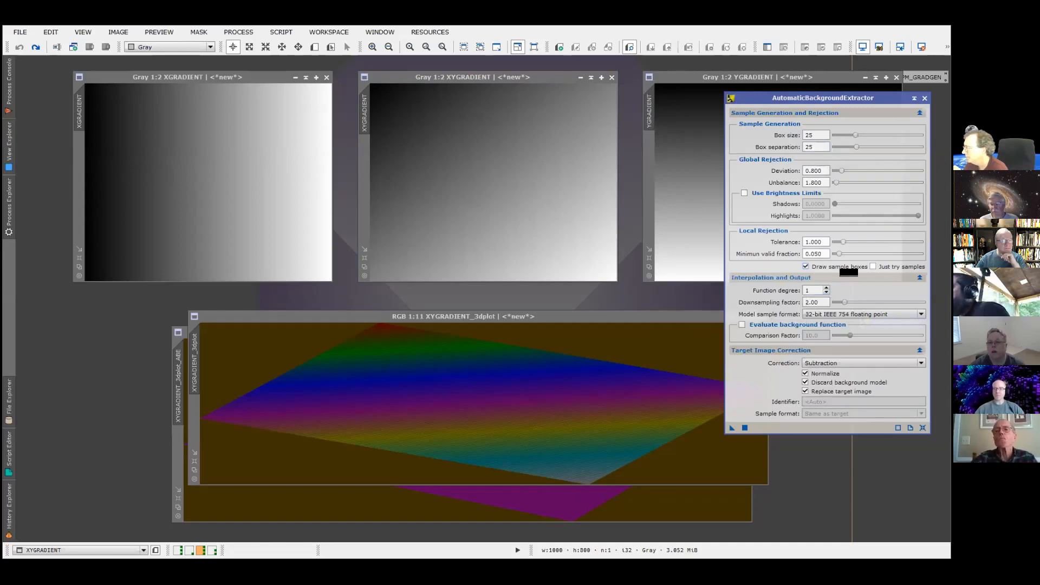
{"action": "left_click", "coordinate": [873, 266]}
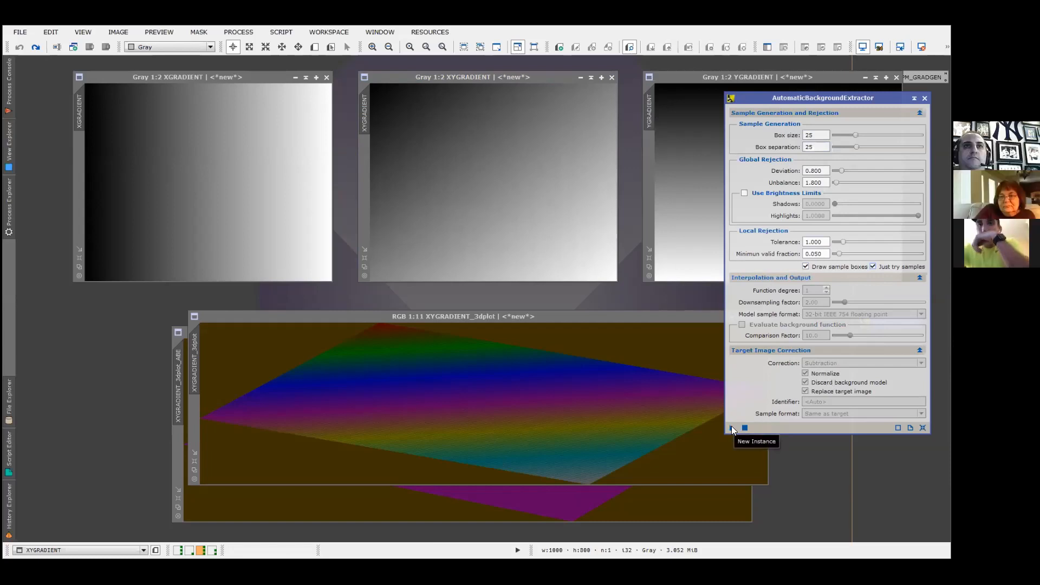
{"action": "left_click_drag", "start_coordinate": [731, 427], "coordinate": [525, 209]}
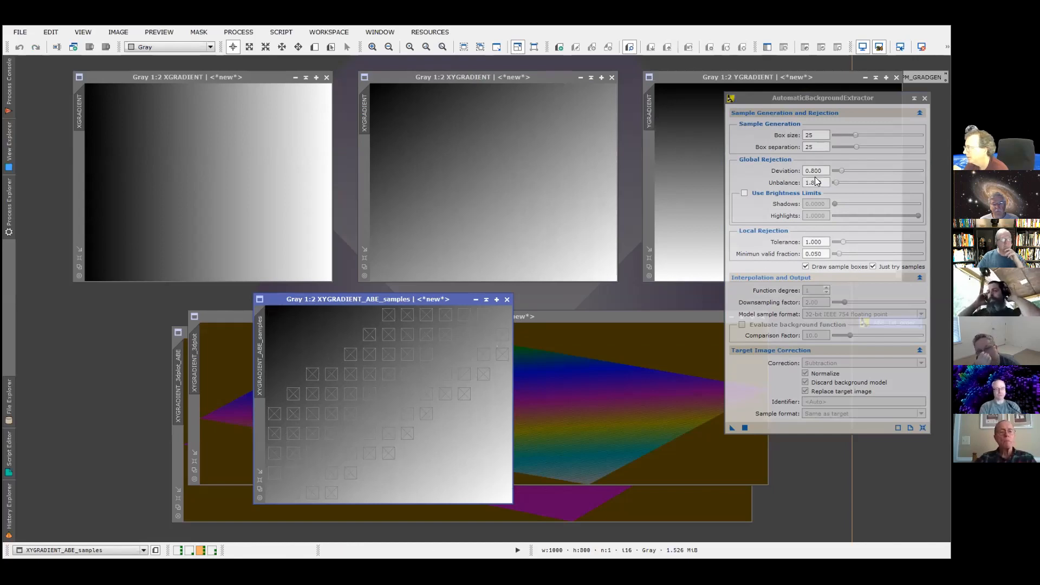
- Set the global rejection Deviation to 1.2, close the first sample map and generate a new one from XYGRADIENT
{"action": "mouse_move", "coordinate": [815, 171]}
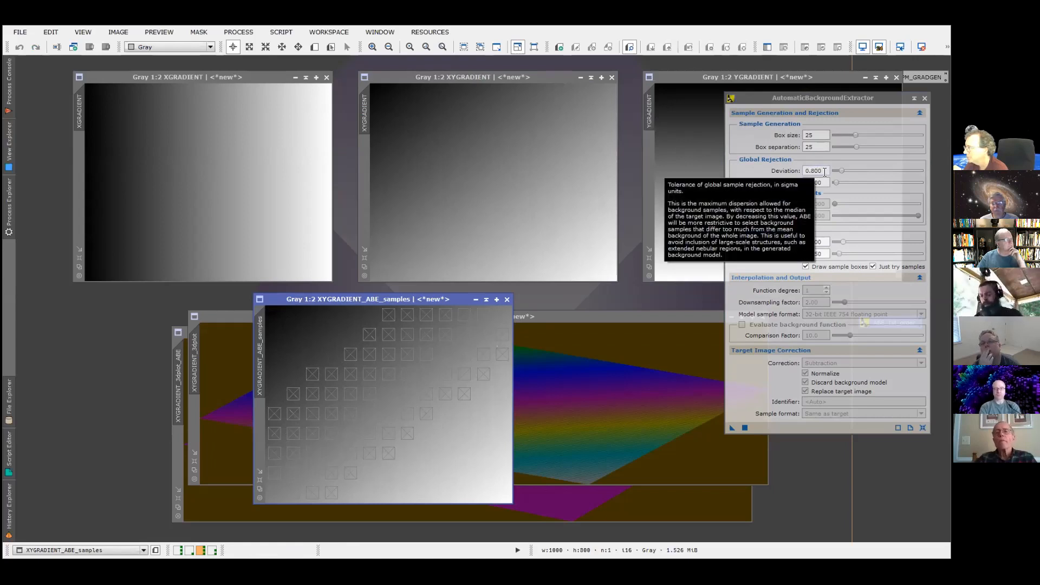
{"action": "double_click", "coordinate": [804, 171]}
{"action": "type", "text": "1.2"}
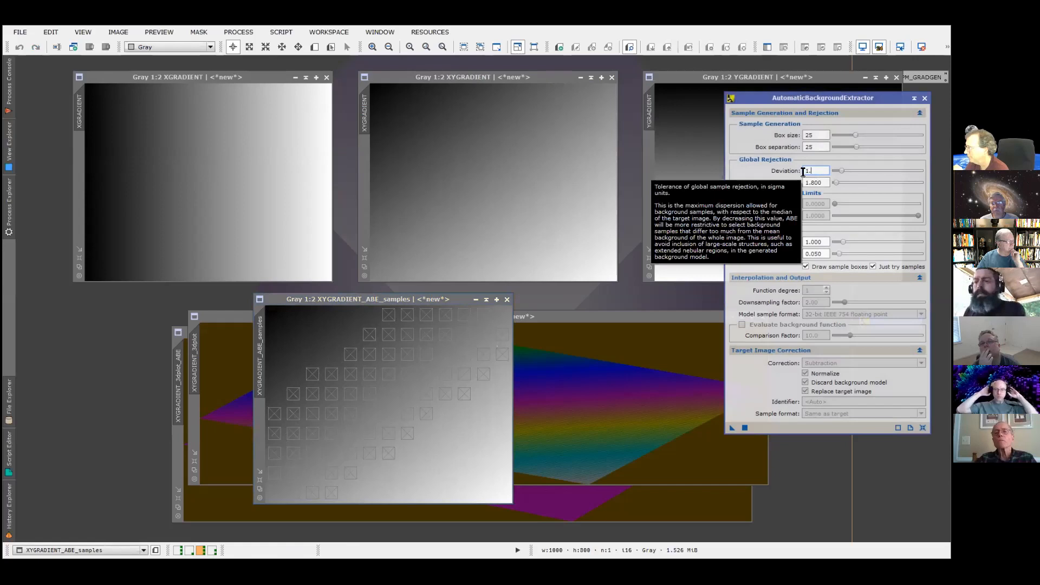
{"action": "left_click", "coordinate": [507, 300]}
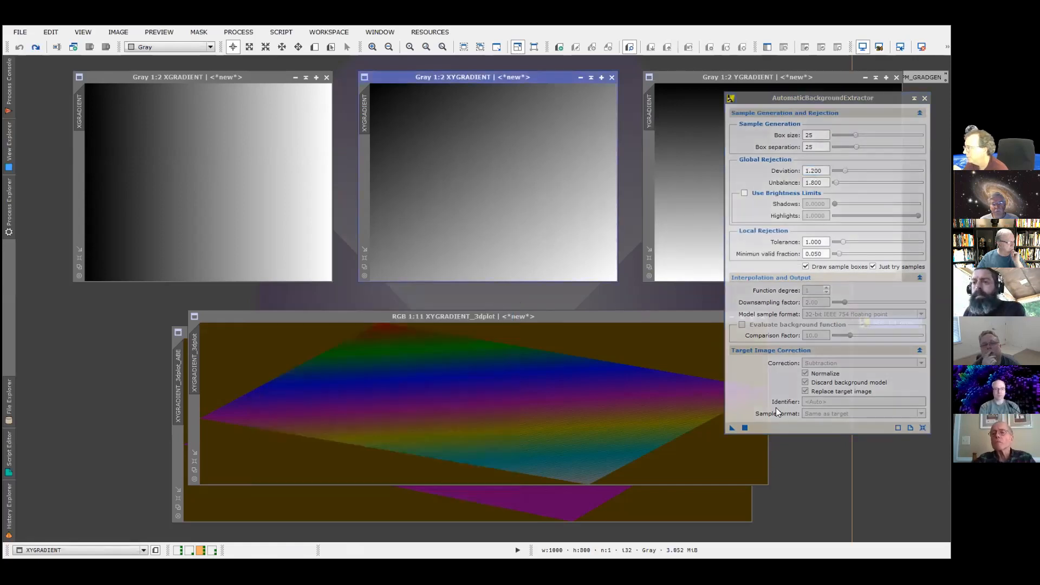
{"action": "left_click", "coordinate": [732, 428]}
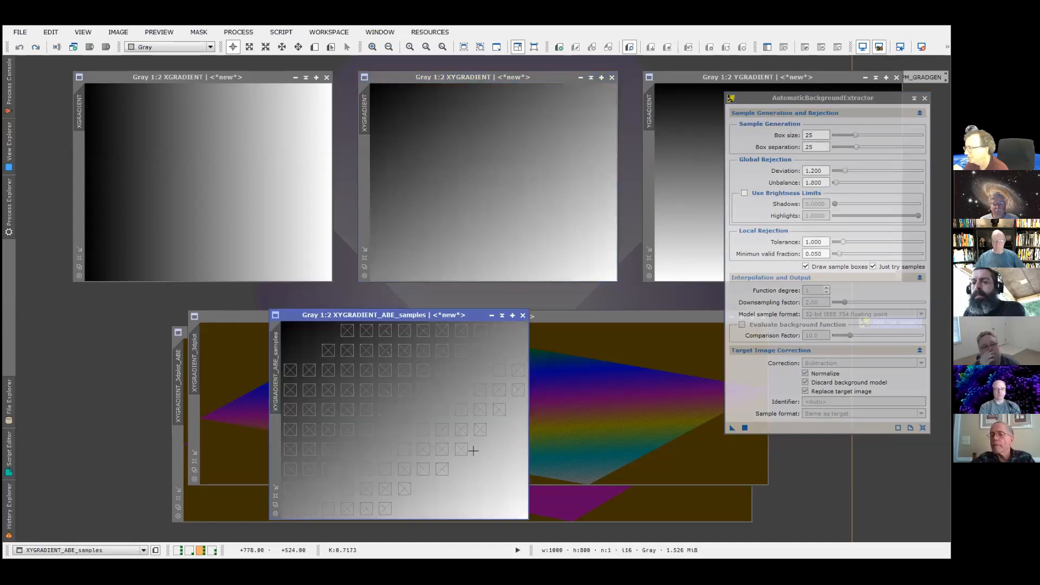
- Raise the Deviation to 1.5, replace the previous XYGRADIENT sample map with a new one and close it
{"action": "left_click_drag", "start_coordinate": [810, 173], "coordinate": [826, 171]}
{"action": "type", "text": "1.5"}
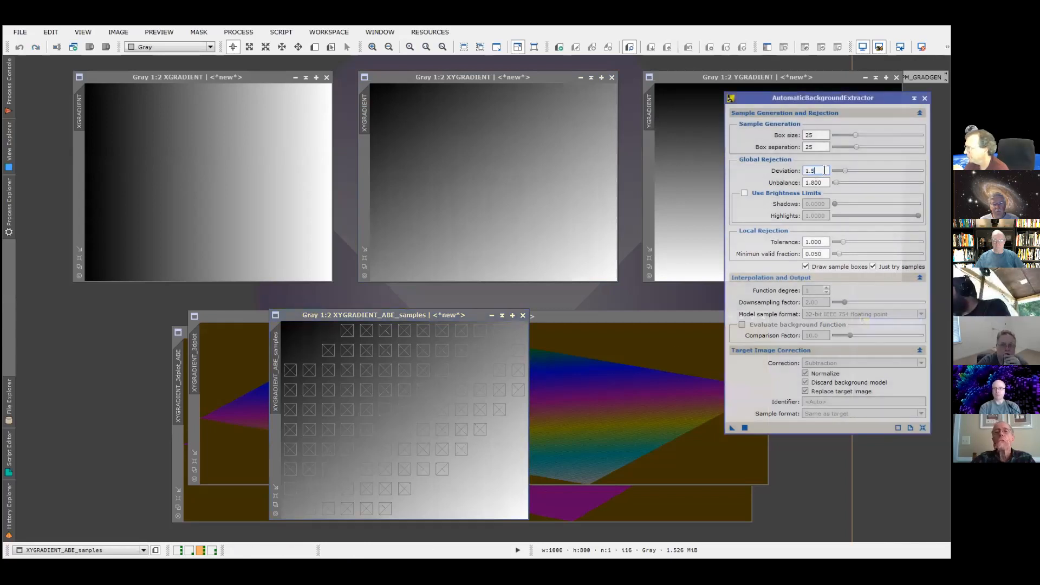
{"action": "left_click", "coordinate": [523, 315]}
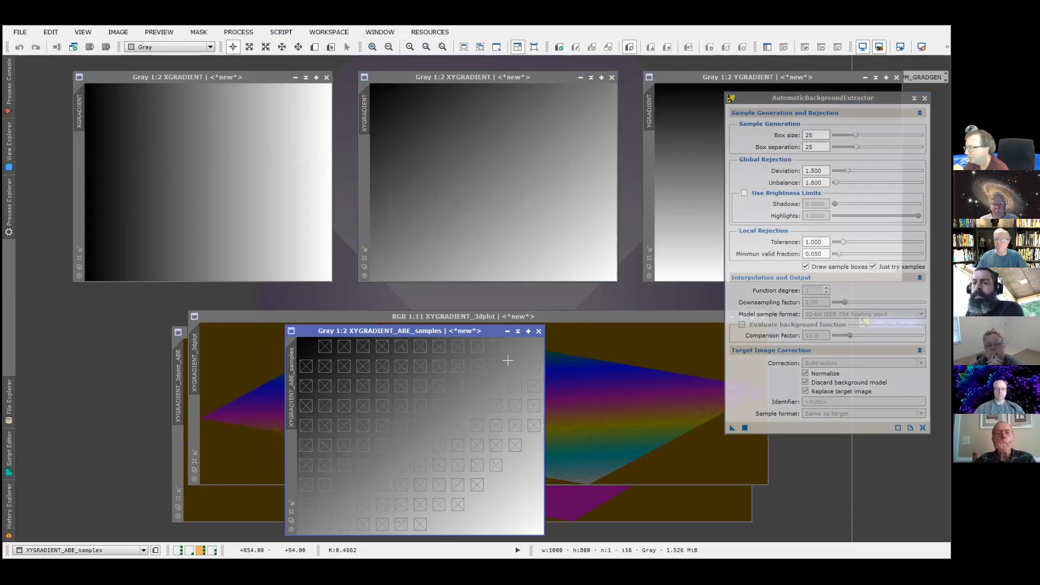
{"action": "left_click", "coordinate": [540, 330]}
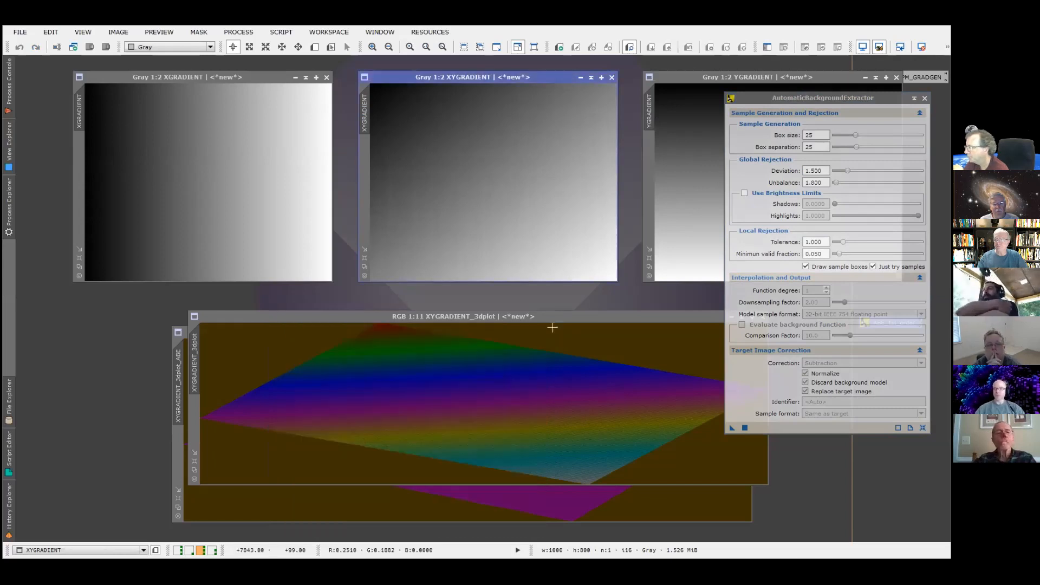
- Set the Deviation to 3, turn off Draw sample boxes and apply the first-degree background extraction to XYGRADIENT
{"action": "double_click", "coordinate": [826, 170]}
{"action": "type", "text": "3"}
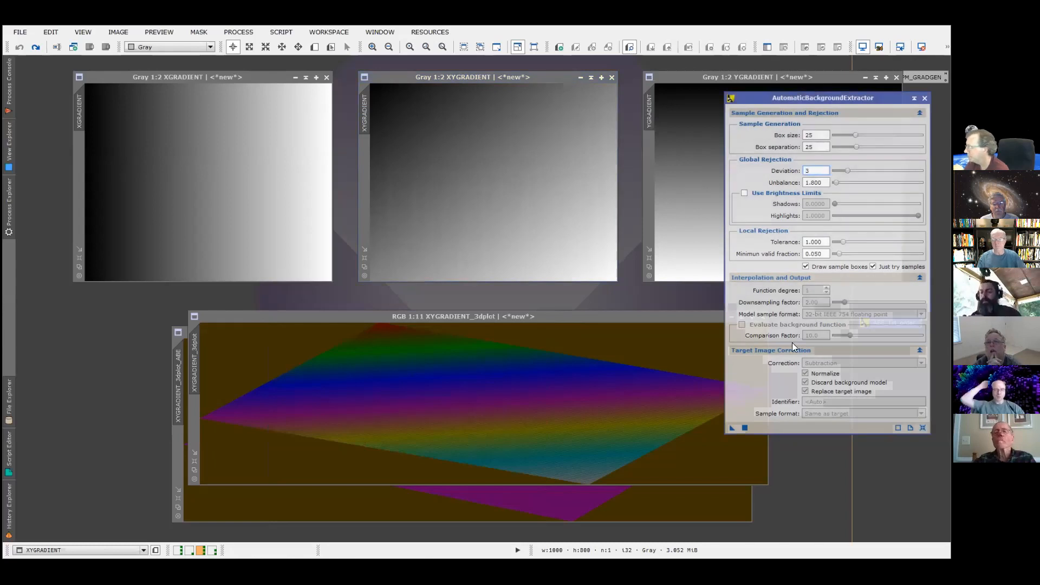
{"action": "left_click", "coordinate": [806, 266]}
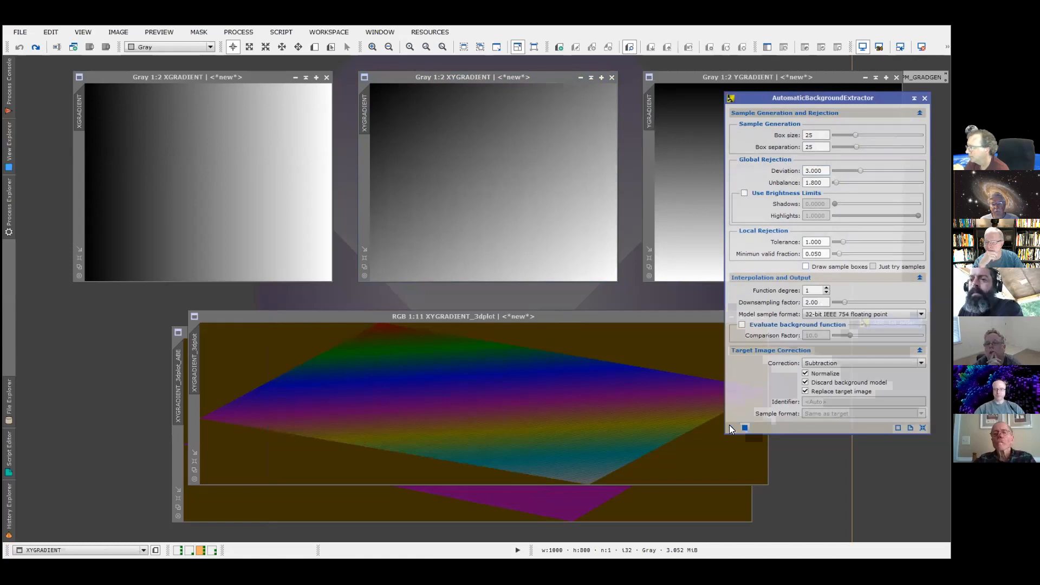
{"action": "left_click_drag", "start_coordinate": [729, 425], "coordinate": [500, 190]}
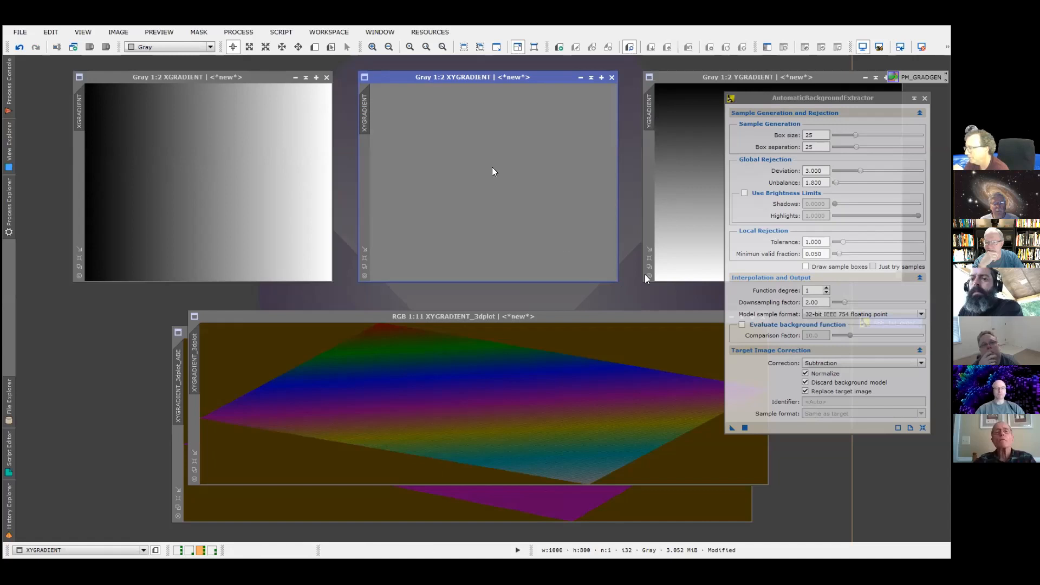
- Compare the XYGRADIENT 3D plot after background extraction with the original 3D plot
{"action": "left_click", "coordinate": [423, 521]}
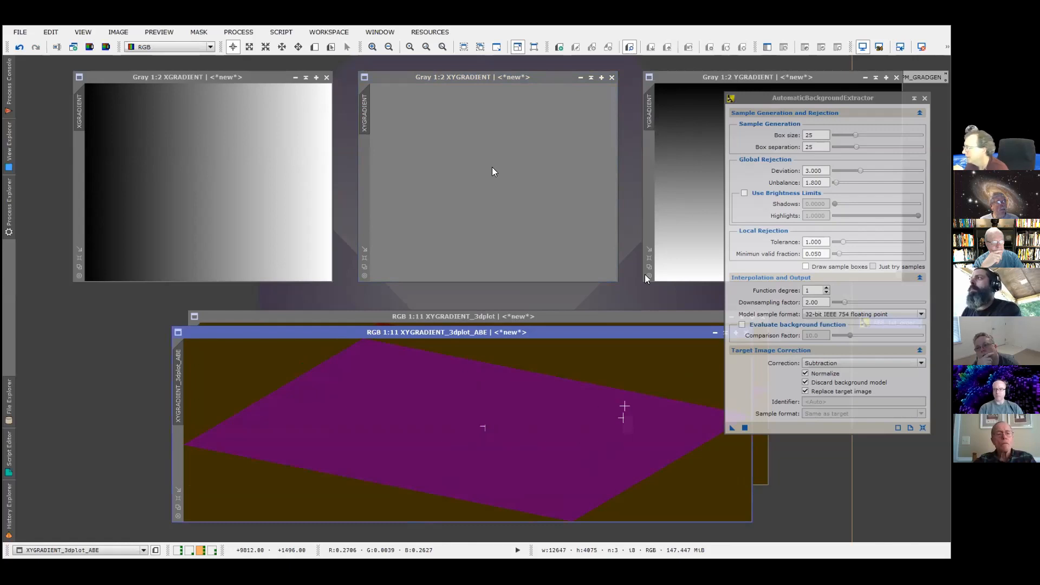
{"action": "left_click", "coordinate": [499, 318]}
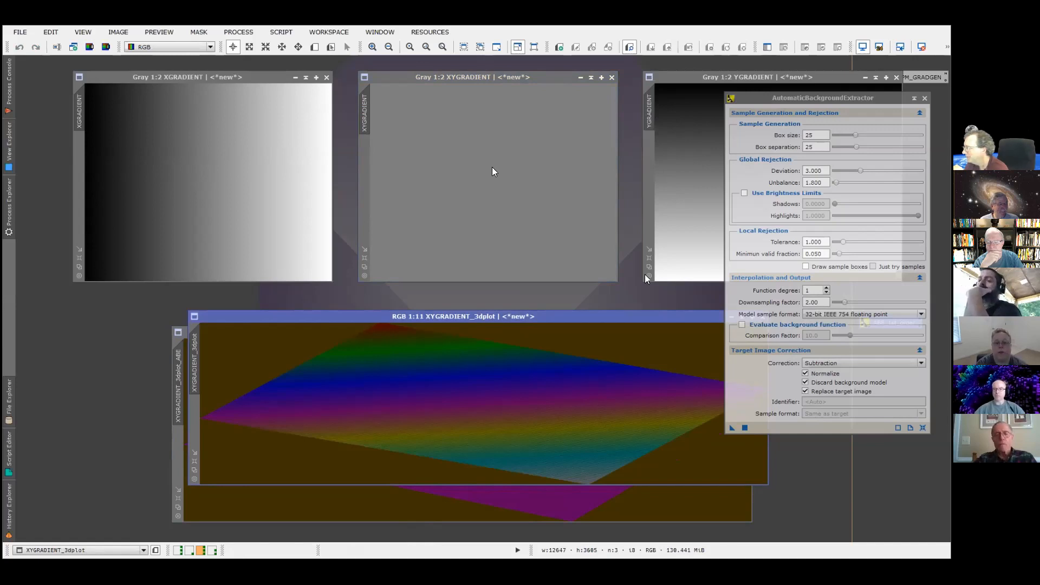
{"action": "type", "text": "1"}
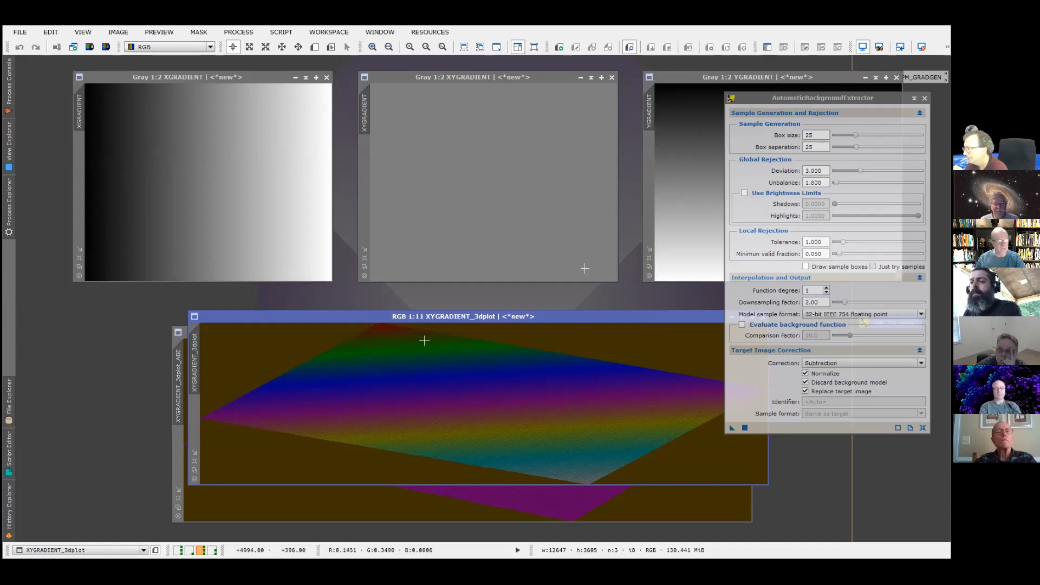
- Switch to the second-order gradient workspace, examine the PixelMath expression stored in PM_GEN_2ndorder and close it
{"action": "left_click", "coordinate": [212, 550]}
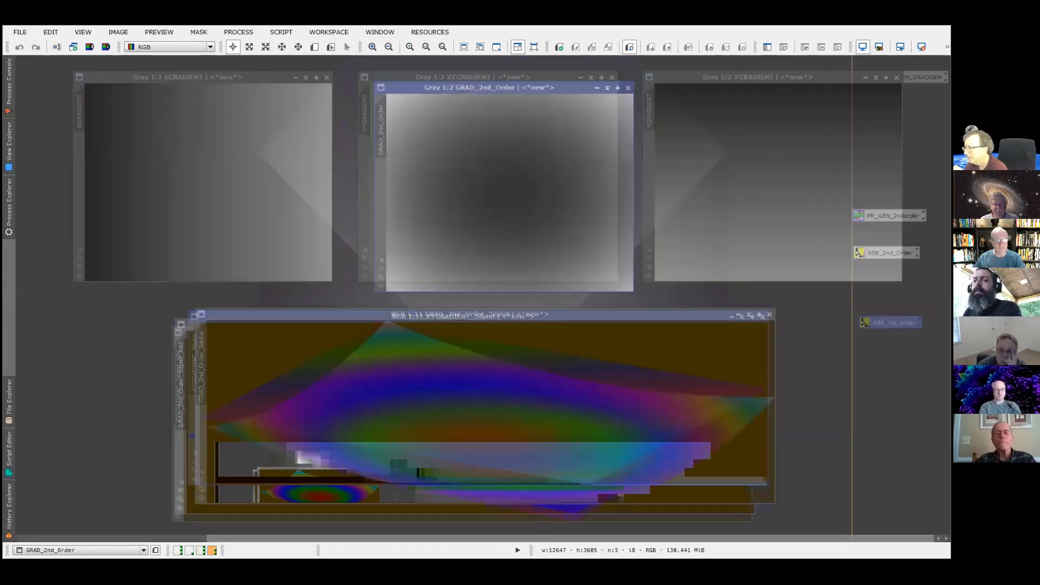
{"action": "right_click", "coordinate": [859, 215]}
{"action": "left_click", "coordinate": [859, 229]}
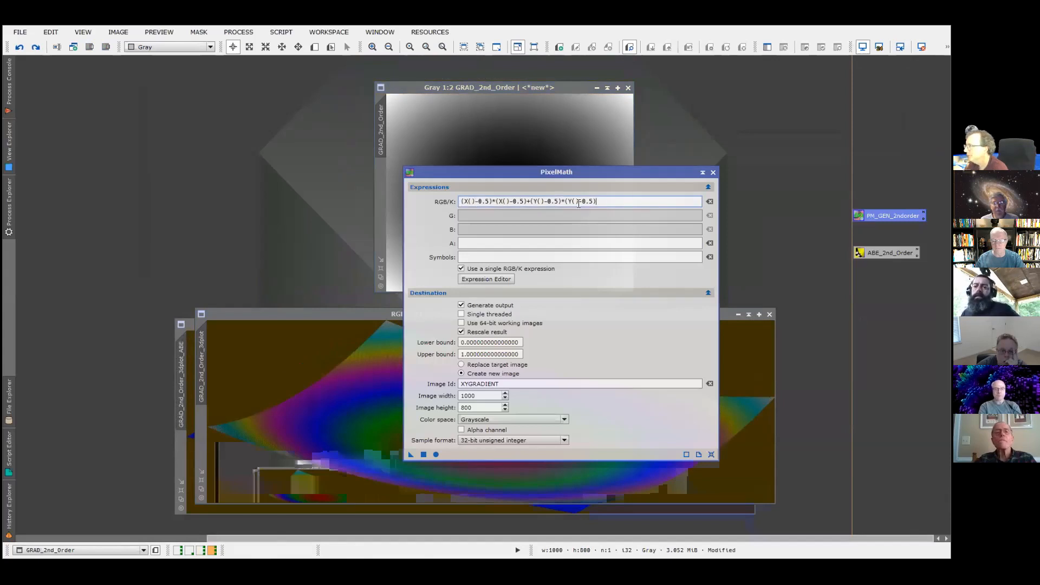
{"action": "left_click", "coordinate": [713, 173]}
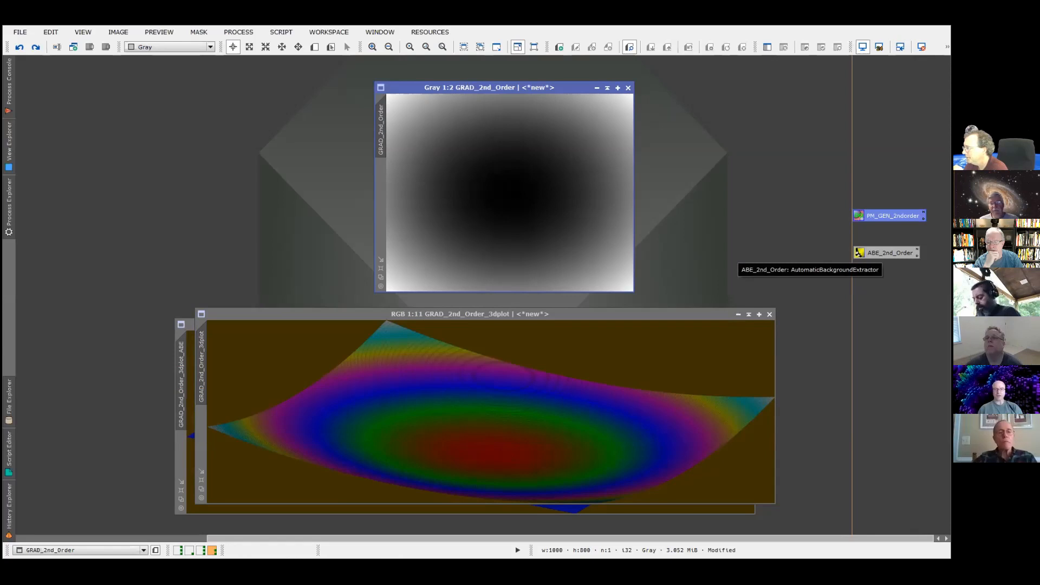
- Open the ABE_2nd_Order instance, apply its degree 2 extraction to GRAD_2nd_Order and bring up the corrected 3D plot
{"action": "right_click", "coordinate": [860, 253]}
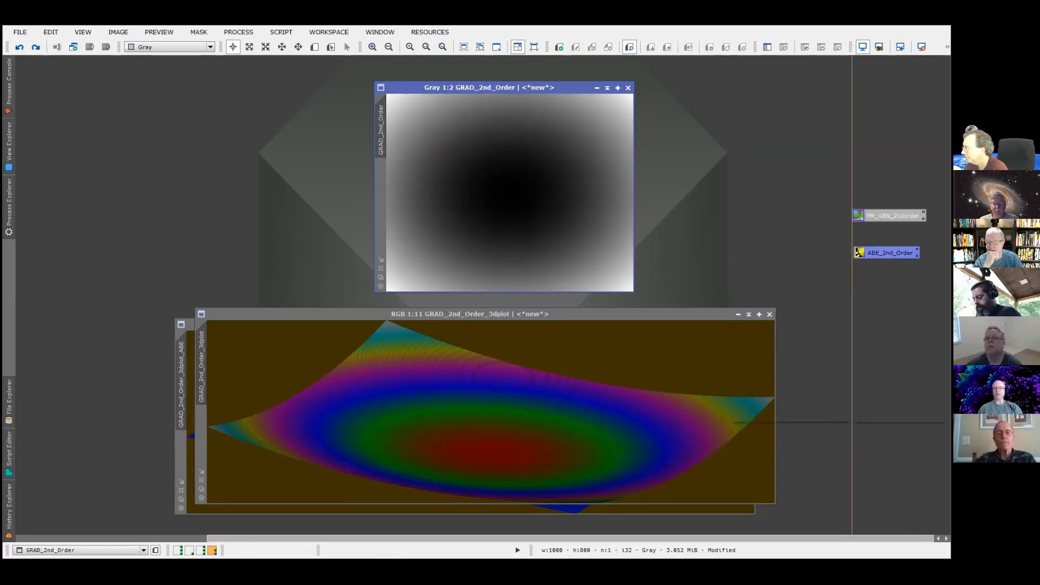
{"action": "left_click", "coordinate": [823, 267]}
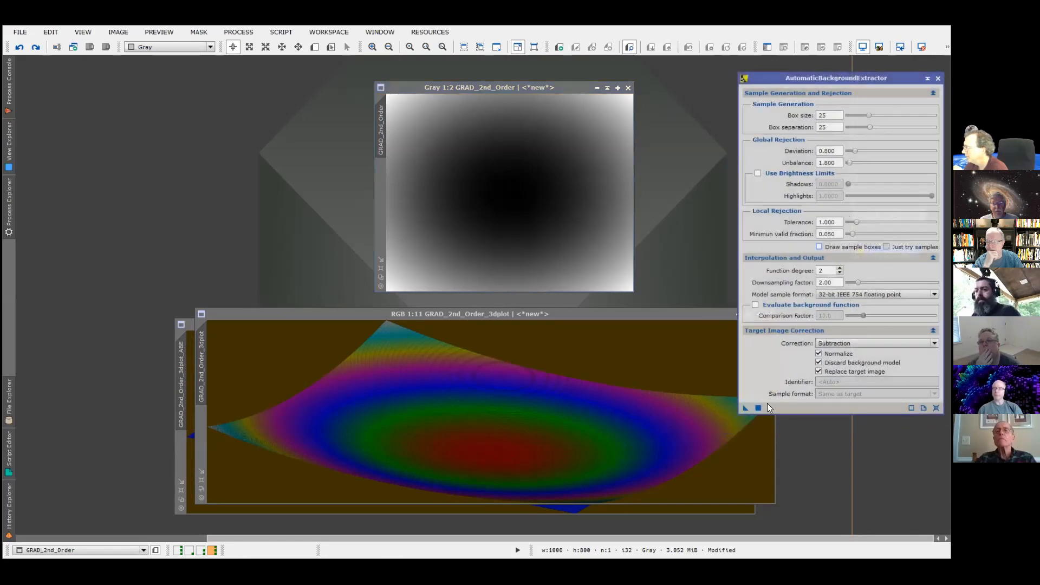
{"action": "left_click_drag", "start_coordinate": [742, 407], "coordinate": [518, 222]}
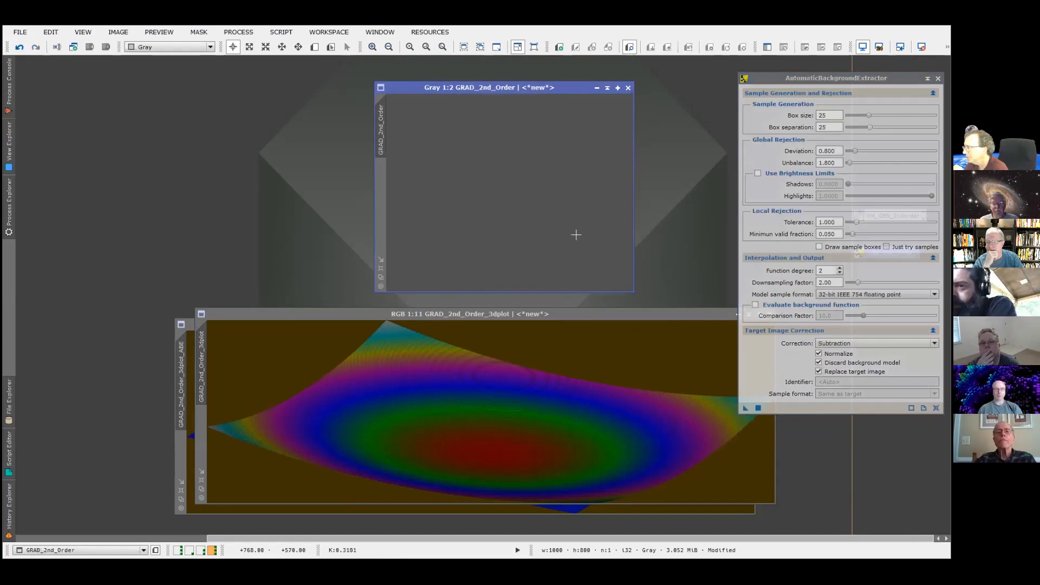
{"action": "left_click", "coordinate": [190, 346]}
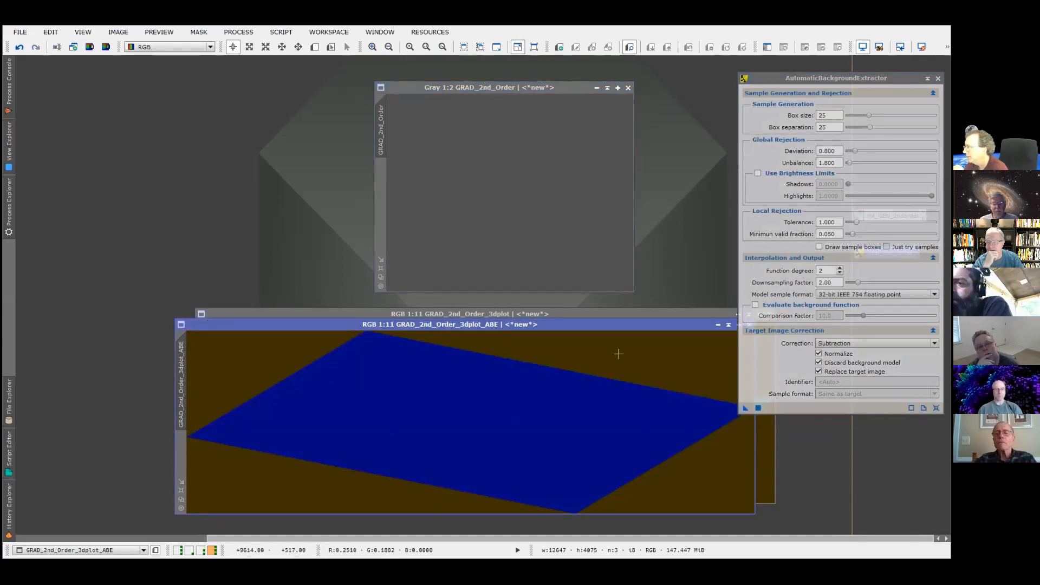
- Undo the background extraction on the GRAD_2nd_Order image
{"action": "left_click", "coordinate": [24, 49]}
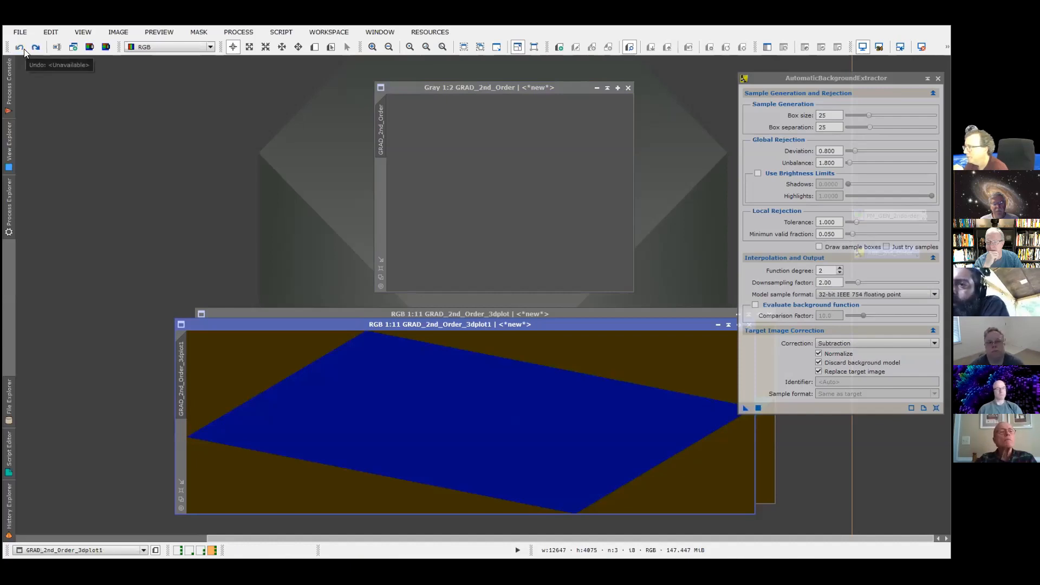
{"action": "left_click", "coordinate": [496, 86]}
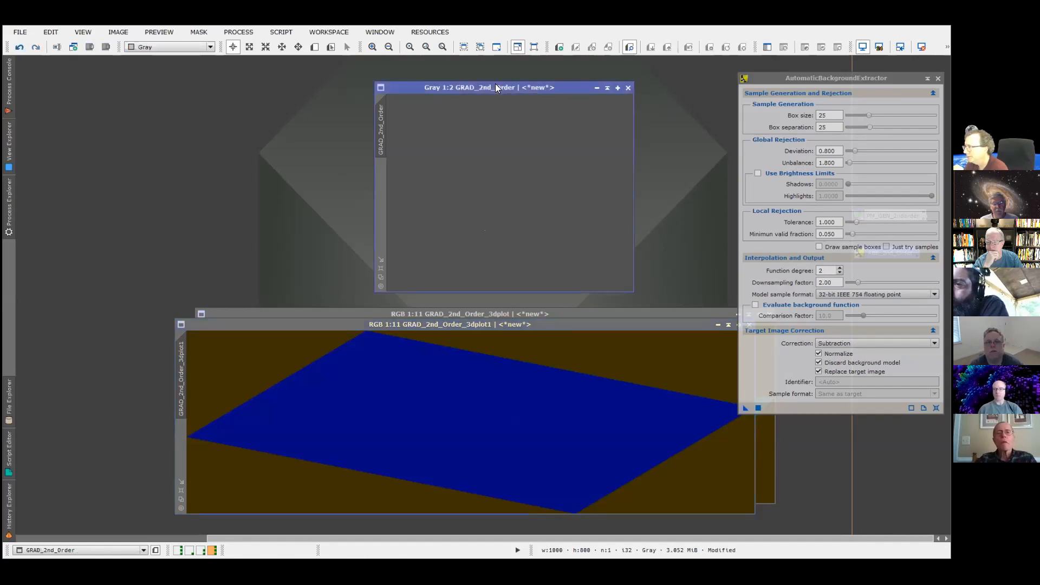
{"action": "left_click", "coordinate": [20, 47]}
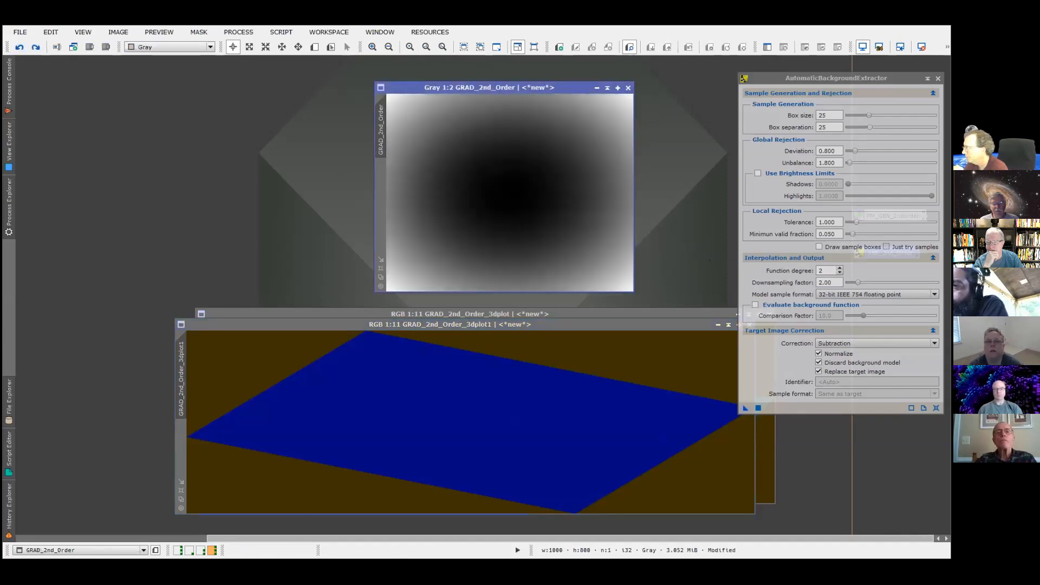
- Set the extractor's Function degree to 1 and bring the original GRAD_2nd_Order 3D plot to the front
{"action": "left_click", "coordinate": [840, 273]}
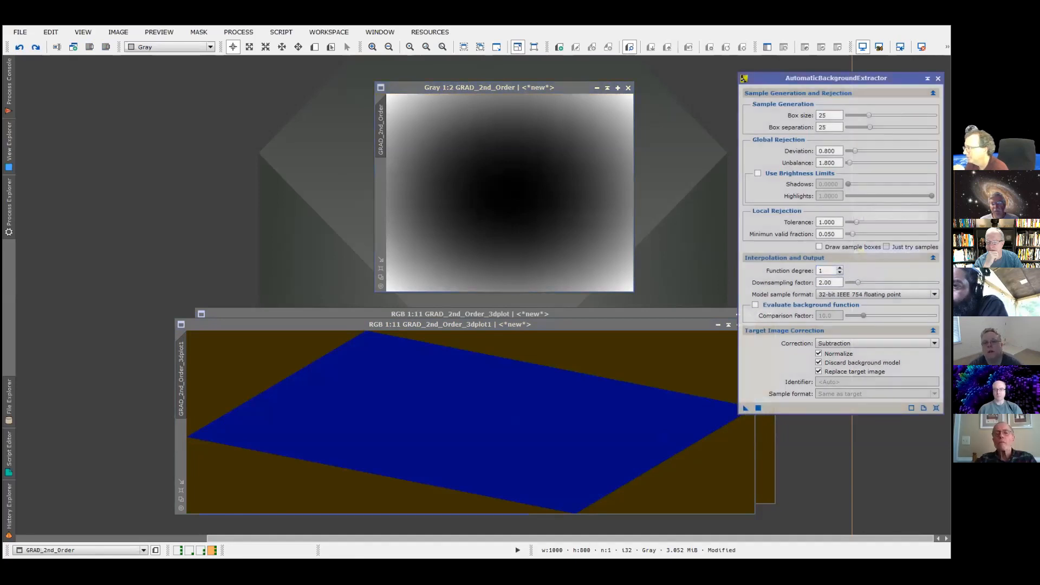
{"action": "left_click", "coordinate": [497, 313]}
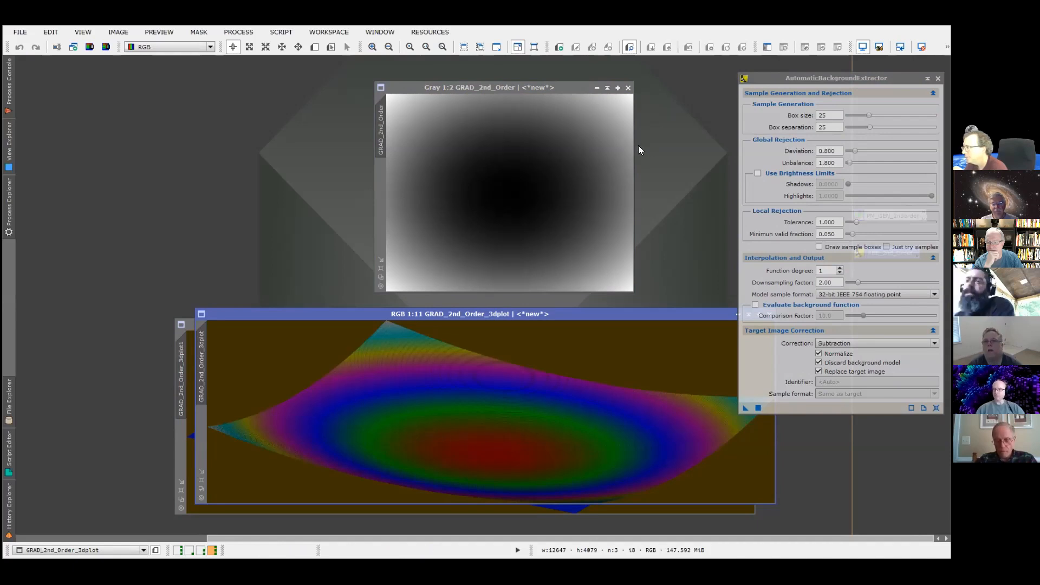
- Look over the first-order gradient and NGC4725 image workspaces and return to the second-order gradient workspace
{"action": "key", "text": "ctrl+Left"}
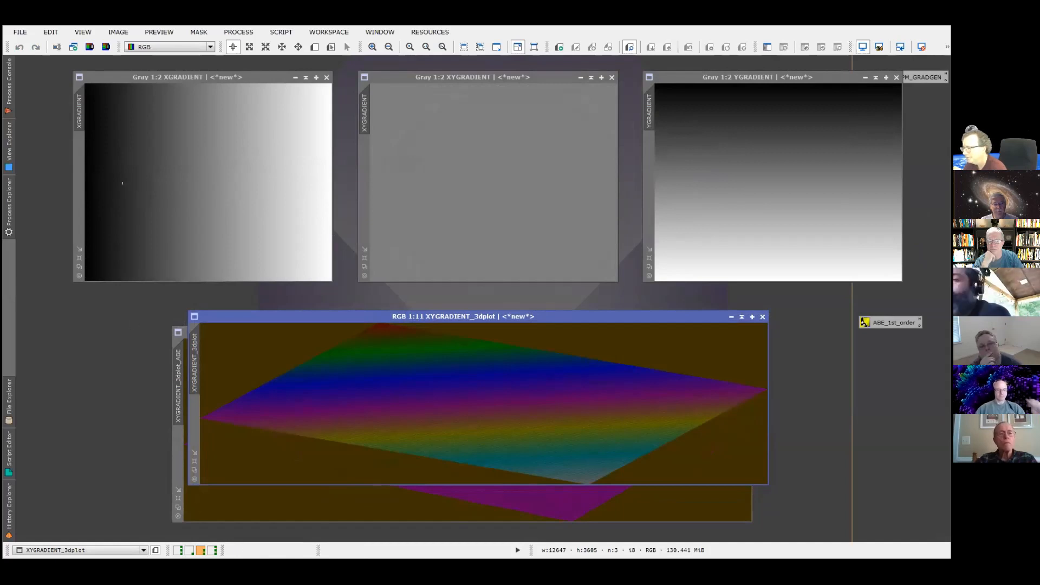
{"action": "left_click", "coordinate": [189, 550]}
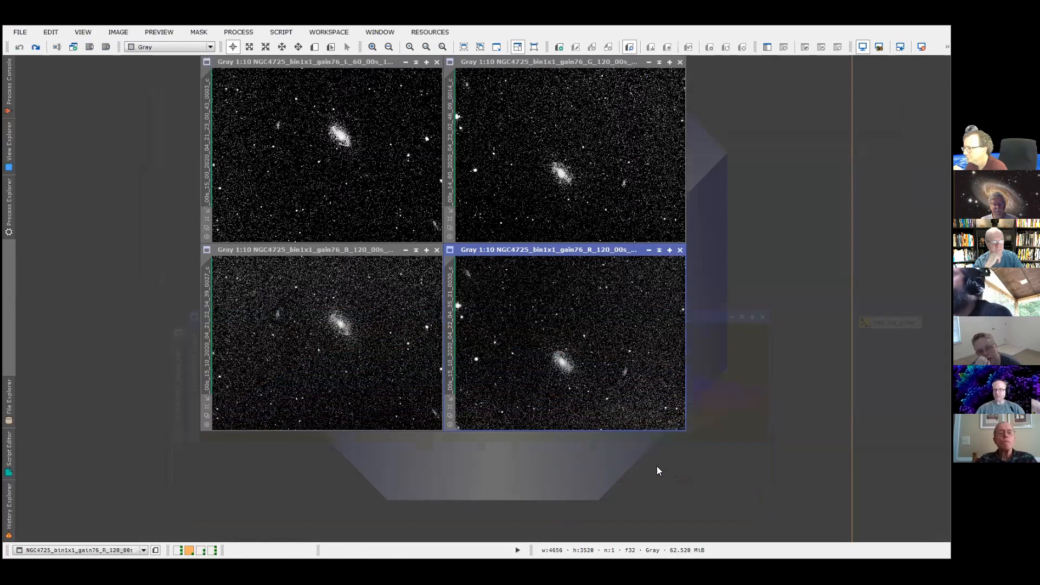
{"action": "left_click", "coordinate": [212, 550]}
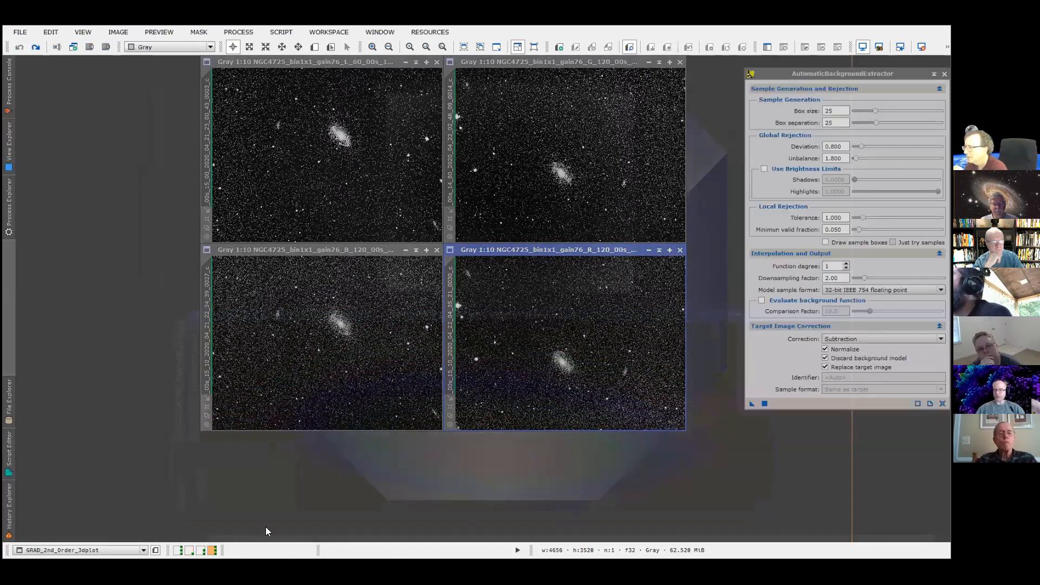
- Render a 3D plot of the GRAD_2nd_Order image with the current 3DPlot settings, inspect it and close it
{"action": "left_click", "coordinate": [497, 86]}
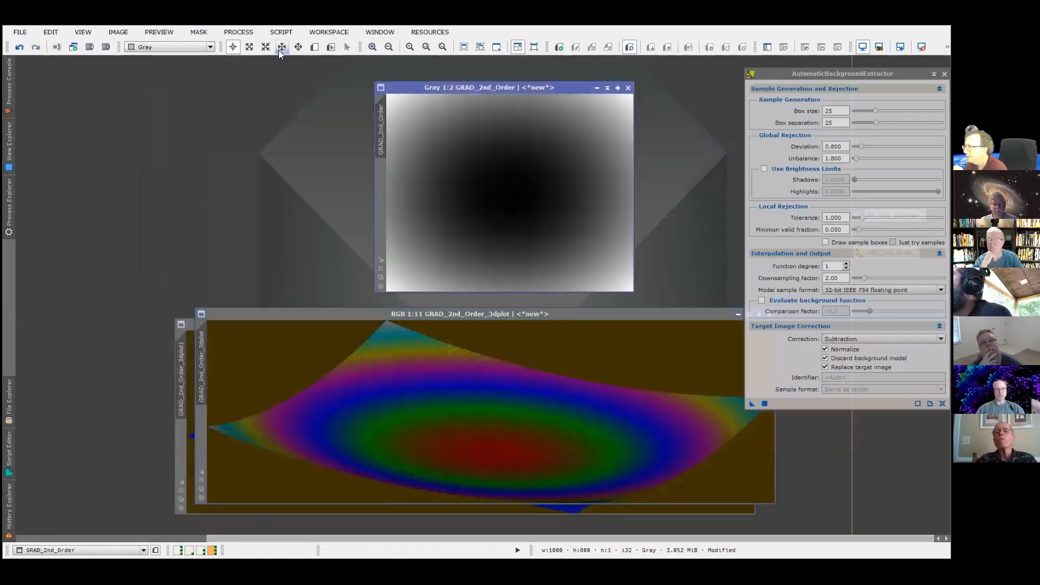
{"action": "left_click", "coordinate": [281, 32]}
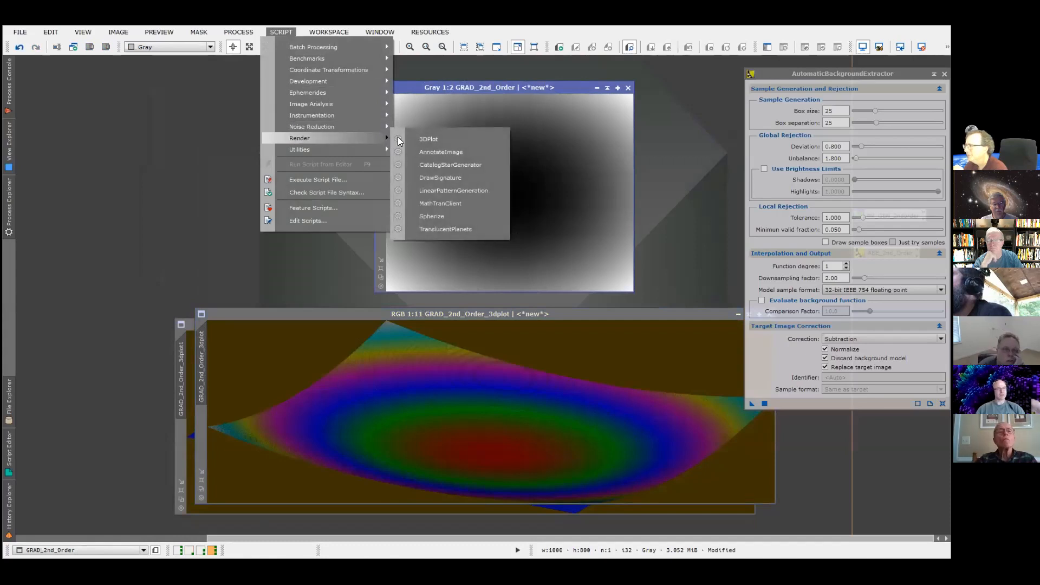
{"action": "left_click", "coordinate": [420, 138]}
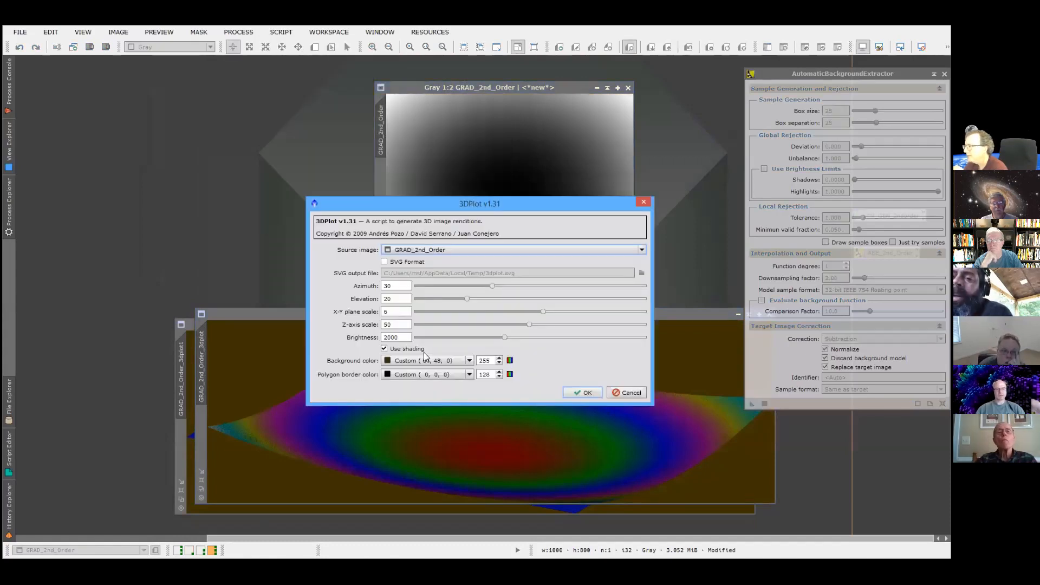
{"action": "left_click", "coordinate": [581, 391]}
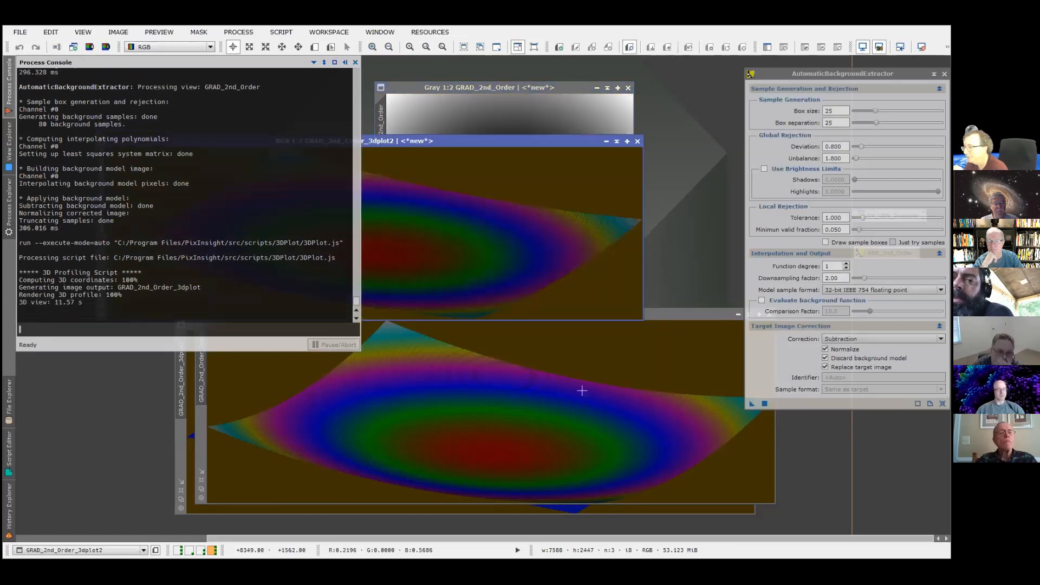
{"action": "left_click_drag", "start_coordinate": [538, 139], "coordinate": [596, 103]}
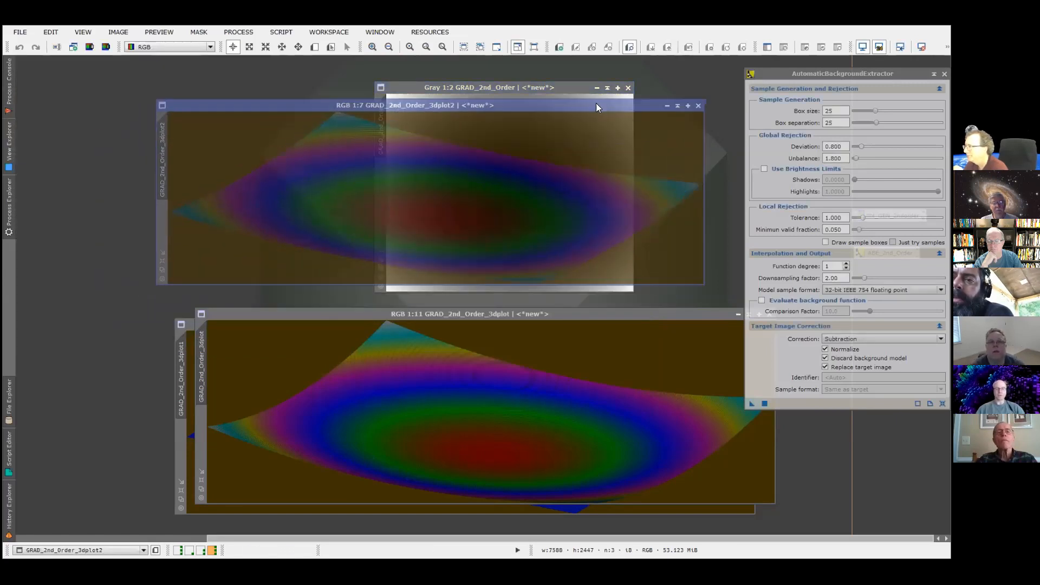
{"action": "left_click", "coordinate": [699, 105]}
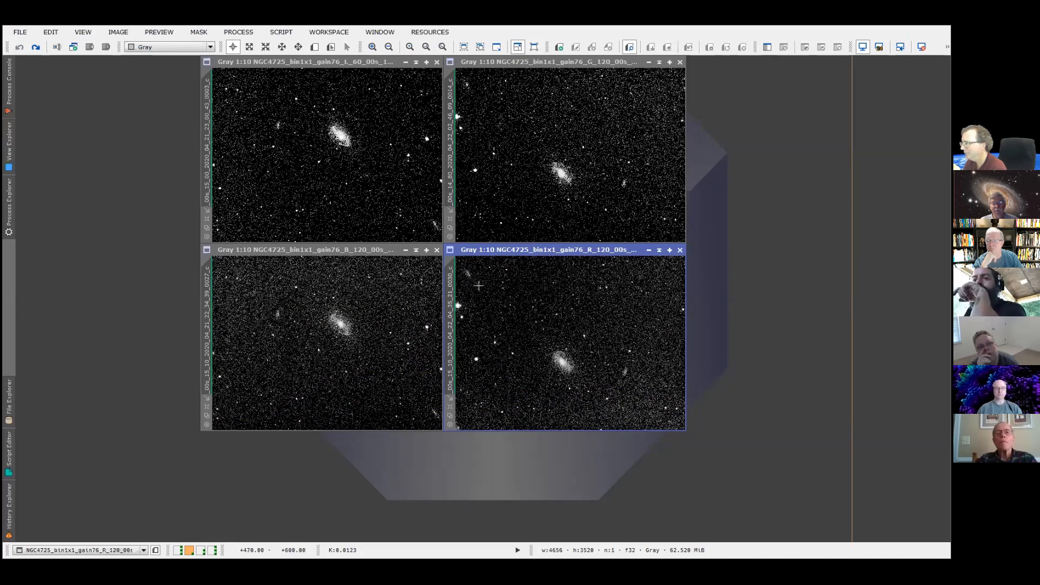
- Redo the last processing operation on the G, B and R filter images of NGC4725
{"action": "left_click", "coordinate": [260, 62]}
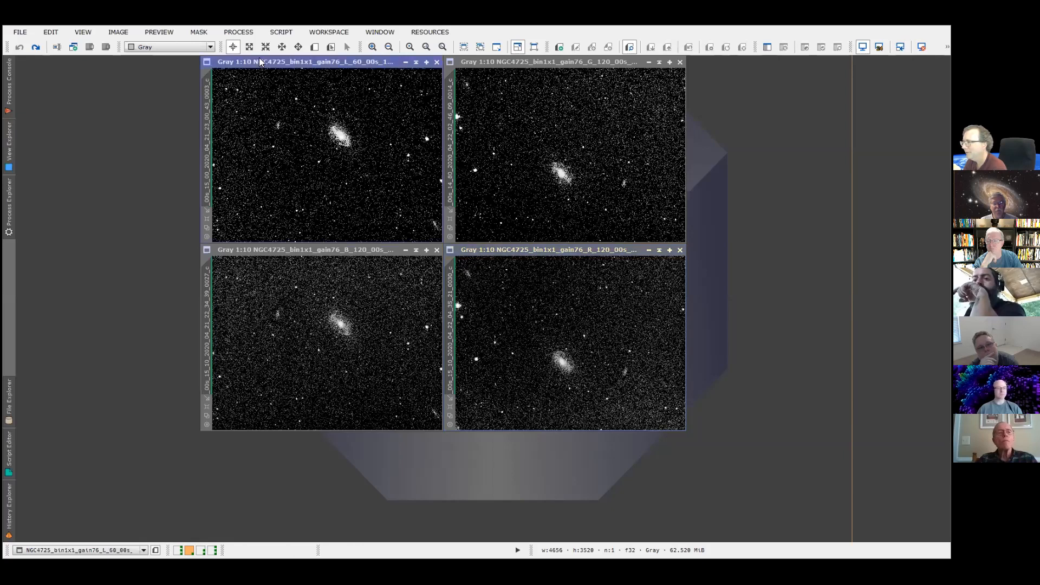
{"action": "left_click", "coordinate": [483, 62]}
{"action": "left_click", "coordinate": [35, 47]}
{"action": "left_click", "coordinate": [337, 250]}
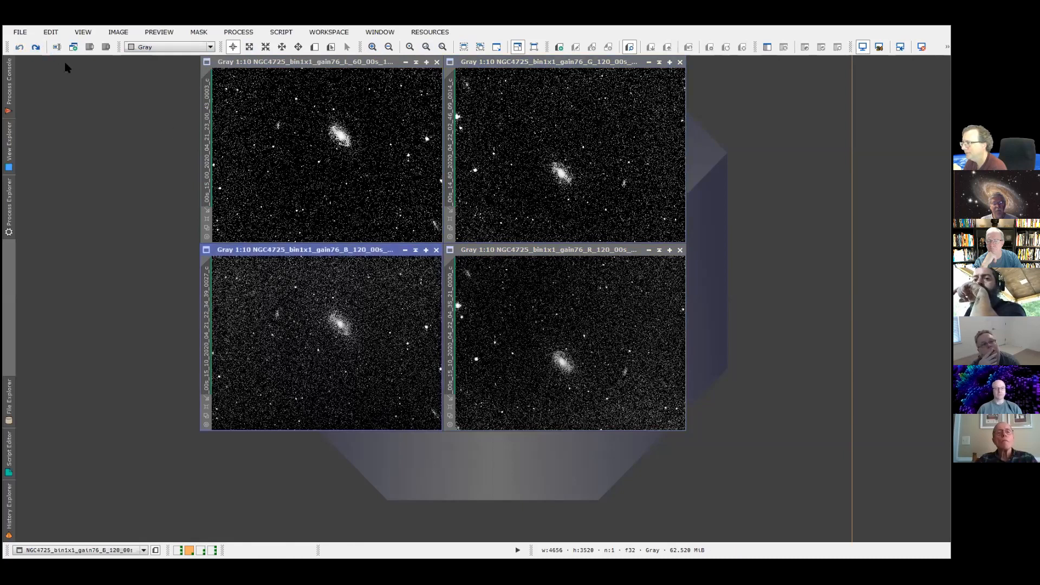
{"action": "left_click", "coordinate": [36, 47]}
{"action": "left_click", "coordinate": [542, 251]}
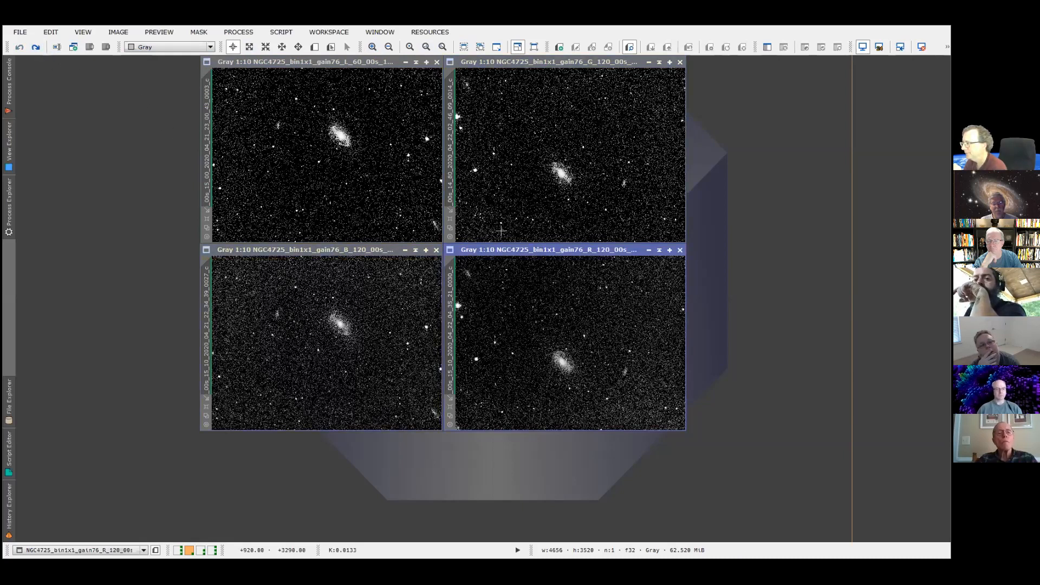
{"action": "left_click", "coordinate": [36, 46]}
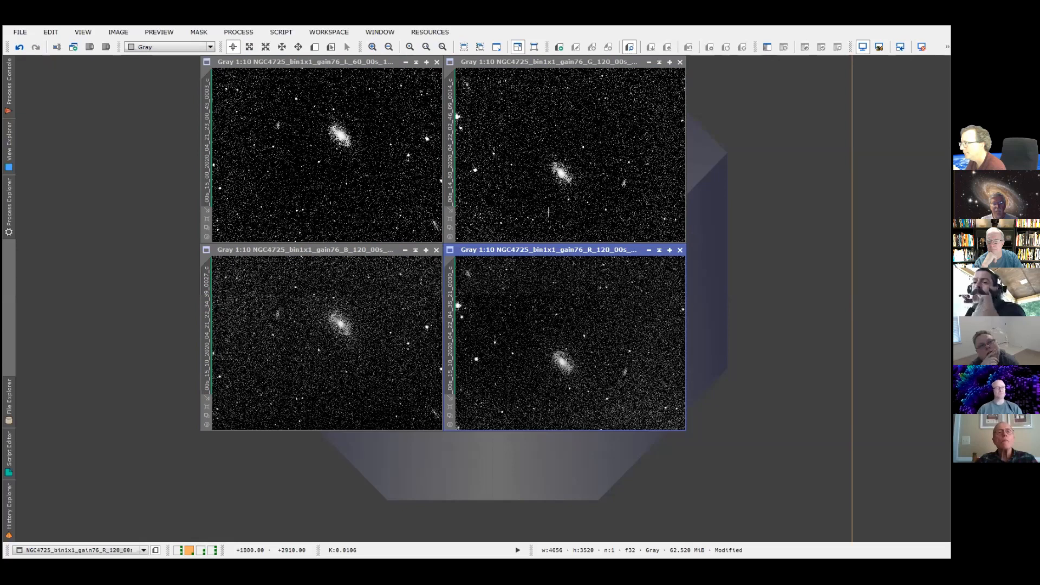
- Undo the last processing operation on the R, B and G filter images of NGC4725
{"action": "left_click", "coordinate": [21, 47]}
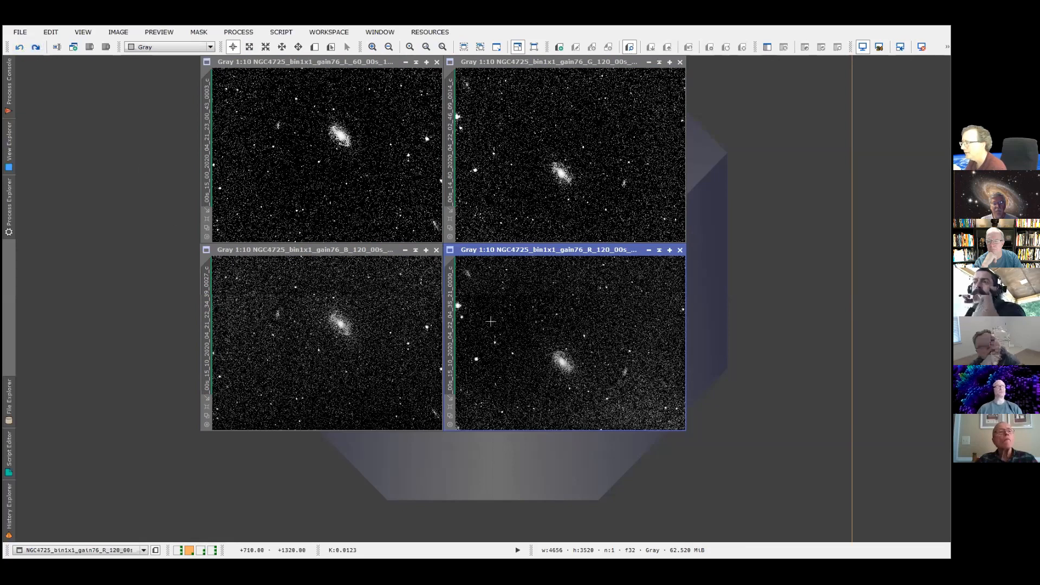
{"action": "left_click", "coordinate": [274, 250]}
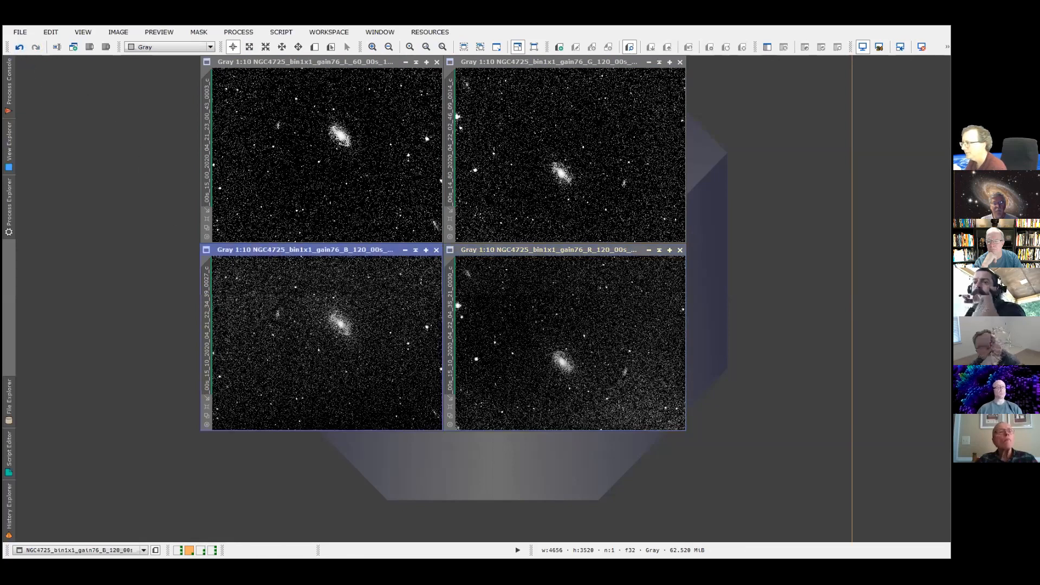
{"action": "left_click", "coordinate": [541, 61]}
{"action": "left_click", "coordinate": [19, 47]}
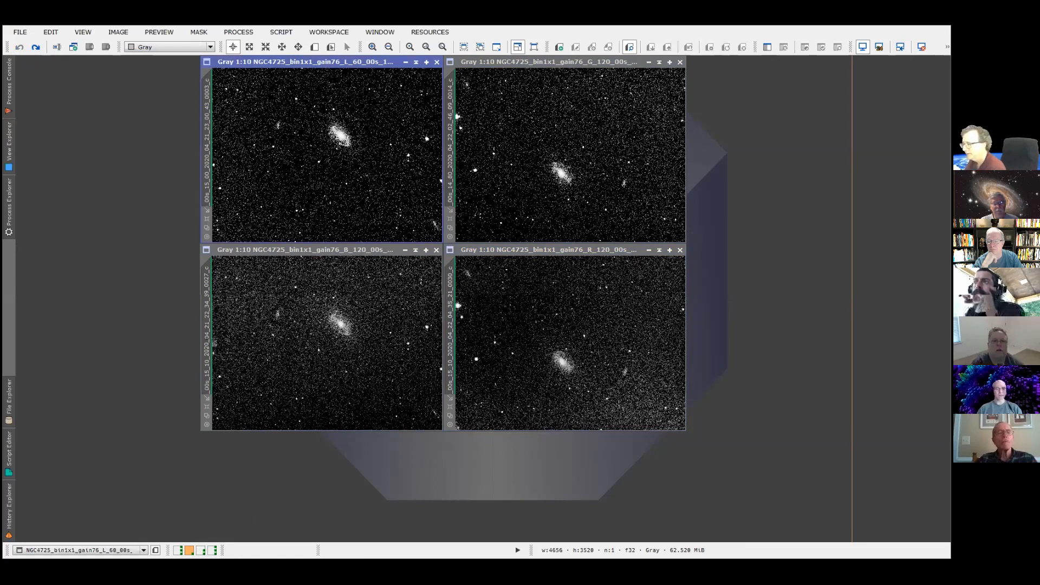
- In the first workspace, open AutomaticBackgroundExtractor and apply it with Function degree 1 and Subtraction correction to the NGC4725_L_For_DBE image
{"action": "left_click", "coordinate": [178, 550]}
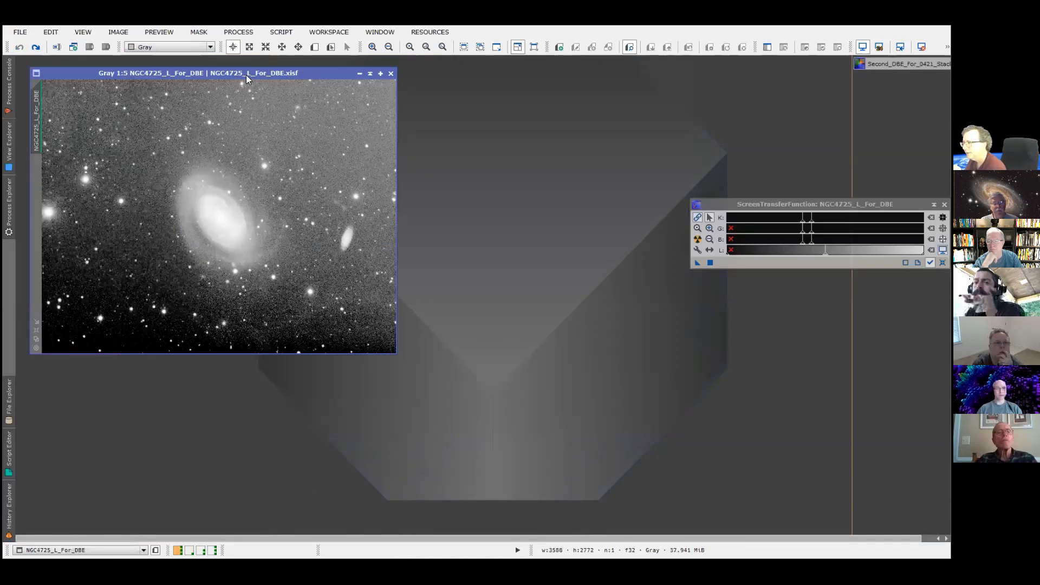
{"action": "left_click_drag", "start_coordinate": [246, 75], "coordinate": [291, 74]}
{"action": "left_click_drag", "start_coordinate": [156, 74], "coordinate": [158, 74]}
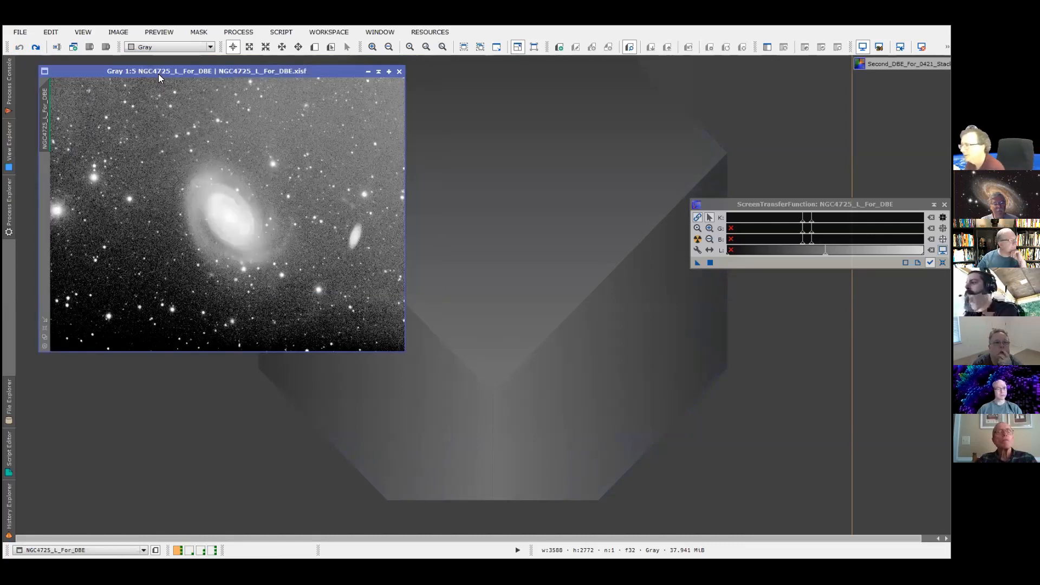
{"action": "left_click", "coordinate": [239, 32]}
{"action": "mouse_move", "coordinate": [358, 47]}
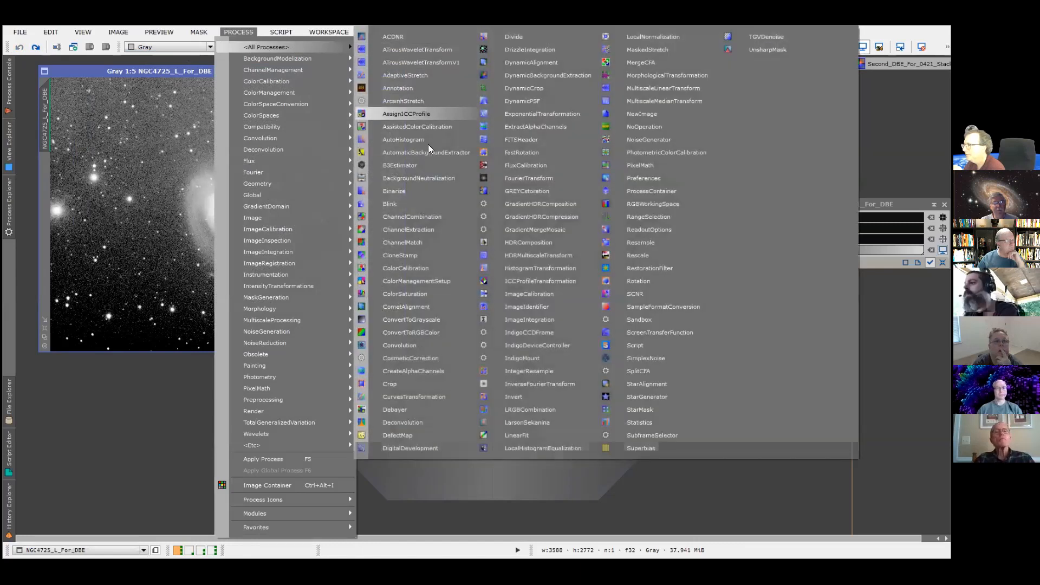
{"action": "left_click", "coordinate": [427, 154]}
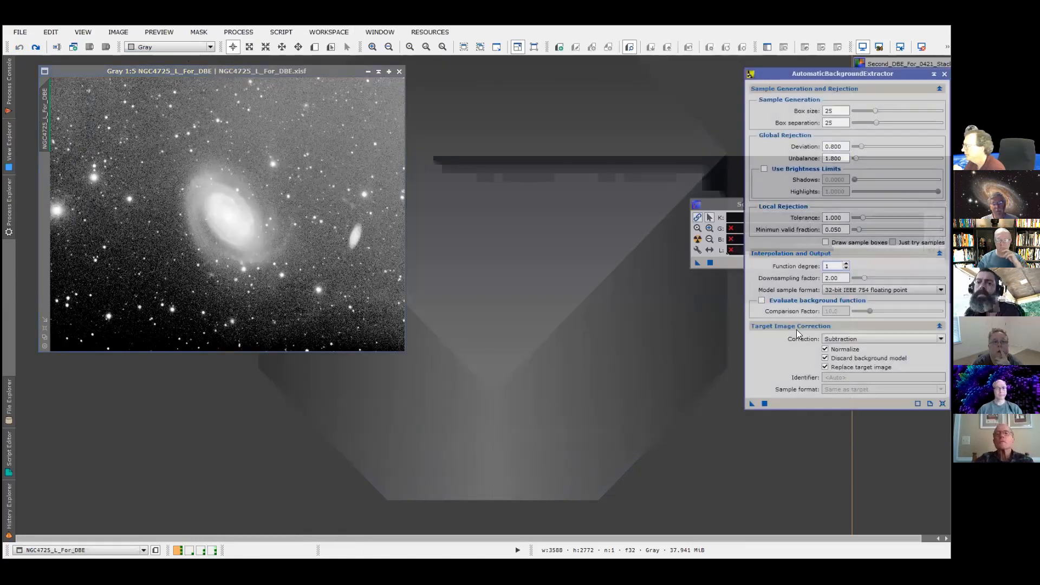
{"action": "left_click_drag", "start_coordinate": [751, 404], "coordinate": [308, 234]}
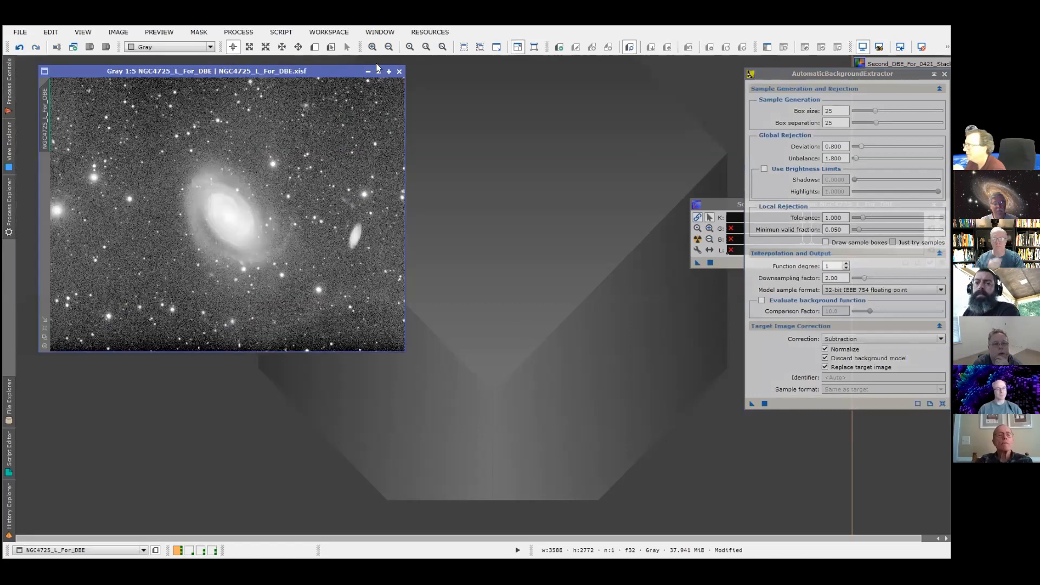
- Bring up ScreenTransferFunction and place its window beside the NGC4725_L_For_DBE image
{"action": "left_click", "coordinate": [8, 143]}
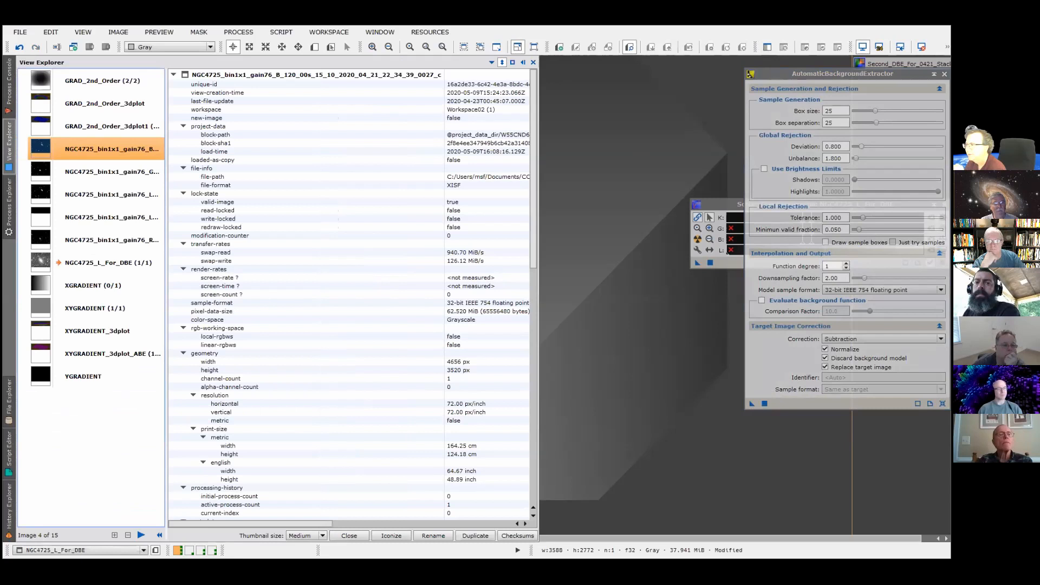
{"action": "left_click", "coordinate": [9, 198]}
{"action": "double_click", "coordinate": [90, 144]}
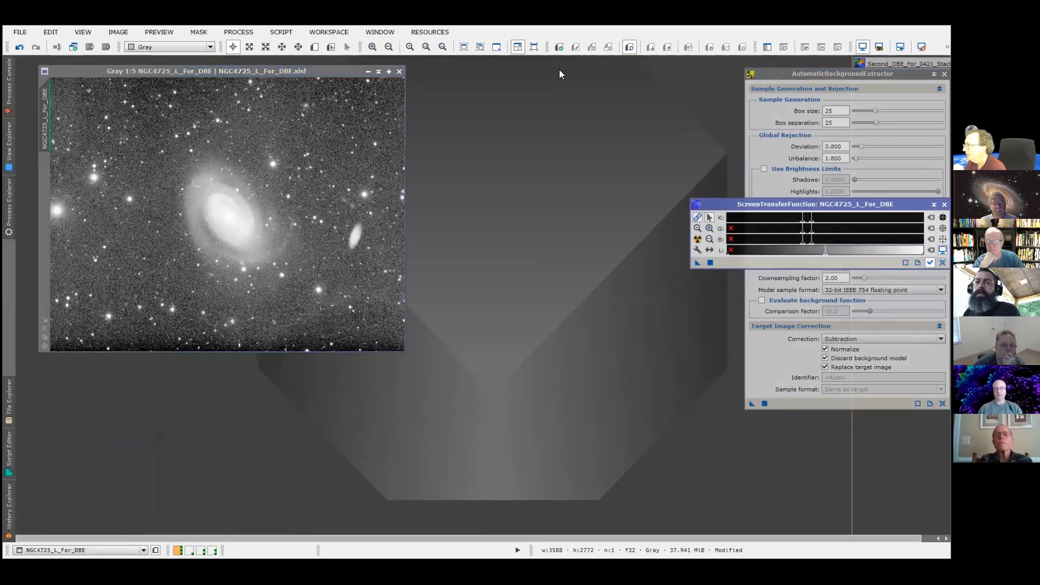
{"action": "left_click_drag", "start_coordinate": [773, 204], "coordinate": [553, 80]}
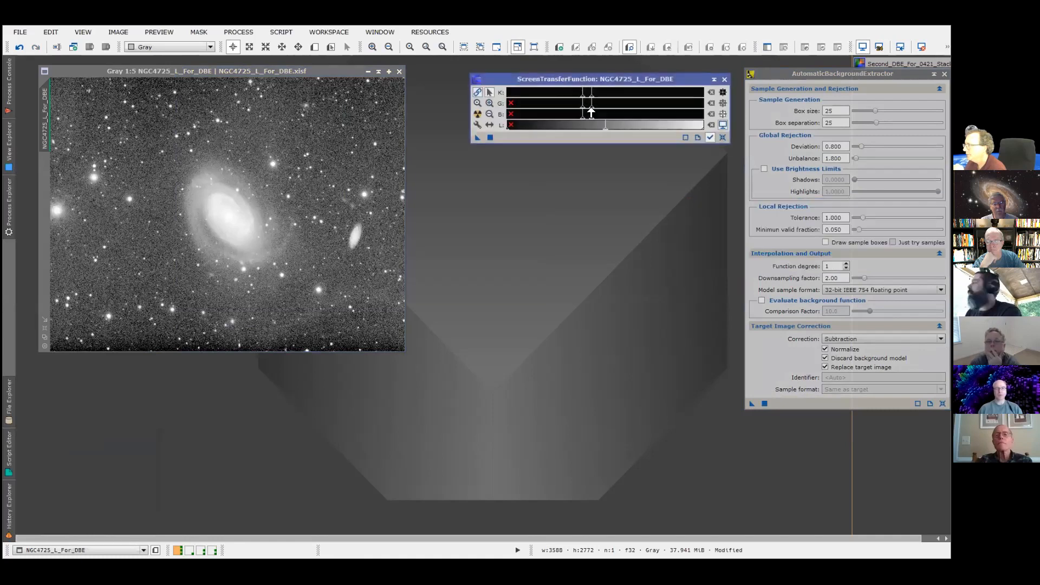
- Try lower and higher shadows clipping in the display stretch of NGC4725_L_For_DBE, then apply an automatic stretch
{"action": "mouse_move", "coordinate": [590, 108]}
{"action": "left_click_drag", "start_coordinate": [590, 108], "coordinate": [536, 106]}
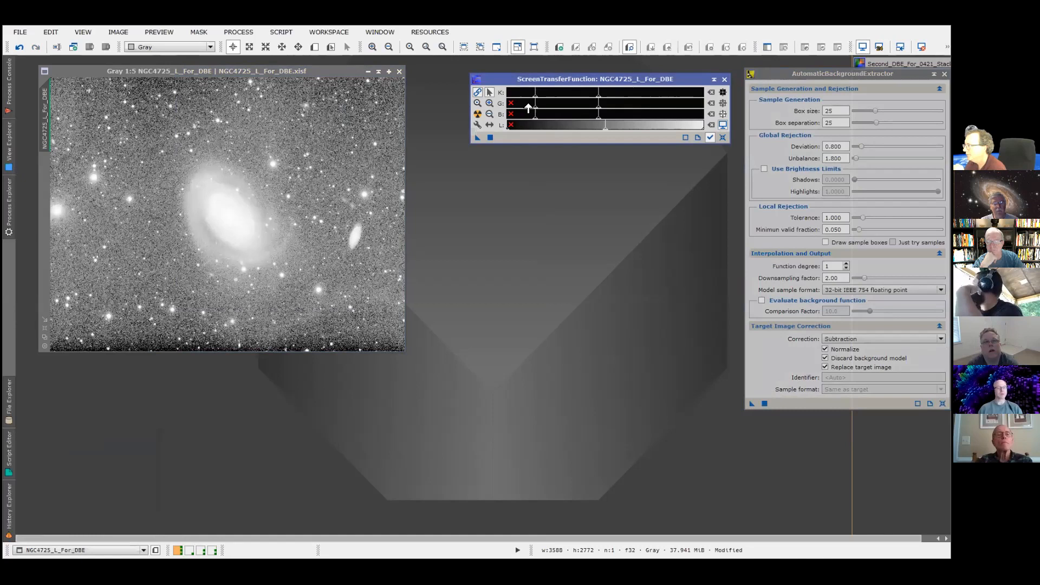
{"action": "left_click_drag", "start_coordinate": [535, 109], "coordinate": [589, 107]}
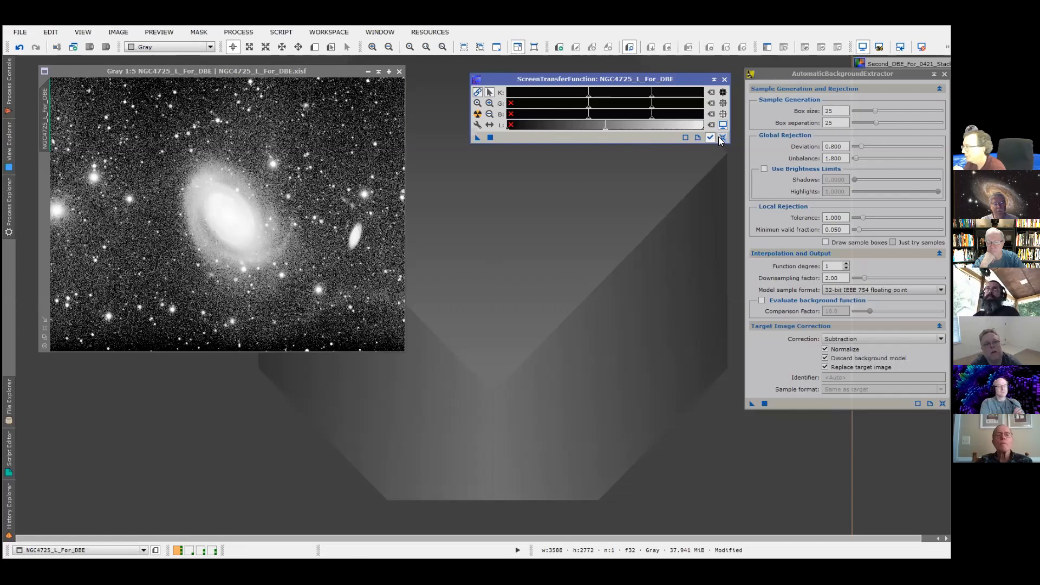
{"action": "left_click", "coordinate": [476, 114]}
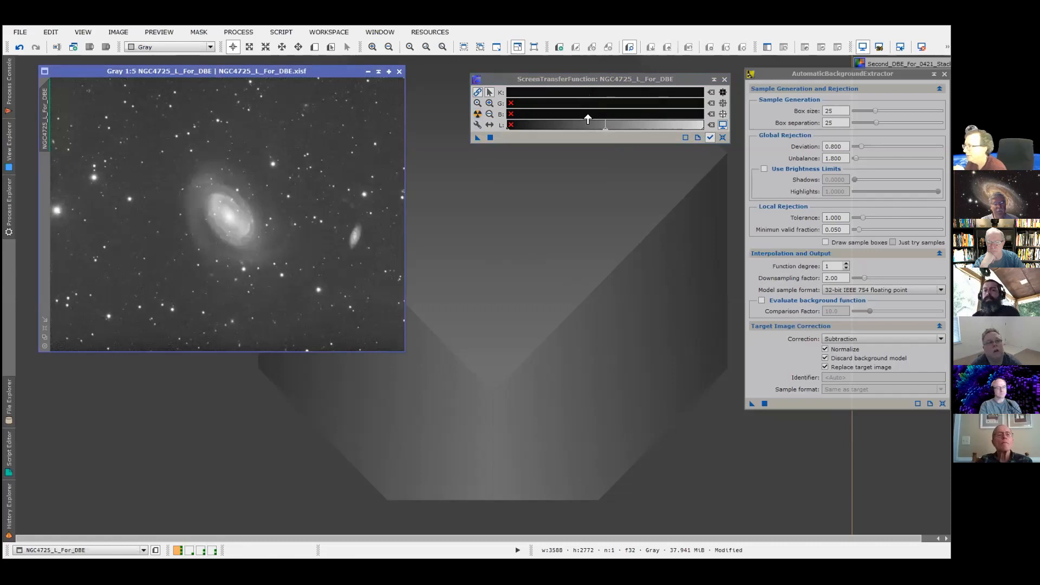
- Fine-tune the shadows and midtones of the NGC4725_L_For_DBE display stretch for a dark background and a brighter galaxy
{"action": "left_click", "coordinate": [562, 80]}
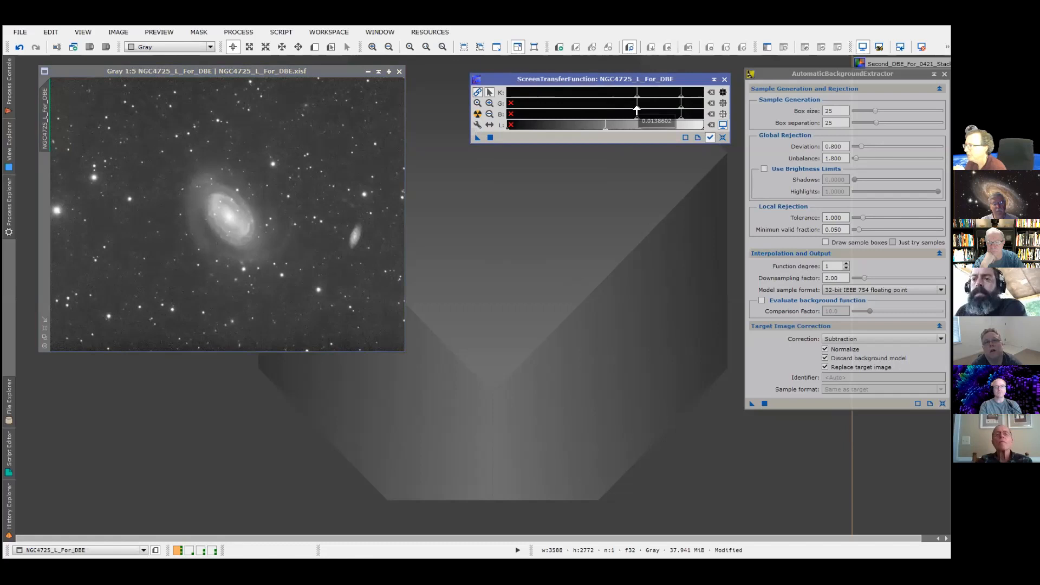
{"action": "left_click_drag", "start_coordinate": [637, 110], "coordinate": [647, 110]}
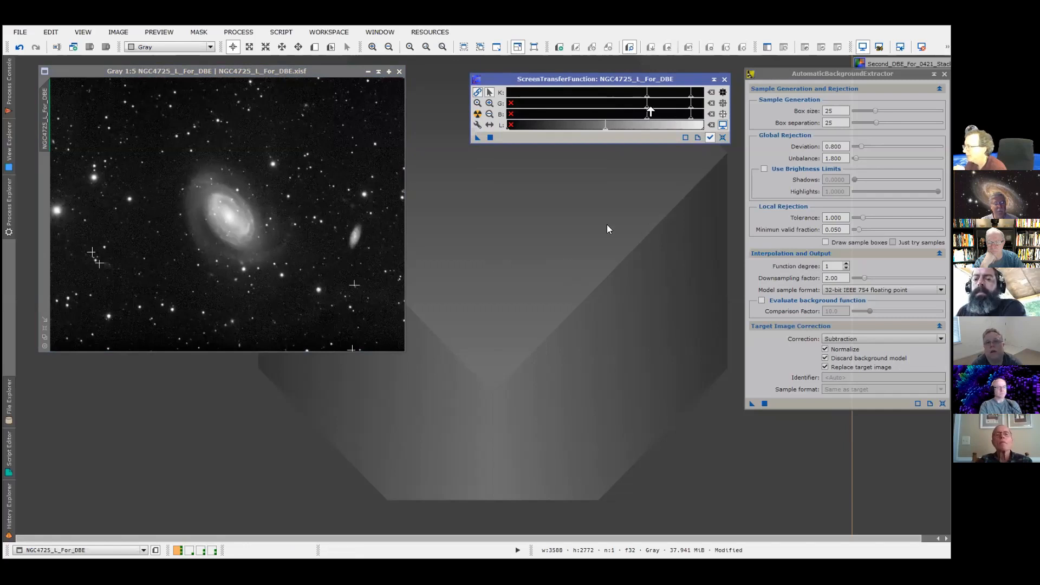
{"action": "left_click_drag", "start_coordinate": [650, 111], "coordinate": [656, 110]}
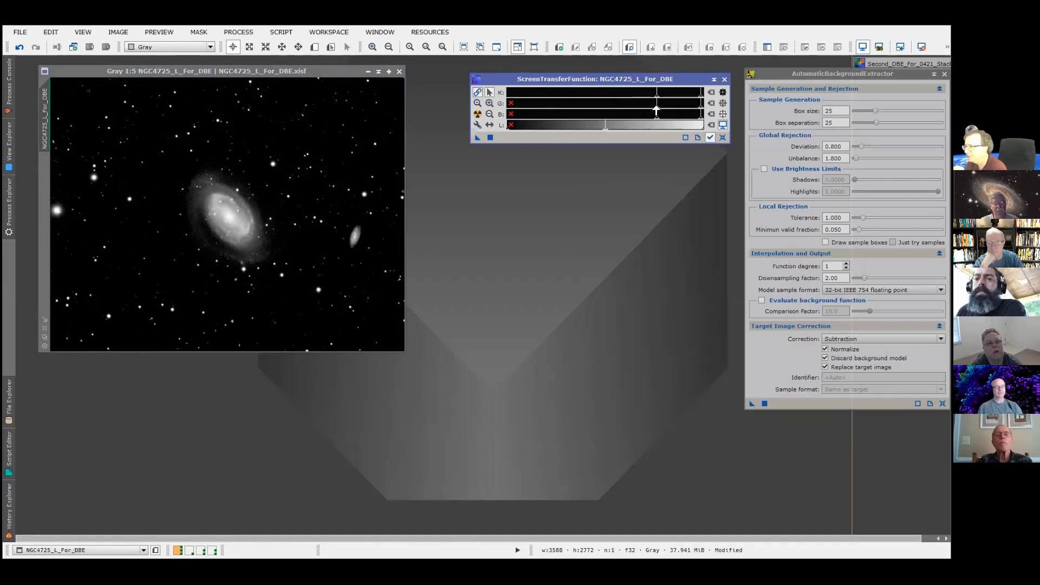
{"action": "left_click", "coordinate": [642, 112]}
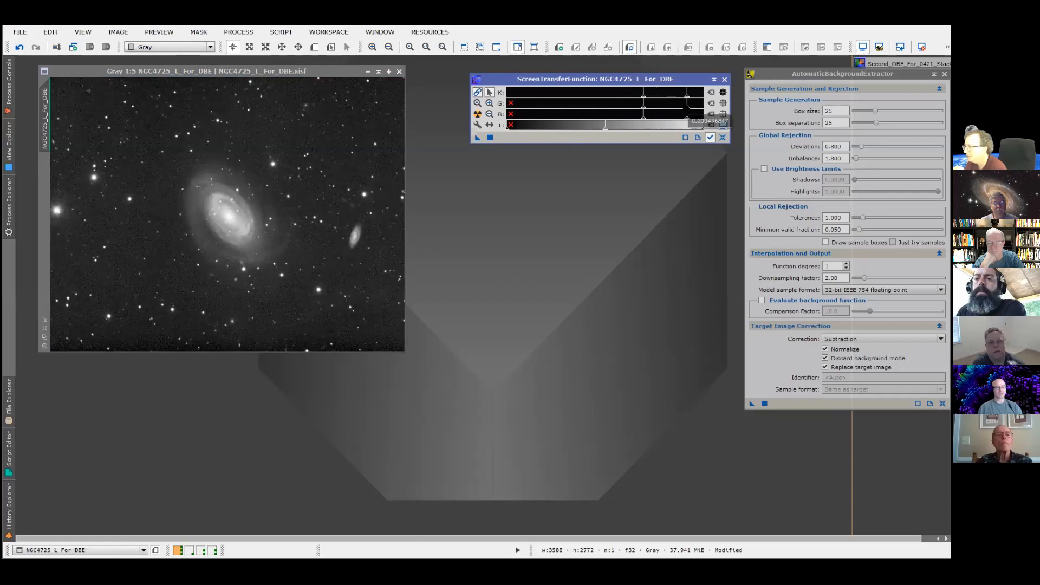
{"action": "left_click_drag", "start_coordinate": [687, 110], "coordinate": [679, 110]}
{"action": "left_click_drag", "start_coordinate": [644, 110], "coordinate": [650, 110]}
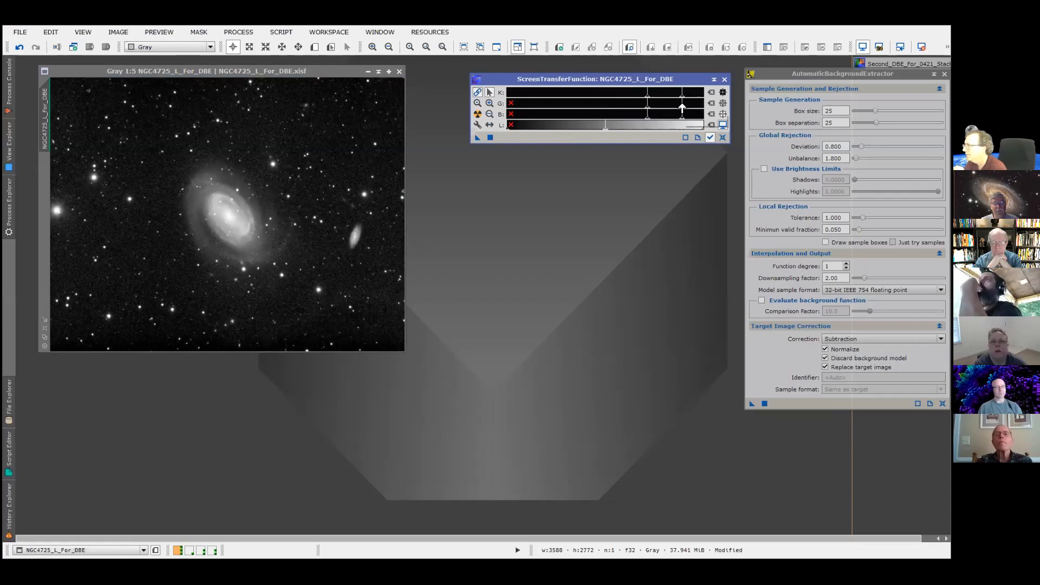
{"action": "left_click_drag", "start_coordinate": [650, 110], "coordinate": [648, 110]}
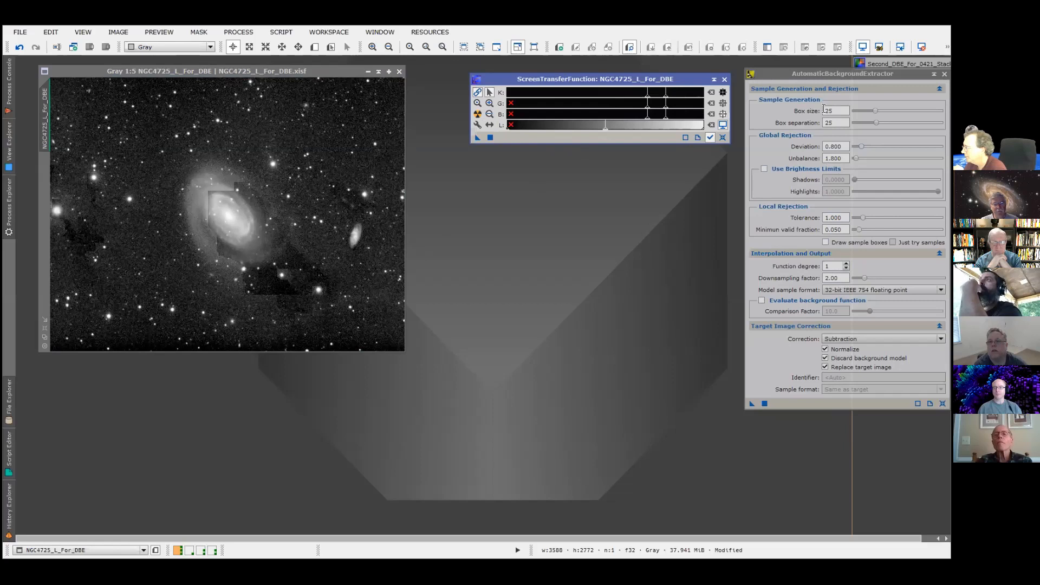
- Replace the degree 1 background extraction on NGC4725_L_For_DBE with one using Function degree 4
{"action": "left_click", "coordinate": [846, 263]}
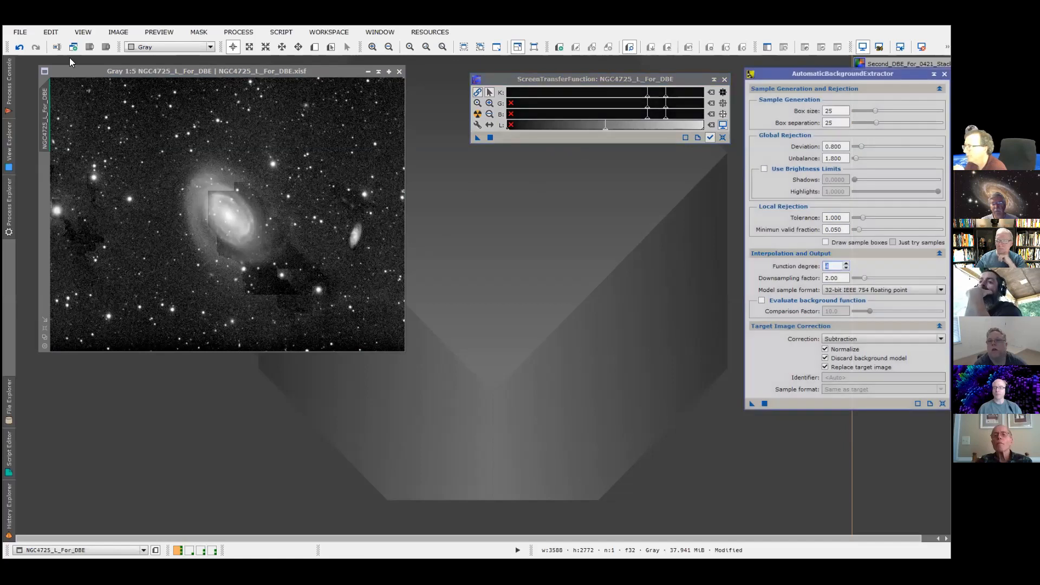
{"action": "left_click", "coordinate": [19, 49]}
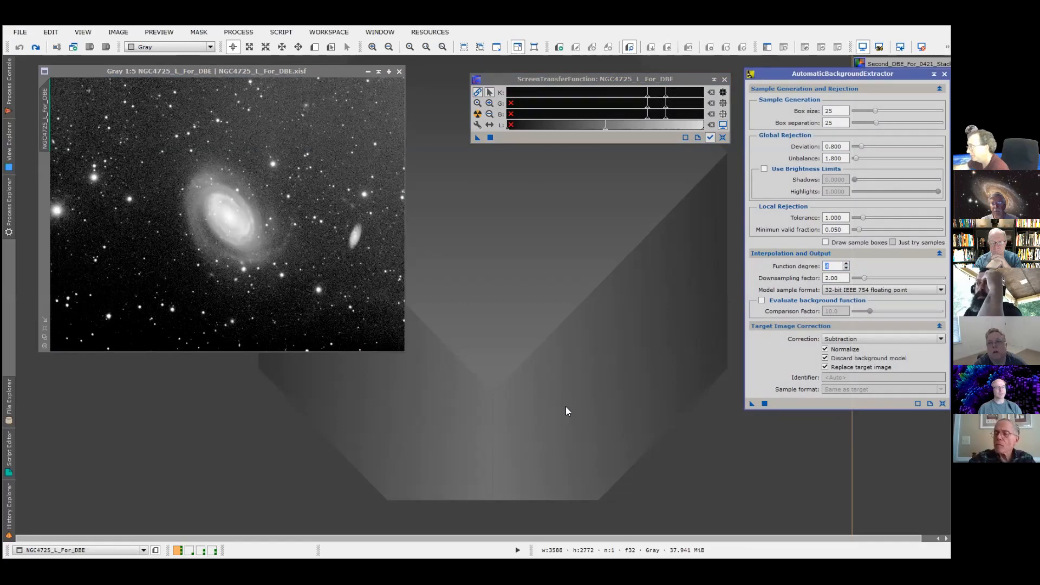
{"action": "left_click", "coordinate": [751, 405]}
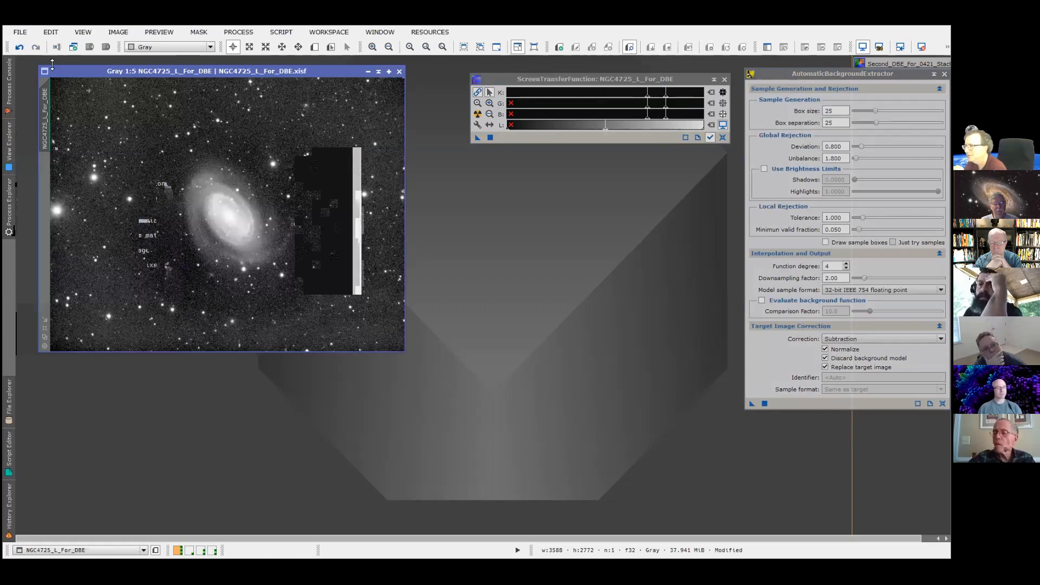
- Undo the degree 4 extraction on NGC4725_L_For_DBE and lower the extractor's Function degree
{"action": "left_click", "coordinate": [19, 50]}
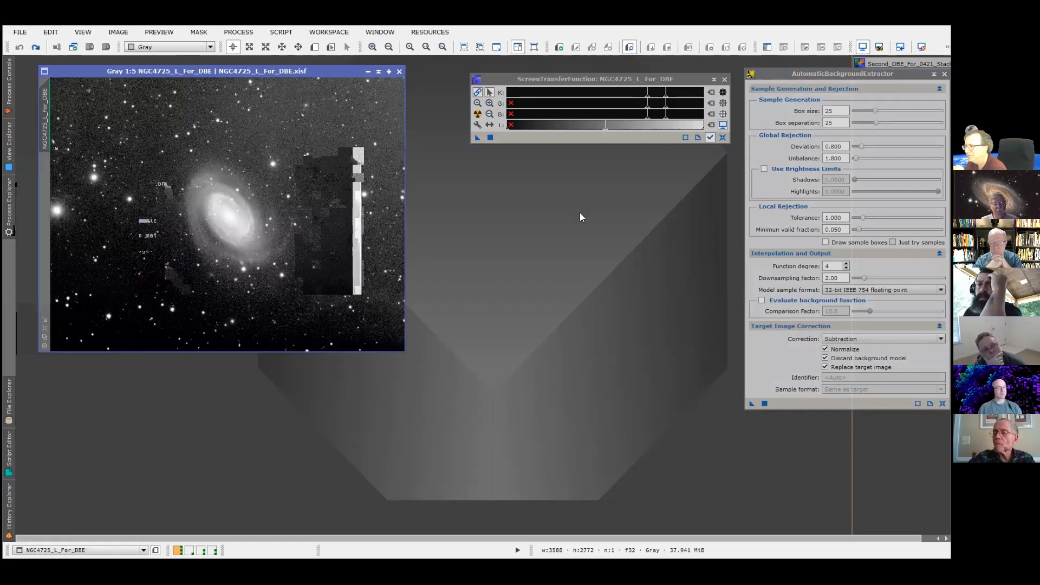
{"action": "left_click", "coordinate": [846, 268]}
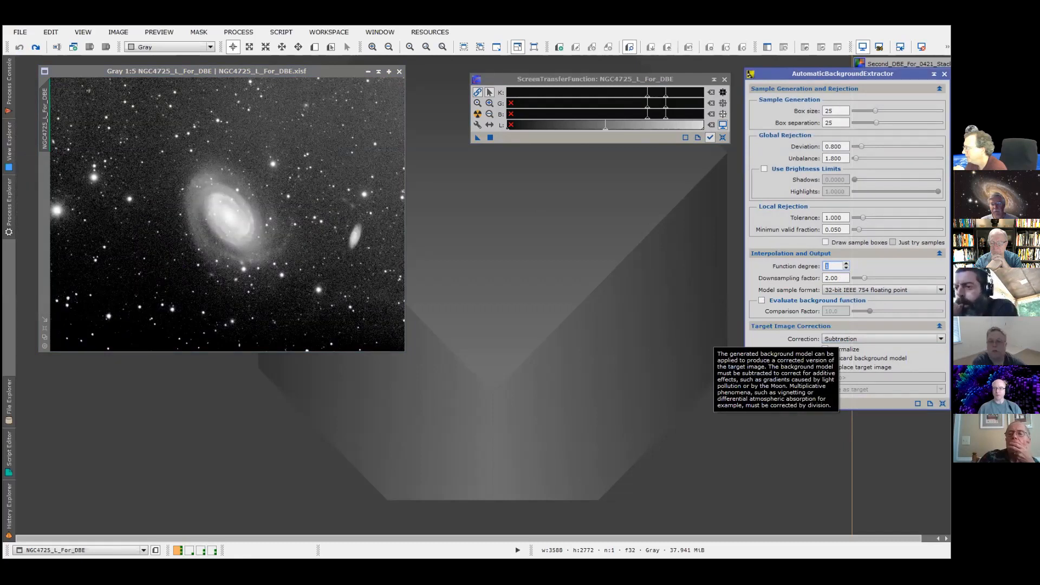
- Review the target image correction choices and set Correction to Subtraction
{"action": "scroll", "coordinate": [840, 340], "scroll_direction": "up", "scroll_amount": 1}
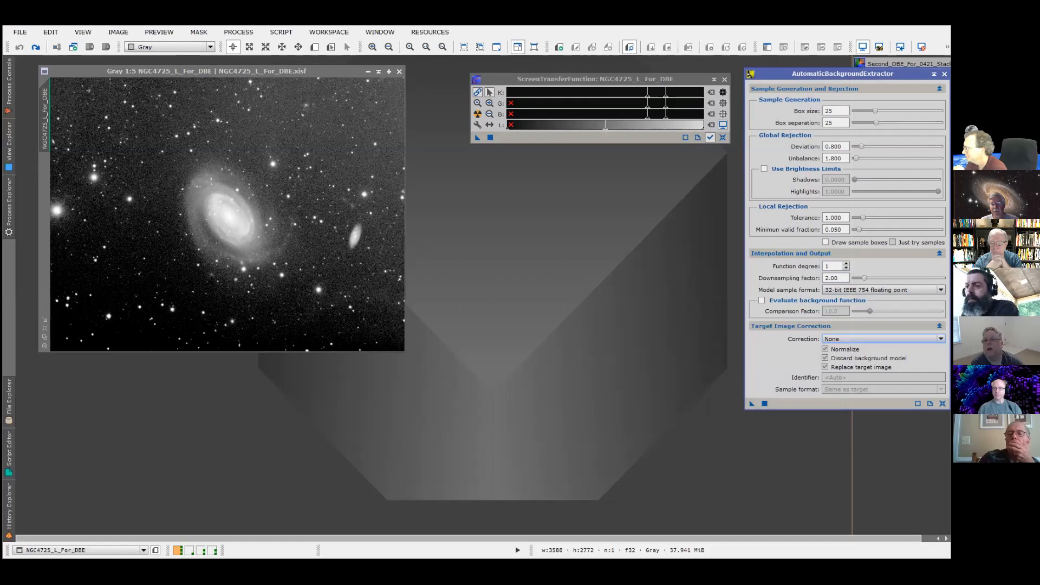
{"action": "left_click", "coordinate": [882, 339]}
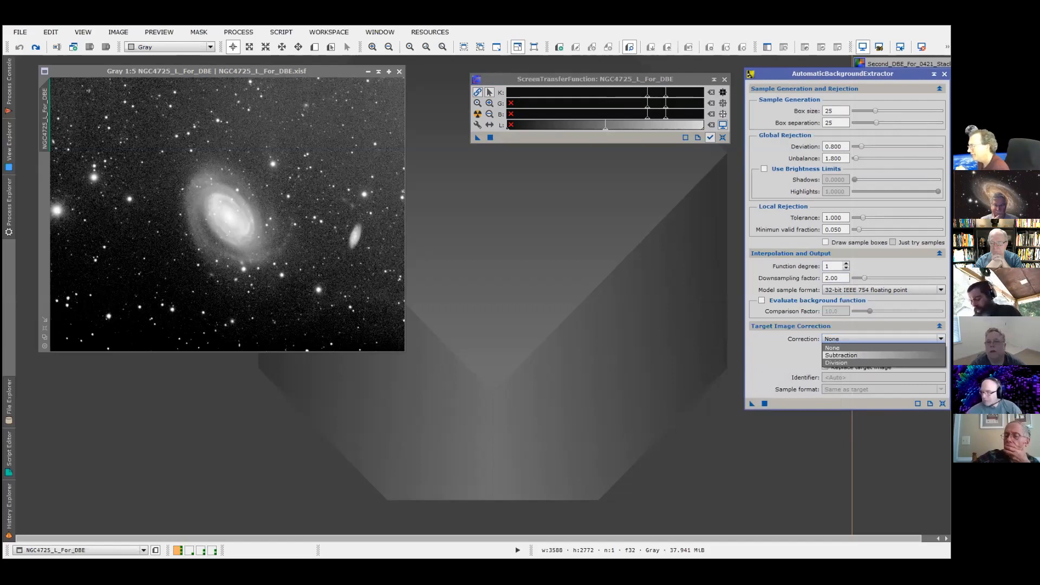
{"action": "left_click", "coordinate": [842, 355]}
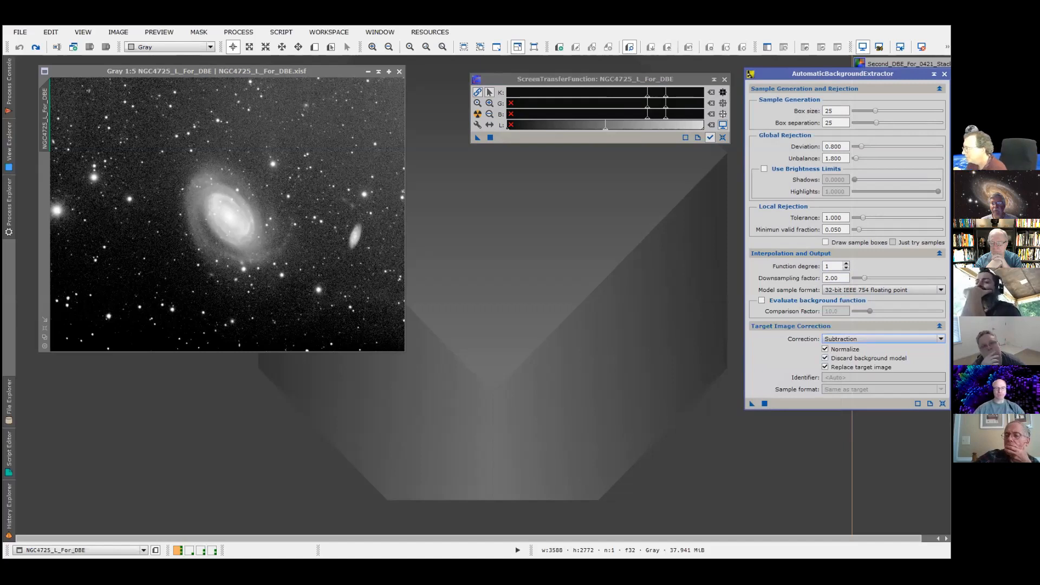
{"action": "left_click", "coordinate": [883, 339]}
{"action": "left_click", "coordinate": [883, 356]}
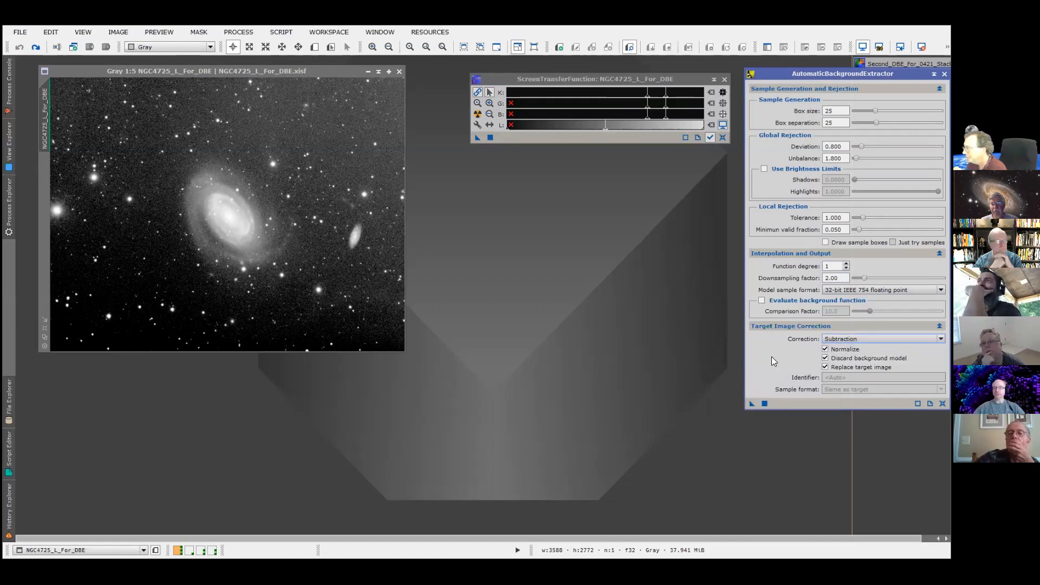
{"action": "key", "text": "shift+Tab"}
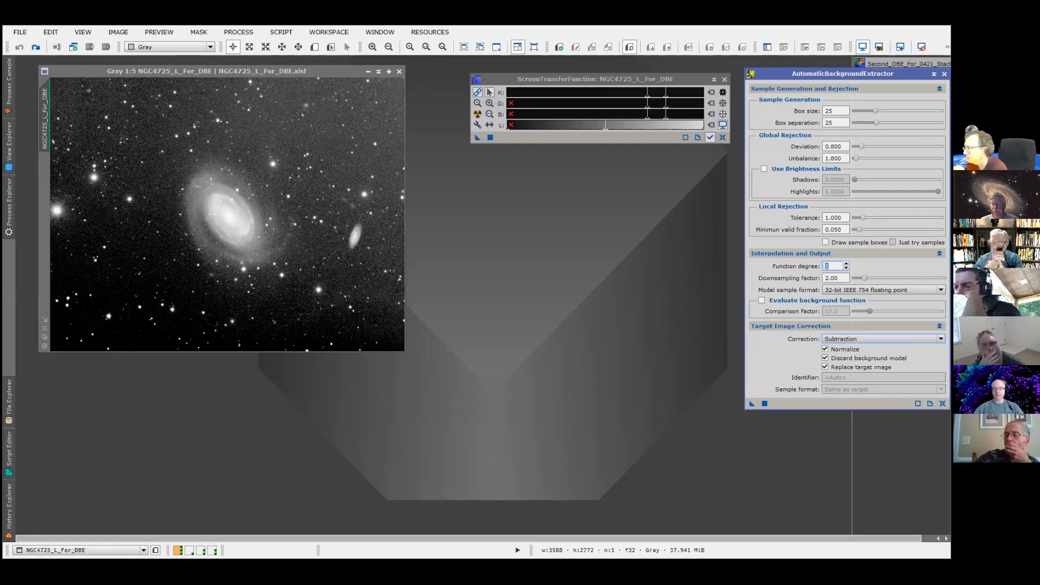
- Configure the target image correction to normalize the result, keep the background model and replace the target image
{"action": "left_click", "coordinate": [846, 350]}
{"action": "left_click", "coordinate": [844, 359]}
{"action": "left_click", "coordinate": [843, 366]}
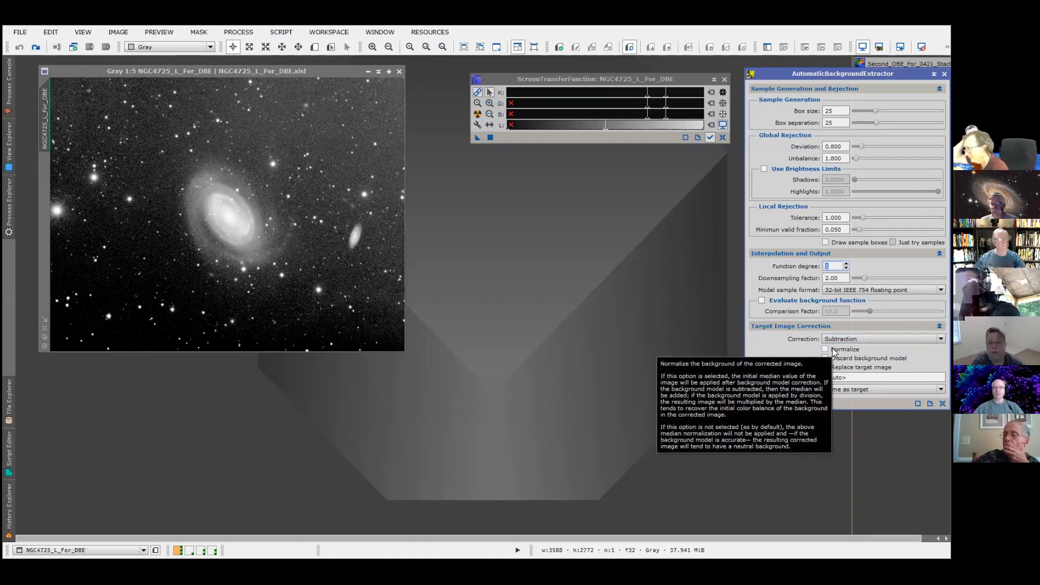
{"action": "left_click", "coordinate": [825, 350]}
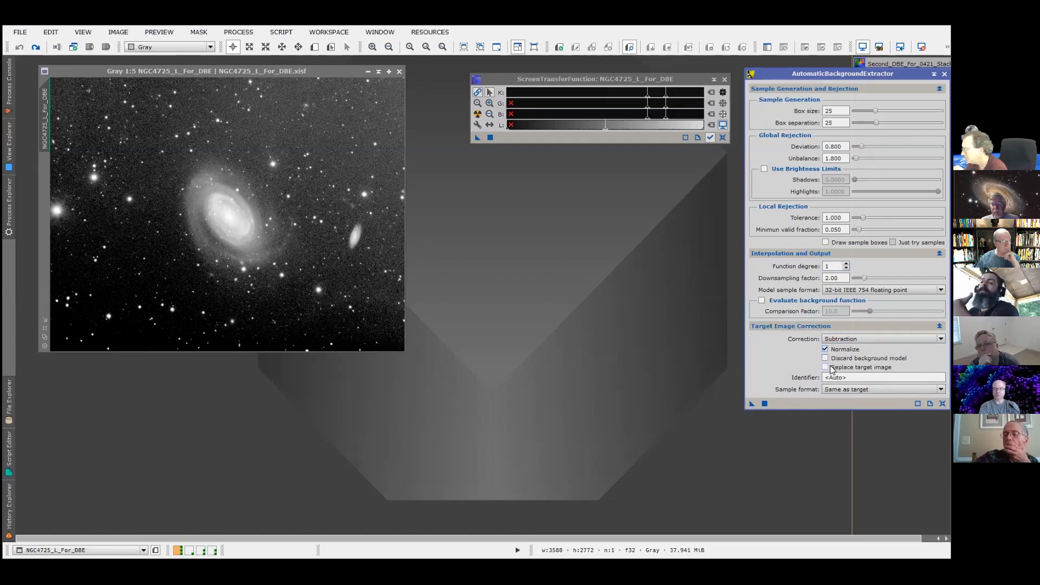
{"action": "left_click", "coordinate": [826, 367]}
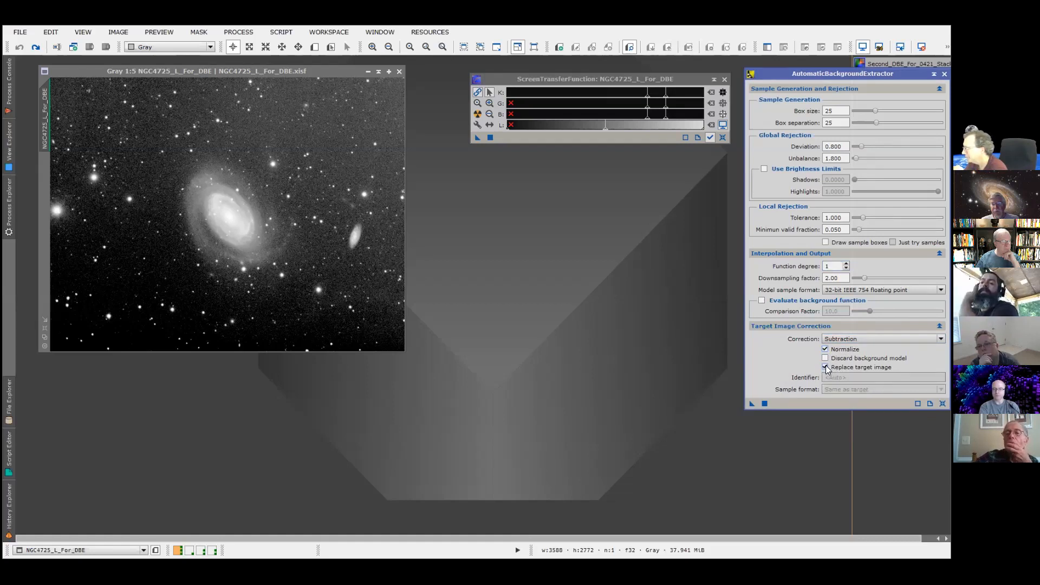
- Apply the degree 1 background extraction to NGC4725_L_For_DBE and auto-stretch the generated background model
{"action": "left_click", "coordinate": [751, 403]}
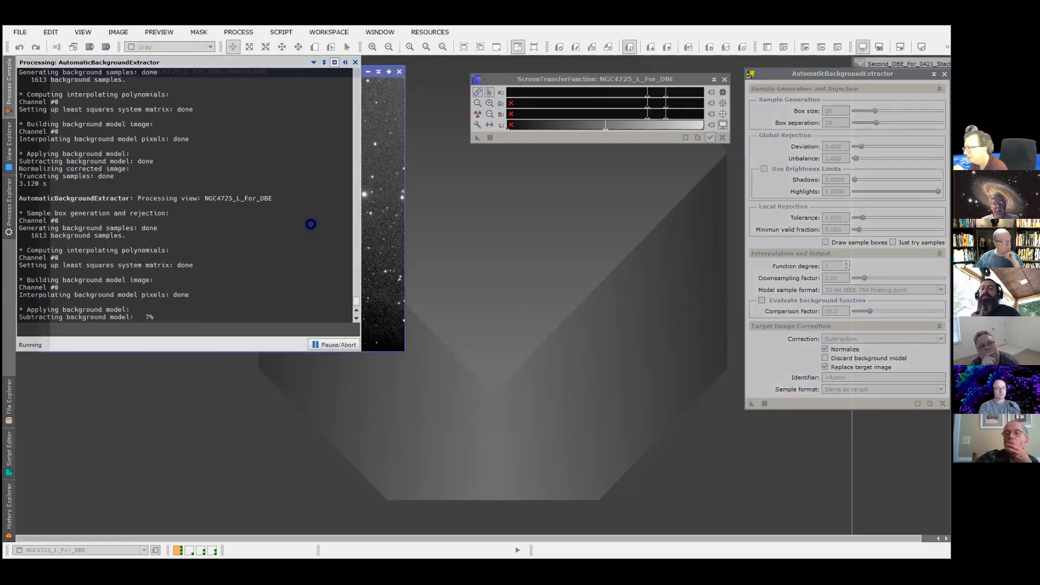
{"action": "left_click_drag", "start_coordinate": [443, 65], "coordinate": [226, 130]}
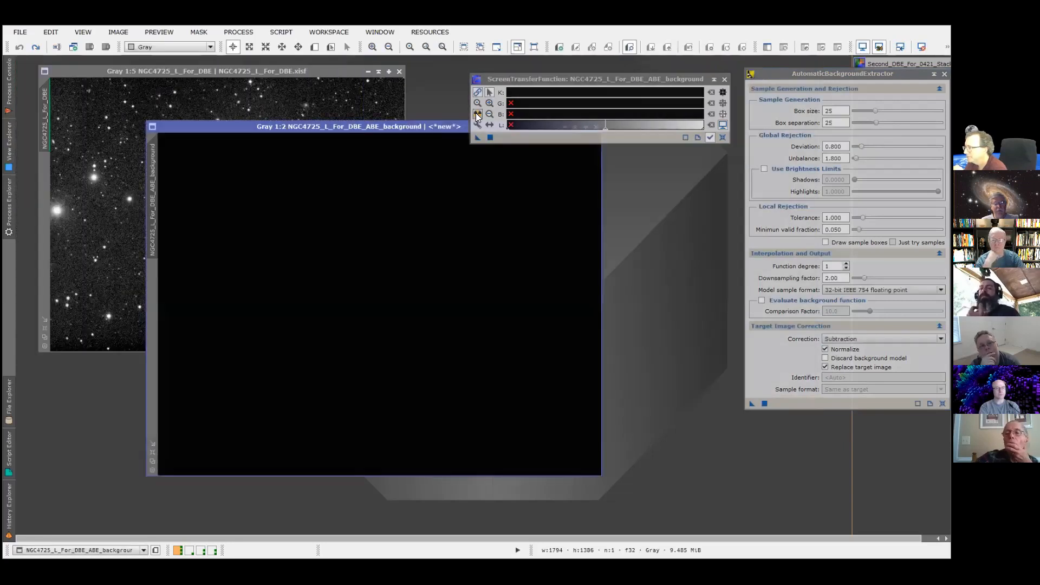
{"action": "left_click", "coordinate": [477, 116]}
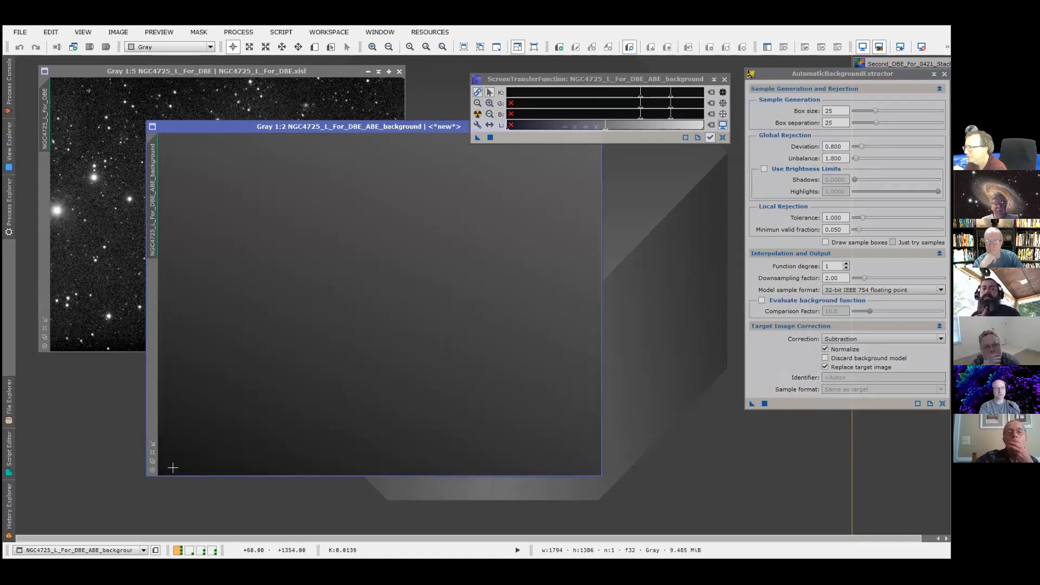
- Undo the extraction on NGC4725_L_For_DBE to compare it with the background model, close the model and redo the extraction
{"action": "left_click", "coordinate": [228, 68]}
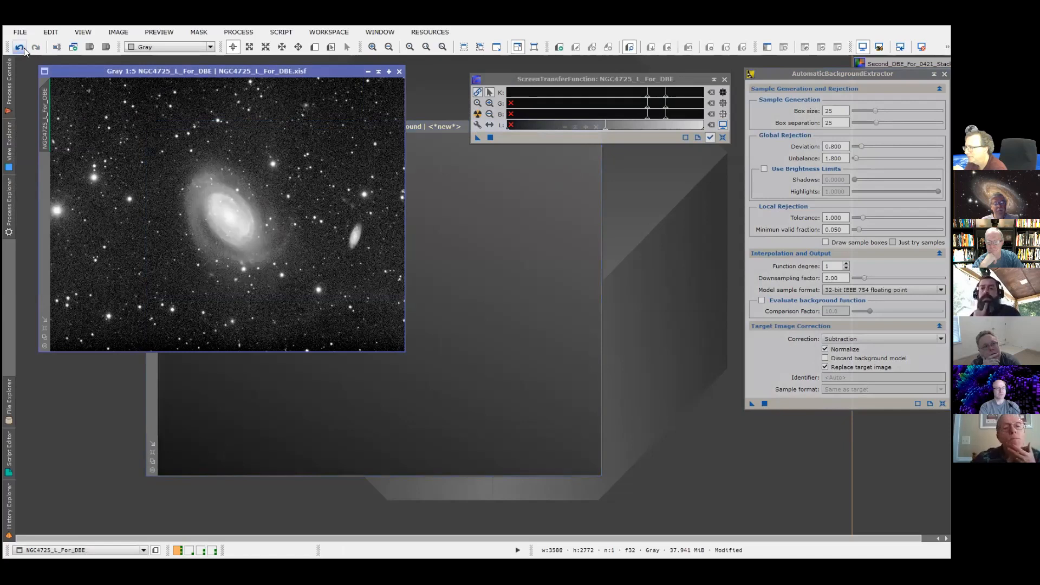
{"action": "left_click", "coordinate": [24, 48]}
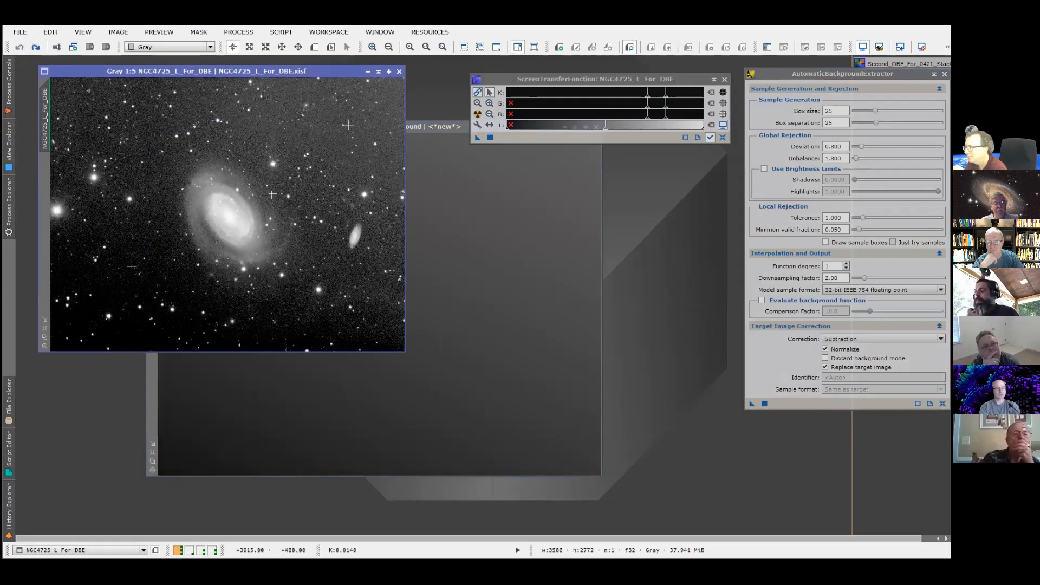
{"action": "left_click_drag", "start_coordinate": [437, 127], "coordinate": [418, 170]}
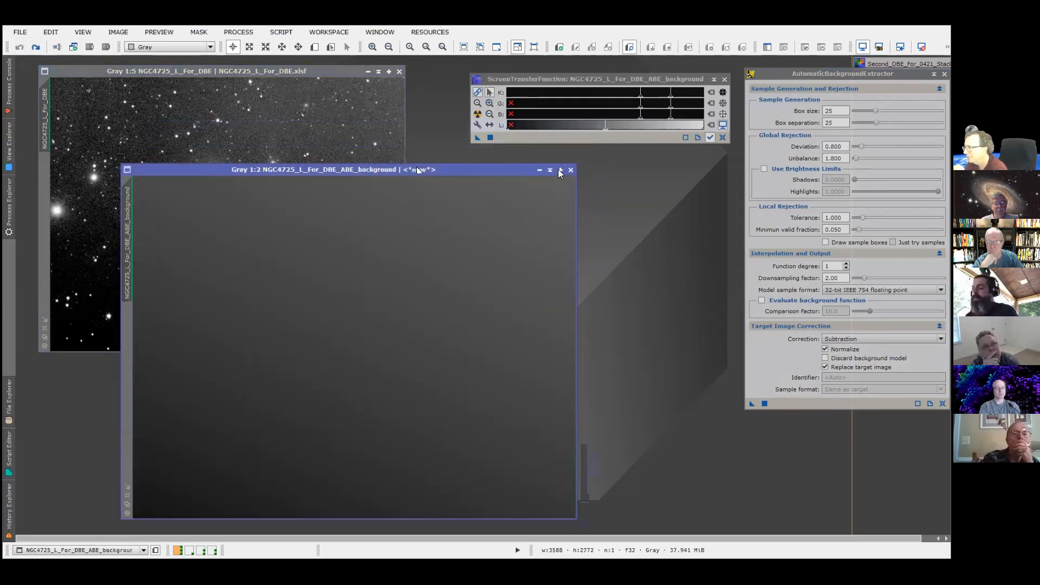
{"action": "left_click", "coordinate": [571, 170]}
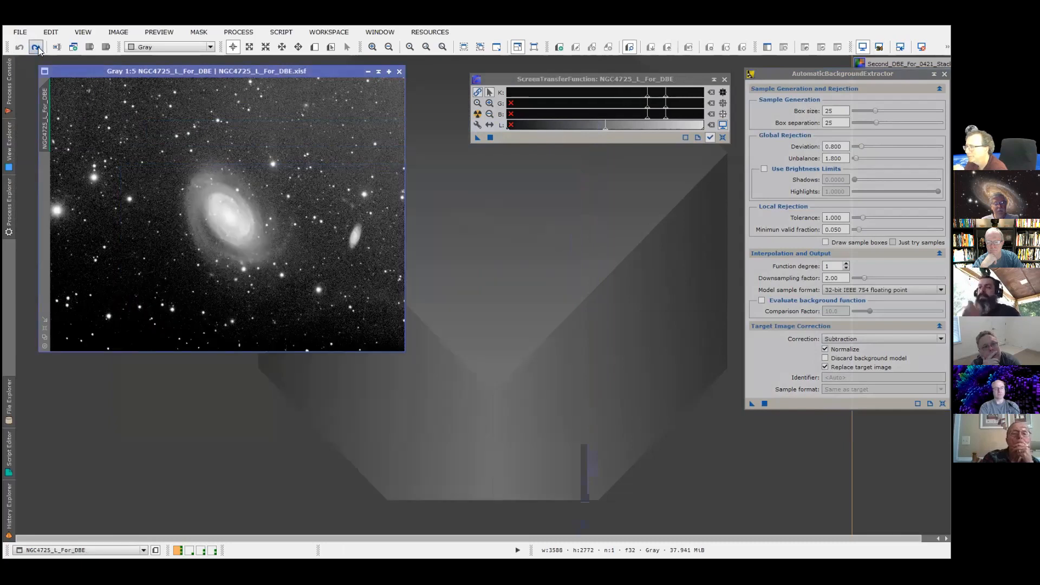
{"action": "left_click", "coordinate": [37, 47]}
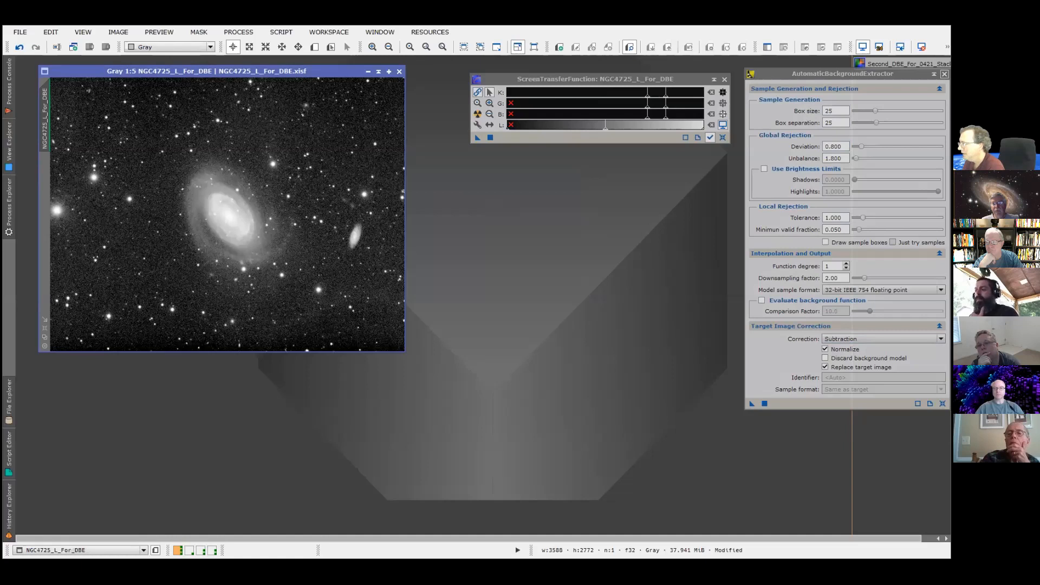
- Reopen the AutomaticBackgroundExtractor process
{"action": "left_click", "coordinate": [237, 33]}
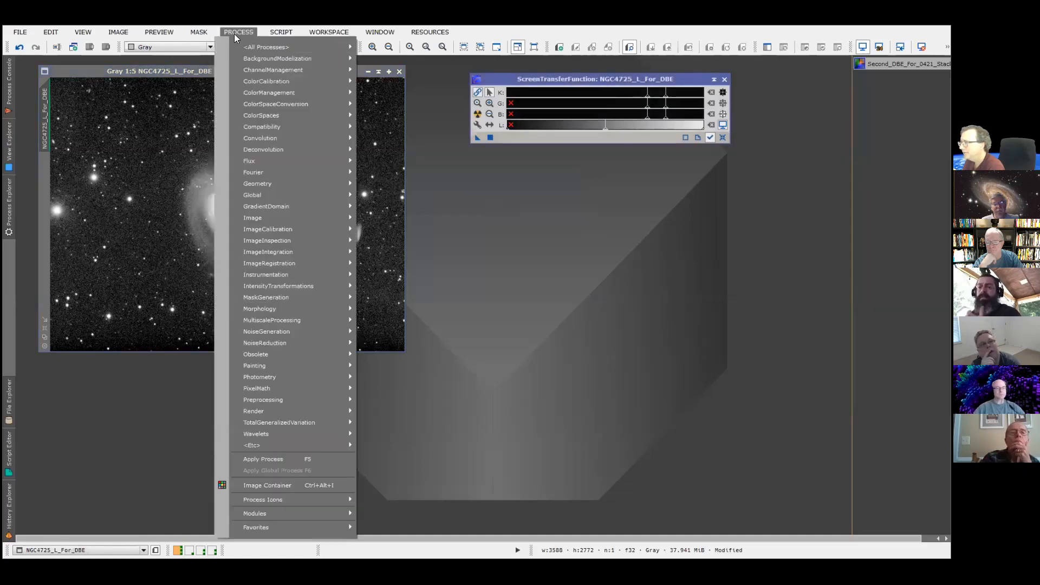
{"action": "left_click", "coordinate": [174, 72]}
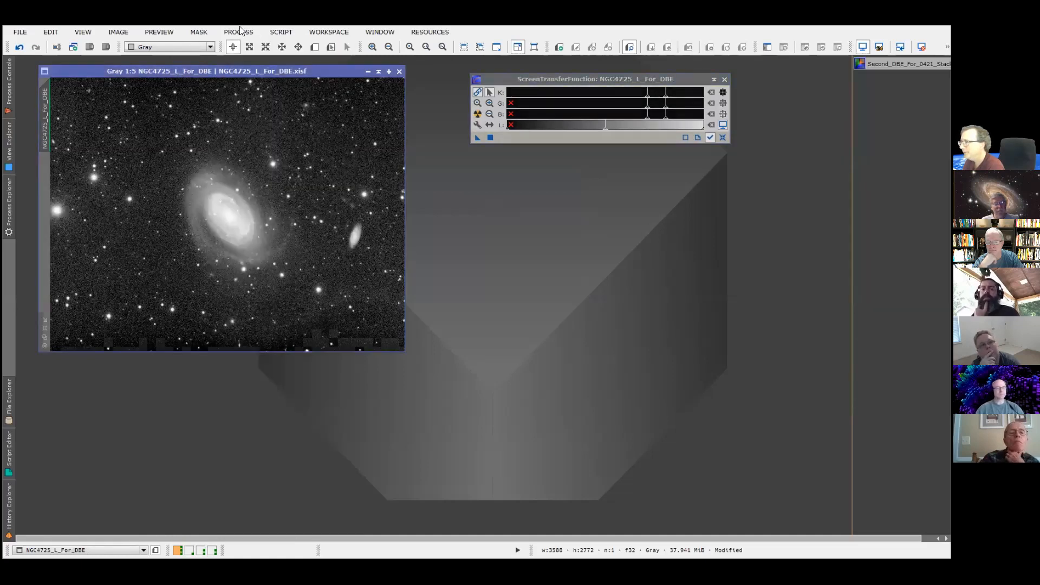
{"action": "left_click", "coordinate": [242, 34]}
{"action": "mouse_move", "coordinate": [246, 47]}
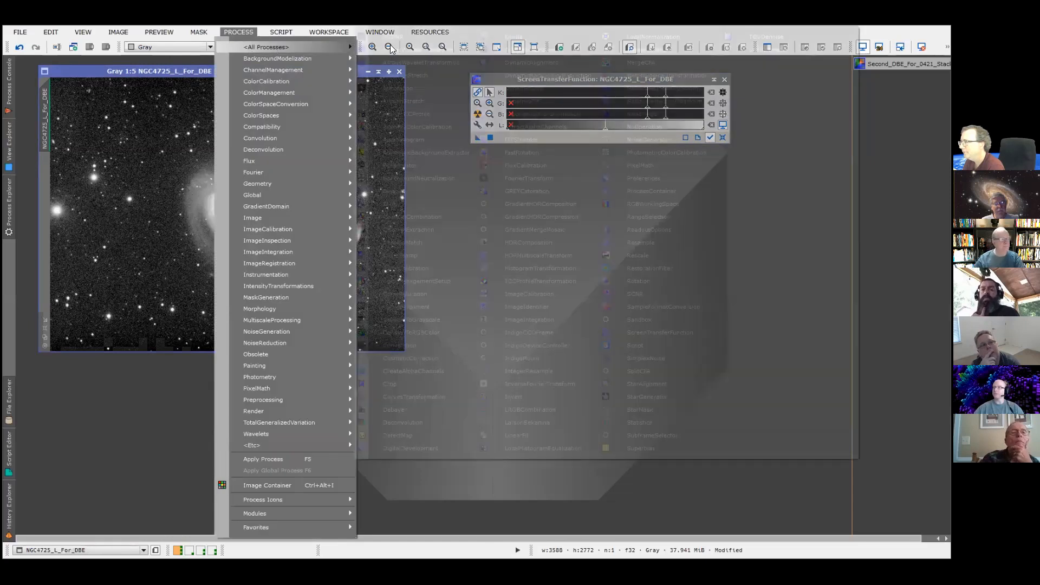
{"action": "left_click", "coordinate": [428, 152]}
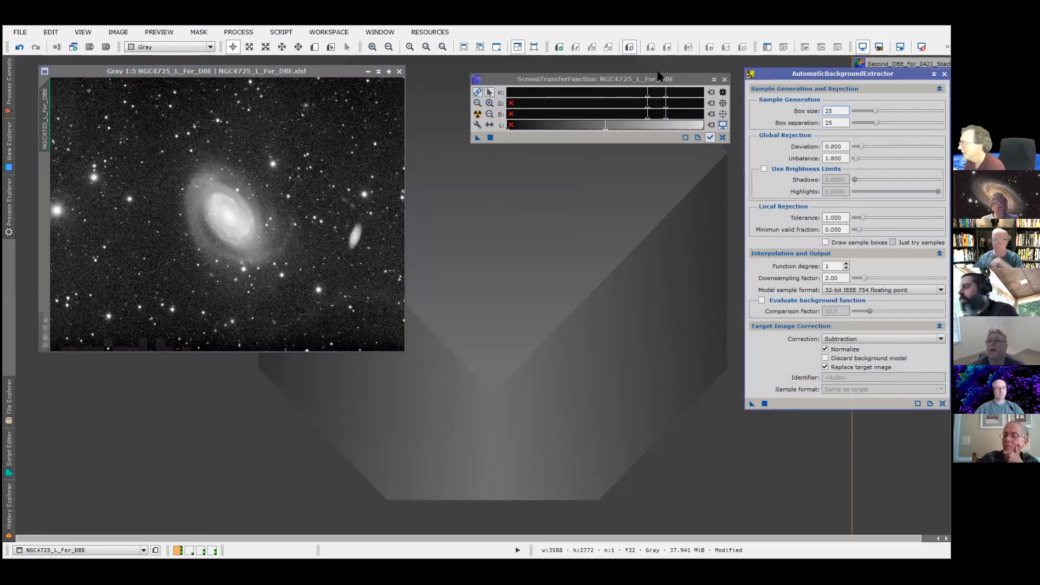
- Open the DynamicBackgroundExtraction process and place its window beside AutomaticBackgroundExtractor
{"action": "left_click", "coordinate": [243, 32]}
{"action": "mouse_move", "coordinate": [257, 48]}
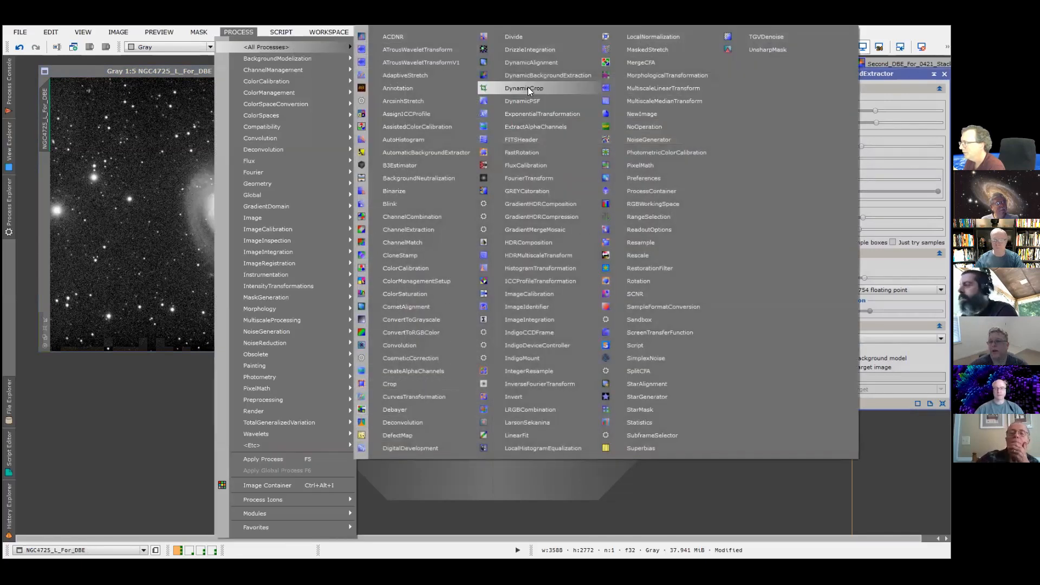
{"action": "left_click", "coordinate": [530, 76]}
{"action": "left_click_drag", "start_coordinate": [784, 59], "coordinate": [702, 45]}
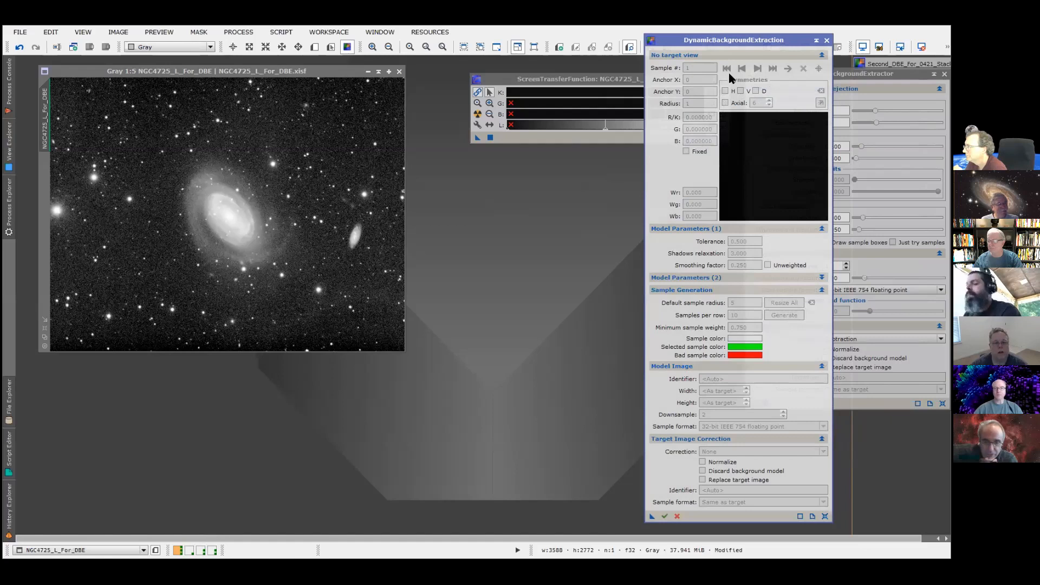
{"action": "left_click_drag", "start_coordinate": [739, 38], "coordinate": [651, 48]}
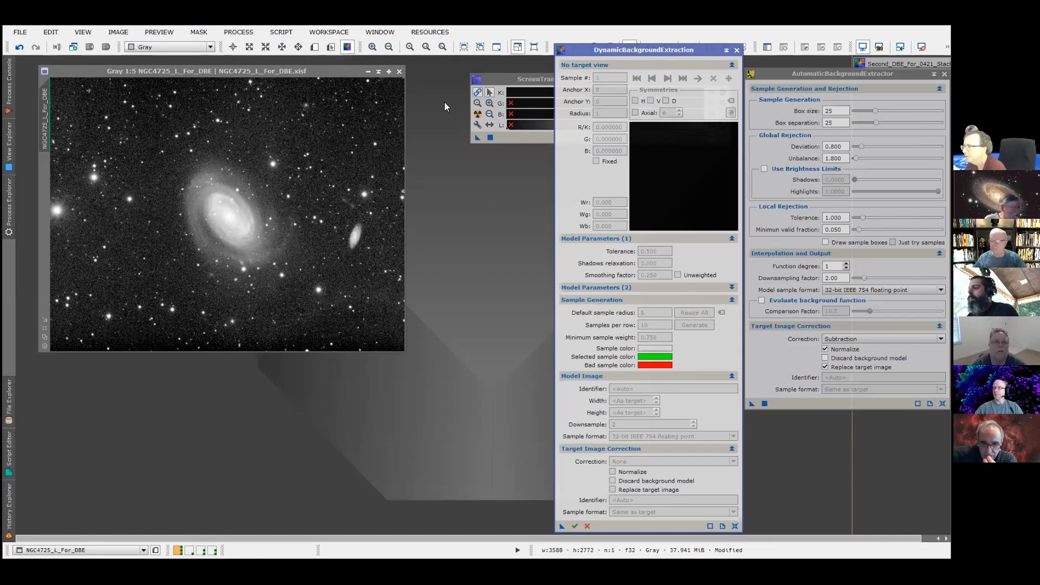
- Open the BackgroundNeutralization process and move its window clear of the galaxy image
{"action": "left_click", "coordinate": [251, 33]}
{"action": "mouse_move", "coordinate": [256, 50]}
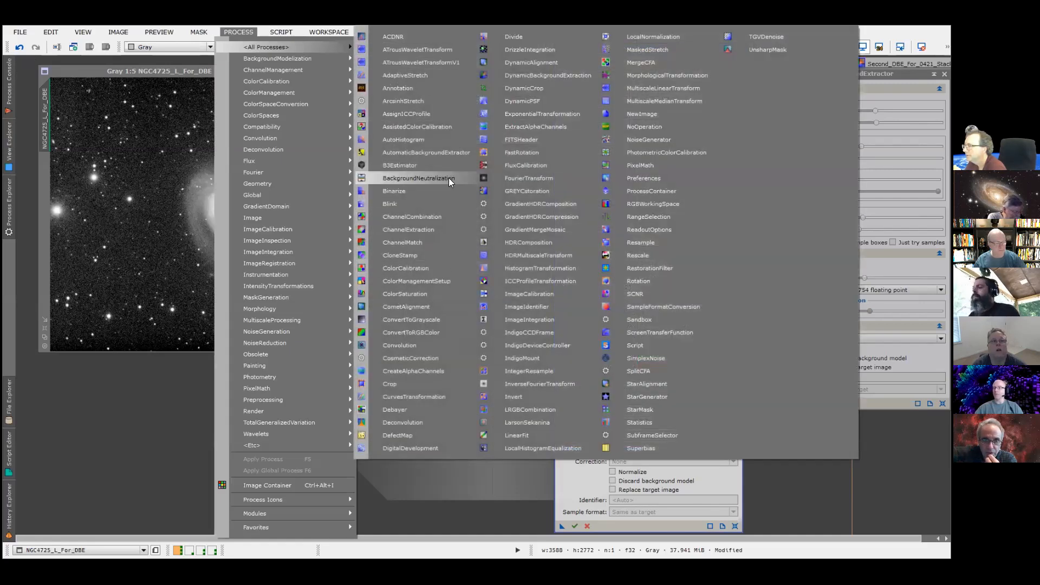
{"action": "left_click", "coordinate": [448, 178]}
{"action": "left_click_drag", "start_coordinate": [410, 185], "coordinate": [568, 108]}
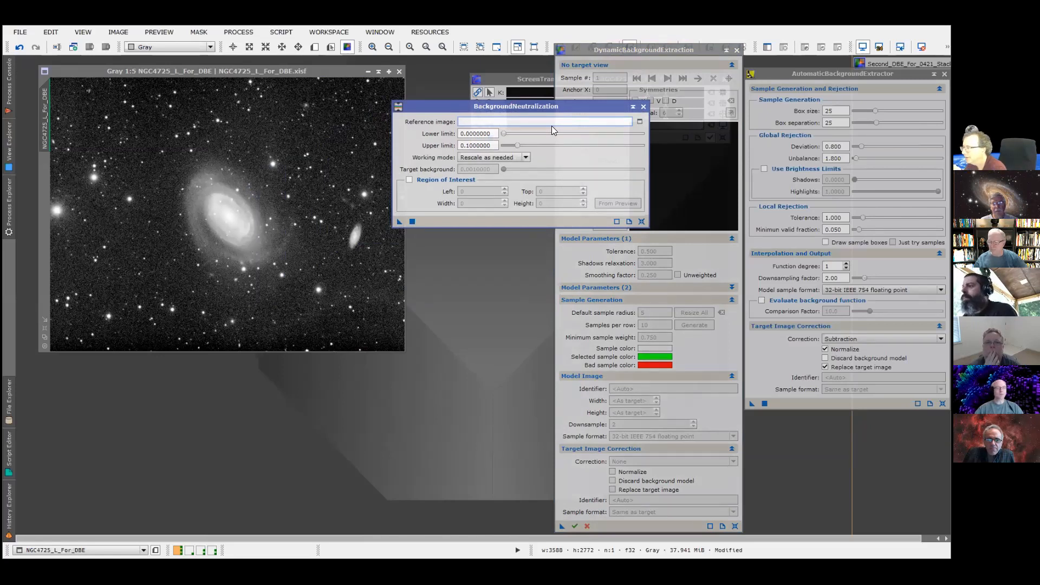
{"action": "left_click_drag", "start_coordinate": [562, 110], "coordinate": [583, 78]}
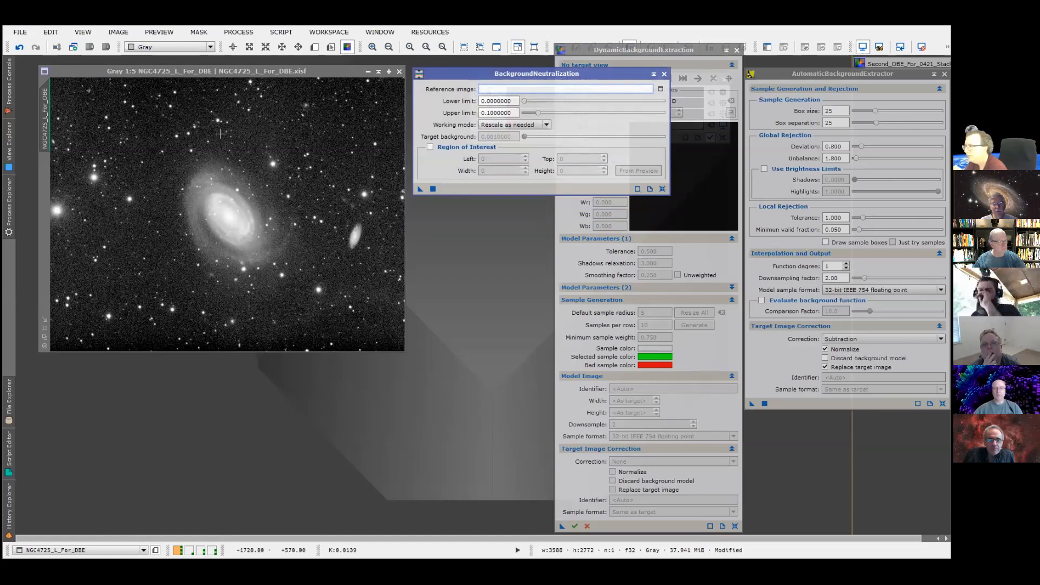
- Undo the background extraction and examine the Statistics of NGC4725_L_For_DBE, including its median
{"action": "left_click", "coordinate": [20, 49]}
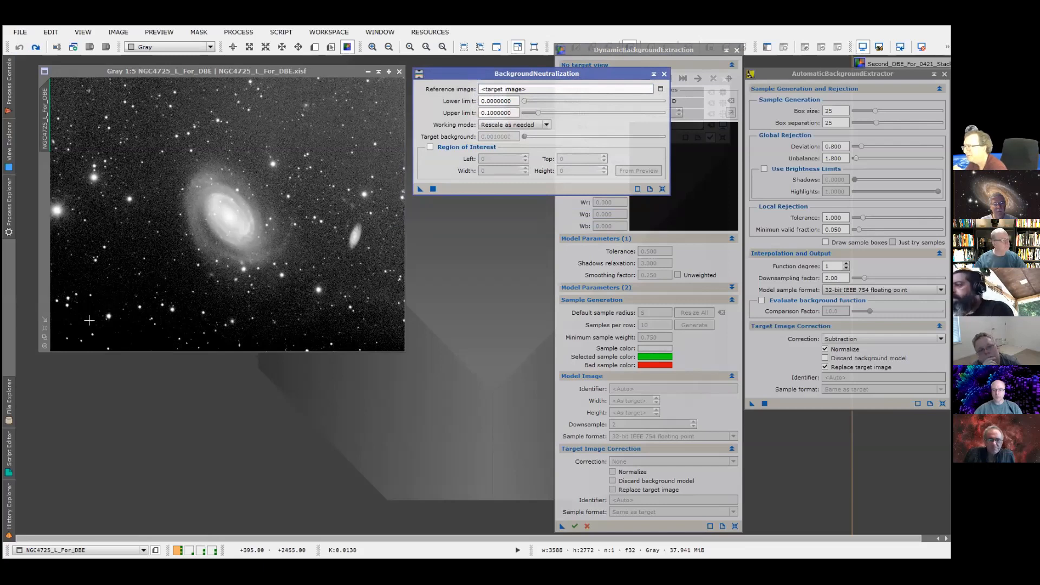
{"action": "left_click", "coordinate": [279, 34]}
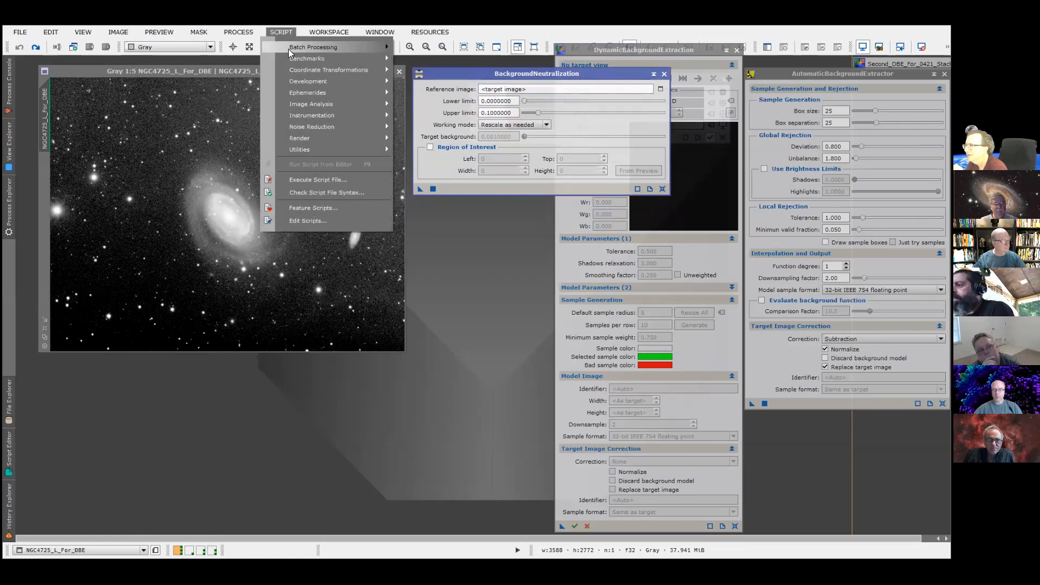
{"action": "left_click", "coordinate": [245, 33]}
{"action": "left_click", "coordinate": [250, 35]}
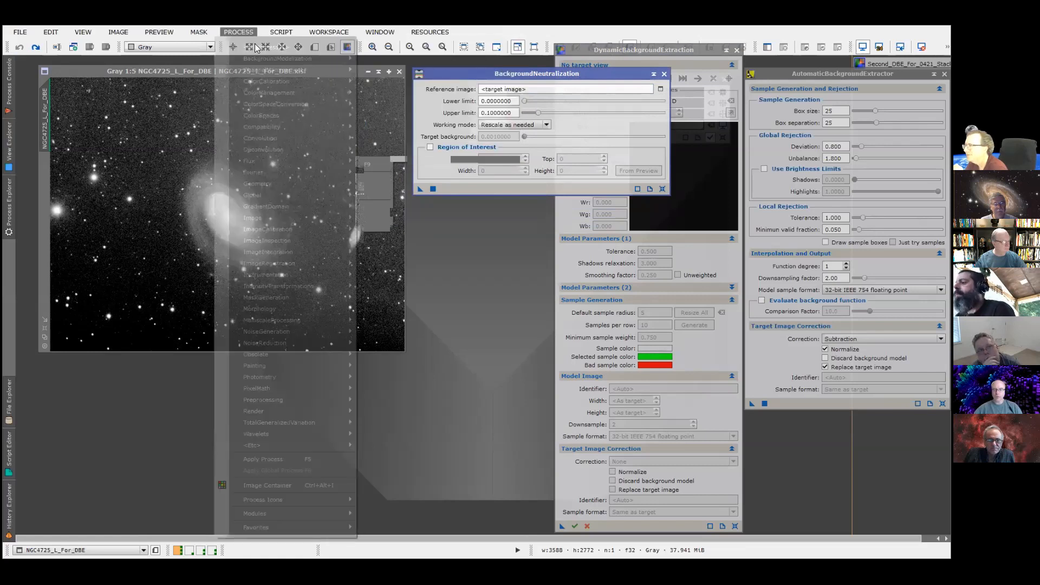
{"action": "mouse_move", "coordinate": [265, 47]}
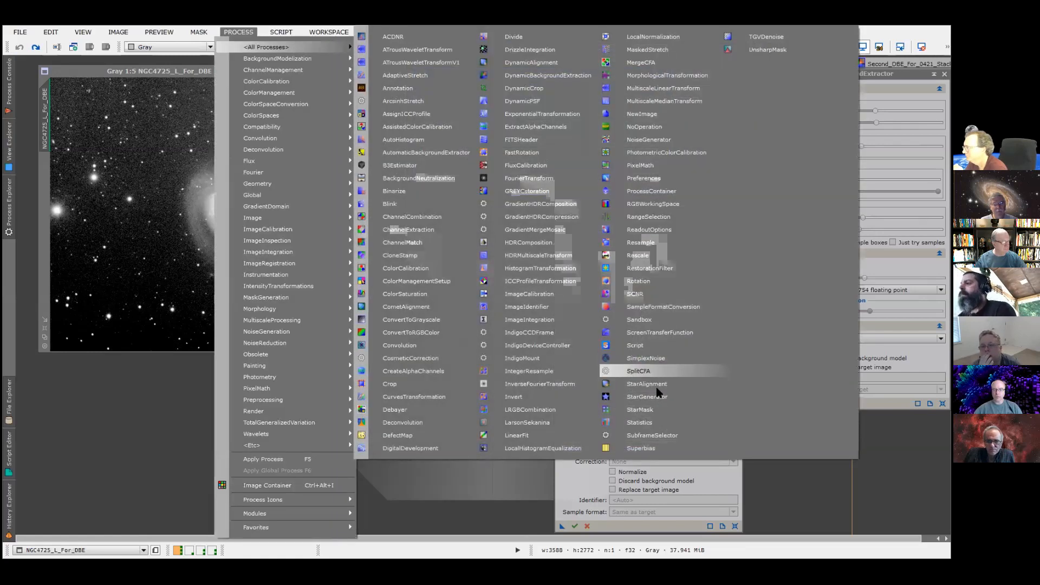
{"action": "left_click", "coordinate": [645, 422]}
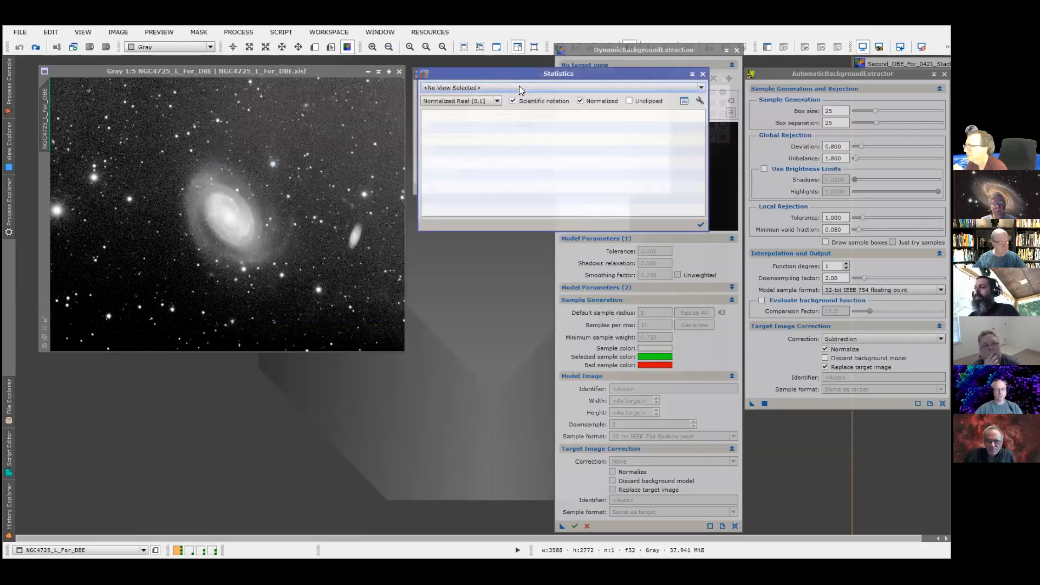
{"action": "left_click", "coordinate": [519, 86]}
{"action": "left_click", "coordinate": [488, 132]}
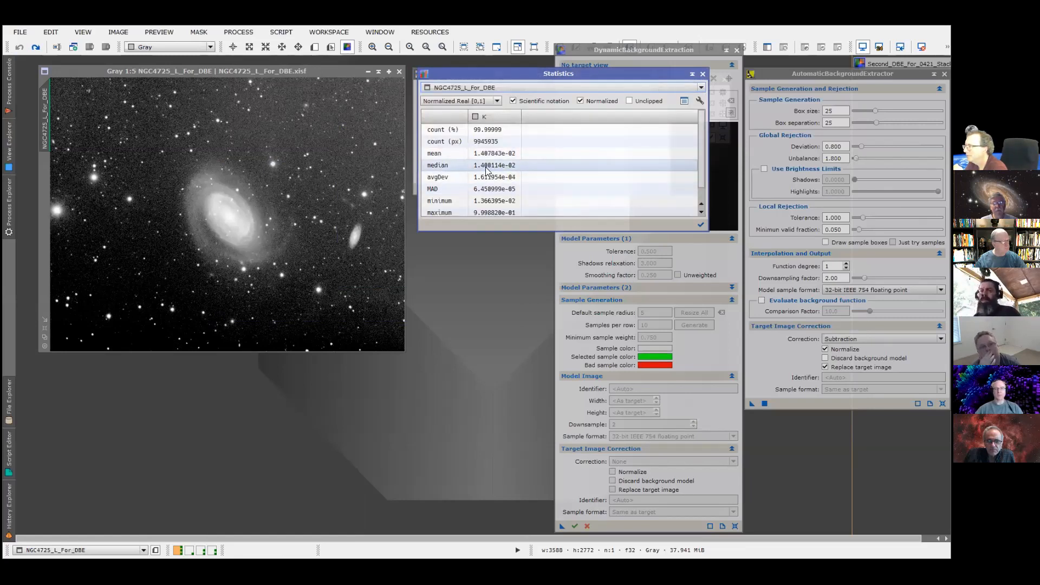
- Redo the extraction to compare the image statistics, and close Statistics and BackgroundNeutralization
{"action": "left_click", "coordinate": [35, 48]}
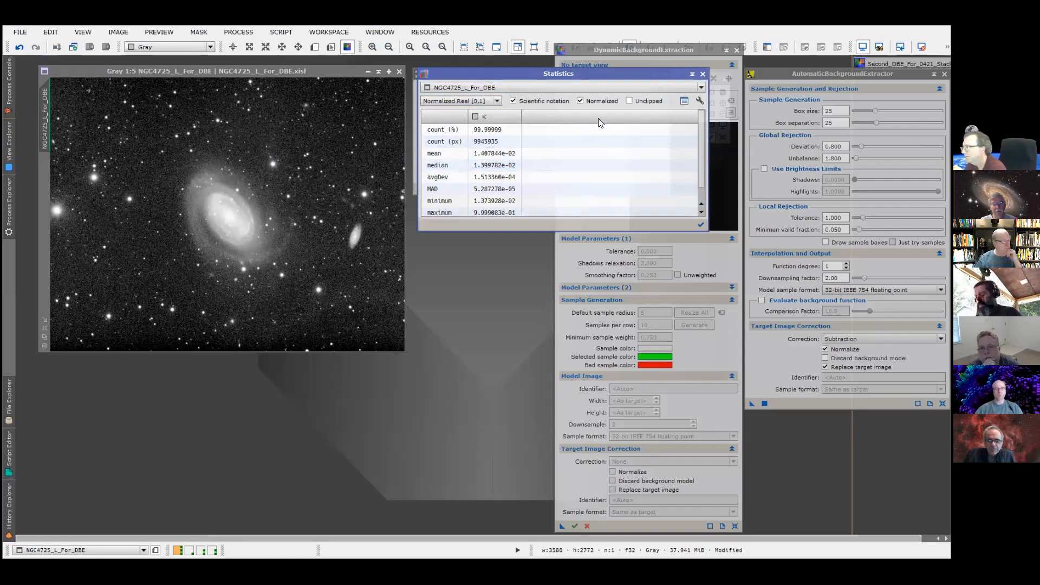
{"action": "left_click", "coordinate": [702, 74]}
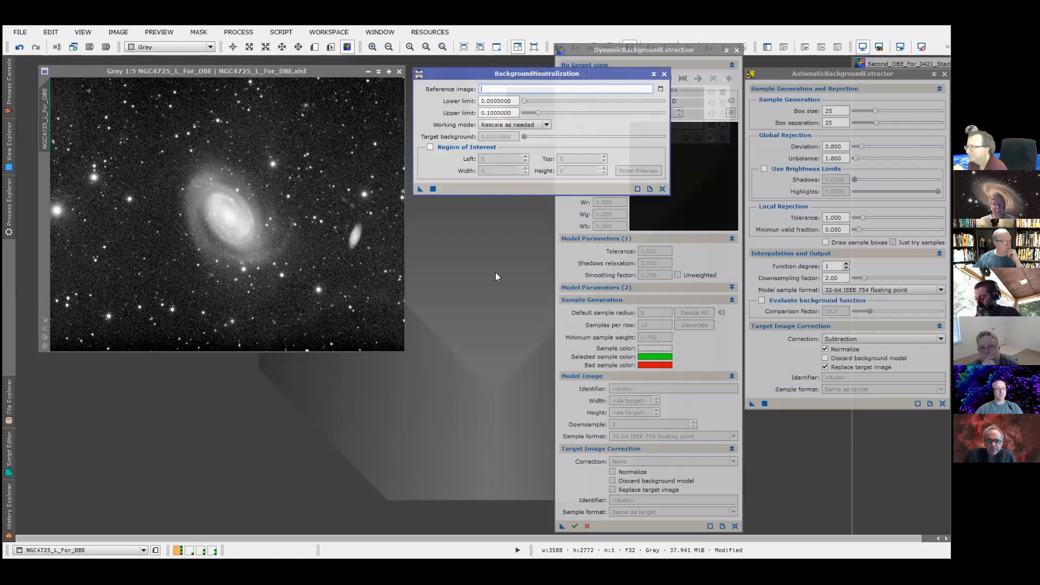
{"action": "left_click", "coordinate": [665, 74]}
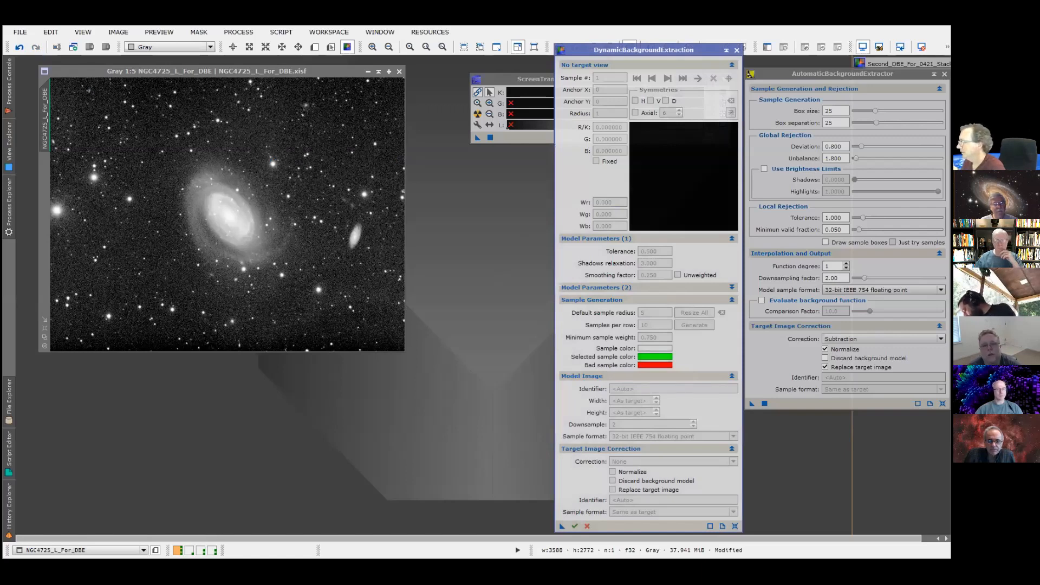
- Shade the AutomaticBackgroundExtractor window, arrange DynamicBackgroundExtraction and the galaxy image side by side, and make NGC4725_L_For_DBE the target view
{"action": "left_click", "coordinate": [934, 74]}
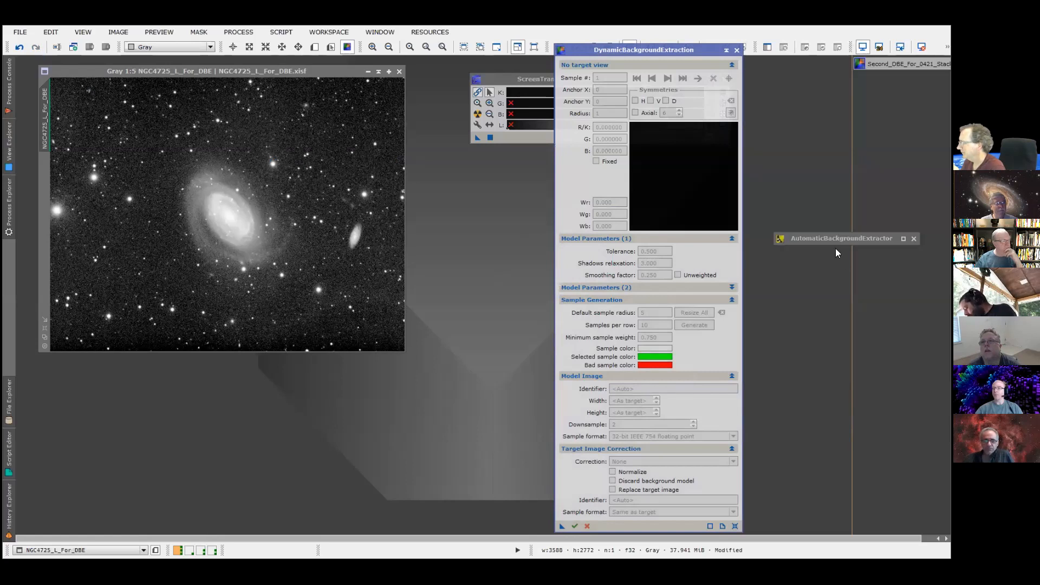
{"action": "left_click_drag", "start_coordinate": [632, 49], "coordinate": [777, 46]}
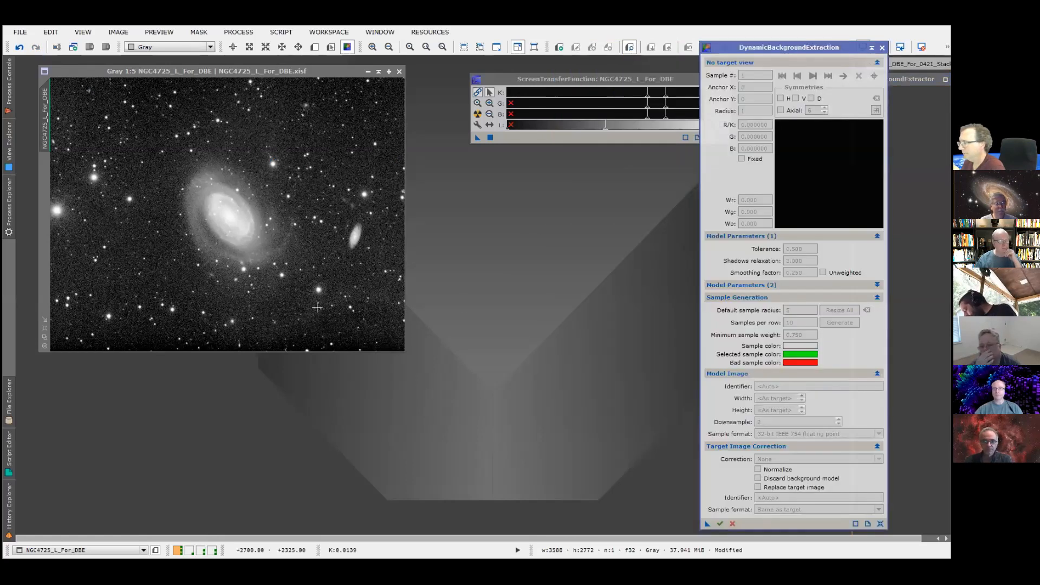
{"action": "left_click_drag", "start_coordinate": [239, 72], "coordinate": [222, 63]}
{"action": "mouse_move", "coordinate": [766, 48]}
{"action": "left_mouse_down"}
{"action": "mouse_move", "coordinate": [746, 41]}
{"action": "mouse_move", "coordinate": [762, 41]}
{"action": "left_mouse_up"}
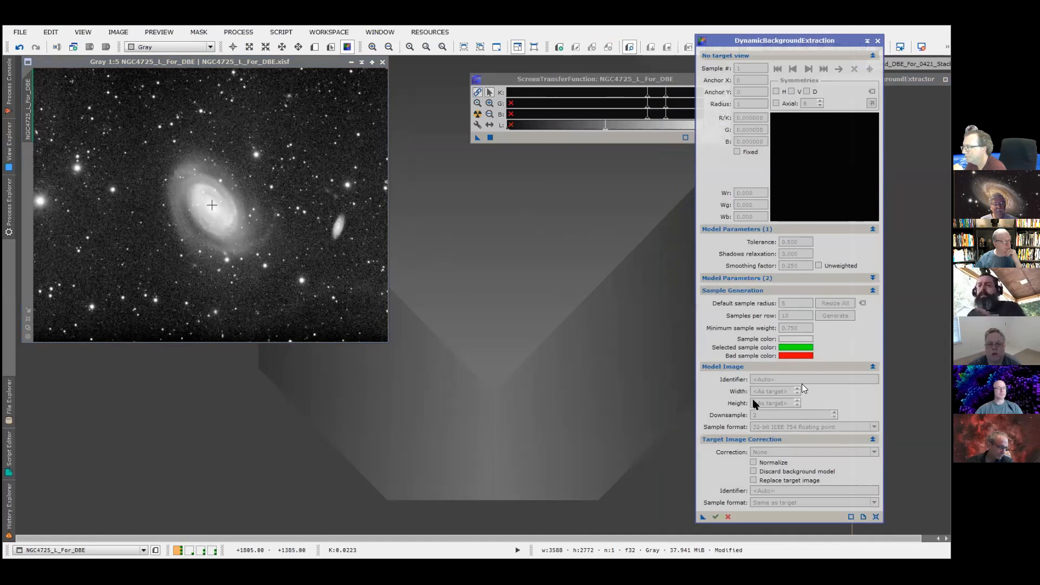
{"action": "left_click", "coordinate": [212, 204]}
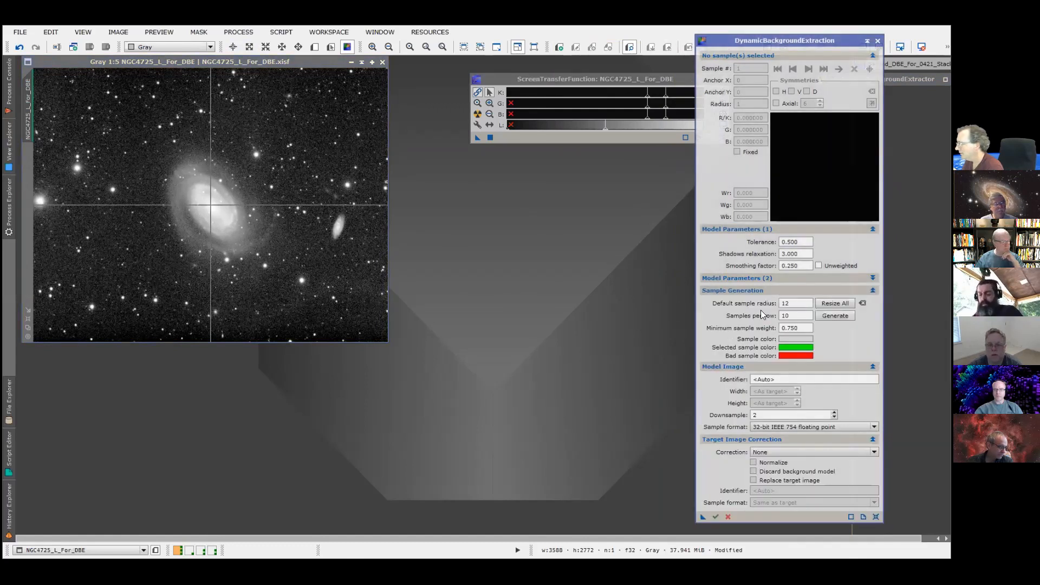
- Place two trial background samples above and beside the small companion galaxy, and delete both of them
{"action": "left_click", "coordinate": [349, 126]}
{"action": "left_click", "coordinate": [352, 235]}
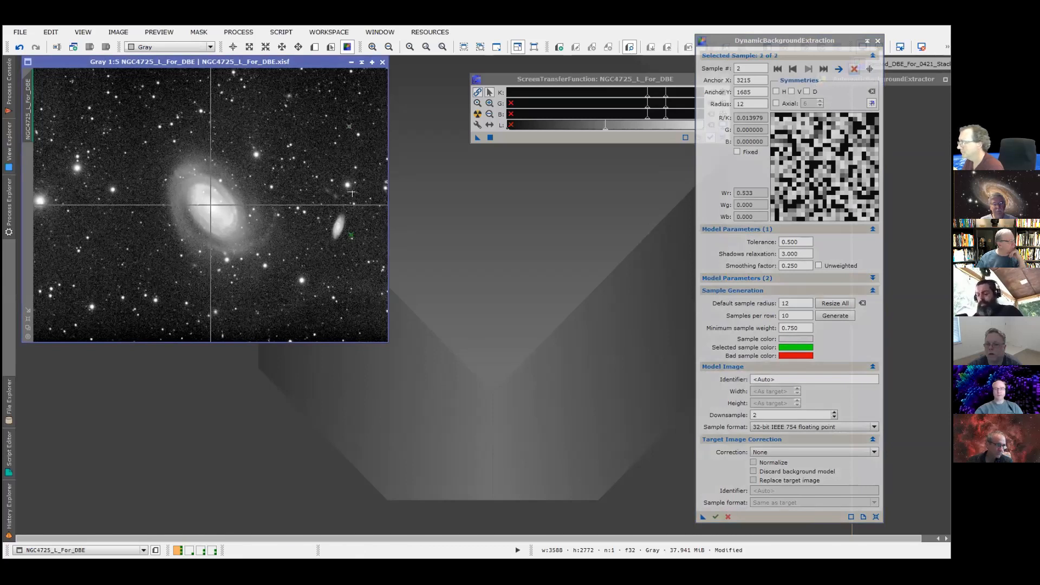
{"action": "left_click", "coordinate": [854, 69]}
{"action": "left_click", "coordinate": [854, 68]}
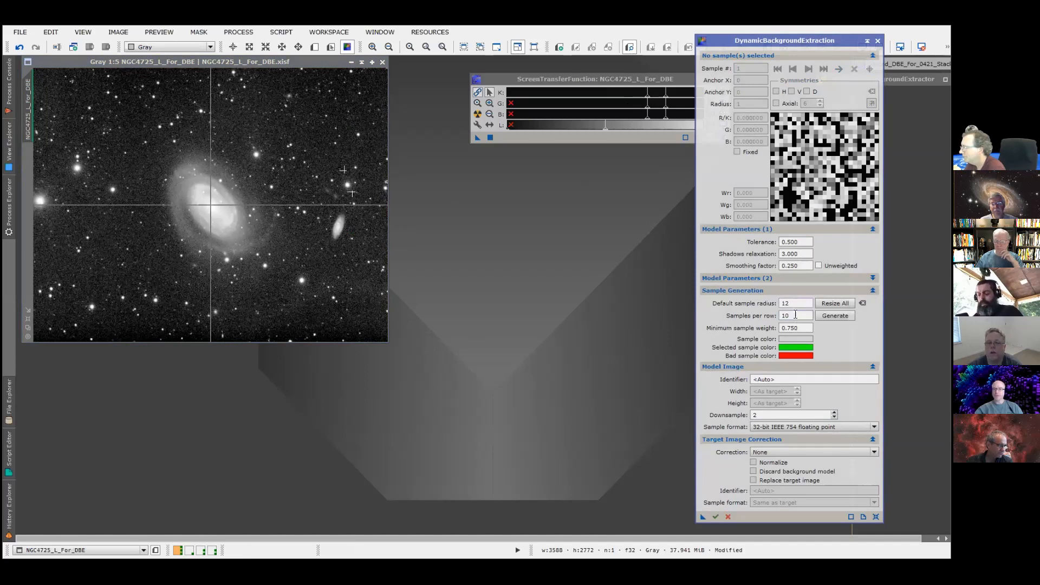
- Set the default sample radius to 25 and try to generate samples with 10 per row
{"action": "double_click", "coordinate": [795, 304]}
{"action": "type", "text": "25"}
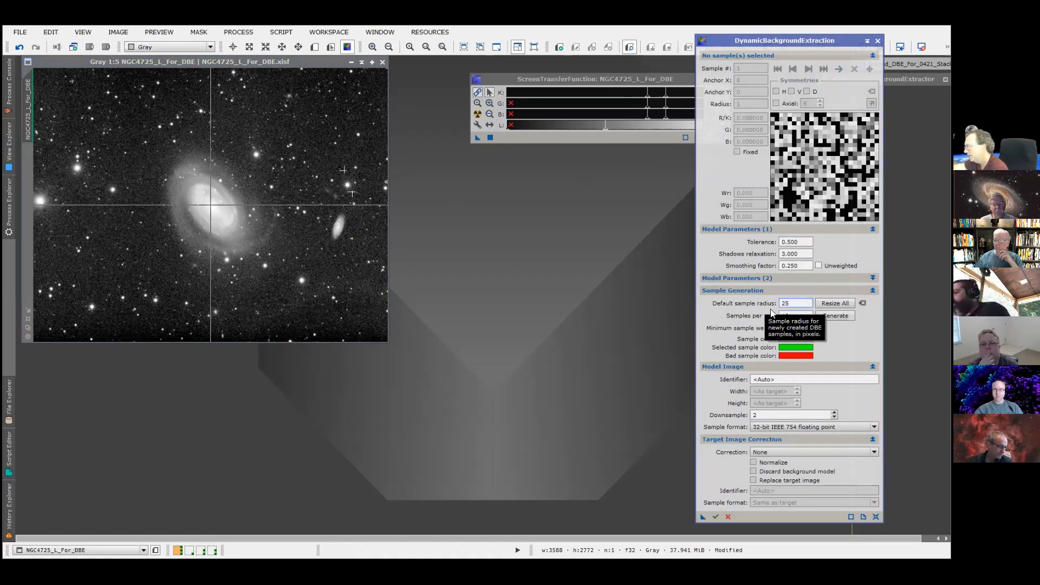
{"action": "double_click", "coordinate": [782, 317]}
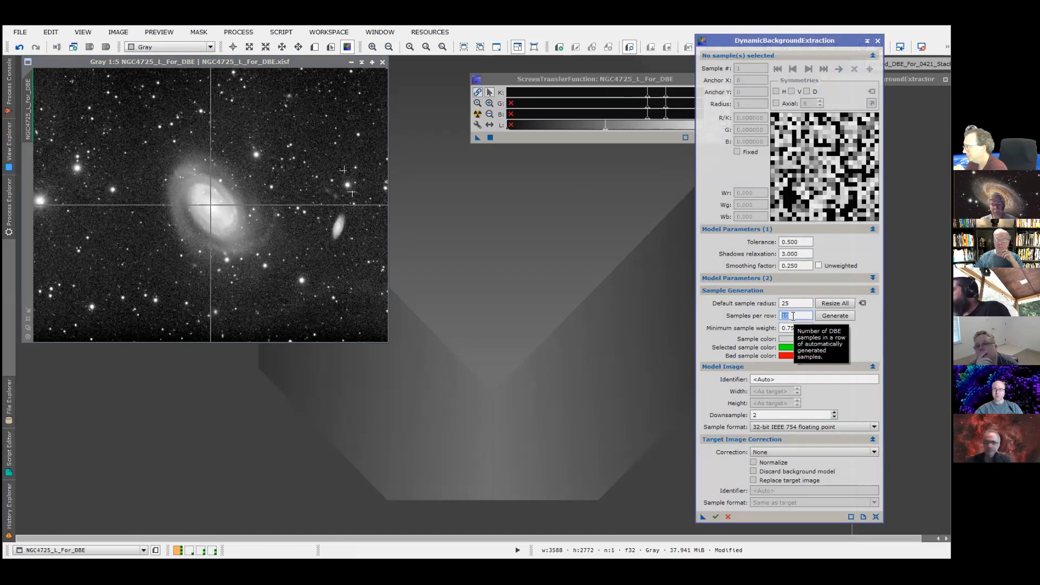
{"action": "left_click", "coordinate": [833, 318]}
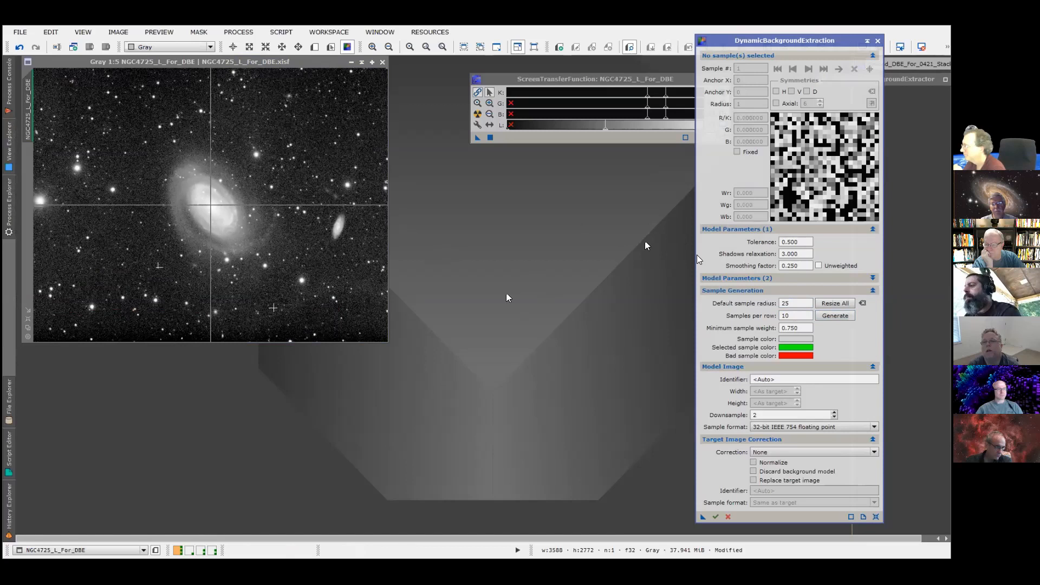
- Set the model tolerance to 1 and generate the grid of background samples
{"action": "mouse_move", "coordinate": [788, 242]}
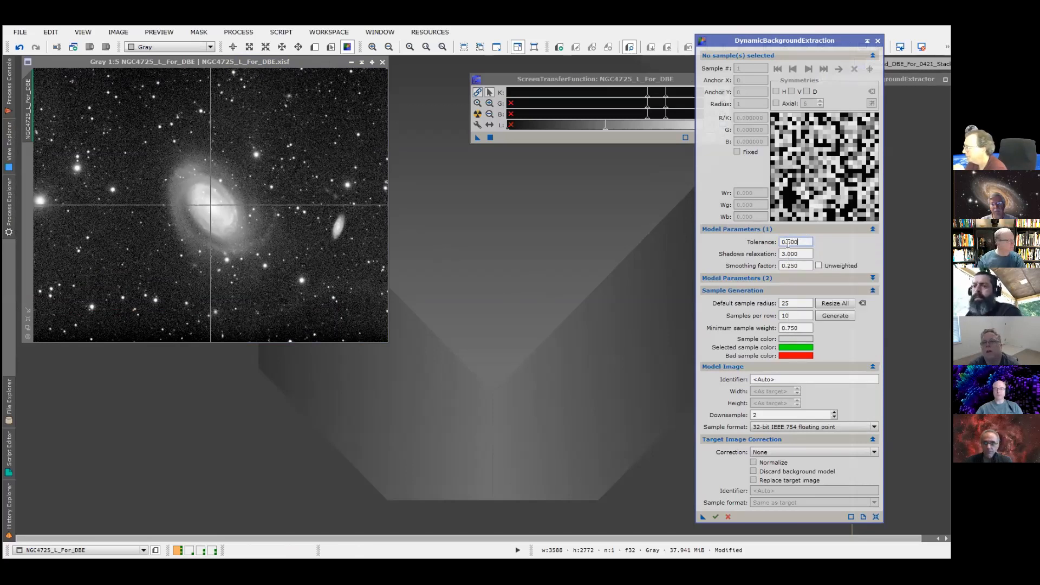
{"action": "left_click_drag", "start_coordinate": [803, 242], "coordinate": [777, 244]}
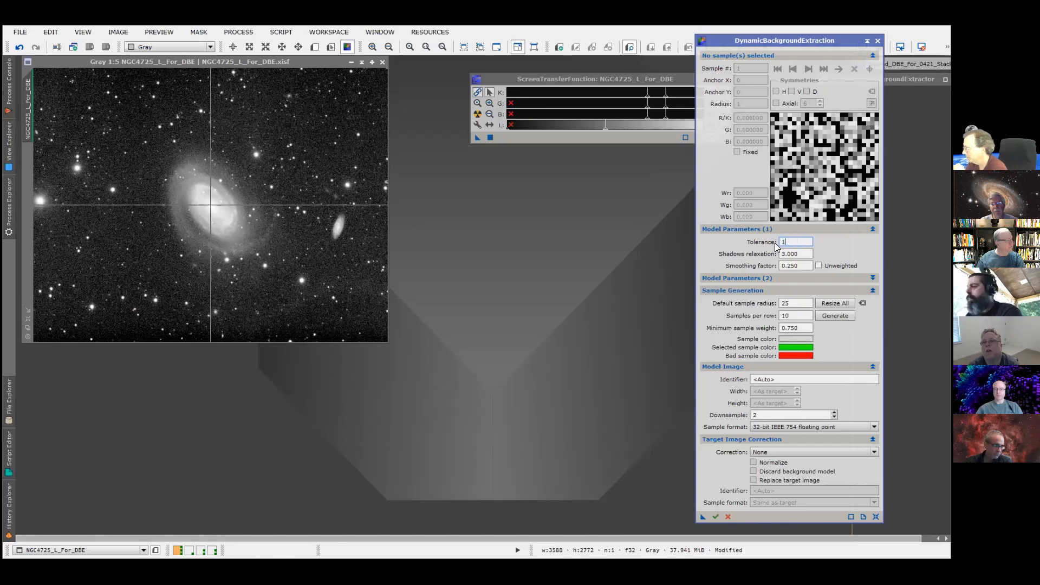
{"action": "left_click", "coordinate": [833, 316]}
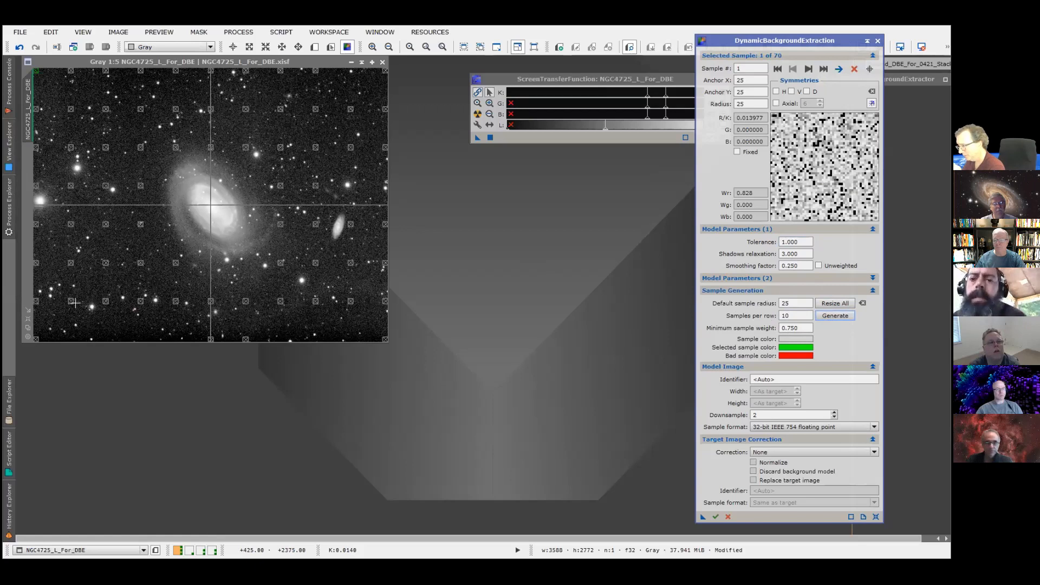
- Resize all samples to a radius of 50, and return them all to a radius of 25
{"action": "left_click", "coordinate": [788, 304]}
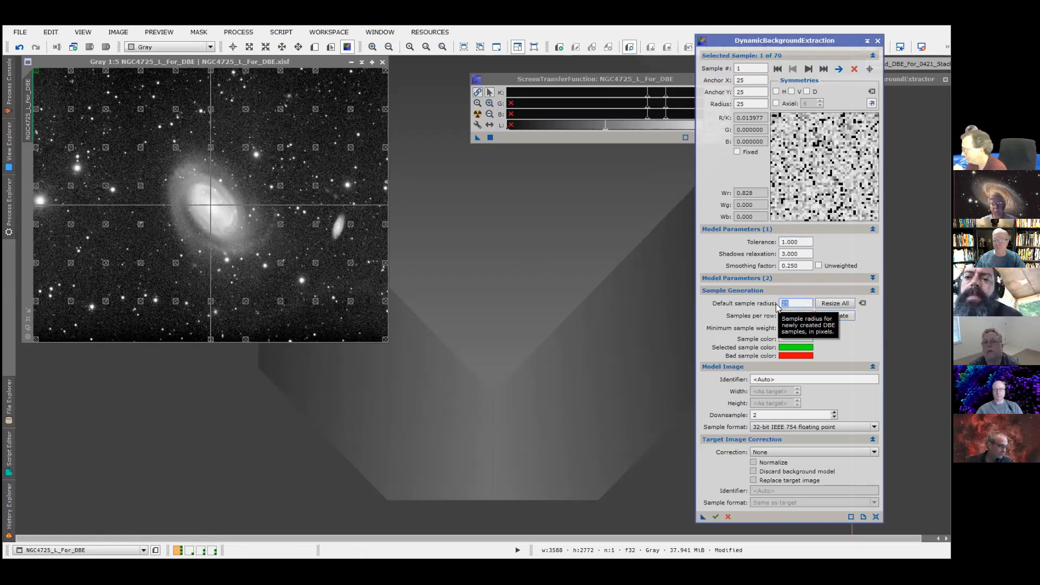
{"action": "left_click", "coordinate": [830, 303]}
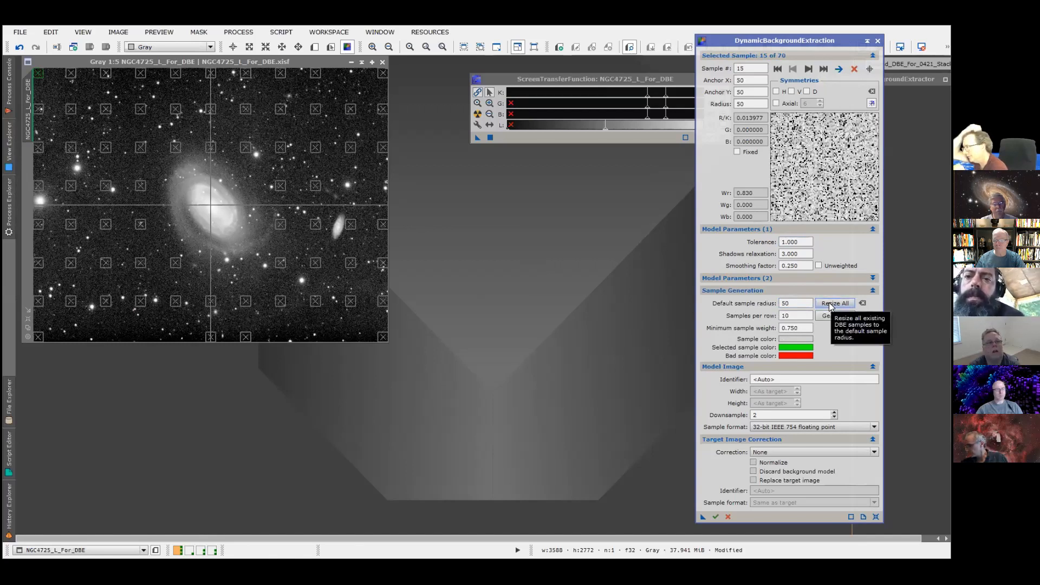
{"action": "double_click", "coordinate": [790, 303]}
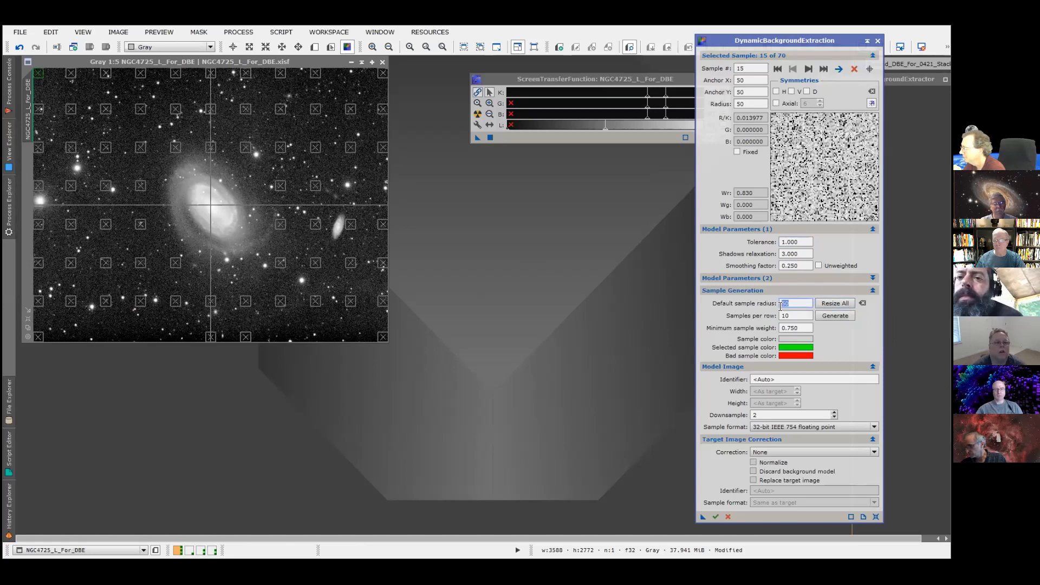
{"action": "type", "text": "25"}
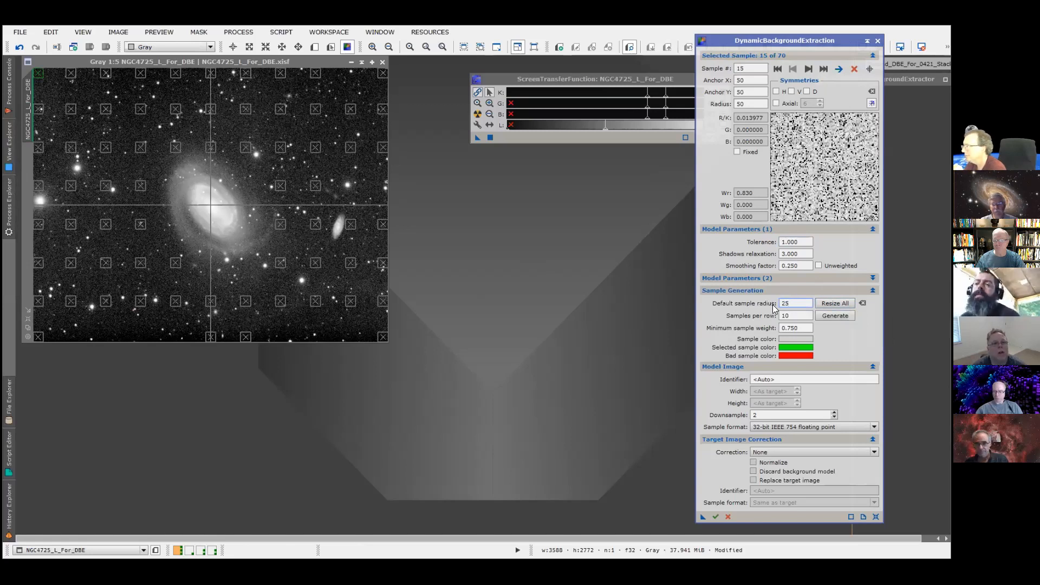
{"action": "left_click", "coordinate": [842, 304]}
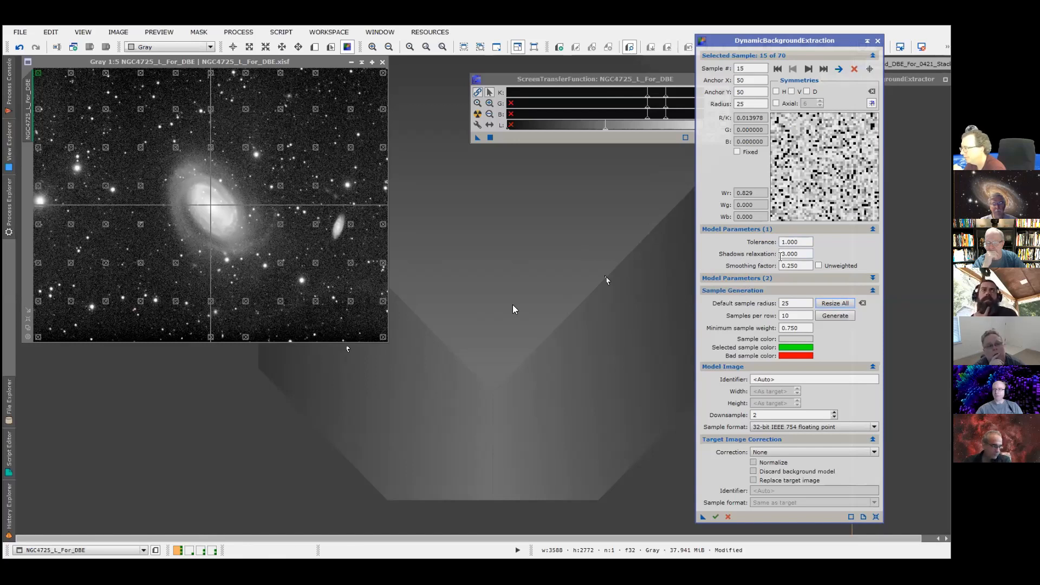
- Set the shadows relaxation to 5, add extra samples in the image's upper-right background, and regenerate the sample grid
{"action": "left_click_drag", "start_coordinate": [786, 254], "coordinate": [768, 252]}
{"action": "type", "text": "5"}
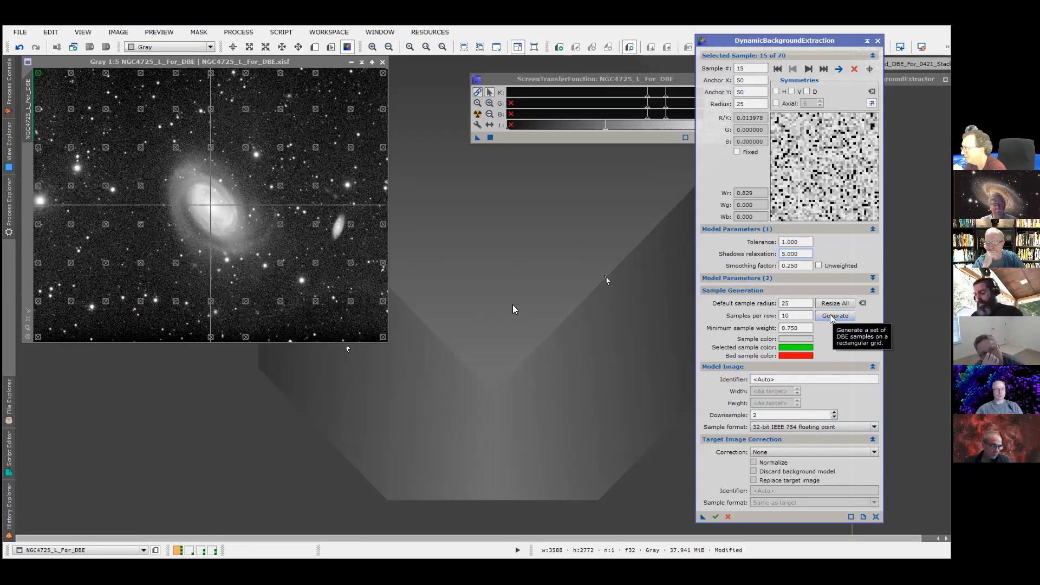
{"action": "left_click", "coordinate": [835, 316]}
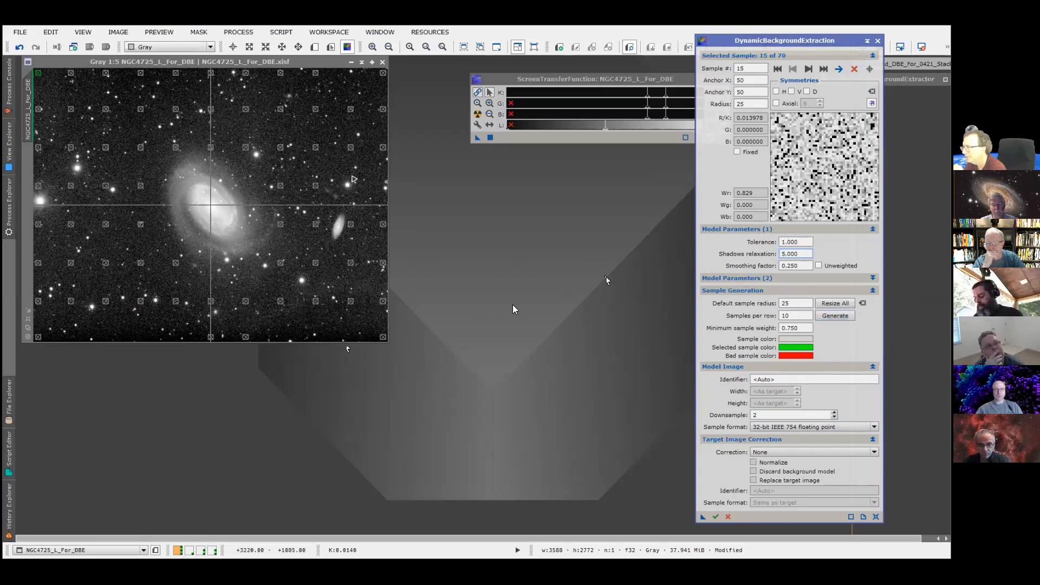
{"action": "left_click", "coordinate": [325, 129]}
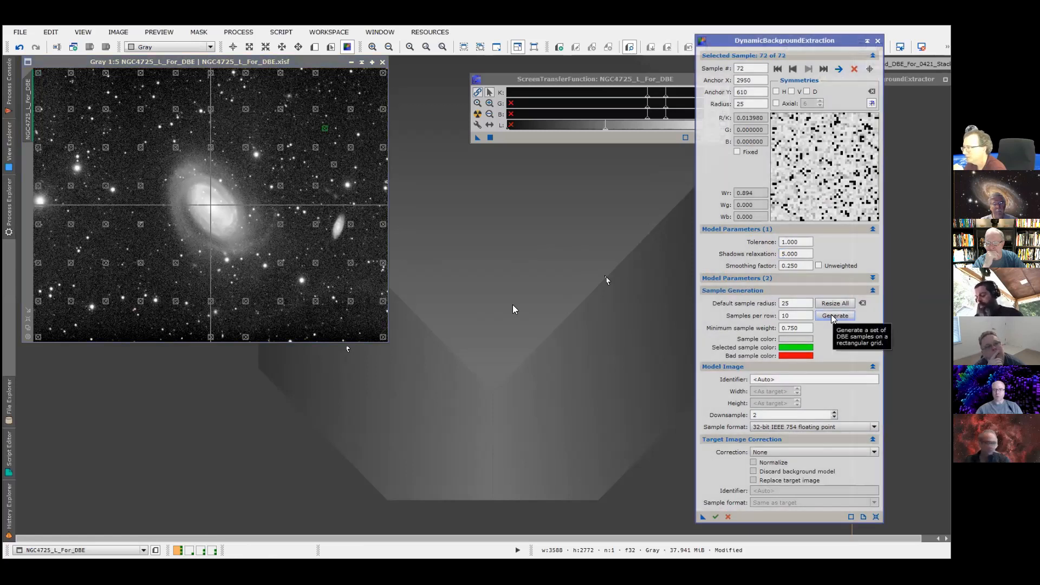
{"action": "left_click", "coordinate": [834, 316]}
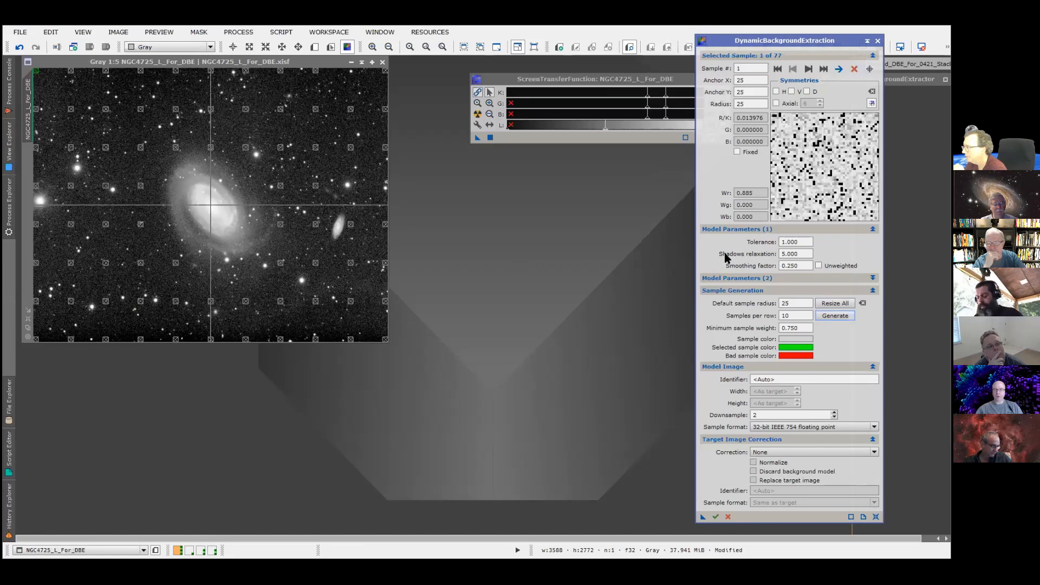
- Add a sample at the bright star in the image's upper left and move it onto the background beside the star
{"action": "mouse_move", "coordinate": [727, 258]}
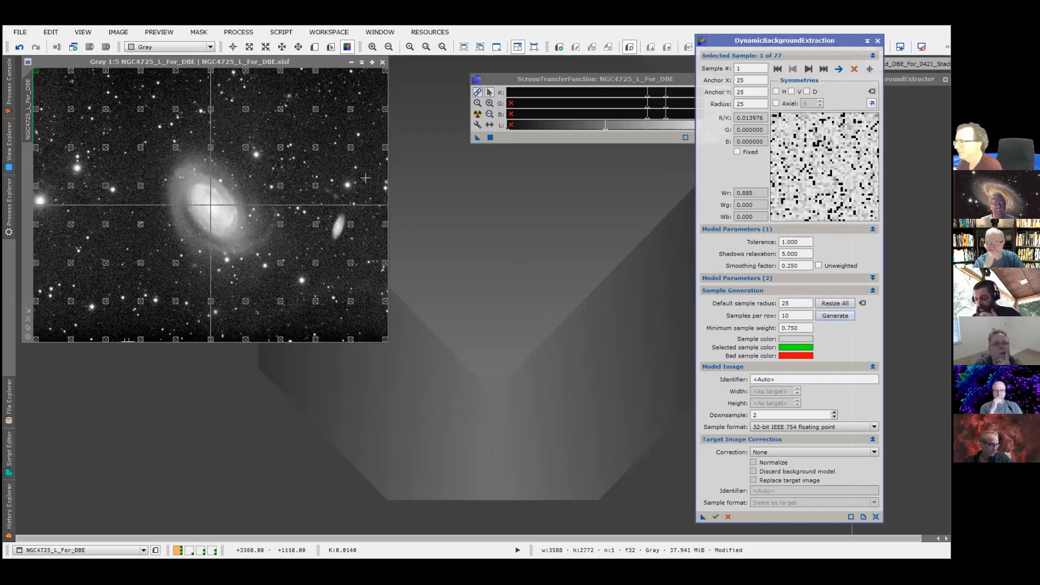
{"action": "left_click", "coordinate": [77, 169]}
{"action": "left_click_drag", "start_coordinate": [83, 174], "coordinate": [106, 169]}
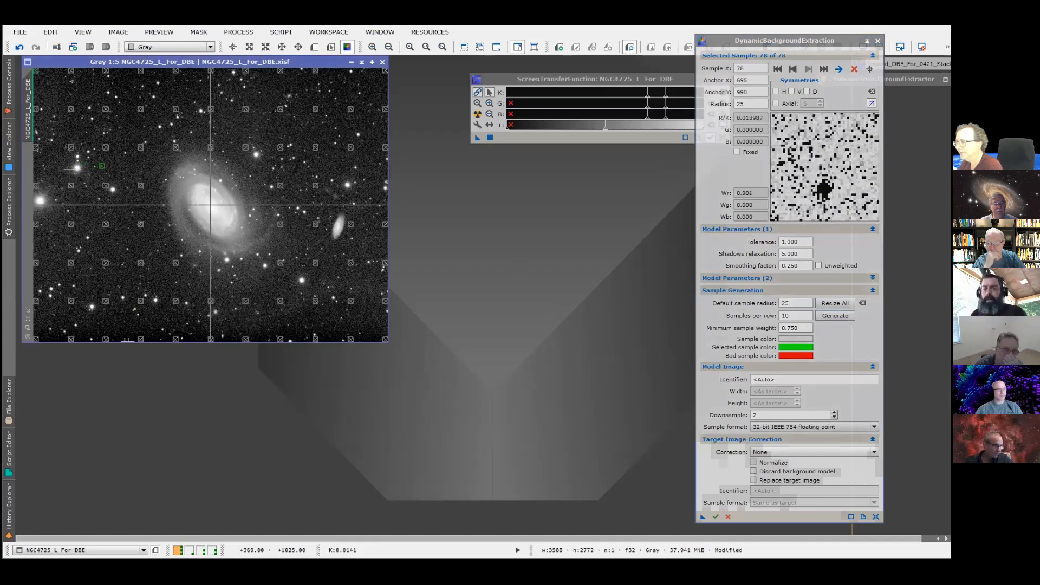
{"action": "left_click_drag", "start_coordinate": [105, 167], "coordinate": [57, 164]}
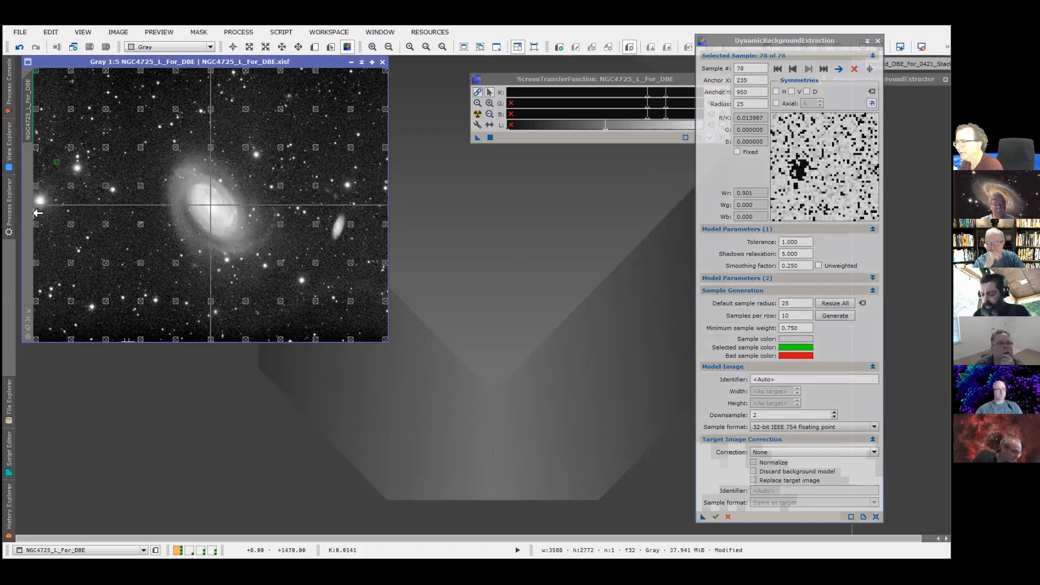
- Move the grid samples around the bright star on the image's left edge and above the upper-left star farther from the stars
{"action": "left_click_drag", "start_coordinate": [37, 187], "coordinate": [38, 176]}
{"action": "left_click_drag", "start_coordinate": [39, 228], "coordinate": [45, 236]}
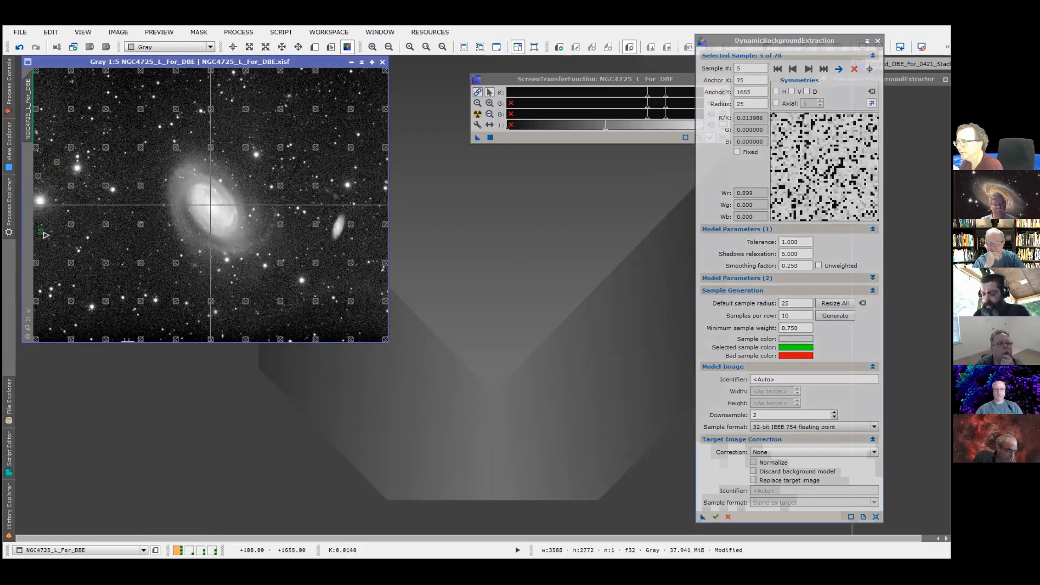
{"action": "left_click", "coordinate": [73, 147]}
{"action": "left_click_drag", "start_coordinate": [73, 146], "coordinate": [71, 145]}
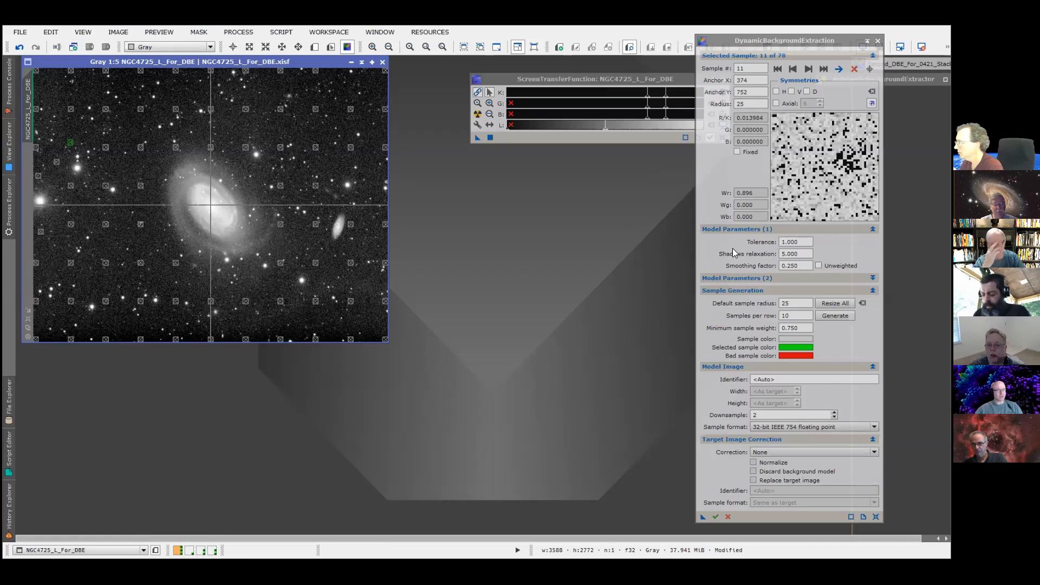
- Set the shadows relaxation to 3 and the tolerance to 0.2, and try to regenerate the samples
{"action": "double_click", "coordinate": [791, 253]}
{"action": "type", "text": "1.000"}
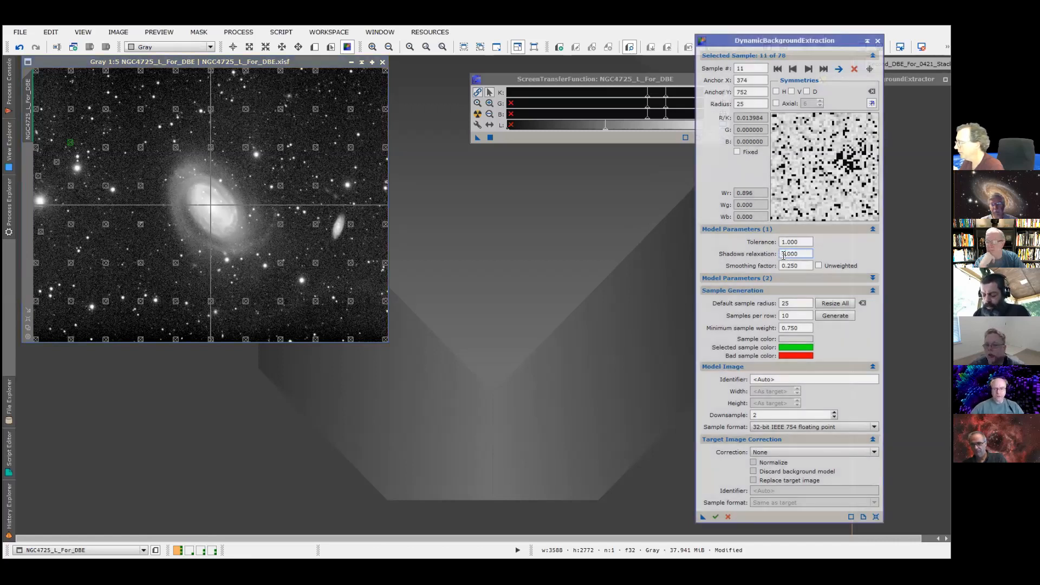
{"action": "double_click", "coordinate": [781, 243]}
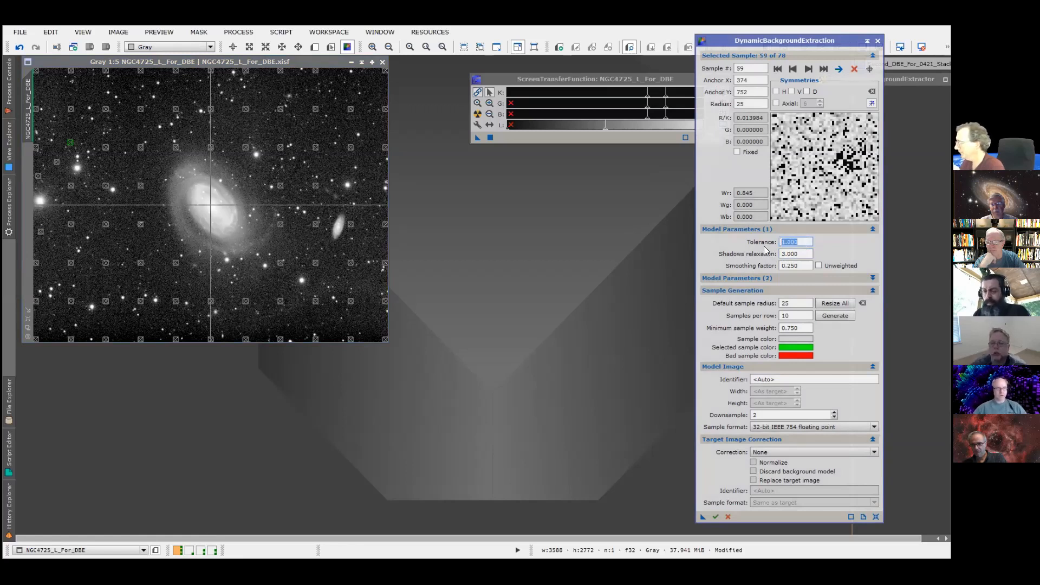
{"action": "type", "text": "0."}
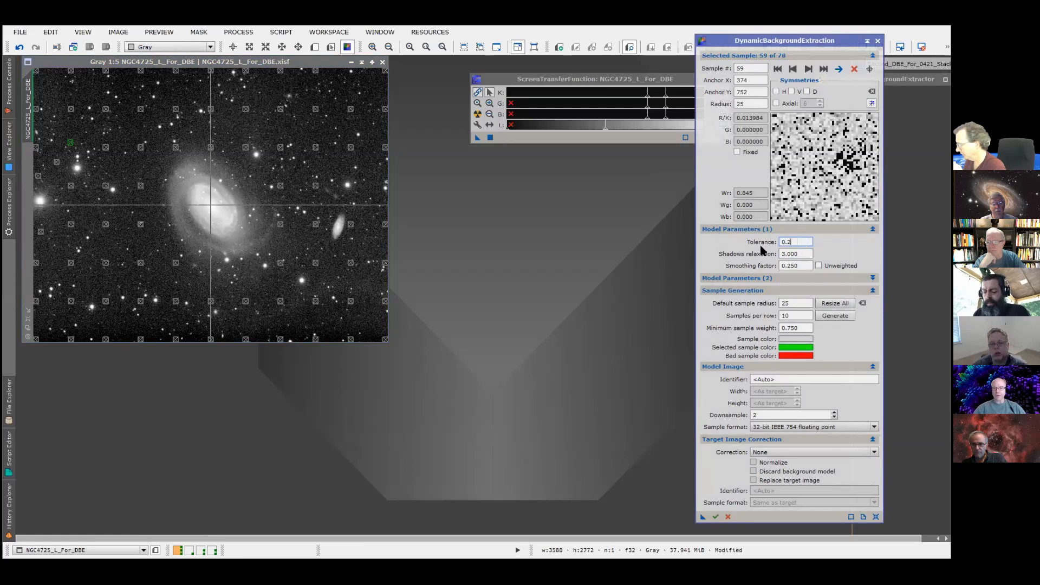
{"action": "type", "text": "2"}
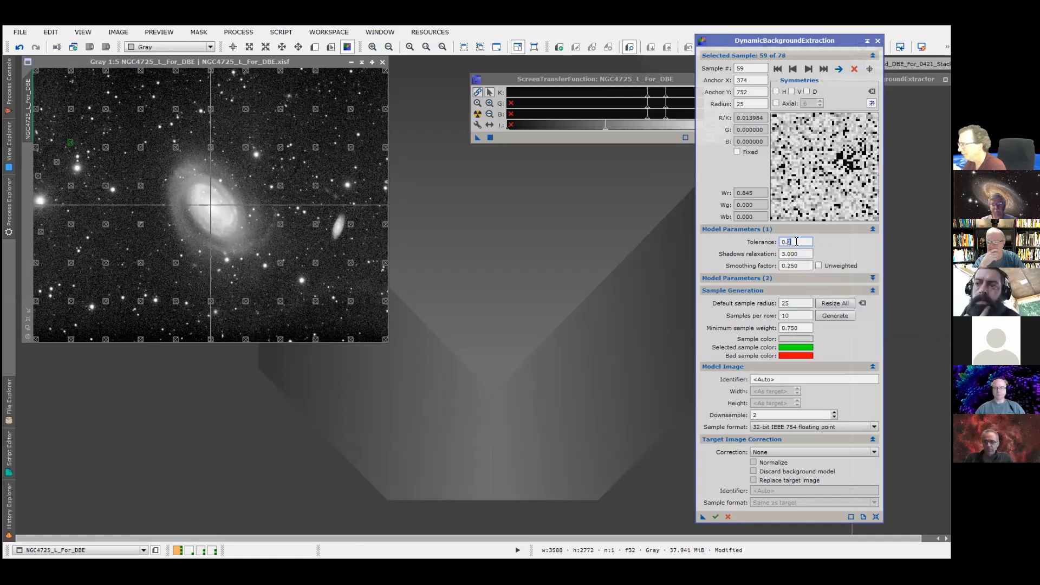
{"action": "left_click", "coordinate": [835, 316]}
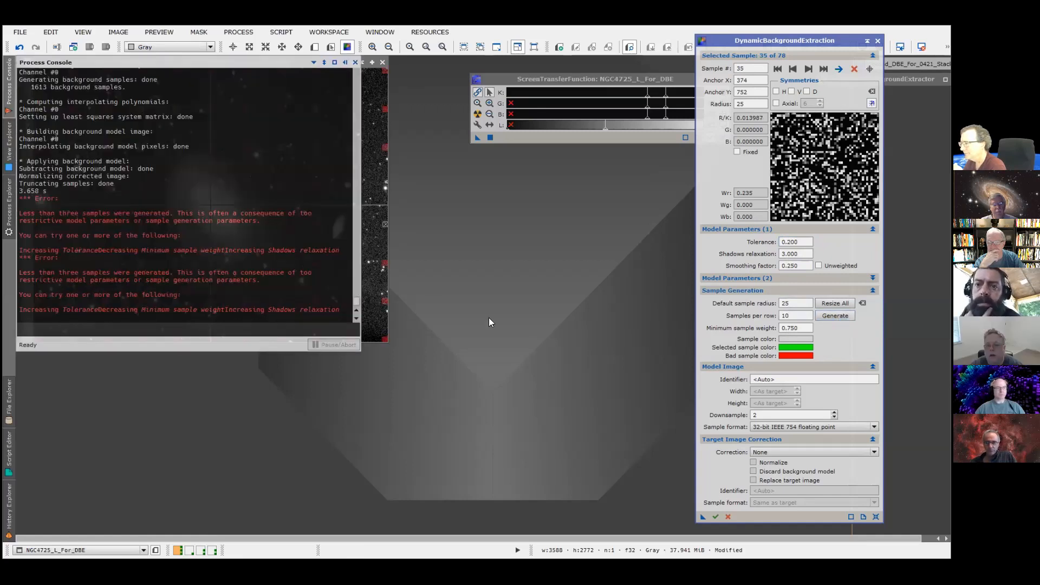
- Set the tolerance to 0.75 and regenerate the background samples over the galaxy image
{"action": "double_click", "coordinate": [802, 240]}
{"action": "type", "text": "7"}
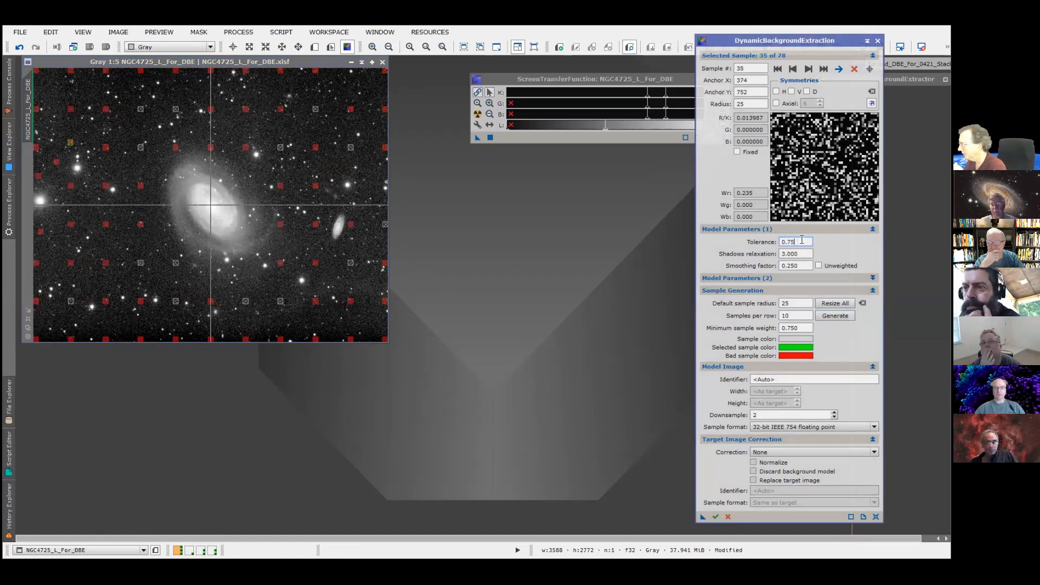
{"action": "type", "text": "5"}
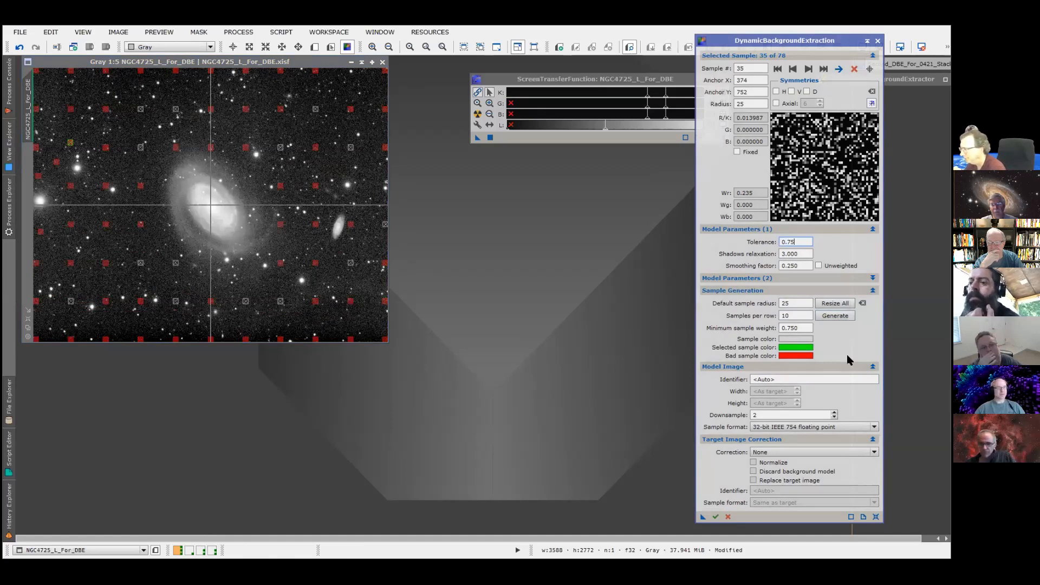
{"action": "left_click", "coordinate": [839, 320]}
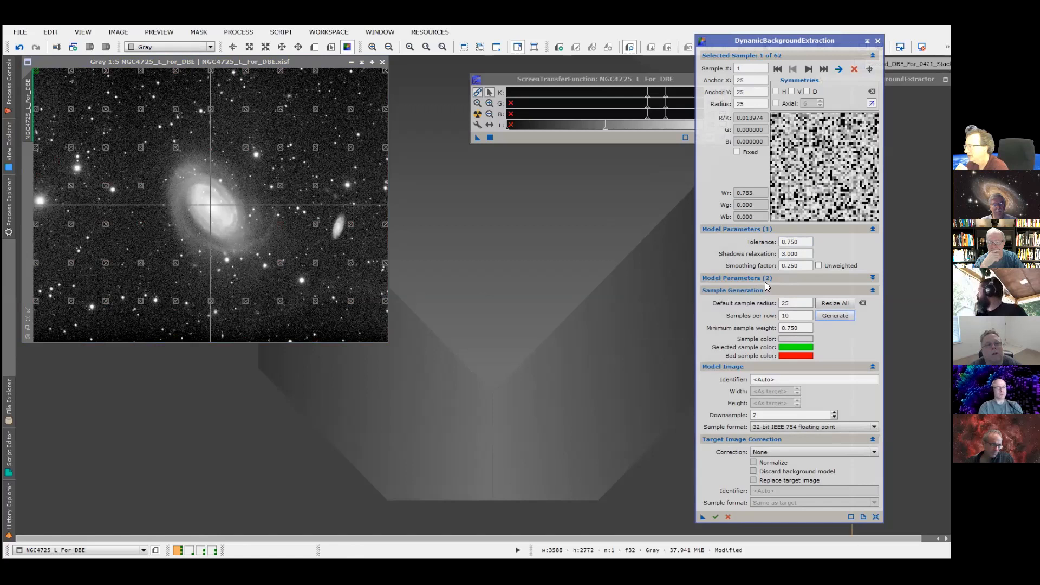
- Try a shadows relaxation of 5 and settle on 6, regenerating the background samples after each change
{"action": "left_click", "coordinate": [784, 255]}
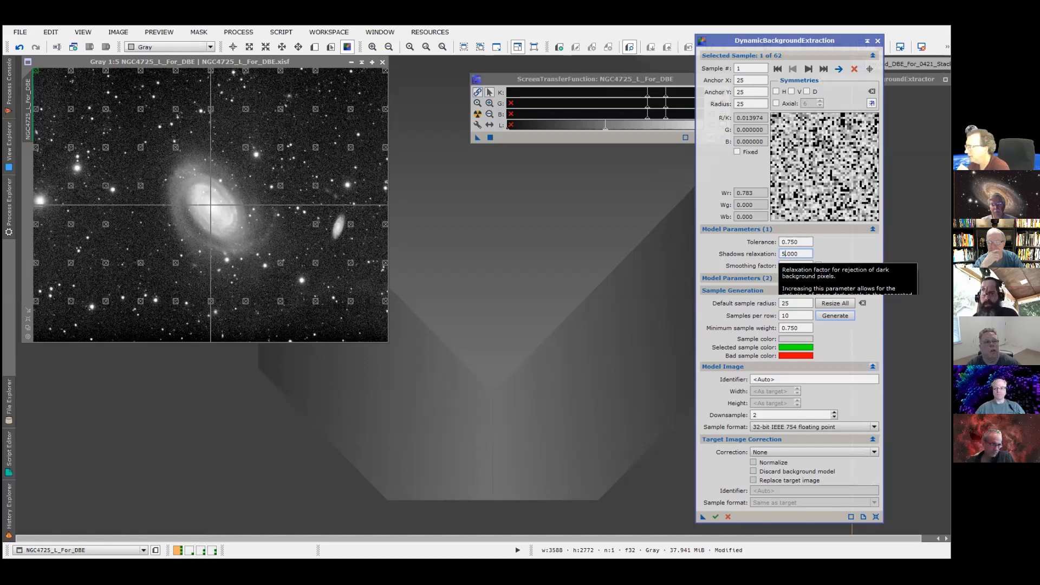
{"action": "left_click", "coordinate": [834, 318]}
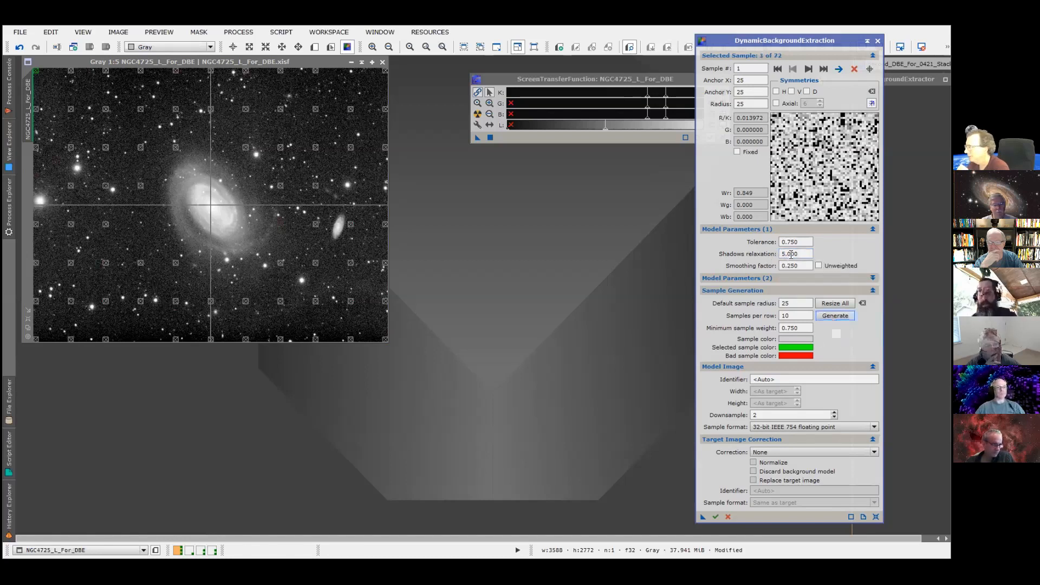
{"action": "left_click", "coordinate": [781, 255]}
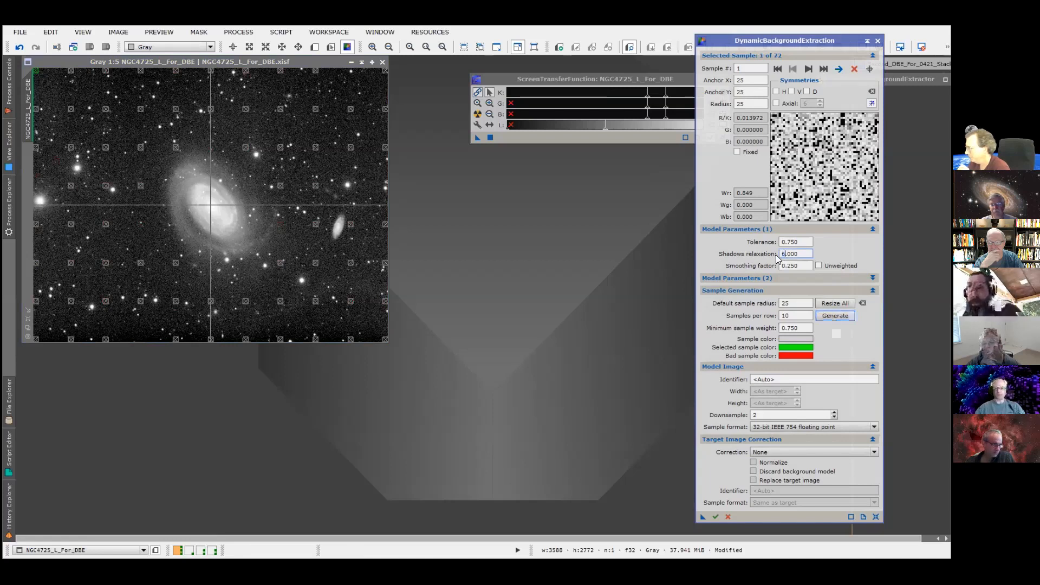
{"action": "left_click", "coordinate": [835, 316]}
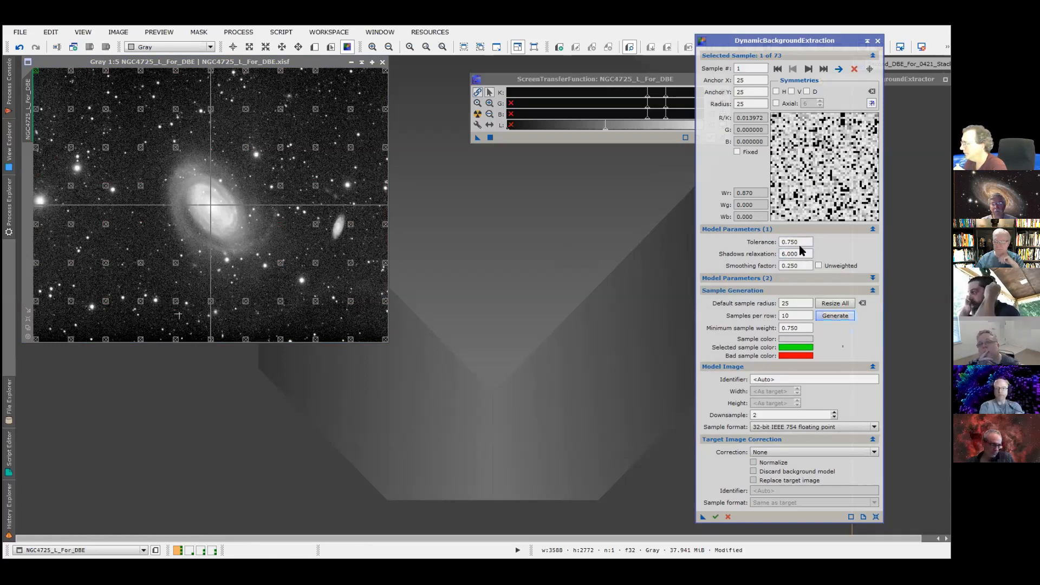
{"action": "mouse_move", "coordinate": [800, 252]}
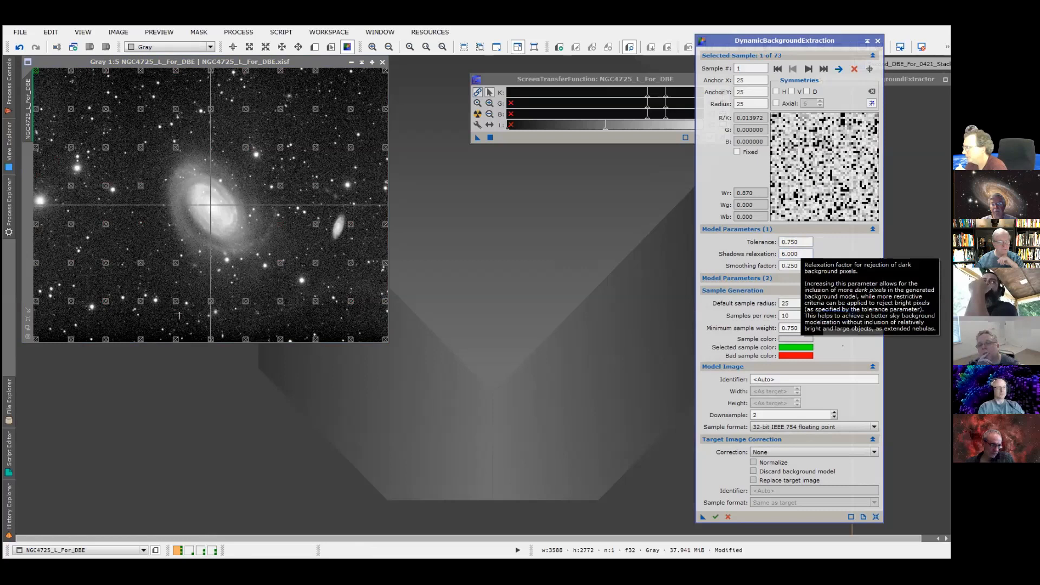
- Add a sample above the small companion galaxy, test it over the nearby bright star, and place it on clear background beside the star
{"action": "mouse_move", "coordinate": [790, 329]}
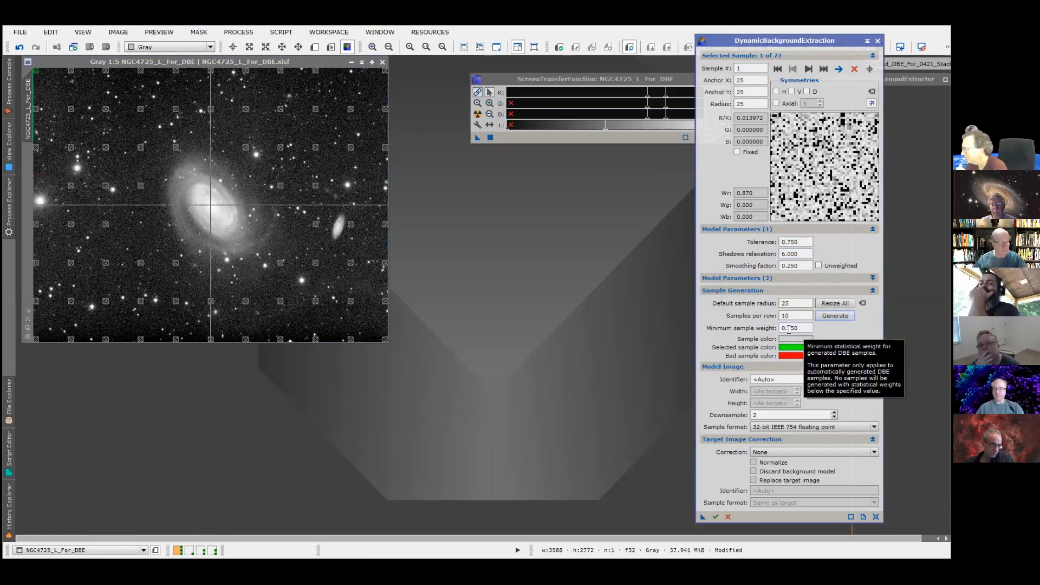
{"action": "left_click", "coordinate": [790, 328]}
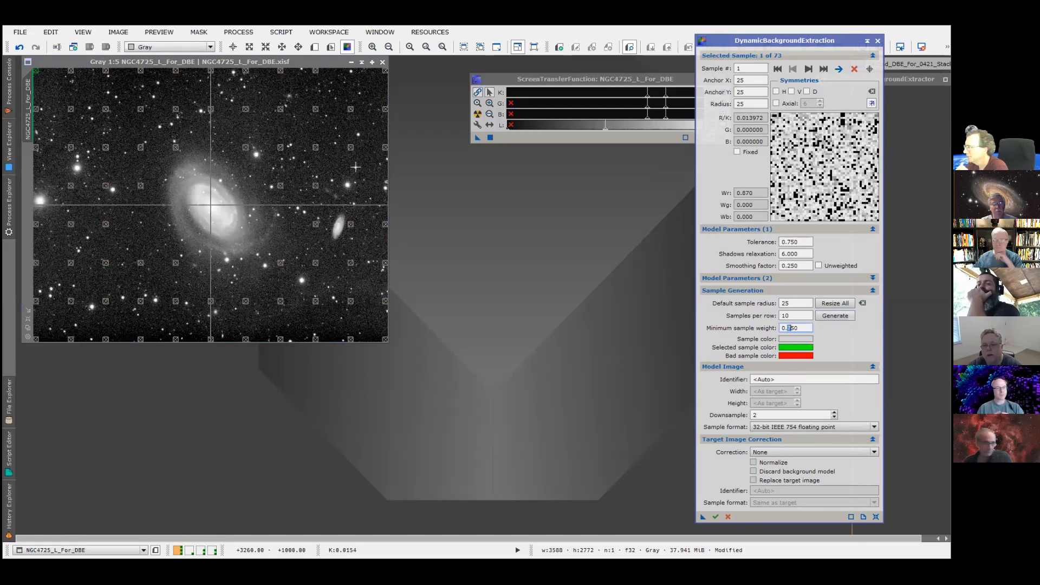
{"action": "left_click", "coordinate": [355, 167]}
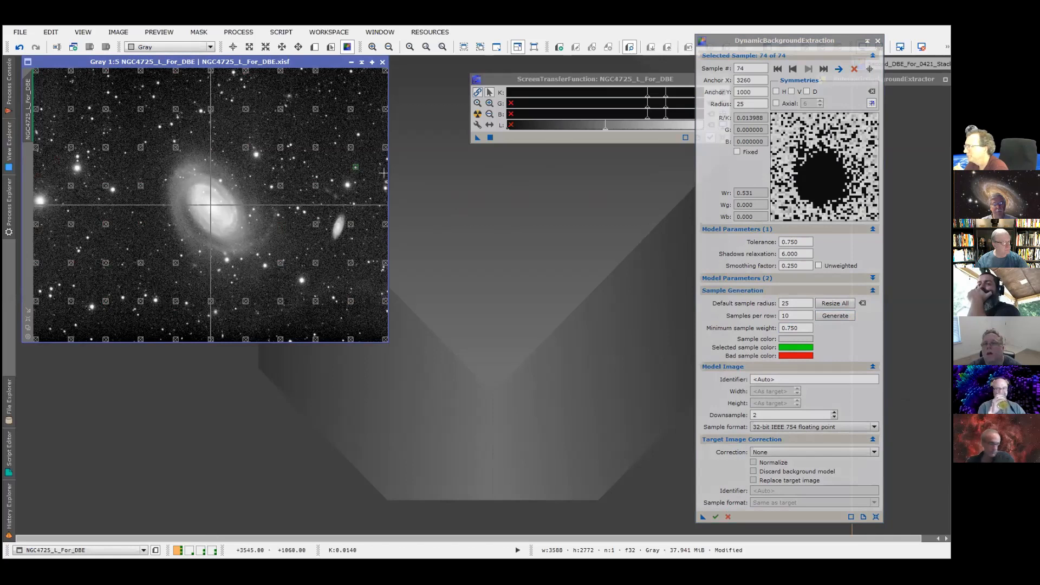
{"action": "left_click_drag", "start_coordinate": [352, 168], "coordinate": [353, 189]}
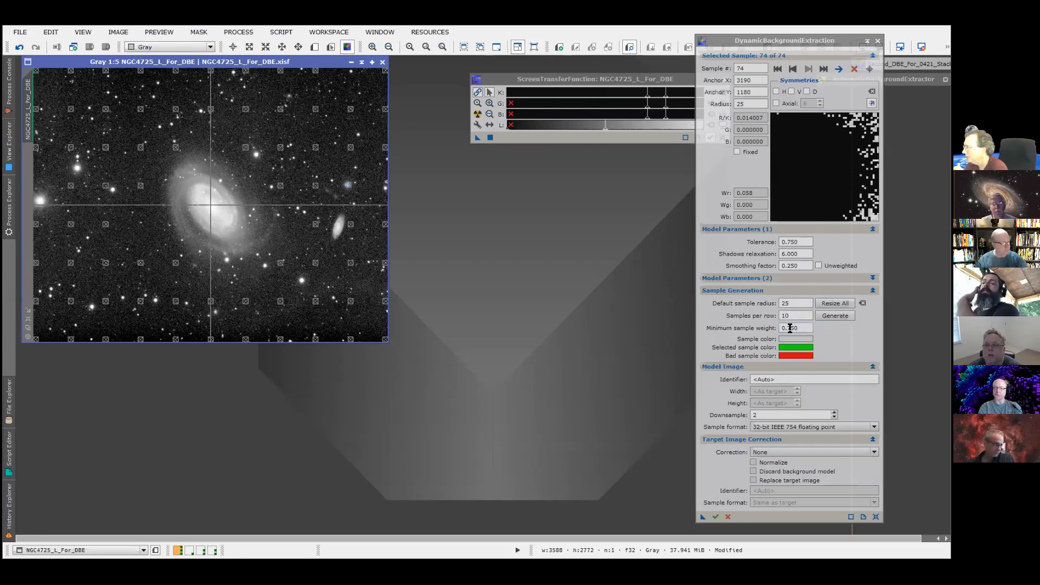
{"action": "left_click_drag", "start_coordinate": [347, 186], "coordinate": [367, 177]}
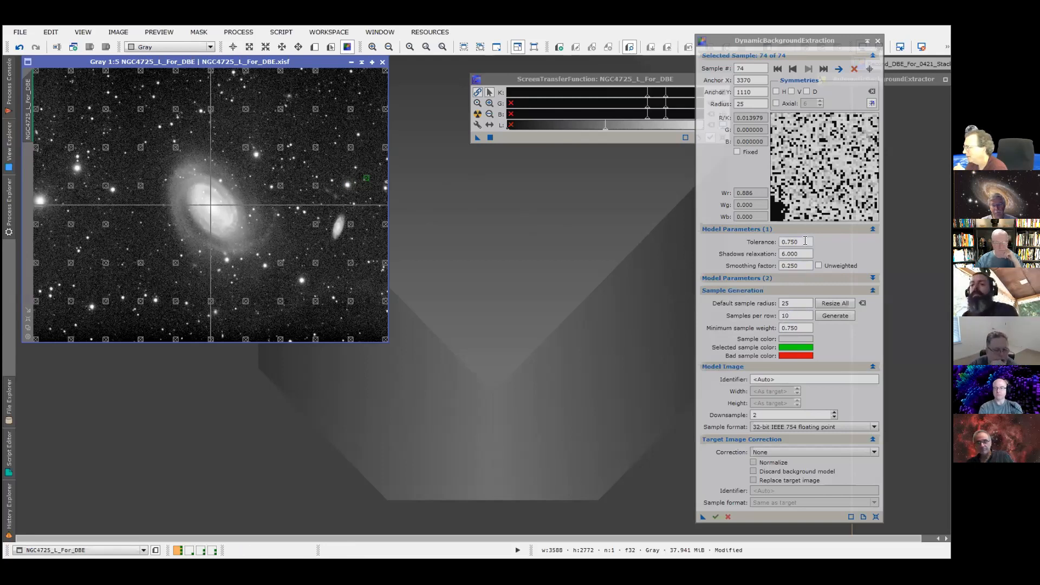
{"action": "mouse_move", "coordinate": [805, 242]}
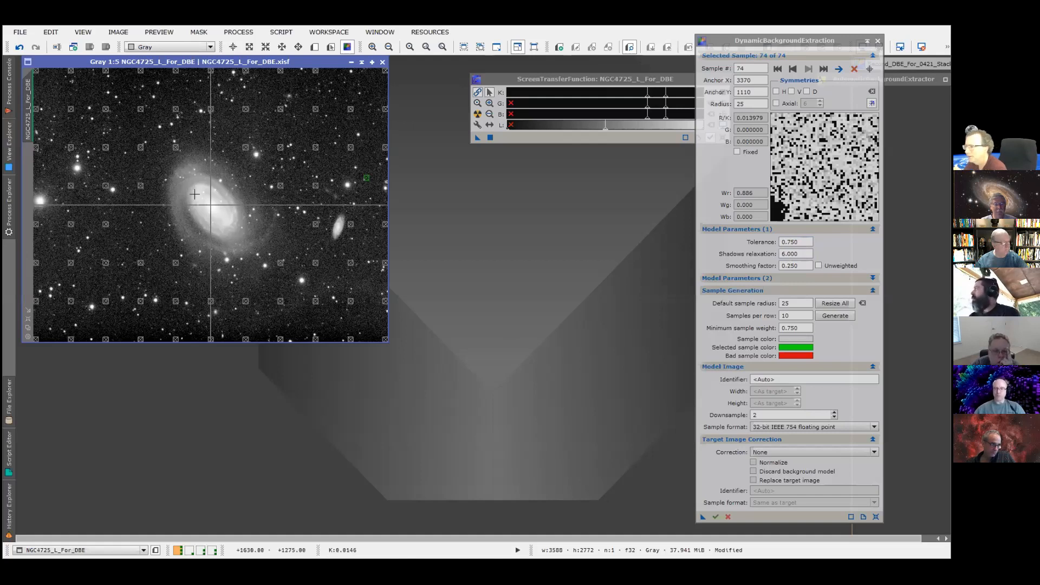
- Move the four samples closest to the main galaxy's outer halo farther out onto the background
{"action": "left_click_drag", "start_coordinate": [176, 147], "coordinate": [161, 142]}
{"action": "left_click_drag", "start_coordinate": [176, 264], "coordinate": [166, 270]}
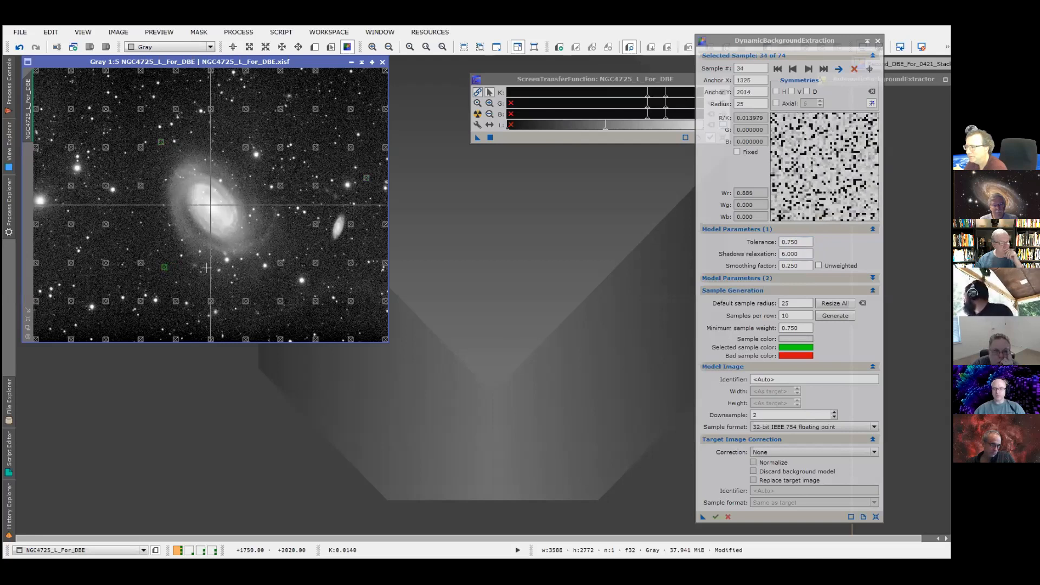
{"action": "left_click_drag", "start_coordinate": [277, 264], "coordinate": [282, 265]}
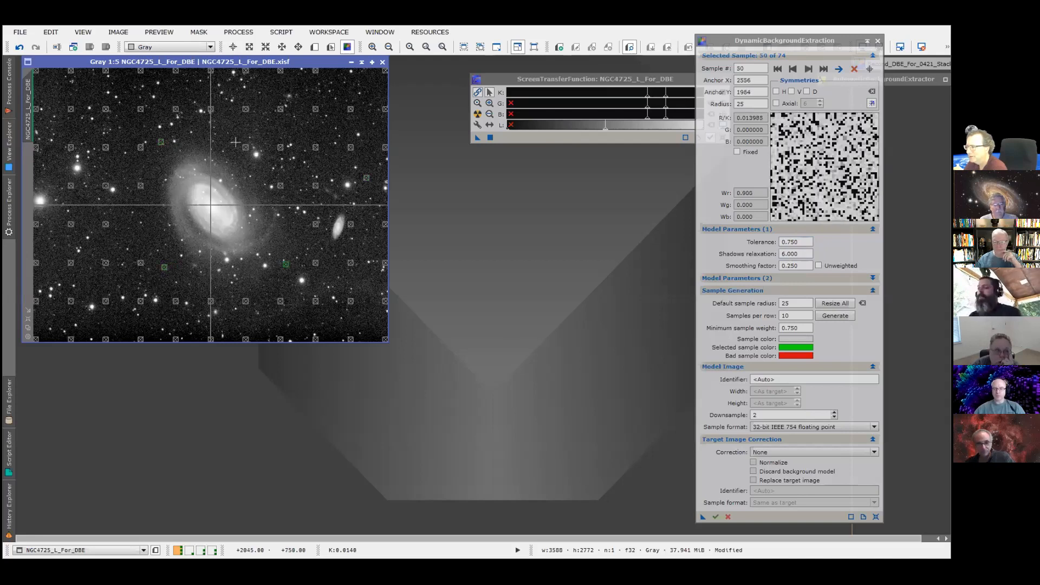
{"action": "left_click_drag", "start_coordinate": [247, 150], "coordinate": [244, 141]}
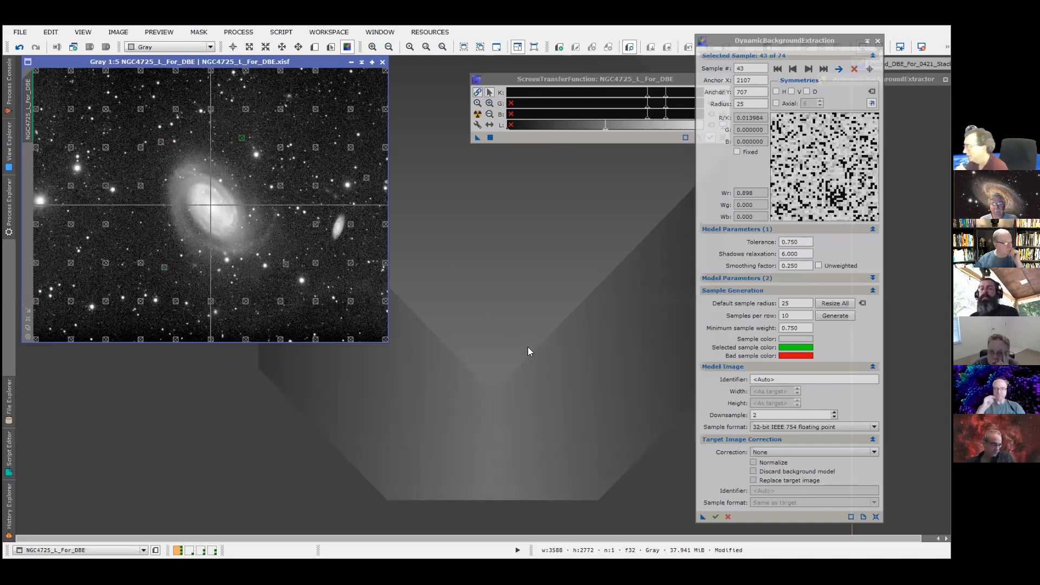
- Set the target image correction to Subtraction and enable Normalize, Discard background model and Replace target image
{"action": "left_click", "coordinate": [780, 451]}
{"action": "left_click", "coordinate": [775, 465]}
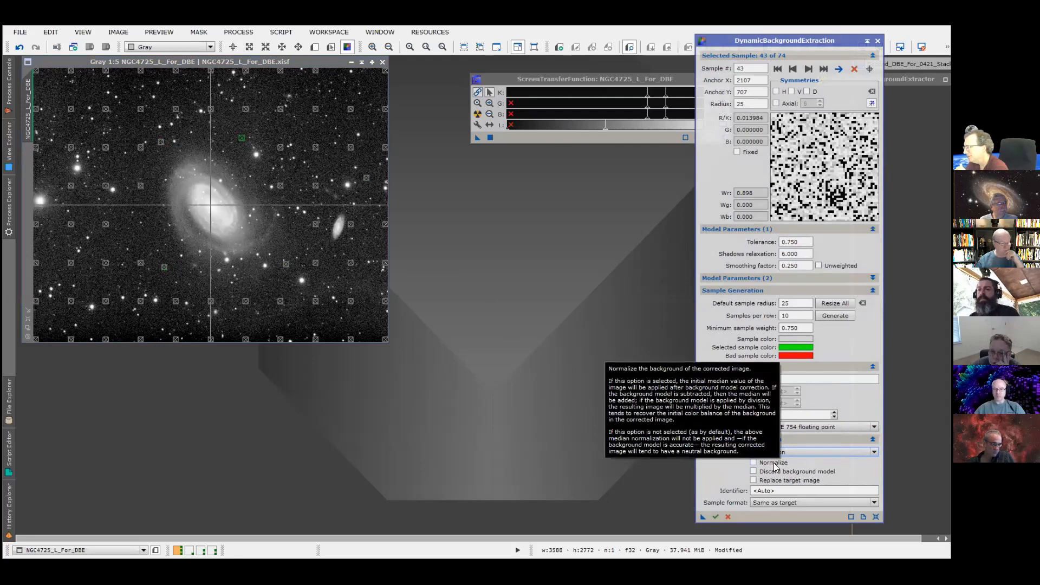
{"action": "left_click", "coordinate": [757, 464]}
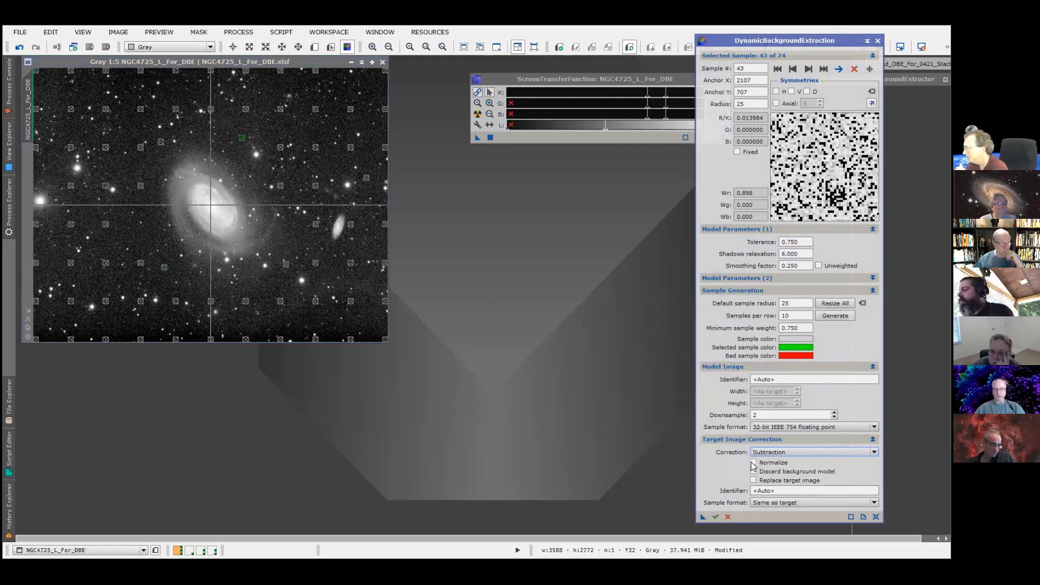
{"action": "left_click", "coordinate": [754, 472]}
{"action": "left_click", "coordinate": [755, 480]}
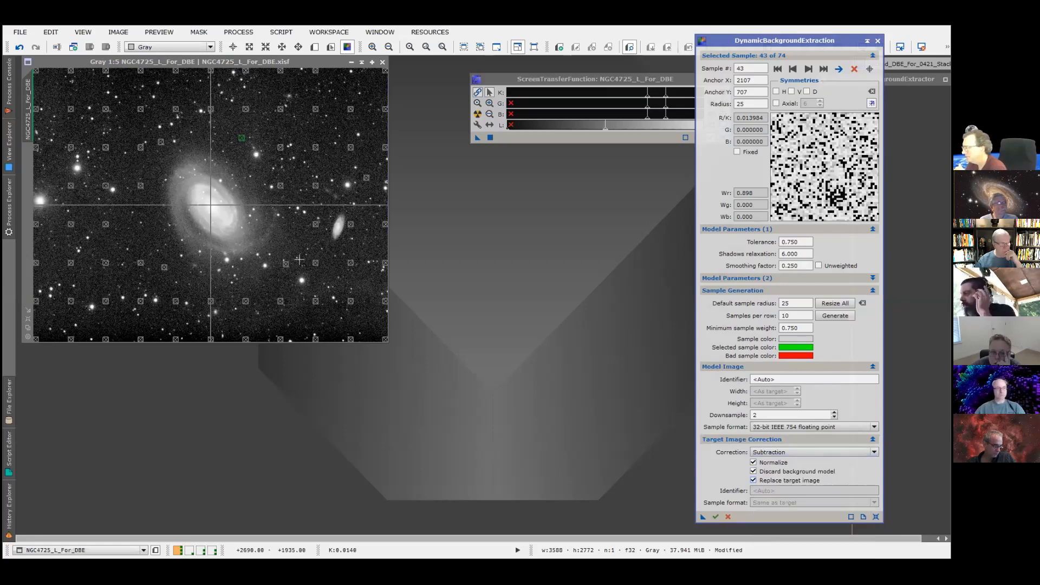
- Duplicate the NGC4725_L_For_DBE image and apply the DynamicBackgroundExtraction settings to the clone
{"action": "right_click", "coordinate": [232, 158]}
{"action": "left_click", "coordinate": [260, 206]}
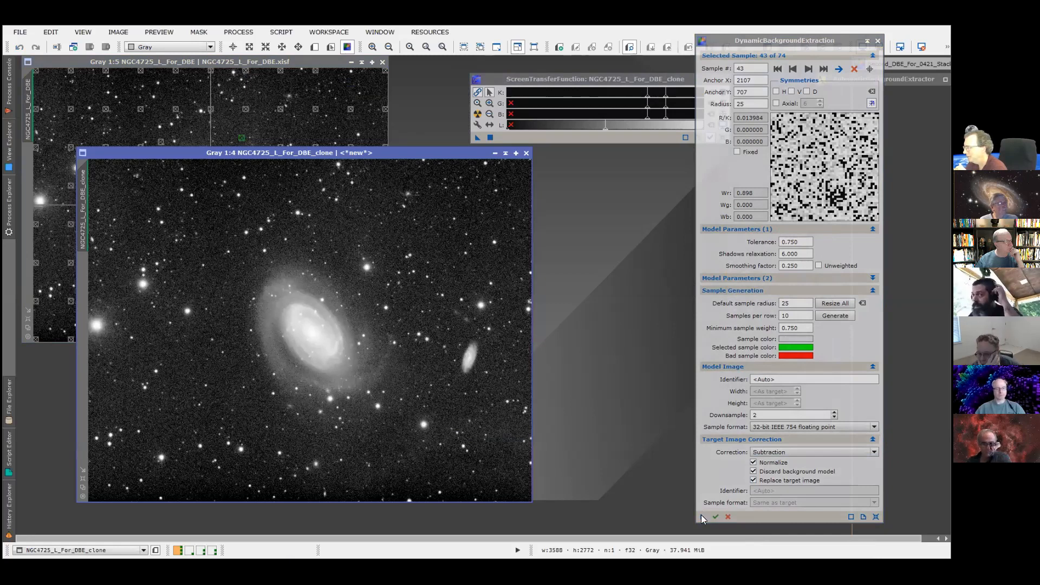
{"action": "left_click_drag", "start_coordinate": [702, 516], "coordinate": [406, 319]}
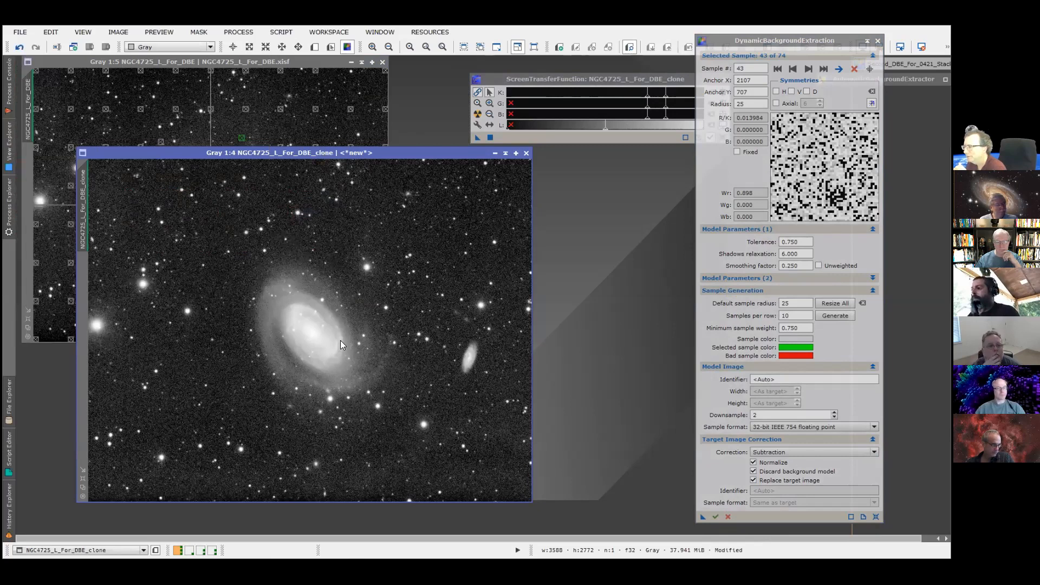
- Compare the clone with its original and repeatedly undo and redo the gradient correction to examine the background
{"action": "left_click_drag", "start_coordinate": [320, 153], "coordinate": [341, 349]}
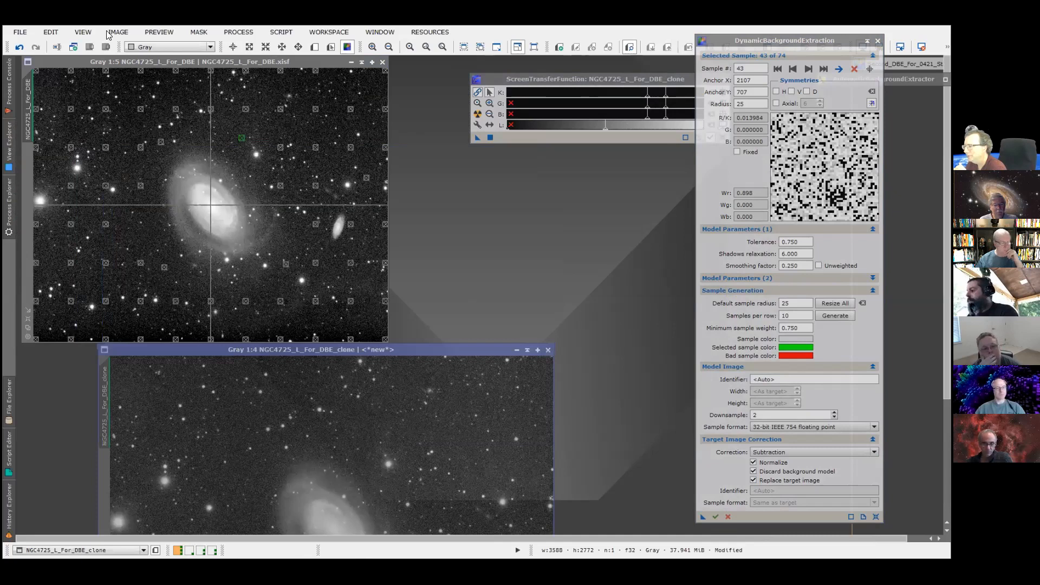
{"action": "left_click", "coordinate": [21, 49]}
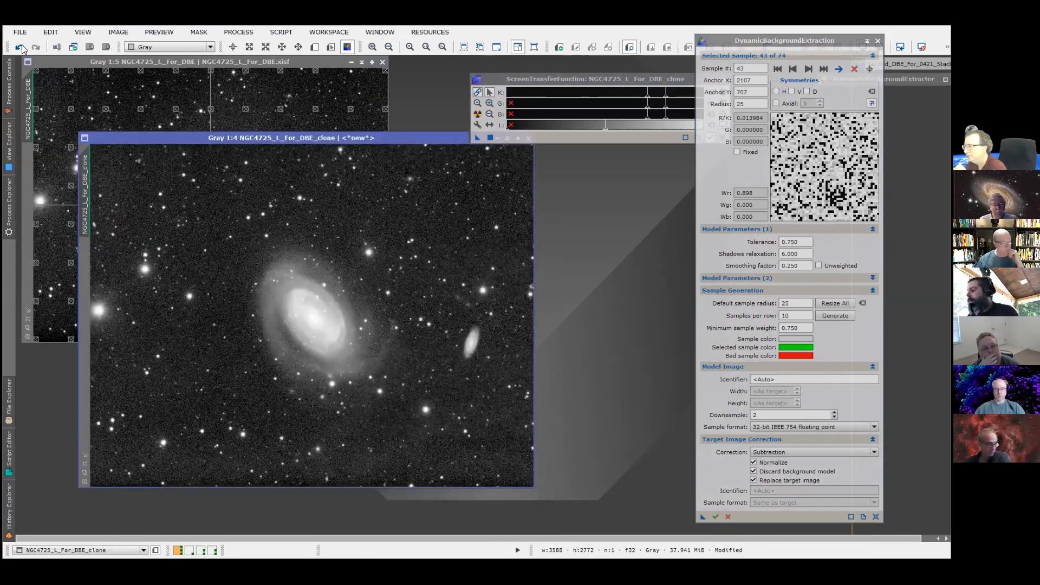
{"action": "left_click", "coordinate": [36, 50]}
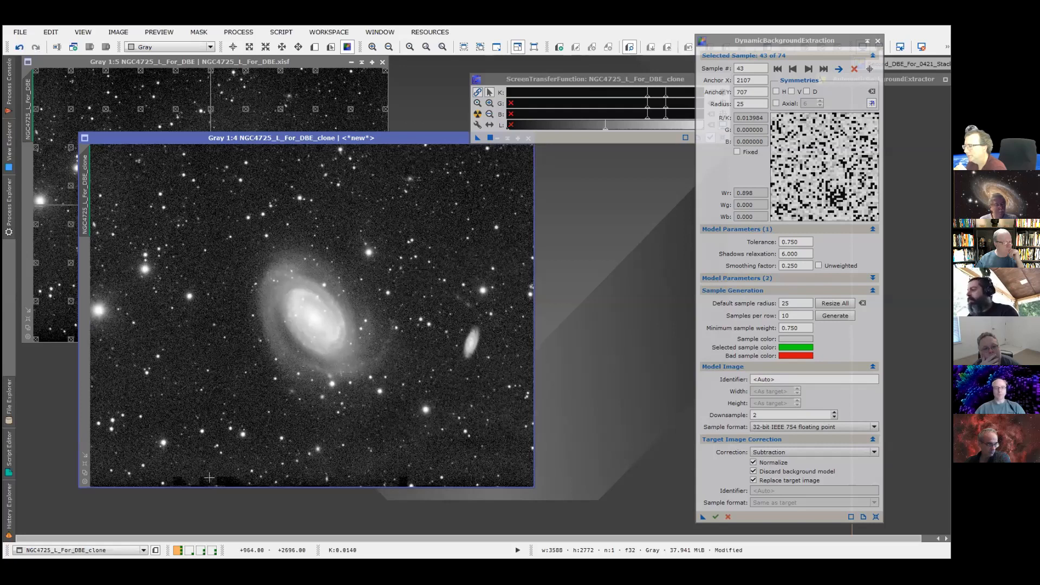
{"action": "left_click", "coordinate": [19, 49]}
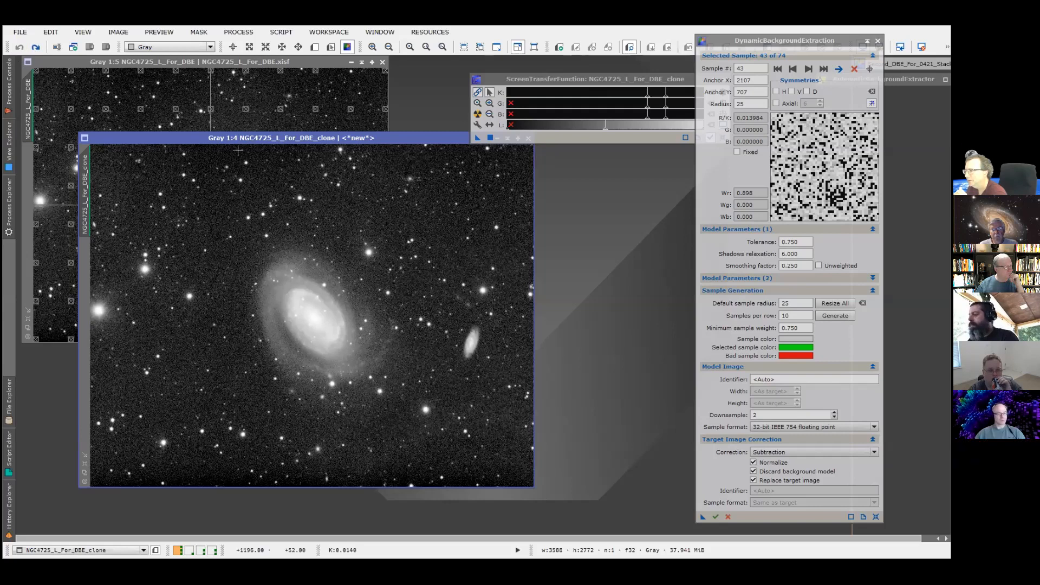
{"action": "left_click", "coordinate": [34, 48]}
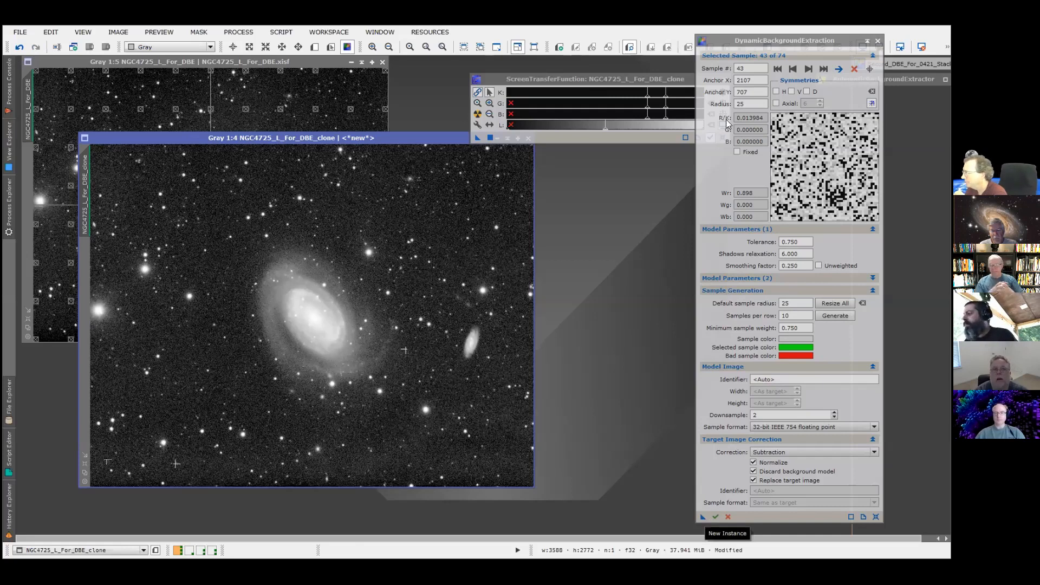
- Save the DynamicBackgroundExtraction settings as a process icon on the workspace and review the samples and parameters in its source code
{"action": "left_click_drag", "start_coordinate": [732, 42], "coordinate": [662, 39]}
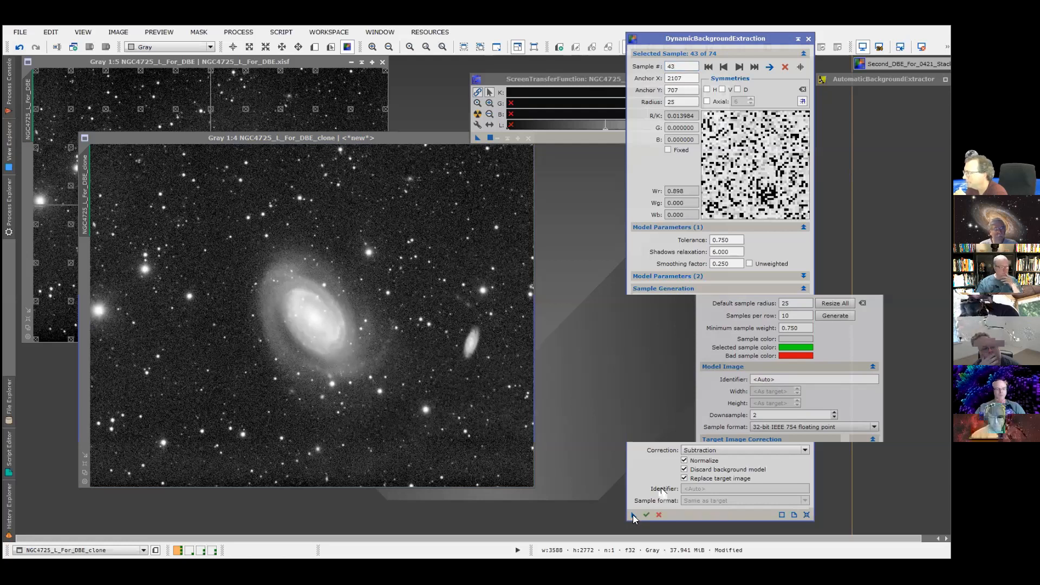
{"action": "left_click_drag", "start_coordinate": [633, 517], "coordinate": [867, 116]}
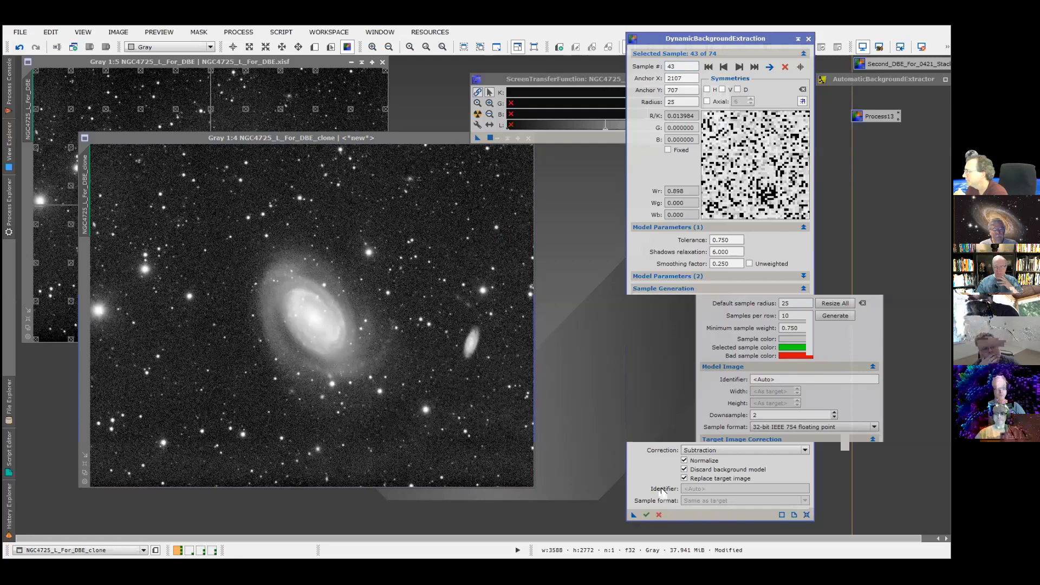
{"action": "right_click", "coordinate": [877, 116]}
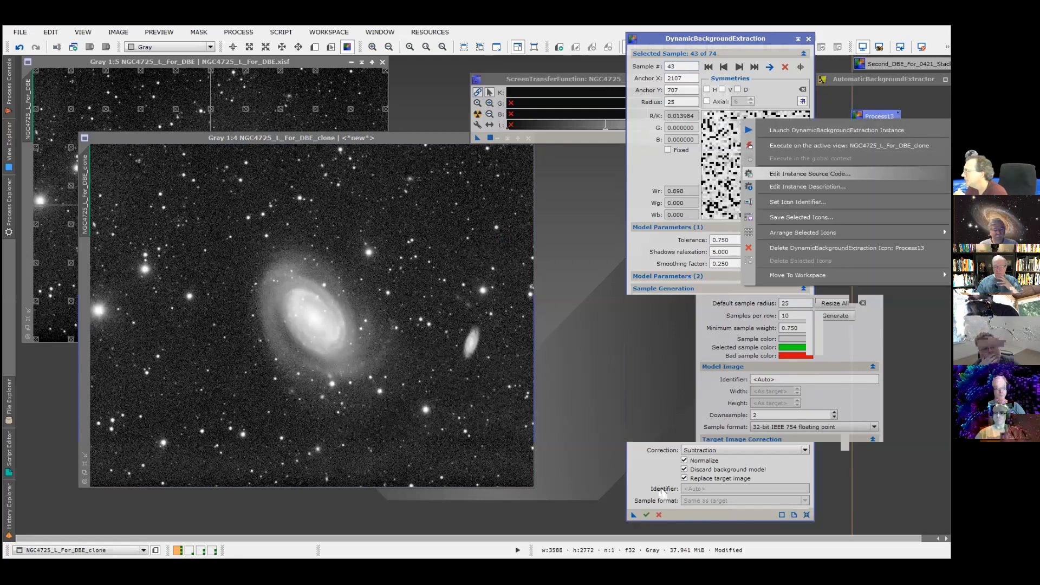
{"action": "left_click", "coordinate": [810, 174]}
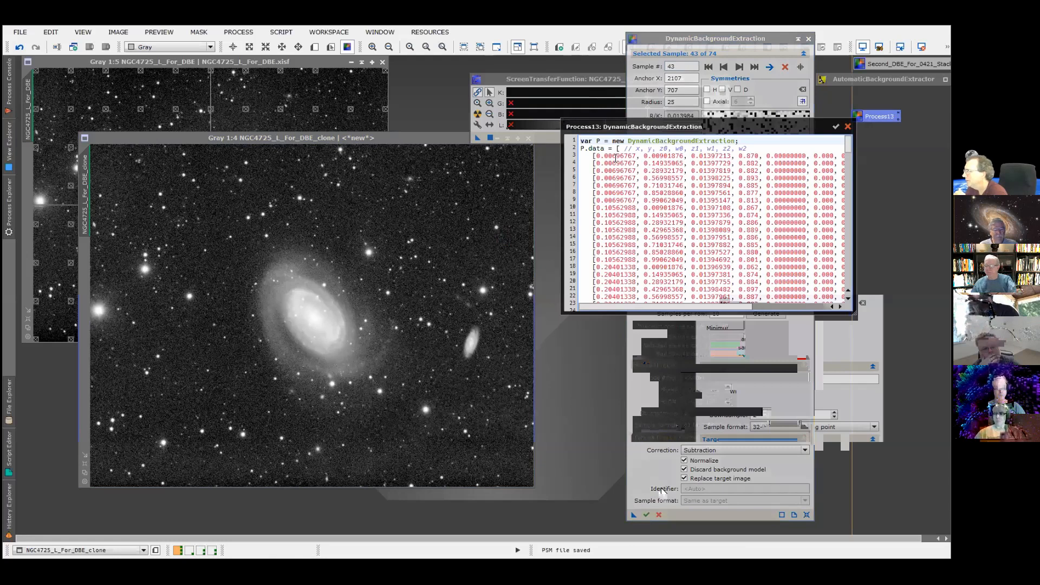
{"action": "scroll", "coordinate": [643, 199], "scroll_direction": "down", "scroll_amount": 5}
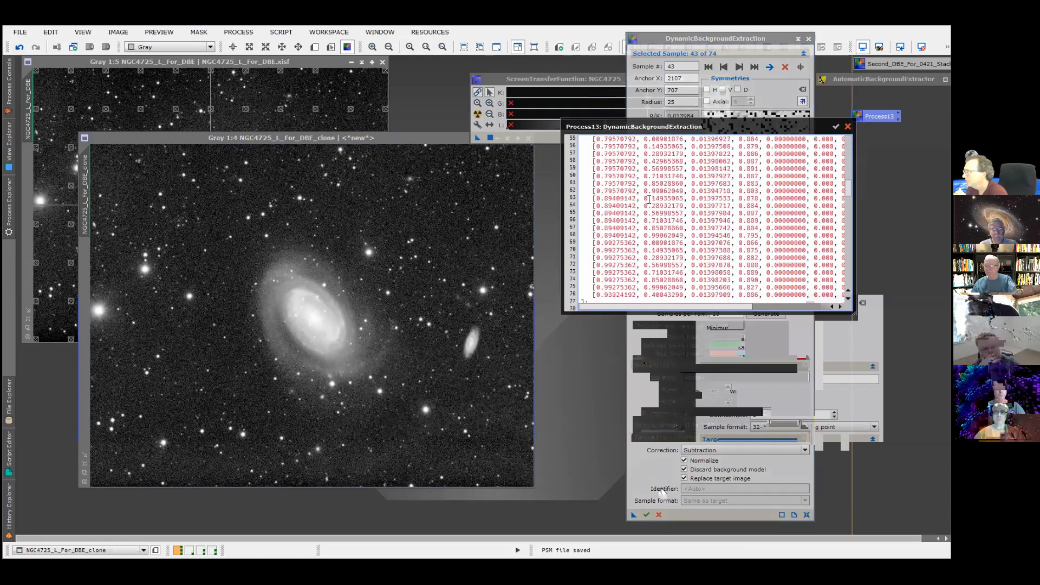
{"action": "scroll", "coordinate": [644, 198], "scroll_direction": "down", "scroll_amount": 15}
{"action": "scroll", "coordinate": [649, 199], "scroll_direction": "down", "scroll_amount": 5}
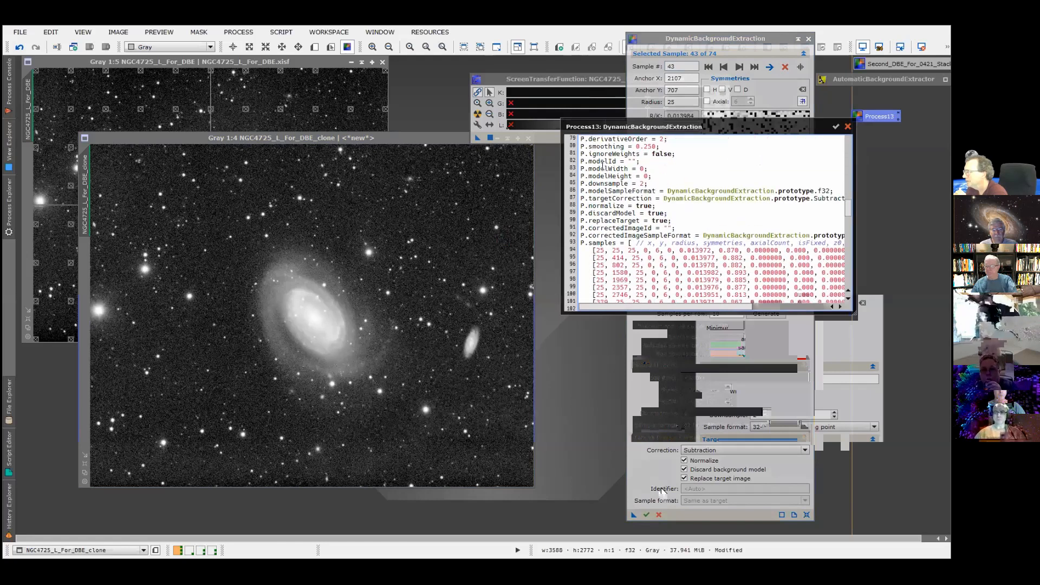
{"action": "scroll", "coordinate": [637, 239], "scroll_direction": "down", "scroll_amount": 20}
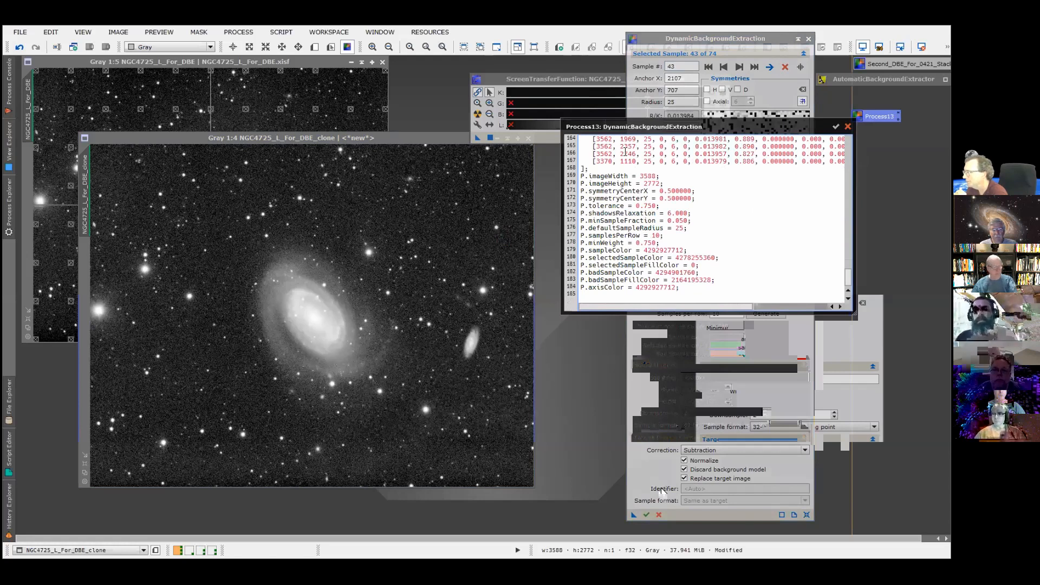
{"action": "left_click", "coordinate": [848, 127]}
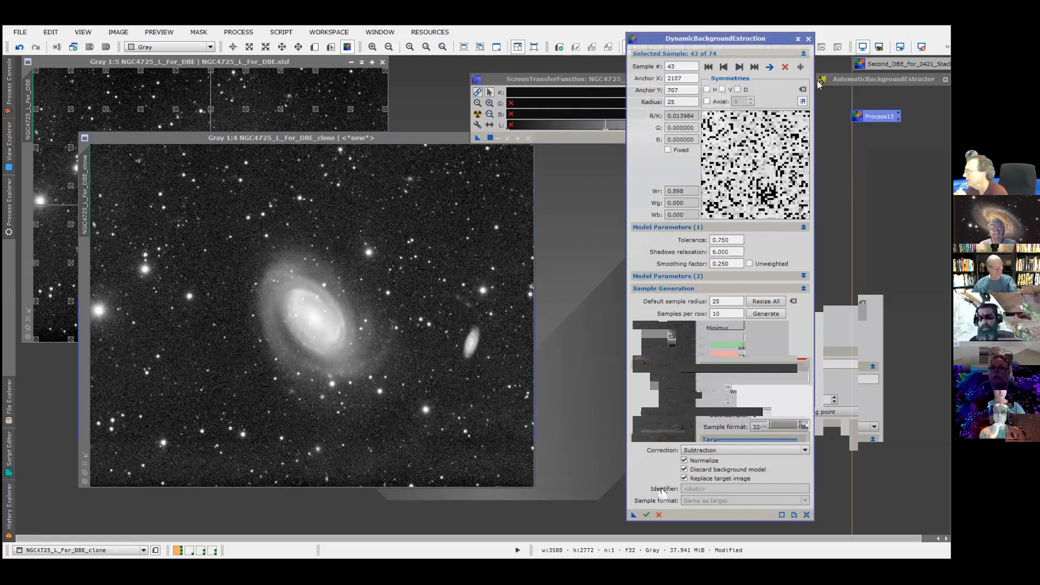
- End the active DynamicBackgroundExtraction session and rename the saved process icon Process13 as DBE1
{"action": "left_click", "coordinate": [809, 39]}
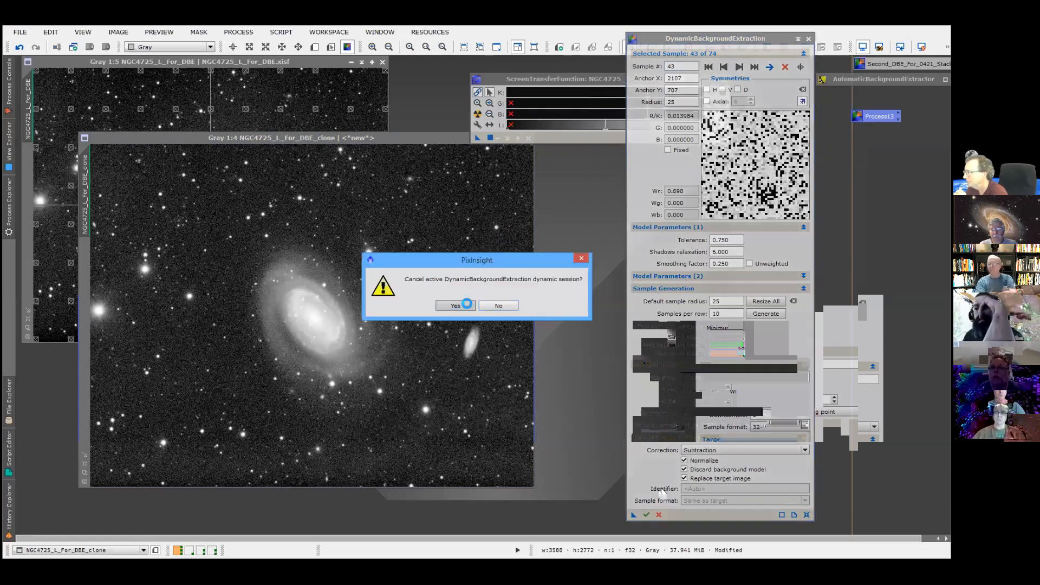
{"action": "left_click", "coordinate": [456, 306]}
{"action": "right_click", "coordinate": [879, 116]}
{"action": "left_click", "coordinate": [821, 198]}
{"action": "type", "text": "D"}
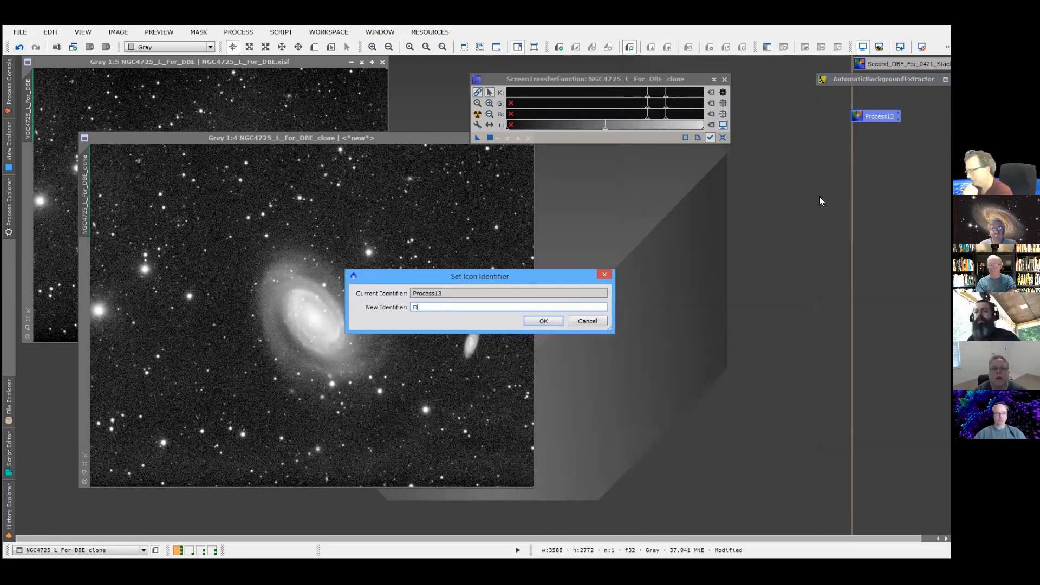
{"action": "type", "text": "BE"}
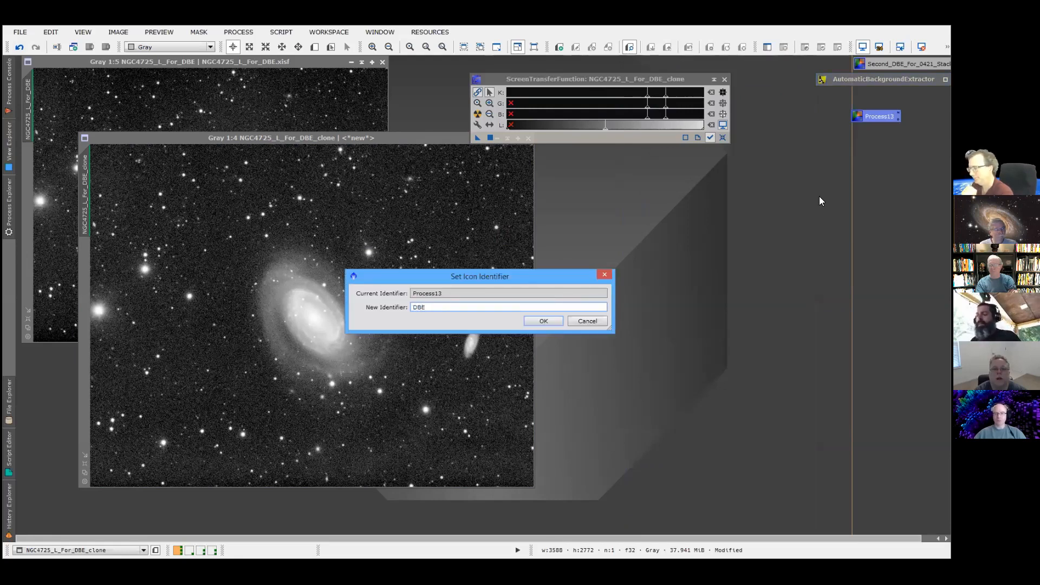
{"action": "left_click", "coordinate": [544, 321]}
- Launch DynamicBackgroundExtraction from the DBE1 icon on the NGC4725_L_For_DBE_clone image and move the clone's window over the original
{"action": "right_click", "coordinate": [871, 116]}
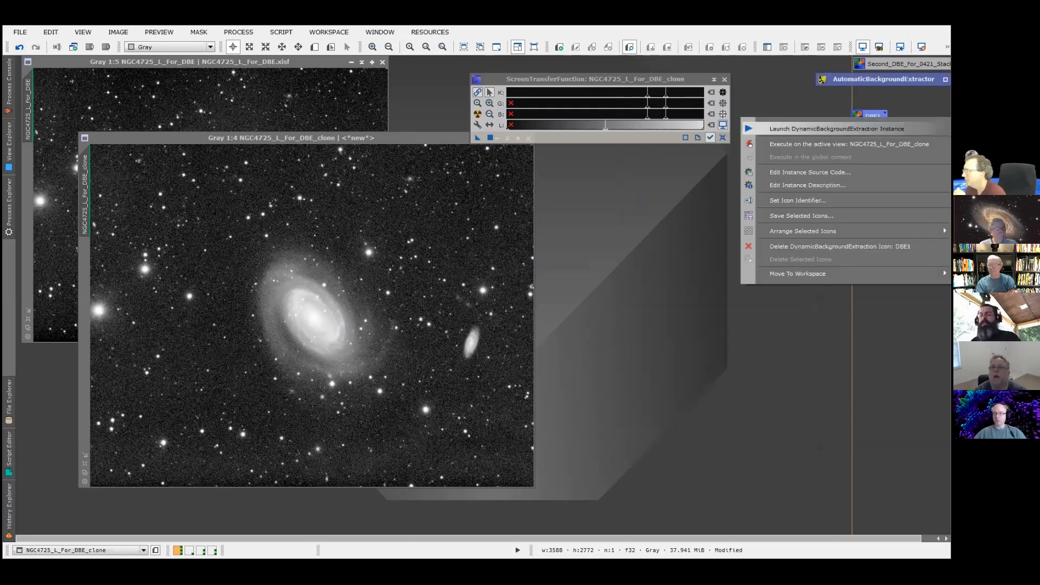
{"action": "left_click", "coordinate": [836, 128]}
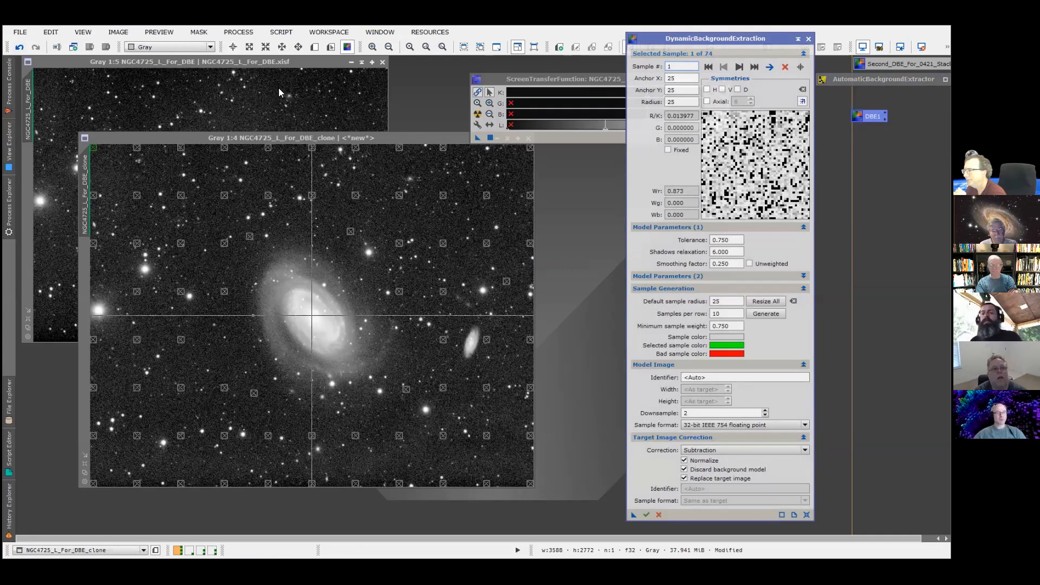
{"action": "left_click_drag", "start_coordinate": [346, 137], "coordinate": [288, 61]}
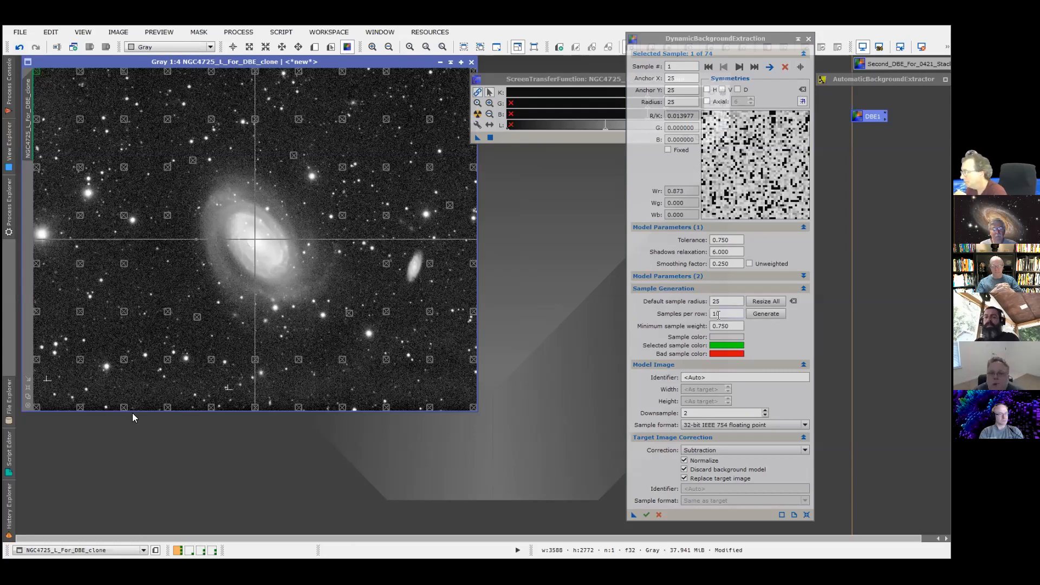
{"action": "left_click", "coordinate": [709, 318]}
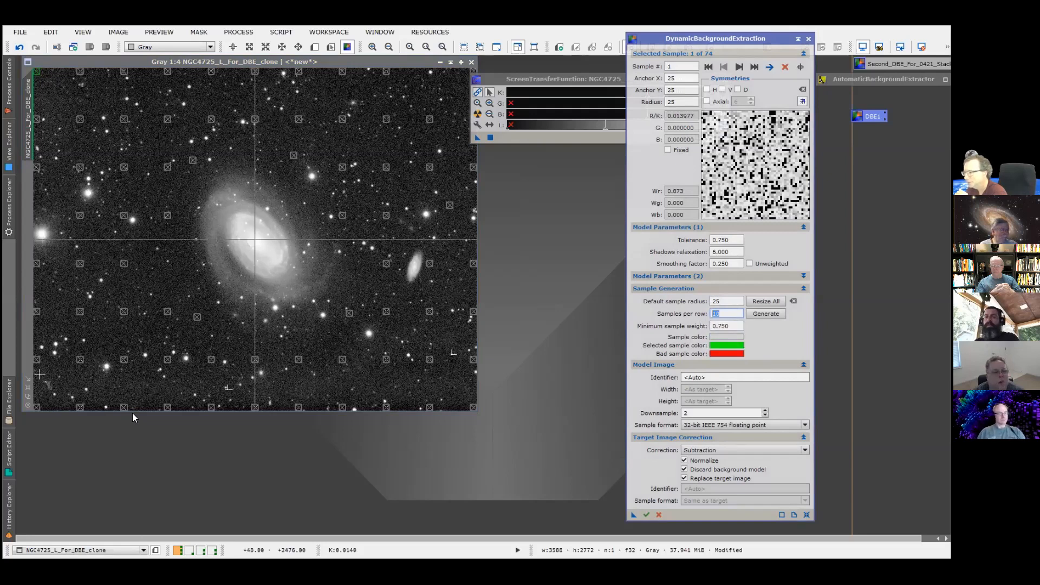
- Add a dense cluster of background samples in the lower-left corner of the clone image
{"action": "left_click", "coordinate": [39, 375]}
{"action": "left_click", "coordinate": [70, 375]}
{"action": "left_click", "coordinate": [101, 376]}
{"action": "left_click", "coordinate": [115, 377]}
{"action": "left_click", "coordinate": [122, 381]}
{"action": "left_click", "coordinate": [121, 388]}
{"action": "left_click", "coordinate": [106, 387]}
{"action": "left_click", "coordinate": [90, 387]}
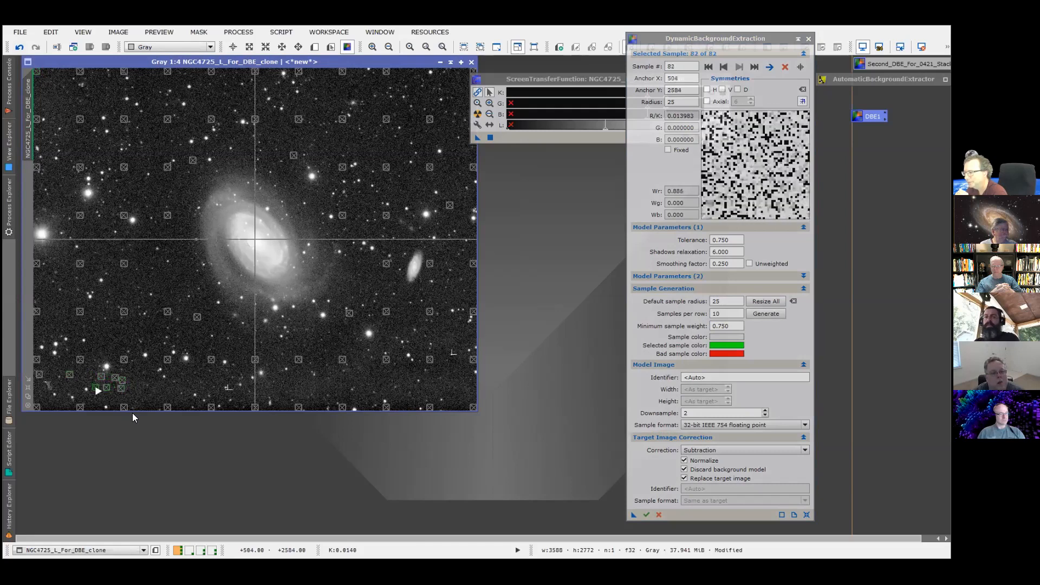
{"action": "left_click", "coordinate": [42, 395]}
{"action": "left_click", "coordinate": [52, 397]}
{"action": "left_click", "coordinate": [68, 397]}
{"action": "left_click", "coordinate": [82, 400]}
{"action": "left_click", "coordinate": [112, 399]}
{"action": "left_click", "coordinate": [116, 402]}
{"action": "left_click", "coordinate": [92, 398]}
{"action": "left_click", "coordinate": [72, 403]}
{"action": "left_click", "coordinate": [59, 406]}
{"action": "left_click", "coordinate": [45, 407]}
{"action": "left_click", "coordinate": [53, 383]}
{"action": "left_click", "coordinate": [55, 377]}
{"action": "left_click", "coordinate": [40, 375]}
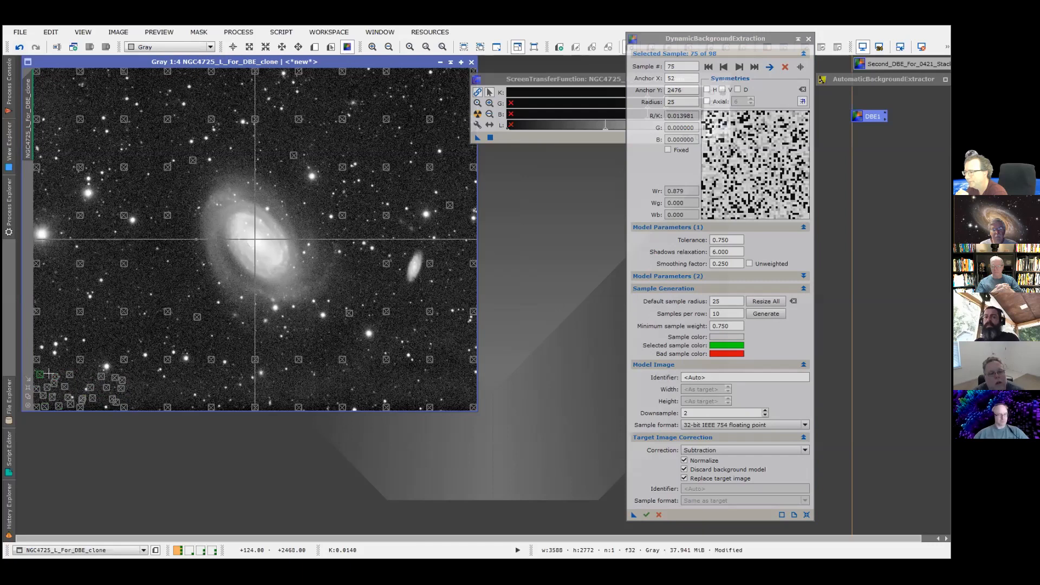
{"action": "left_click", "coordinate": [85, 372]}
{"action": "left_click", "coordinate": [79, 378]}
{"action": "left_click", "coordinate": [79, 388]}
{"action": "left_click", "coordinate": [96, 383]}
{"action": "left_click", "coordinate": [107, 404]}
{"action": "left_click", "coordinate": [125, 397]}
{"action": "left_click", "coordinate": [135, 391]}
{"action": "left_click", "coordinate": [136, 381]}
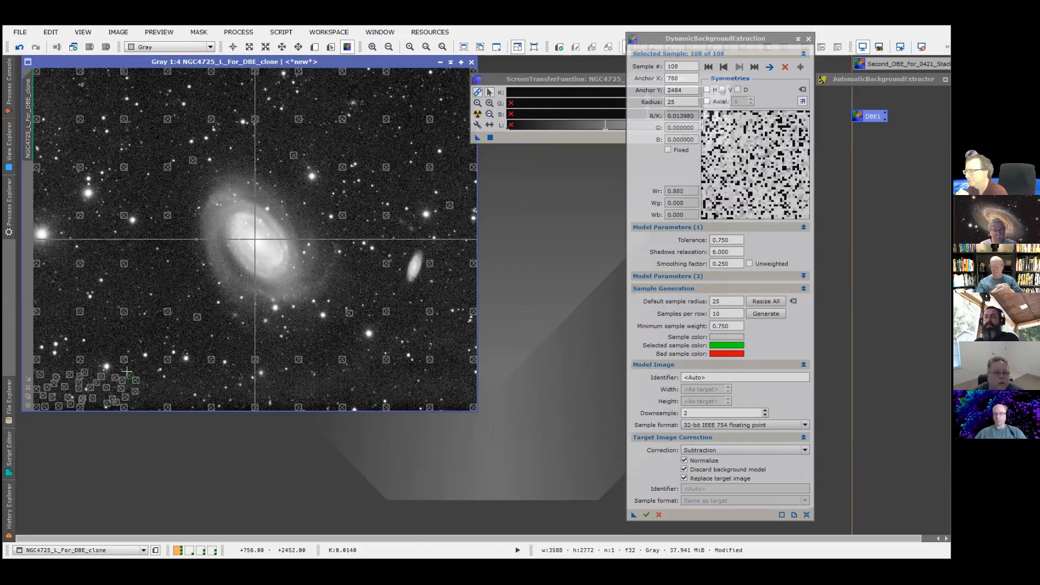
- Extend the dense band of background samples along the clone's lower edge, from the corner cluster to just left of the small companion galaxy
{"action": "left_click", "coordinate": [150, 380]}
{"action": "left_click", "coordinate": [145, 390]}
{"action": "left_click", "coordinate": [139, 406]}
{"action": "left_click", "coordinate": [145, 403]}
{"action": "left_click", "coordinate": [151, 394]}
{"action": "left_click", "coordinate": [156, 386]}
{"action": "left_click", "coordinate": [159, 377]}
{"action": "left_click", "coordinate": [159, 403]}
{"action": "left_click", "coordinate": [156, 406]}
{"action": "left_click", "coordinate": [172, 390]}
{"action": "left_click", "coordinate": [179, 379]}
{"action": "left_click", "coordinate": [173, 399]}
{"action": "left_click", "coordinate": [177, 405]}
{"action": "left_click", "coordinate": [180, 395]}
{"action": "left_click", "coordinate": [183, 387]}
{"action": "left_click", "coordinate": [193, 396]}
{"action": "left_click", "coordinate": [189, 403]}
{"action": "left_click", "coordinate": [185, 404]}
{"action": "left_click", "coordinate": [194, 384]}
{"action": "left_click", "coordinate": [203, 393]}
{"action": "left_click", "coordinate": [215, 390]}
{"action": "left_click", "coordinate": [204, 385]}
{"action": "left_click", "coordinate": [222, 383]}
{"action": "left_click", "coordinate": [208, 382]}
{"action": "left_click", "coordinate": [224, 374]}
{"action": "left_click", "coordinate": [235, 375]}
{"action": "left_click", "coordinate": [237, 388]}
{"action": "left_click", "coordinate": [233, 407]}
{"action": "left_click", "coordinate": [223, 407]}
{"action": "left_click", "coordinate": [234, 402]}
{"action": "left_click", "coordinate": [241, 403]}
{"action": "left_click", "coordinate": [246, 402]}
{"action": "left_click", "coordinate": [250, 389]}
{"action": "left_click", "coordinate": [249, 377]}
{"action": "left_click", "coordinate": [266, 394]}
{"action": "left_click", "coordinate": [269, 380]}
{"action": "left_click", "coordinate": [270, 365]}
{"action": "left_click", "coordinate": [276, 366]}
{"action": "left_click", "coordinate": [283, 377]}
{"action": "left_click", "coordinate": [281, 393]}
{"action": "left_click", "coordinate": [277, 405]}
{"action": "left_click", "coordinate": [271, 408]}
{"action": "left_click", "coordinate": [263, 385]}
{"action": "left_click", "coordinate": [266, 379]}
{"action": "left_click", "coordinate": [290, 363]}
{"action": "left_click", "coordinate": [291, 379]}
{"action": "left_click", "coordinate": [291, 384]}
{"action": "left_click", "coordinate": [290, 406]}
{"action": "left_click", "coordinate": [296, 391]}
{"action": "left_click", "coordinate": [303, 384]}
{"action": "left_click", "coordinate": [308, 374]}
{"action": "left_click", "coordinate": [309, 370]}
{"action": "left_click", "coordinate": [310, 363]}
{"action": "left_click", "coordinate": [313, 355]}
{"action": "left_click", "coordinate": [308, 391]}
{"action": "left_click", "coordinate": [313, 406]}
{"action": "left_click", "coordinate": [309, 386]}
{"action": "left_click", "coordinate": [319, 373]}
{"action": "left_click", "coordinate": [328, 359]}
{"action": "left_click", "coordinate": [319, 386]}
{"action": "left_click", "coordinate": [319, 397]}
{"action": "left_click", "coordinate": [318, 406]}
{"action": "left_click", "coordinate": [326, 401]}
{"action": "left_click", "coordinate": [329, 393]}
{"action": "left_click", "coordinate": [332, 384]}
{"action": "left_click", "coordinate": [334, 368]}
{"action": "left_click", "coordinate": [337, 363]}
{"action": "left_click", "coordinate": [338, 354]}
{"action": "left_click", "coordinate": [352, 362]}
{"action": "left_click", "coordinate": [350, 375]}
{"action": "left_click", "coordinate": [341, 402]}
{"action": "left_click", "coordinate": [340, 393]}
{"action": "left_click", "coordinate": [342, 376]}
{"action": "left_click", "coordinate": [357, 370]}
{"action": "left_click", "coordinate": [360, 380]}
{"action": "left_click", "coordinate": [359, 391]}
{"action": "left_click", "coordinate": [360, 401]}
{"action": "left_click", "coordinate": [366, 380]}
{"action": "left_click", "coordinate": [365, 368]}
{"action": "left_click", "coordinate": [363, 359]}
{"action": "left_click", "coordinate": [359, 351]}
{"action": "left_click", "coordinate": [359, 344]}
{"action": "left_click", "coordinate": [373, 345]}
{"action": "left_click", "coordinate": [379, 355]}
{"action": "left_click", "coordinate": [379, 378]}
{"action": "left_click", "coordinate": [367, 403]}
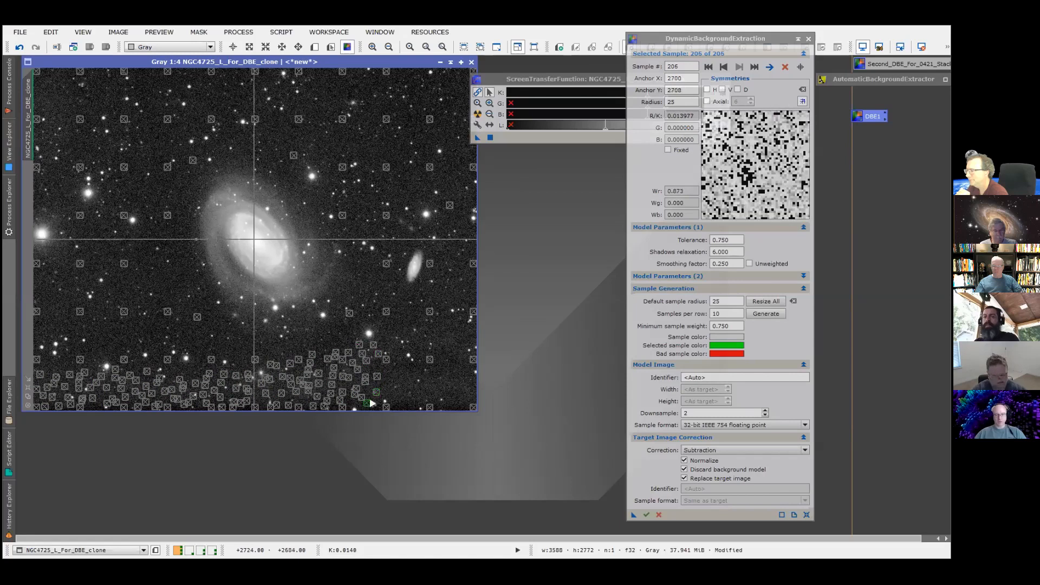
- Duplicate the NGC4725_L_For_DBE_clone image and minimize the duplicate to an icon on the workspace
{"action": "right_click", "coordinate": [387, 355]}
{"action": "left_click", "coordinate": [426, 152]}
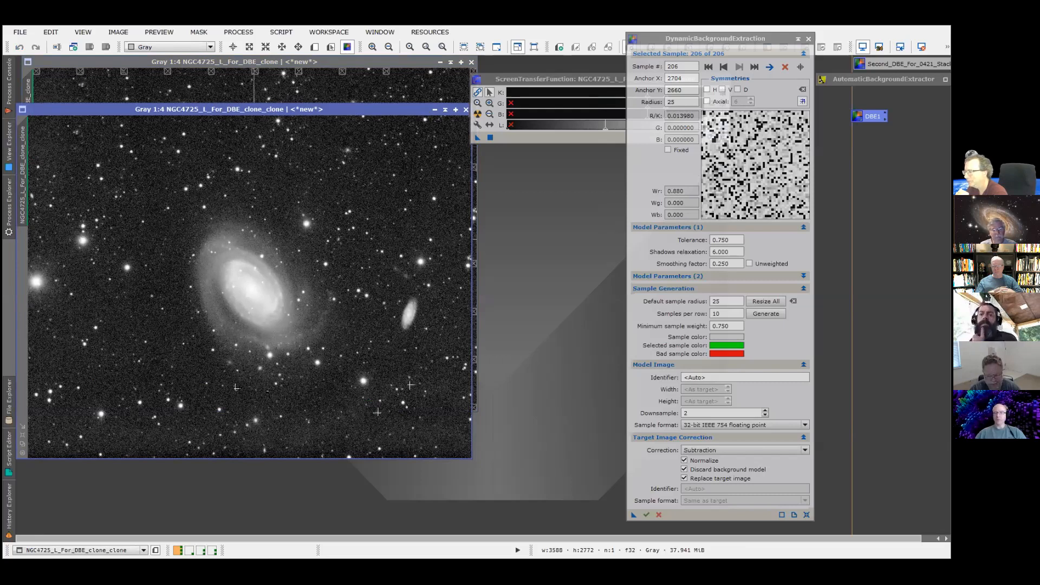
{"action": "left_click", "coordinate": [434, 110]}
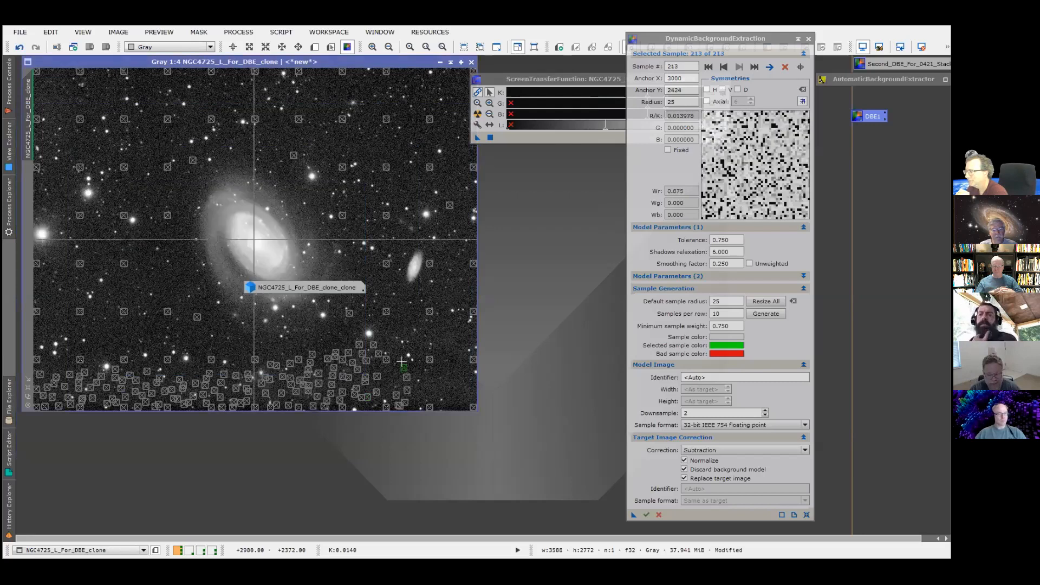
- Extend the dense band of background samples along the clone's lower edge to below the small companion galaxy and reposition the clone's window
{"action": "left_click", "coordinate": [382, 328]}
{"action": "left_click", "coordinate": [368, 402]}
{"action": "left_click", "coordinate": [392, 372]}
{"action": "left_click", "coordinate": [393, 366]}
{"action": "left_click", "coordinate": [397, 338]}
{"action": "left_click", "coordinate": [397, 324]}
{"action": "left_click", "coordinate": [403, 322]}
{"action": "left_click", "coordinate": [414, 353]}
{"action": "left_click", "coordinate": [420, 376]}
{"action": "left_click", "coordinate": [424, 389]}
{"action": "left_click", "coordinate": [418, 406]}
{"action": "left_click_drag", "start_coordinate": [417, 411], "coordinate": [495, 433]}
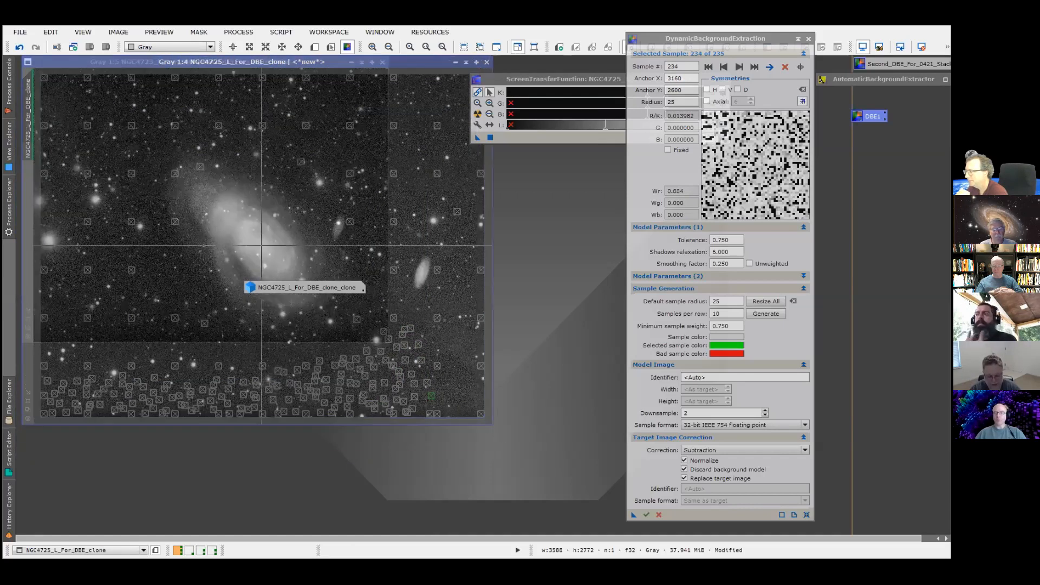
{"action": "left_click_drag", "start_coordinate": [492, 424], "coordinate": [504, 436]}
- Fill the clone's lower-right corner, below the companion galaxy, with dense background samples
{"action": "left_click", "coordinate": [464, 418]}
{"action": "left_click", "coordinate": [455, 407]}
{"action": "left_click", "coordinate": [446, 363]}
{"action": "left_click", "coordinate": [455, 365]}
{"action": "left_click", "coordinate": [463, 397]}
{"action": "left_click", "coordinate": [462, 402]}
{"action": "left_click", "coordinate": [445, 408]}
{"action": "left_click", "coordinate": [434, 413]}
{"action": "left_click", "coordinate": [425, 410]}
{"action": "left_click", "coordinate": [425, 396]}
{"action": "left_click", "coordinate": [449, 381]}
{"action": "left_click", "coordinate": [472, 400]}
{"action": "left_click", "coordinate": [474, 419]}
{"action": "left_click", "coordinate": [480, 408]}
{"action": "left_click", "coordinate": [479, 400]}
{"action": "left_click", "coordinate": [475, 380]}
{"action": "left_click", "coordinate": [467, 372]}
{"action": "left_click", "coordinate": [460, 348]}
{"action": "left_click", "coordinate": [452, 335]}
{"action": "left_click", "coordinate": [449, 326]}
{"action": "left_click", "coordinate": [447, 337]}
{"action": "left_click", "coordinate": [434, 370]}
{"action": "left_click", "coordinate": [431, 380]}
{"action": "left_click", "coordinate": [415, 385]}
{"action": "left_click", "coordinate": [388, 379]}
{"action": "left_click", "coordinate": [401, 378]}
- Extend the dense background samples up the clone's right edge toward the small companion galaxy
{"action": "left_click", "coordinate": [458, 372]}
{"action": "left_click", "coordinate": [477, 355]}
{"action": "left_click", "coordinate": [476, 343]}
{"action": "left_click", "coordinate": [470, 330]}
{"action": "left_click", "coordinate": [462, 325]}
{"action": "left_click", "coordinate": [477, 356]}
{"action": "left_click", "coordinate": [468, 369]}
{"action": "left_click", "coordinate": [457, 384]}
{"action": "left_click", "coordinate": [446, 362]}
{"action": "left_click", "coordinate": [451, 346]}
{"action": "left_click", "coordinate": [468, 339]}
{"action": "left_click", "coordinate": [484, 392]}
{"action": "left_click", "coordinate": [484, 382]}
{"action": "left_click", "coordinate": [480, 368]}
{"action": "left_click", "coordinate": [484, 350]}
{"action": "left_click", "coordinate": [483, 339]}
{"action": "left_click", "coordinate": [473, 318]}
{"action": "left_click", "coordinate": [471, 313]}
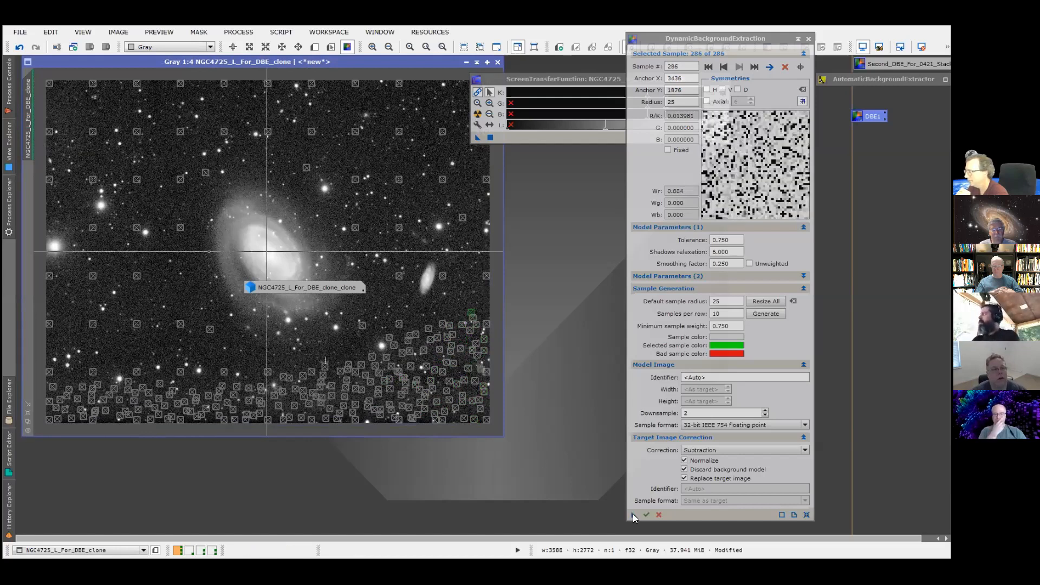
- Save the current DynamicBackgroundExtraction settings as a process icon and name it DBE2
{"action": "left_click_drag", "start_coordinate": [633, 514], "coordinate": [875, 139]}
{"action": "right_click", "coordinate": [875, 138]}
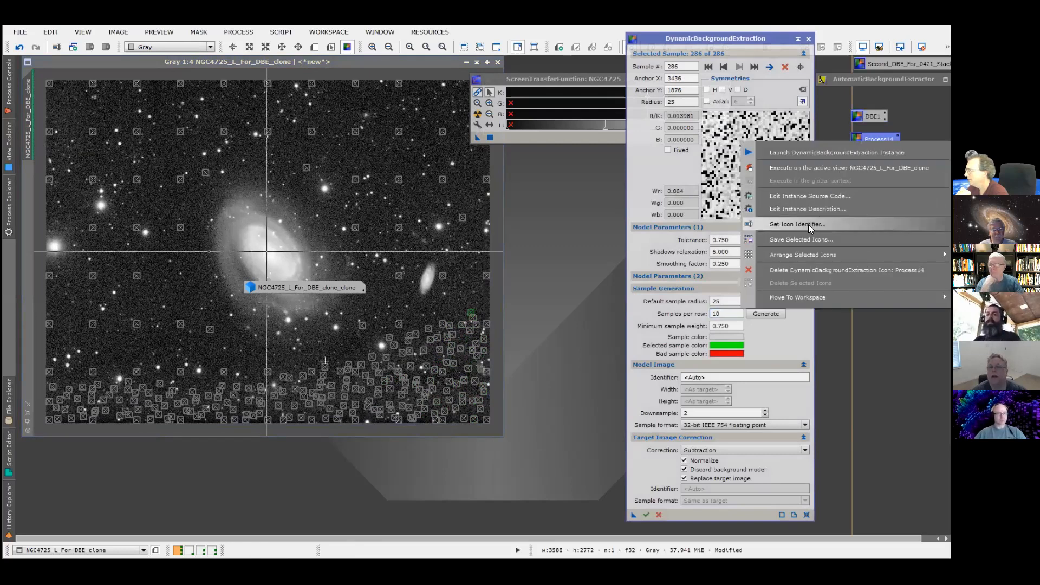
{"action": "left_click", "coordinate": [808, 225]}
{"action": "type", "text": "DBE"}
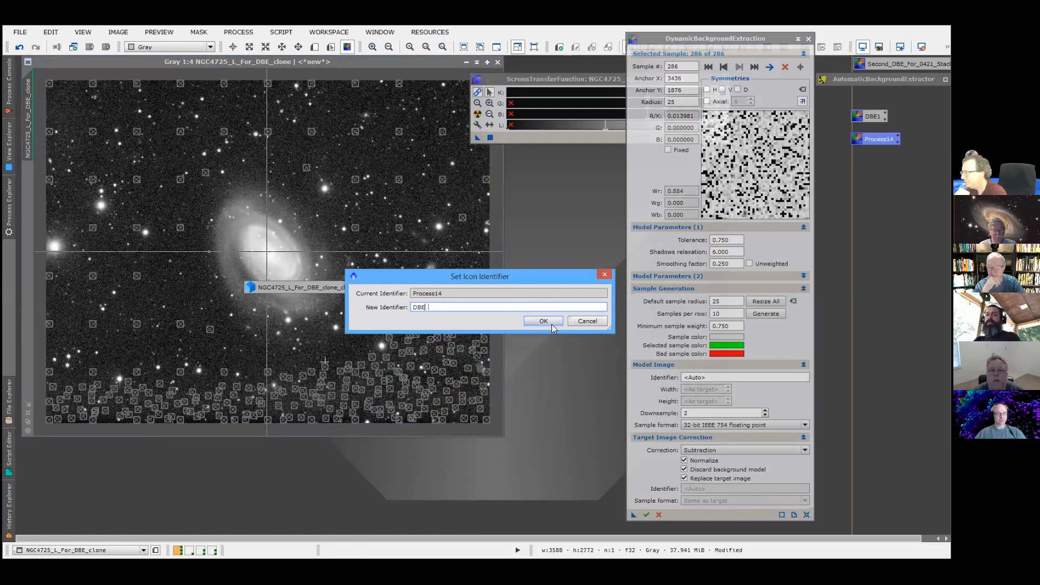
{"action": "type", "text": "2"}
{"action": "key", "text": "Return"}
- Duplicate the NGC4725_L_For_DBE_clone image and place the duplicate's window just below the clone's title bar
{"action": "left_click_drag", "start_coordinate": [333, 57], "coordinate": [411, 98]}
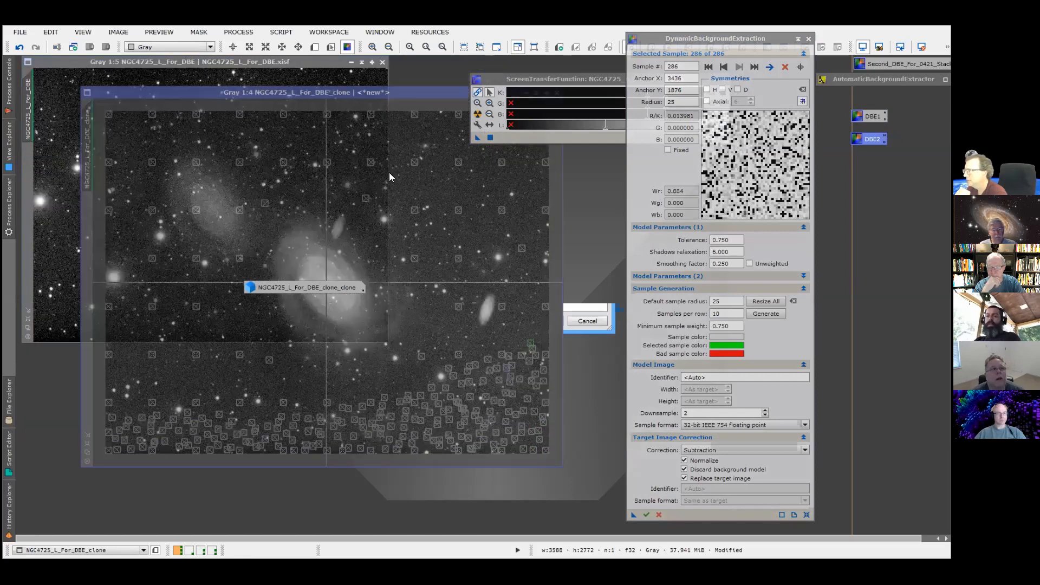
{"action": "right_click", "coordinate": [380, 161]}
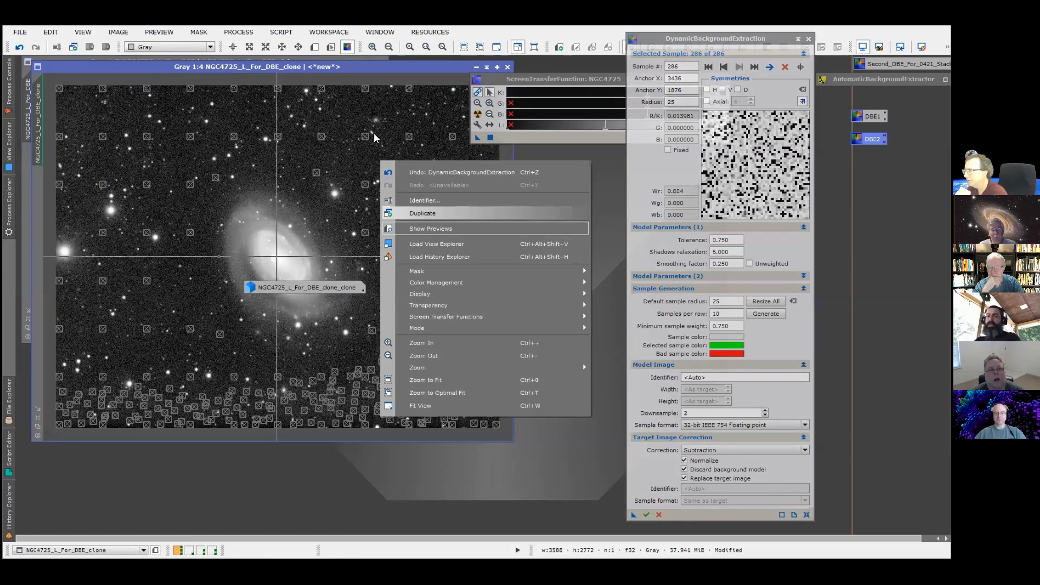
{"action": "left_click", "coordinate": [423, 213]}
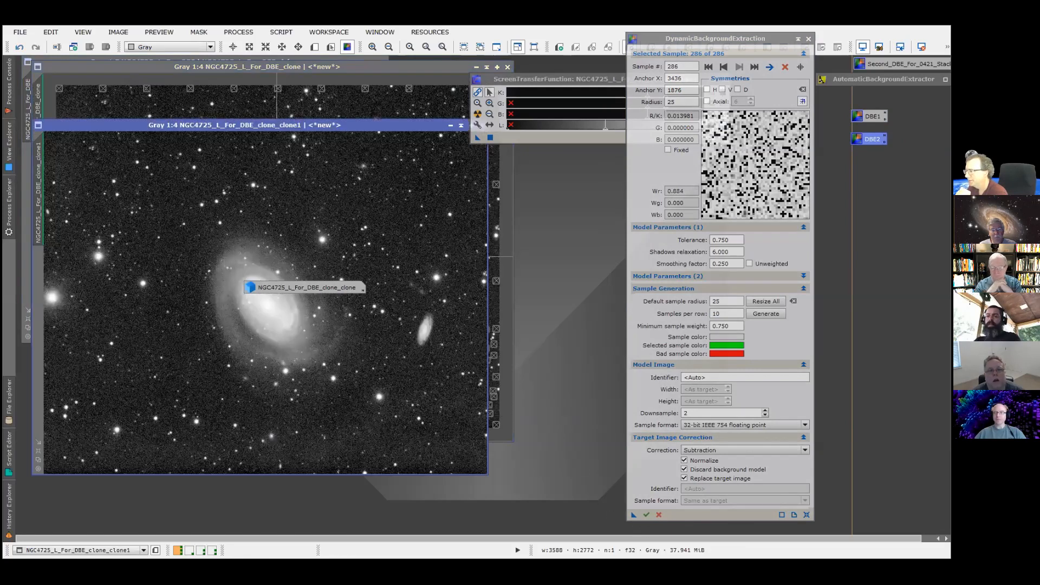
{"action": "left_click_drag", "start_coordinate": [410, 125], "coordinate": [468, 133]}
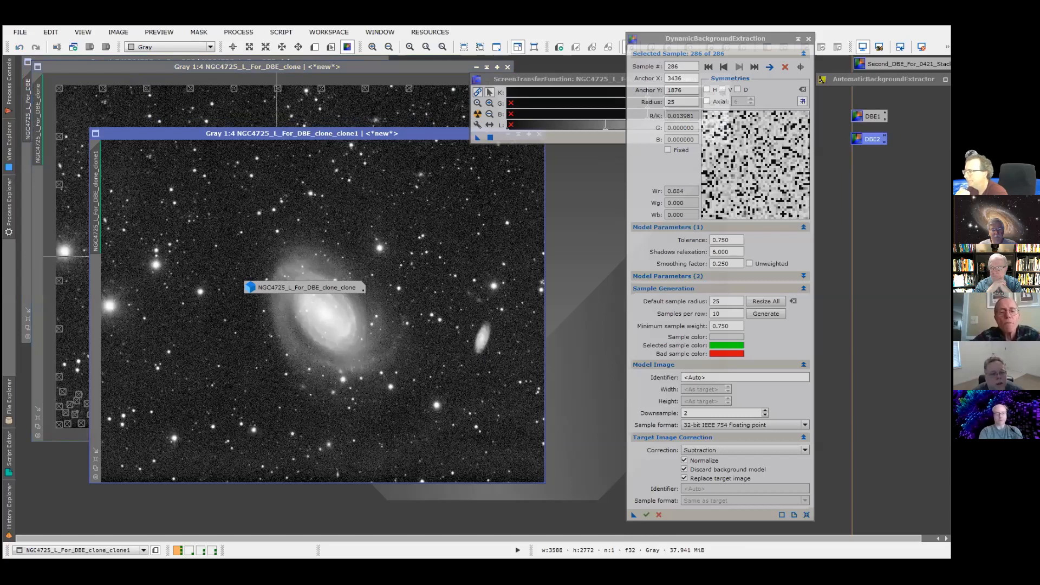
{"action": "left_click_drag", "start_coordinate": [339, 133], "coordinate": [267, 137]}
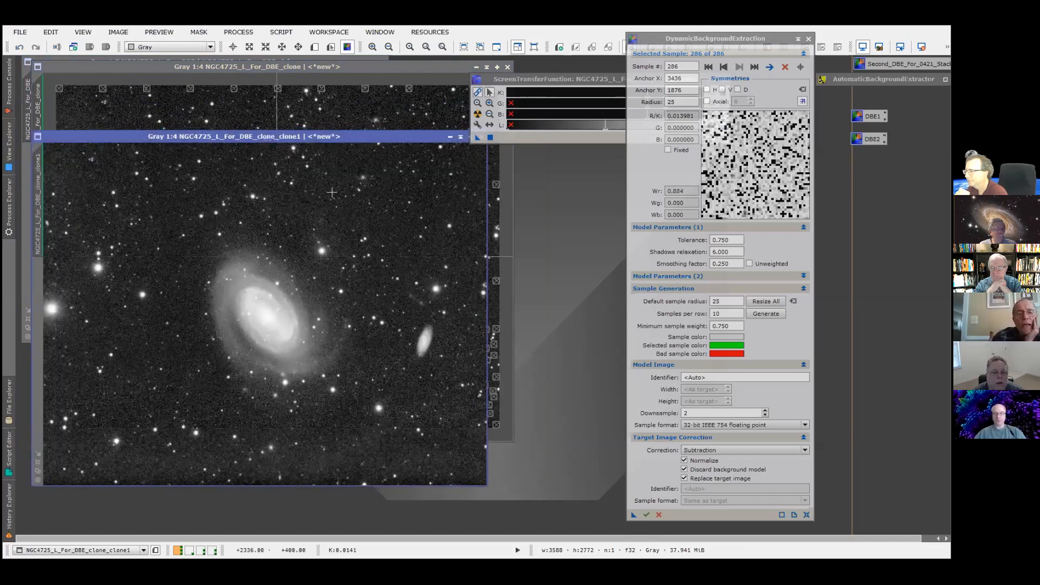
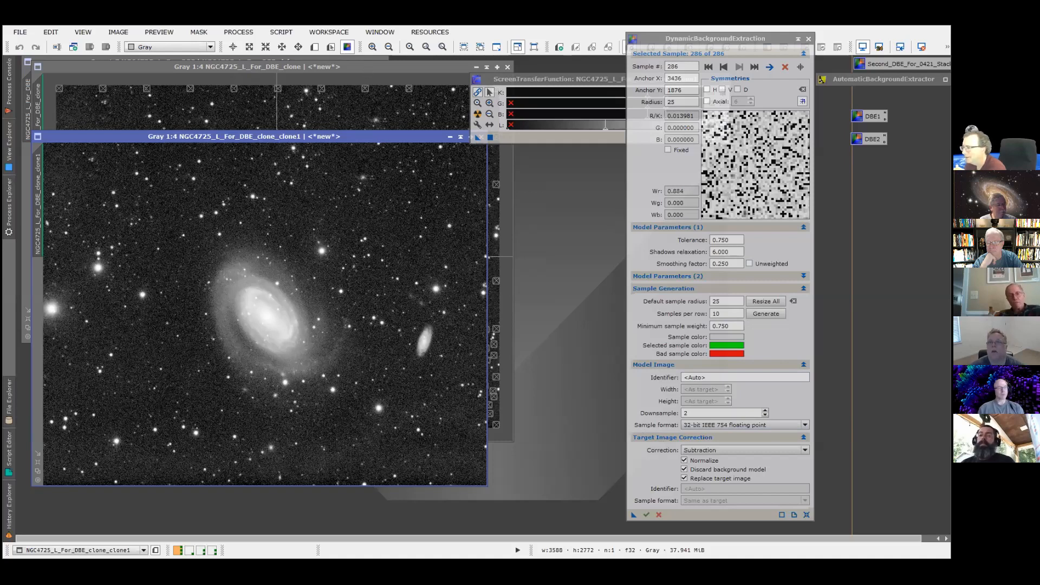
- Return to NGC4725_L_For_DBE_clone and fill gaps inside the dense sample band along its lower edge
{"action": "left_click", "coordinate": [257, 67]}
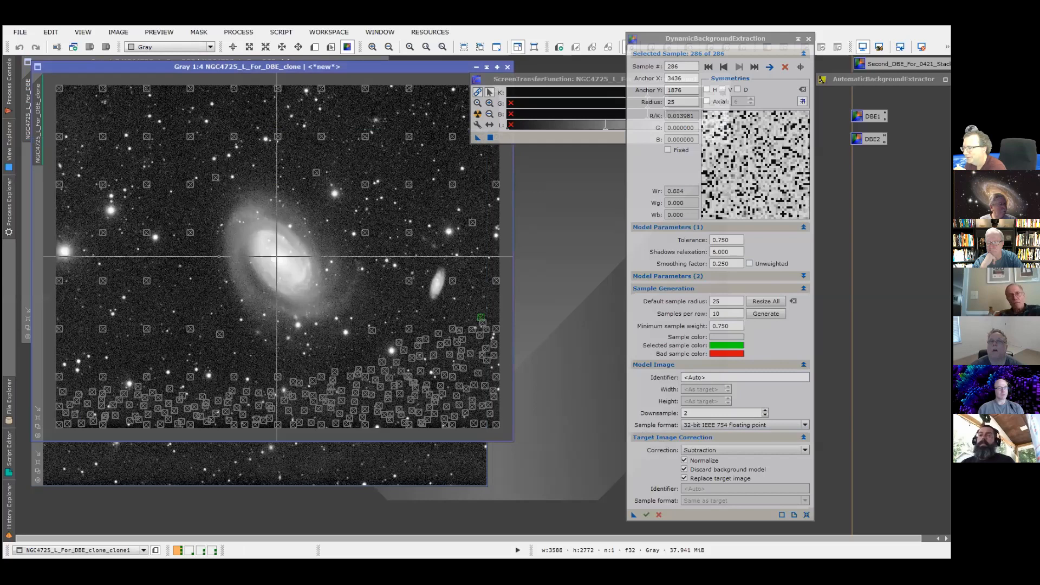
{"action": "left_click", "coordinate": [123, 421]}
{"action": "left_click", "coordinate": [191, 397]}
{"action": "left_click", "coordinate": [219, 419]}
{"action": "left_click", "coordinate": [274, 413]}
{"action": "left_click", "coordinate": [298, 400]}
{"action": "left_click", "coordinate": [349, 389]}
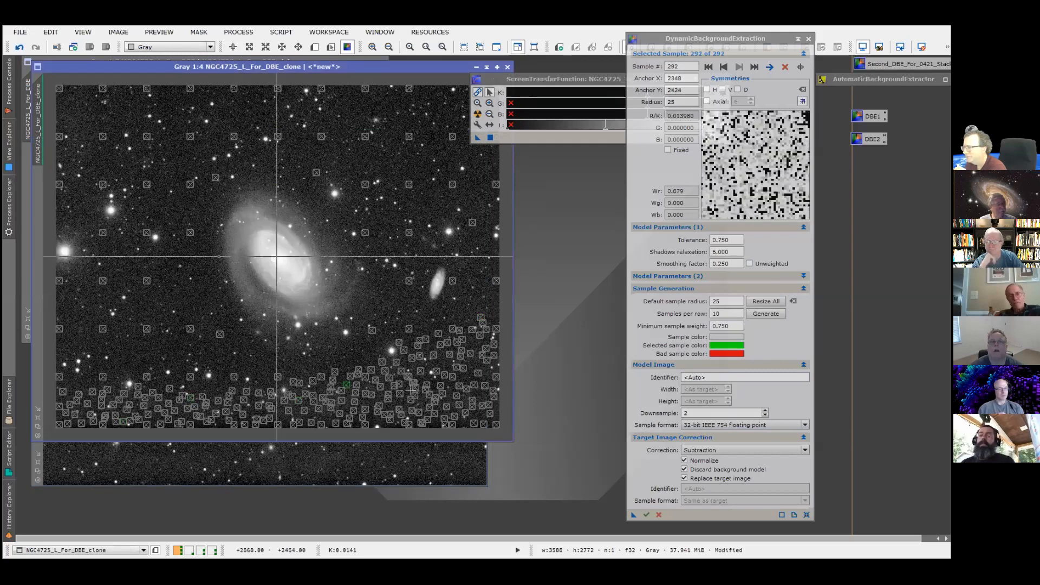
- Add further background samples along the upper boundary of the dense band, from the image's right side to its left edge
{"action": "left_click", "coordinate": [430, 349]}
{"action": "left_click", "coordinate": [432, 329]}
{"action": "left_click", "coordinate": [455, 319]}
{"action": "left_click", "coordinate": [381, 349]}
{"action": "left_click", "coordinate": [372, 358]}
{"action": "left_click", "coordinate": [354, 367]}
{"action": "left_click", "coordinate": [341, 376]}
{"action": "left_click", "coordinate": [276, 377]}
{"action": "left_click", "coordinate": [255, 383]}
{"action": "left_click", "coordinate": [232, 385]}
{"action": "left_click", "coordinate": [215, 387]}
{"action": "left_click", "coordinate": [201, 387]}
{"action": "left_click", "coordinate": [184, 388]}
{"action": "left_click", "coordinate": [173, 387]}
{"action": "left_click", "coordinate": [158, 386]}
{"action": "left_click", "coordinate": [139, 387]}
{"action": "left_click", "coordinate": [123, 389]}
{"action": "left_click", "coordinate": [90, 386]}
{"action": "left_click", "coordinate": [79, 387]}
{"action": "left_click", "coordinate": [70, 388]}
- Apply the background extraction to NGC4725_L_For_DBE_clone_clone1 and compare before and after by undoing and redoing it
{"action": "left_click", "coordinate": [394, 471]}
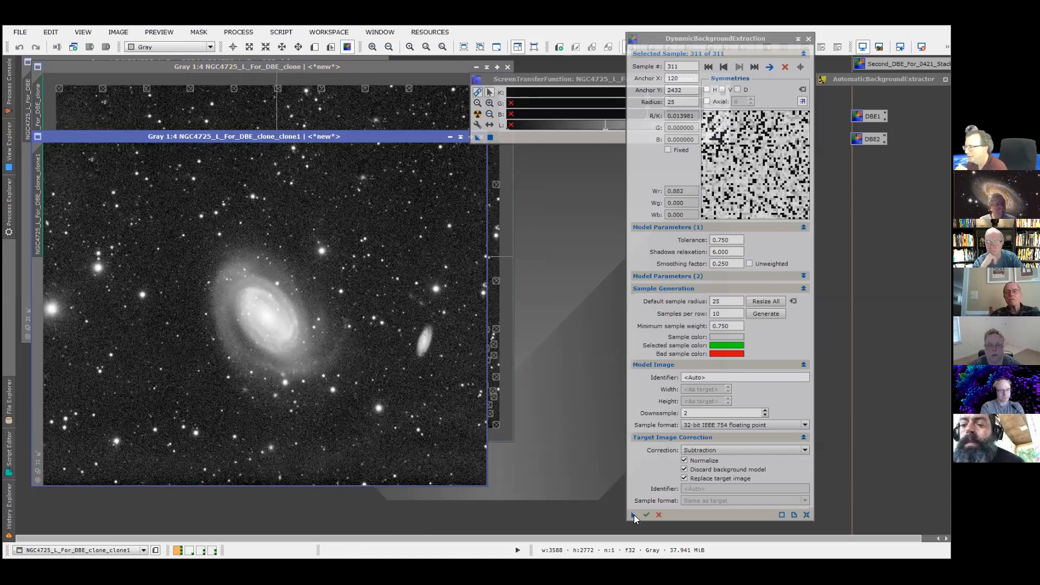
{"action": "left_click_drag", "start_coordinate": [634, 515], "coordinate": [359, 280]}
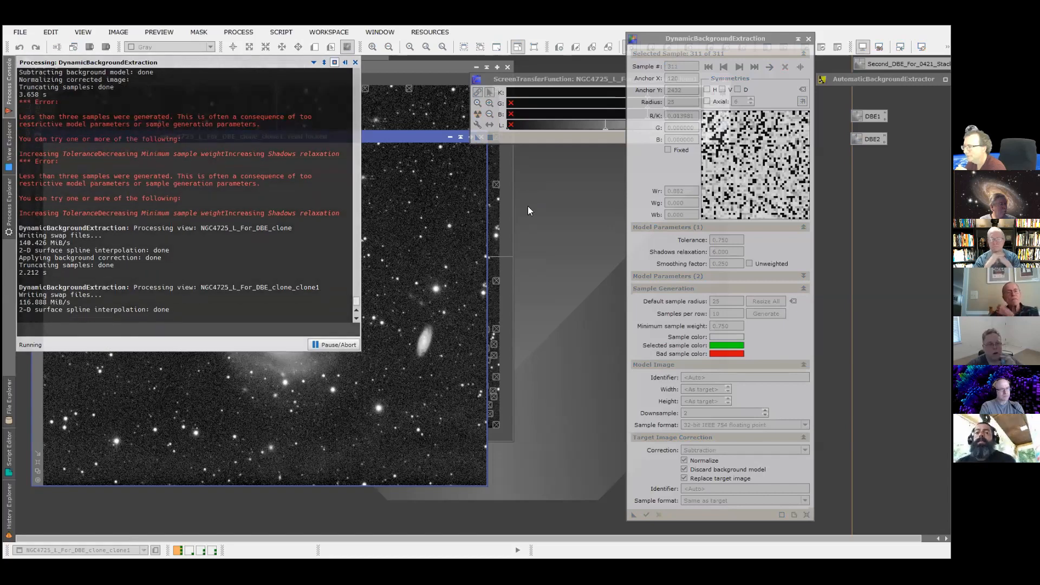
{"action": "left_click", "coordinate": [19, 48]}
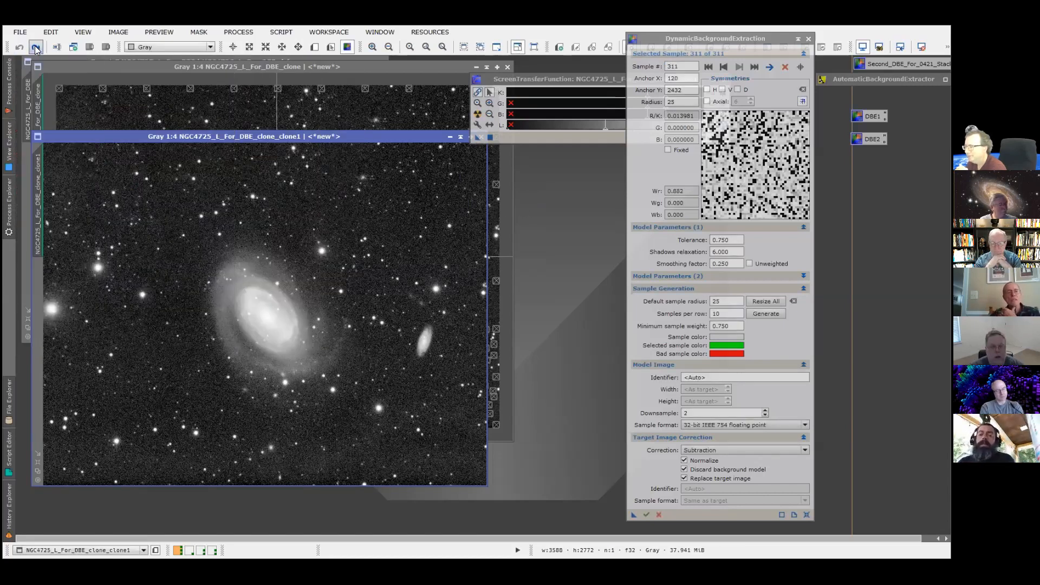
{"action": "left_click", "coordinate": [20, 47]}
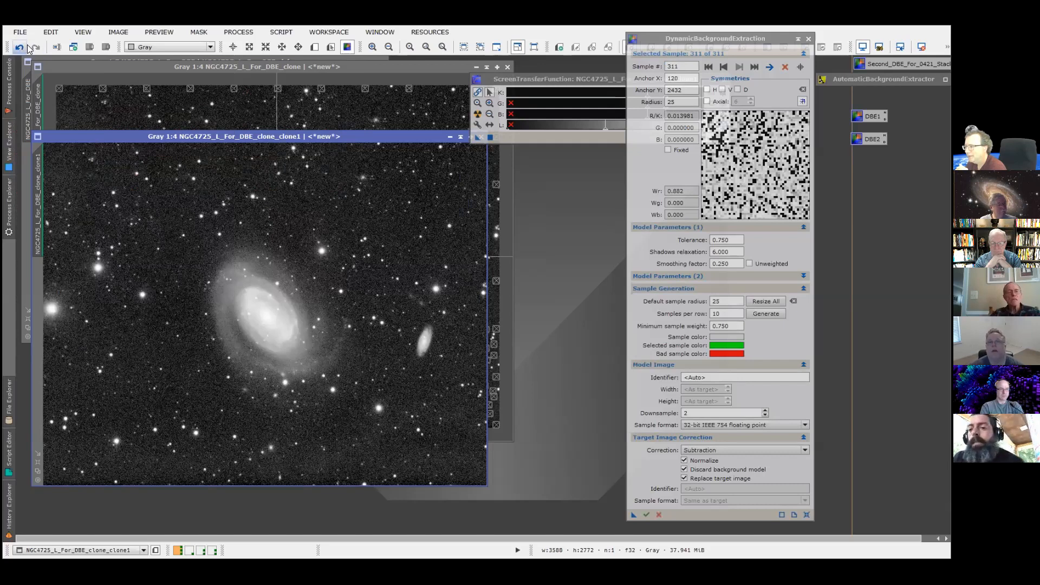
{"action": "left_click", "coordinate": [35, 49]}
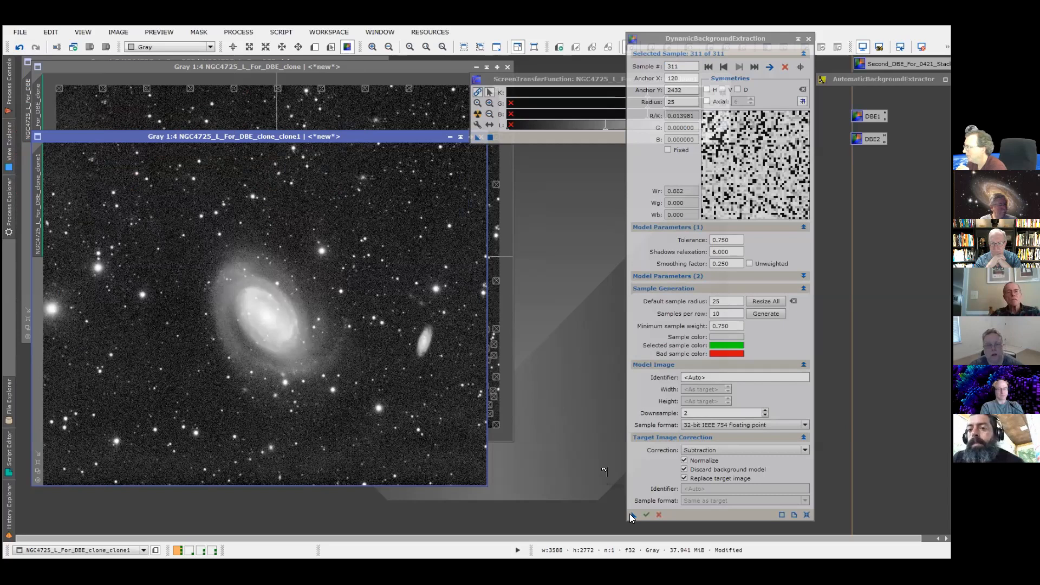
- Save the updated extraction settings as a new process icon, delete the old DBE2 icon and name the new one DBE2
{"action": "left_click_drag", "start_coordinate": [633, 515], "coordinate": [867, 158]}
{"action": "right_click", "coordinate": [869, 158]}
{"action": "right_click", "coordinate": [868, 139]}
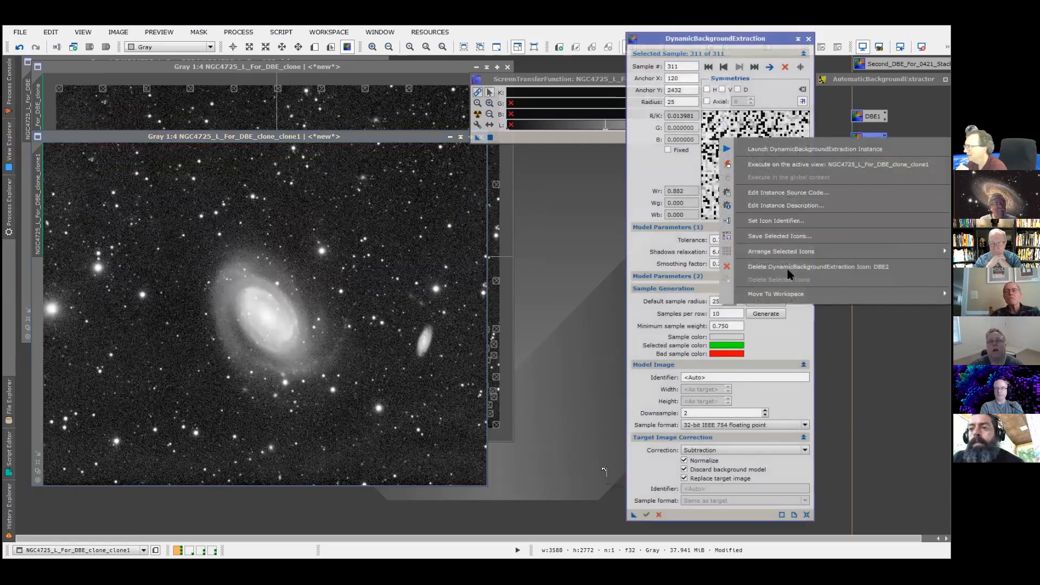
{"action": "left_click", "coordinate": [794, 266]}
{"action": "right_click", "coordinate": [873, 158]}
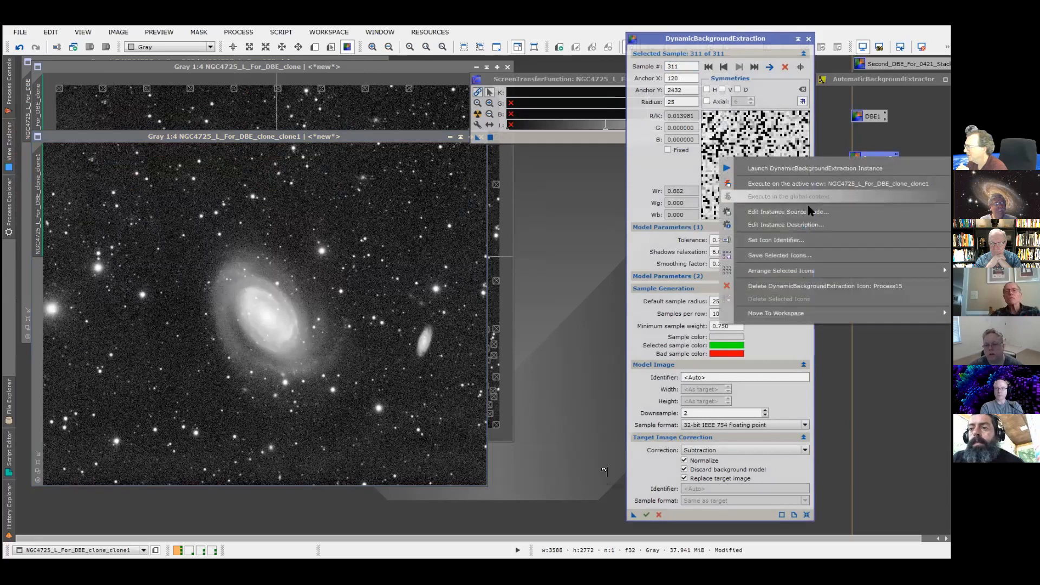
{"action": "left_click", "coordinate": [790, 239]}
{"action": "type", "text": "DBE2"}
{"action": "left_click", "coordinate": [548, 321]}
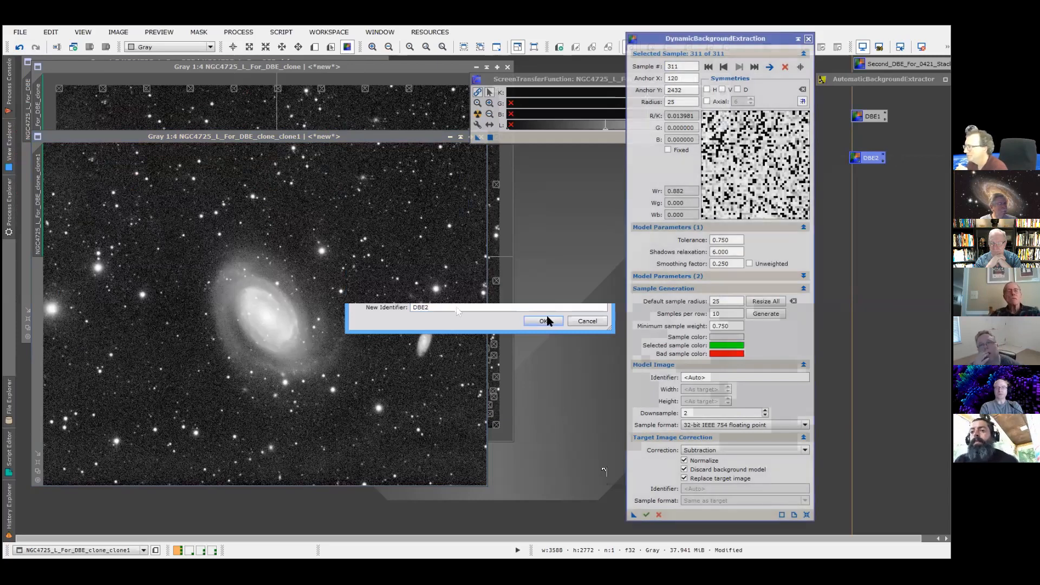
- Close the active DynamicBackgroundExtraction session and move the NGC4725_L_For_DBE_clone_clone1 window over the clone's window
{"action": "left_click", "coordinate": [809, 39]}
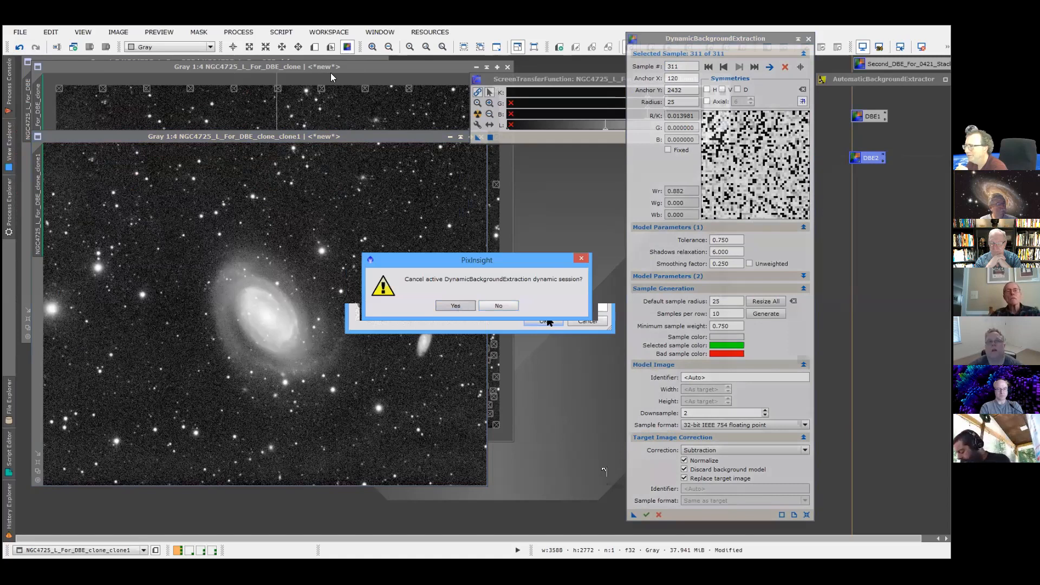
{"action": "left_click_drag", "start_coordinate": [293, 137], "coordinate": [288, 76]}
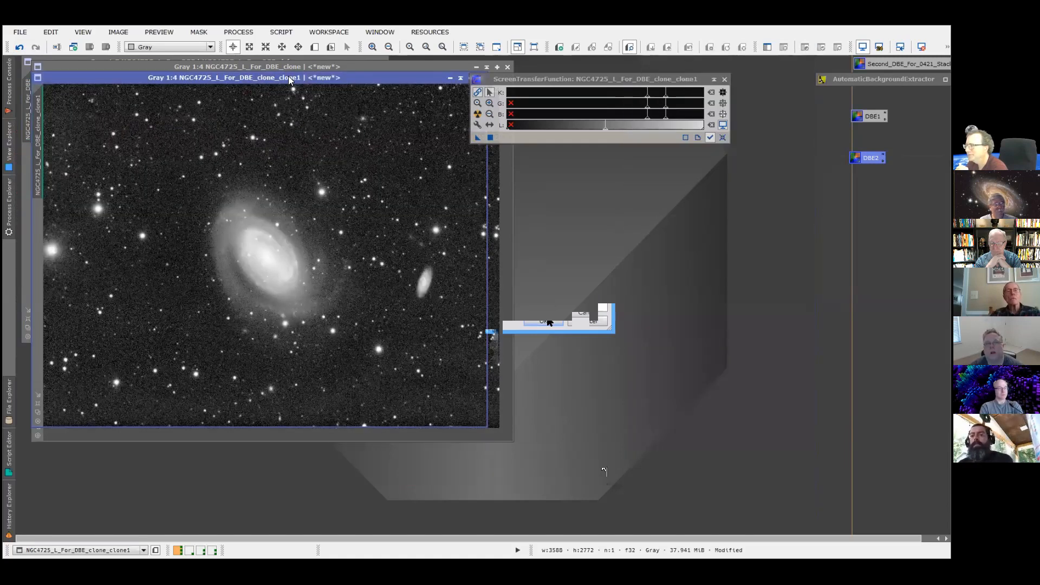
{"action": "left_click_drag", "start_coordinate": [284, 76], "coordinate": [285, 67]}
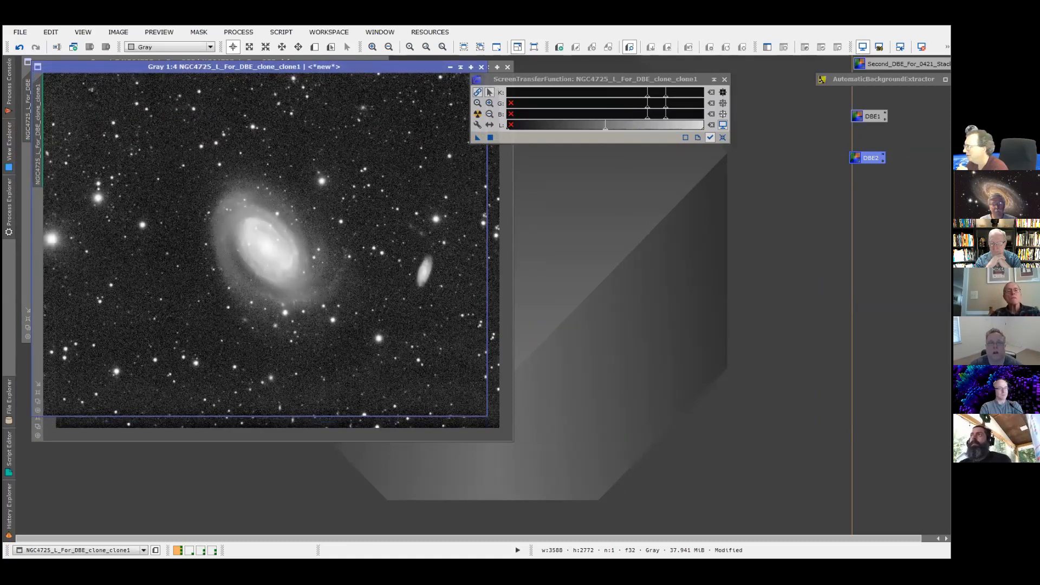
- Launch DynamicBackgroundExtraction from the DBE2 icon on NGC4725_L_For_DBE_clone_clone1, move its dialog aside and duplicate that image
{"action": "right_click", "coordinate": [870, 157]}
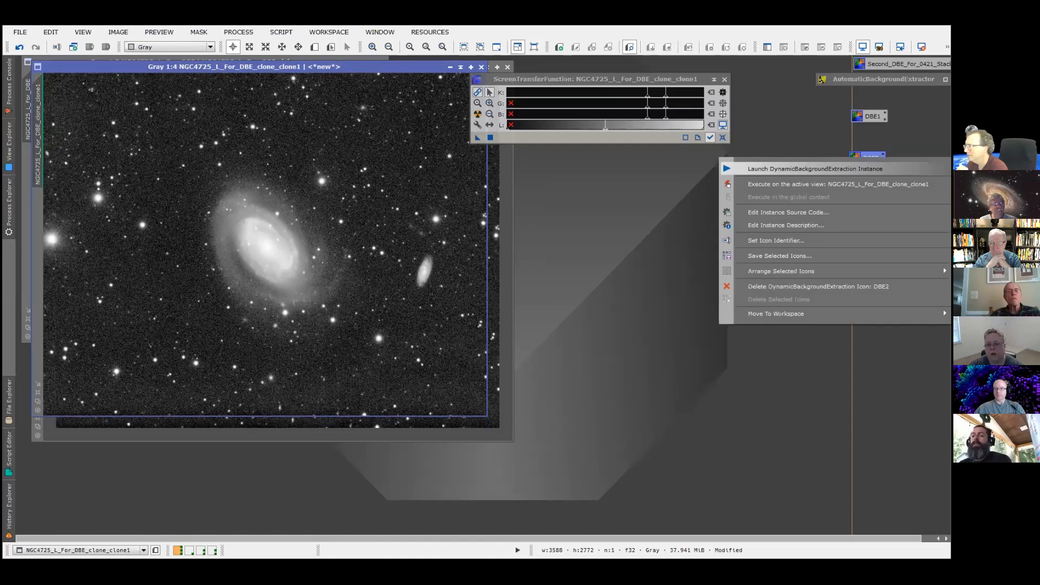
{"action": "left_click", "coordinate": [815, 168]}
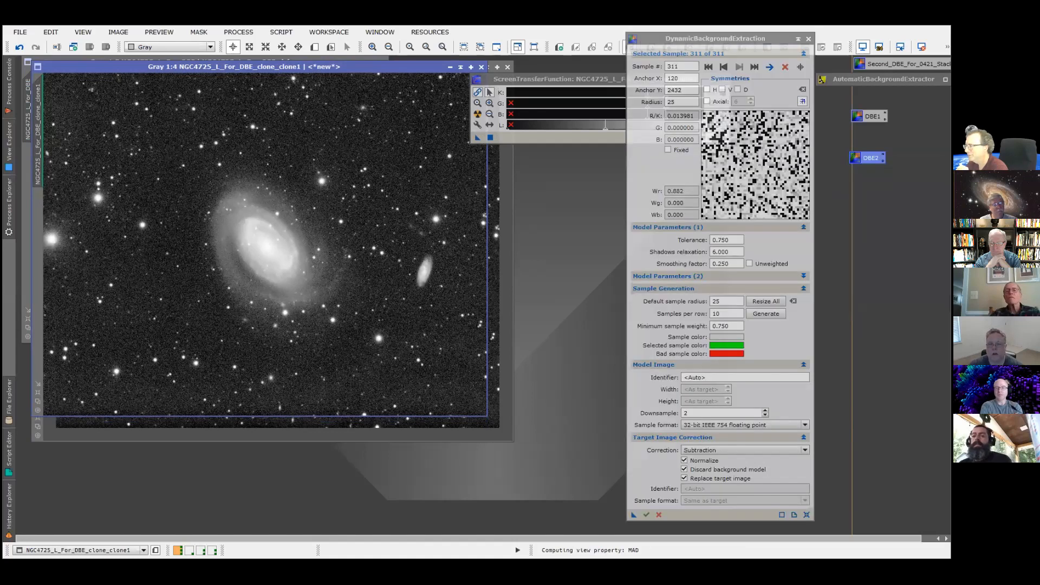
{"action": "left_click_drag", "start_coordinate": [655, 41], "coordinate": [752, 34]}
{"action": "right_click", "coordinate": [401, 159]}
{"action": "left_click", "coordinate": [436, 208]}
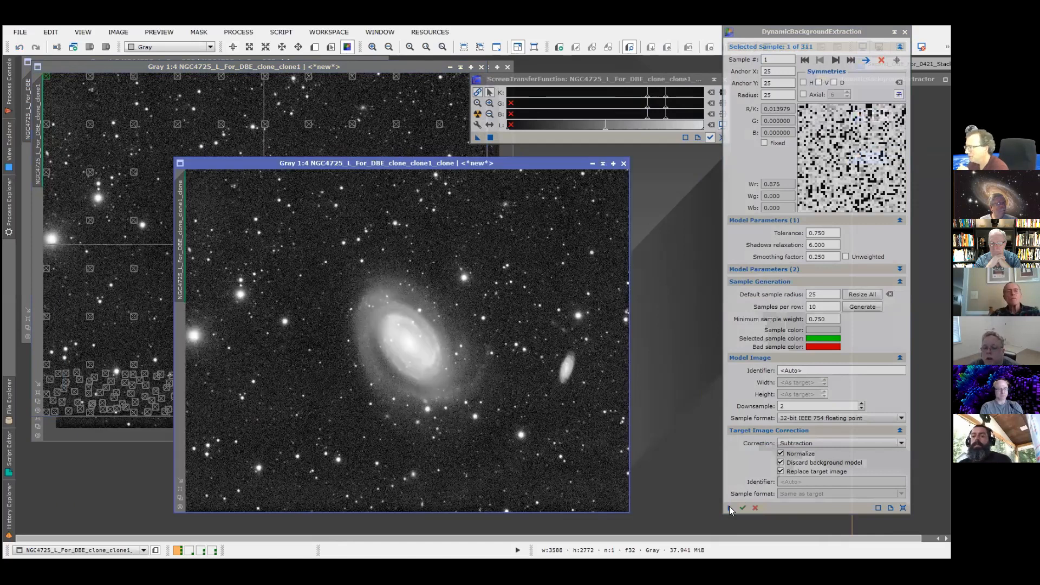
- Apply the extraction to NGC4725_L_For_DBE_clone_clone1_clone, compare before and after, and move its window over the other images
{"action": "left_click_drag", "start_coordinate": [730, 506], "coordinate": [291, 481]}
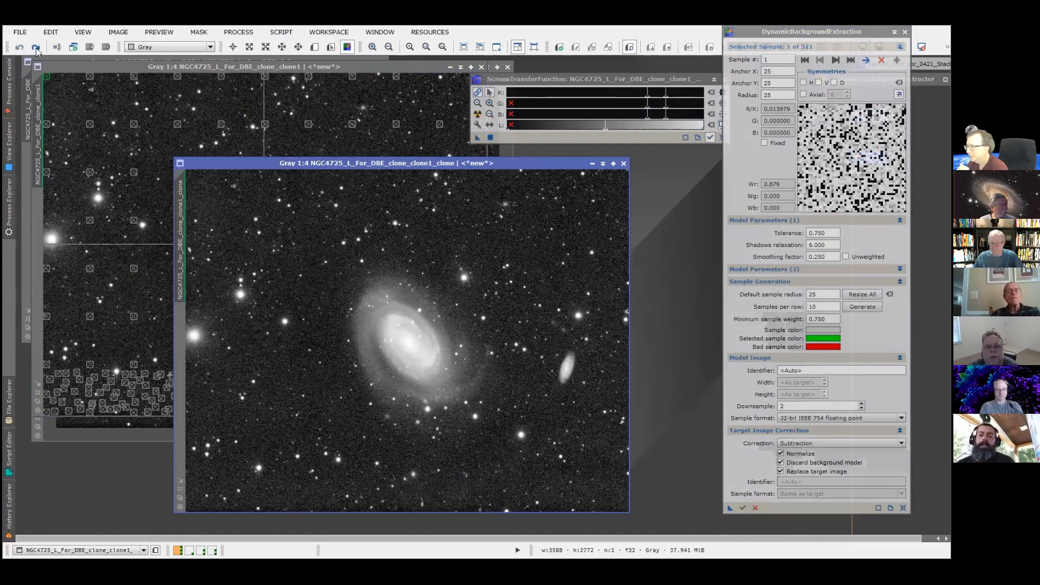
{"action": "left_click", "coordinate": [38, 47]}
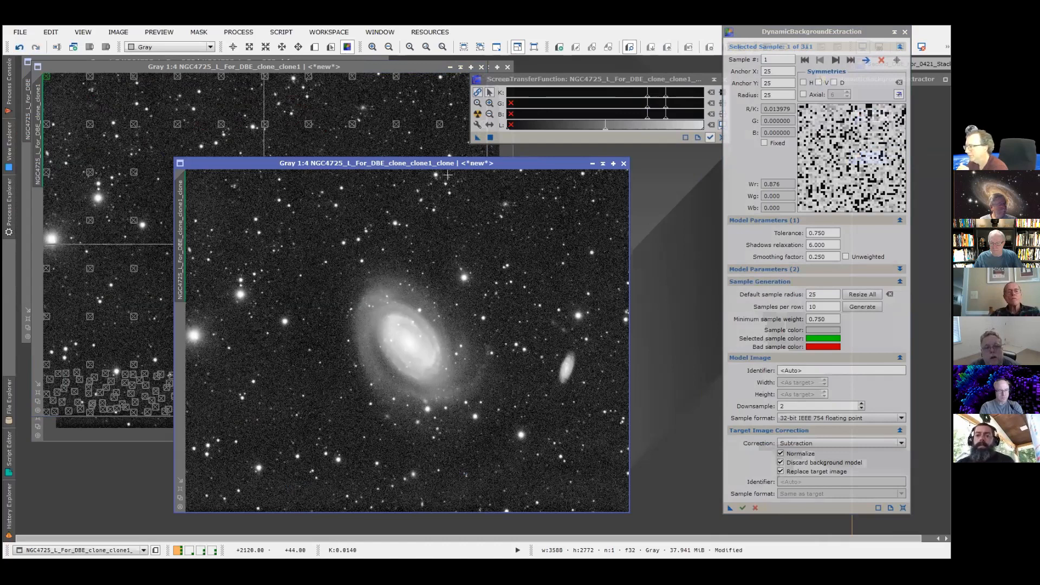
{"action": "mouse_move", "coordinate": [449, 163]}
{"action": "left_mouse_down"}
{"action": "mouse_move", "coordinate": [338, 126]}
{"action": "mouse_move", "coordinate": [302, 72]}
{"action": "left_mouse_up"}
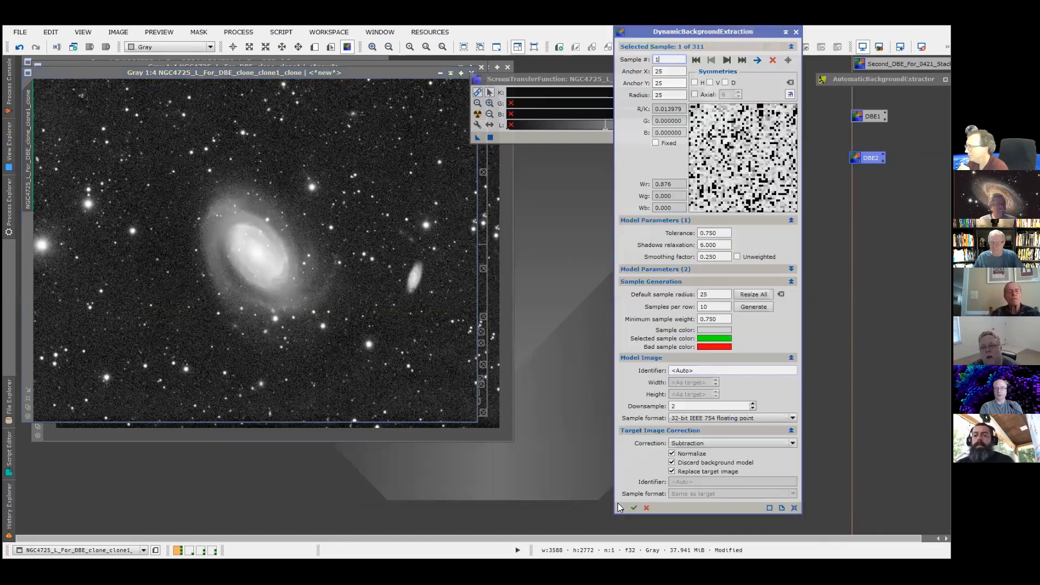
- Save the extraction settings as a process icon named DBE3 and close the active DynamicBackgroundExtraction session
{"action": "left_click_drag", "start_coordinate": [617, 504], "coordinate": [876, 181]}
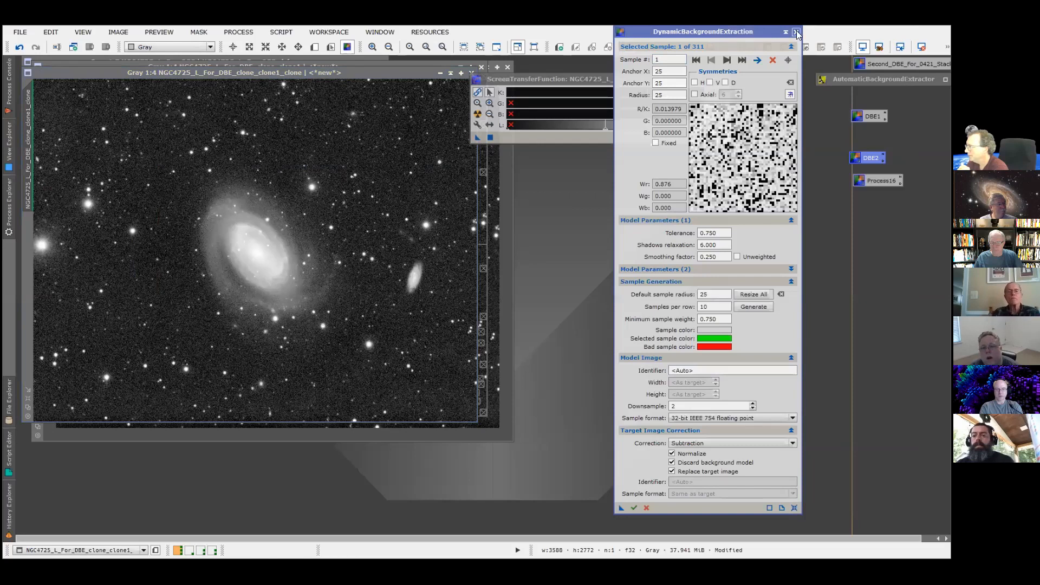
{"action": "left_click", "coordinate": [797, 32]}
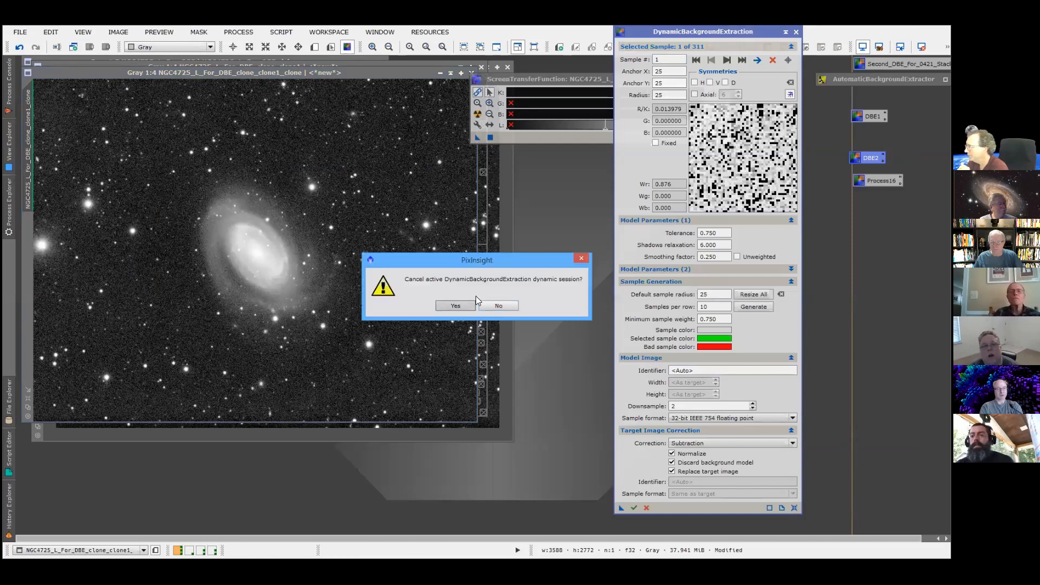
{"action": "left_click", "coordinate": [458, 305]}
{"action": "right_click", "coordinate": [877, 181]}
{"action": "left_click", "coordinate": [769, 263]}
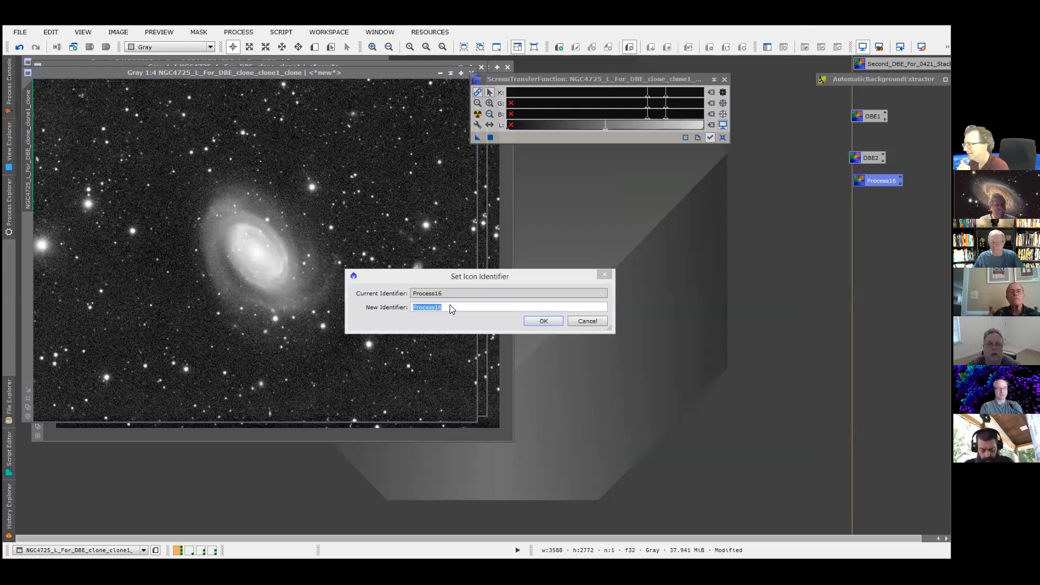
{"action": "type", "text": "DBE3"}
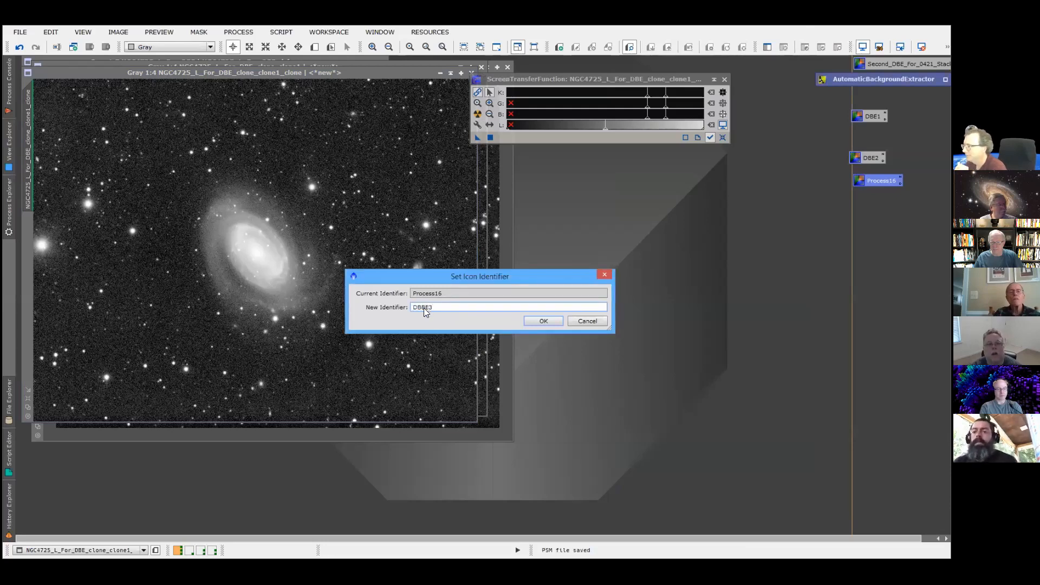
{"action": "left_click", "coordinate": [544, 319]}
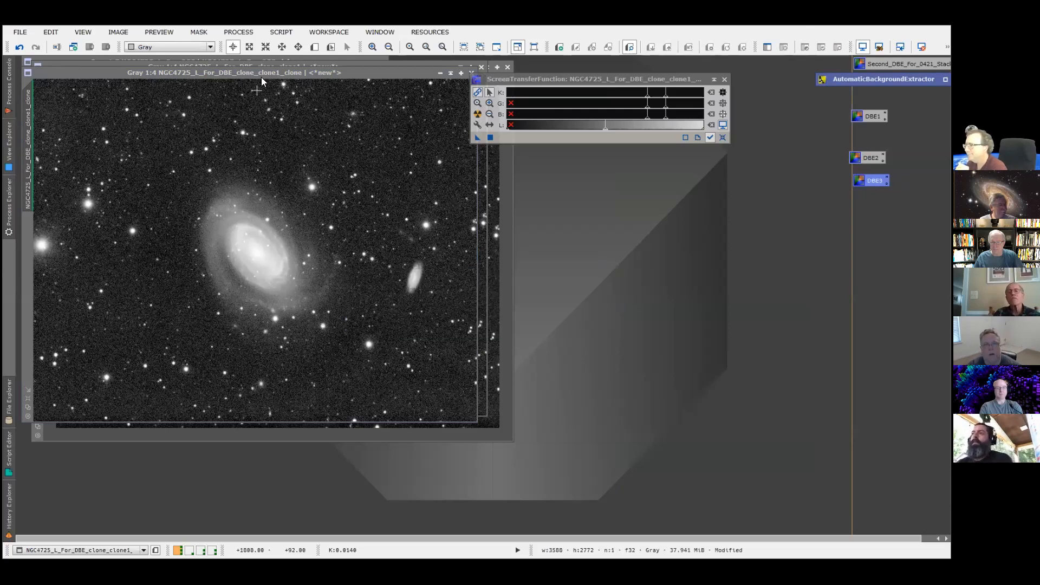
- Launch DynamicBackgroundExtraction from the DBE3 icon, duplicate NGC4725_L_For_DBE_clone_clone1_clone and move the duplicate's window over the other images
{"action": "right_click", "coordinate": [871, 178]}
{"action": "left_click", "coordinate": [867, 188]}
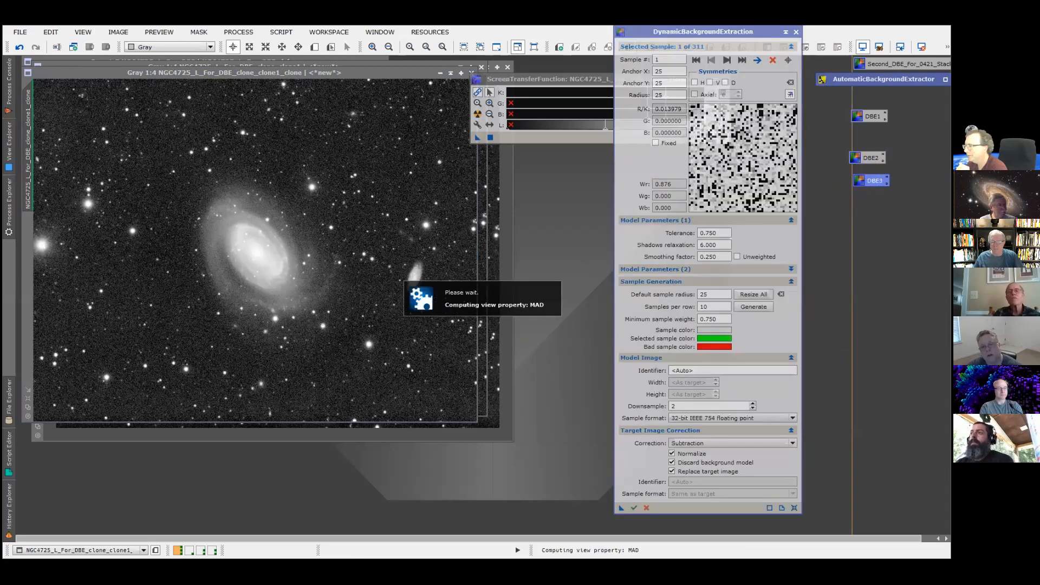
{"action": "right_click", "coordinate": [360, 257]}
{"action": "left_click", "coordinate": [388, 309]}
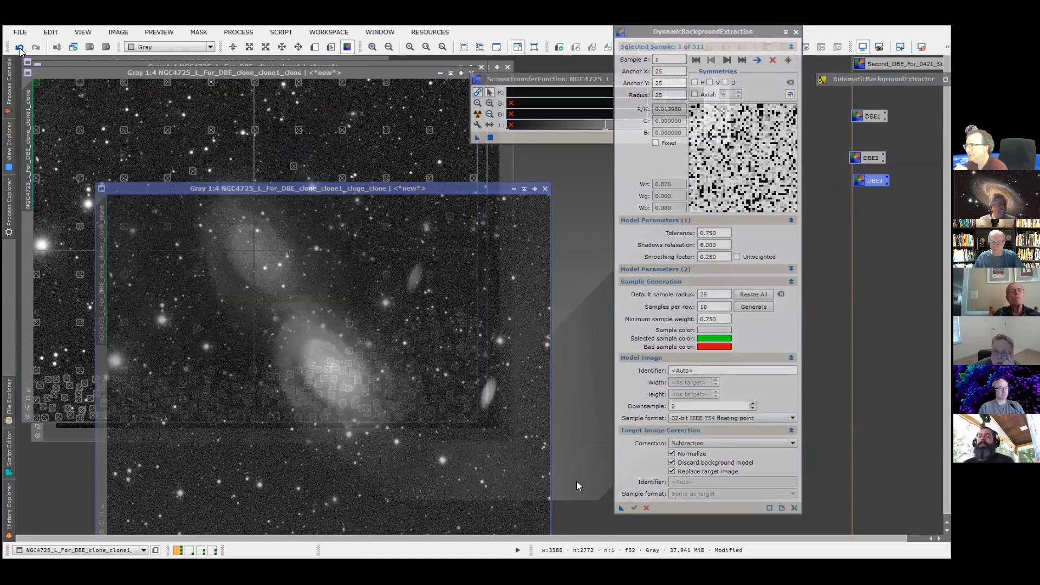
{"action": "left_click_drag", "start_coordinate": [423, 189], "coordinate": [401, 119]}
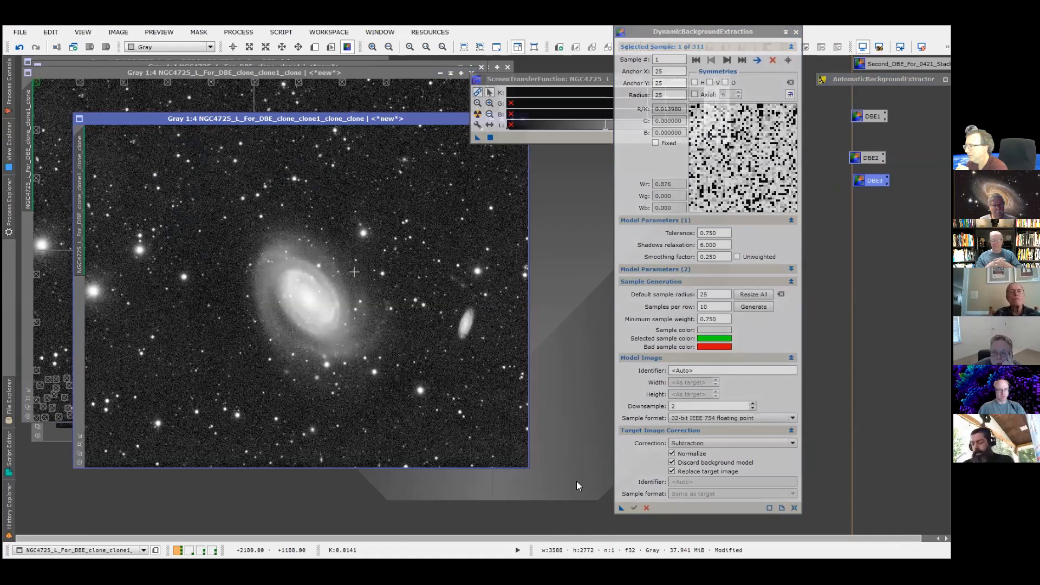
- Close the active DynamicBackgroundExtraction session, auto-stretch the new duplicate and raise its shadows clipping point in ScreenTransferFunction
{"action": "left_click", "coordinate": [796, 34]}
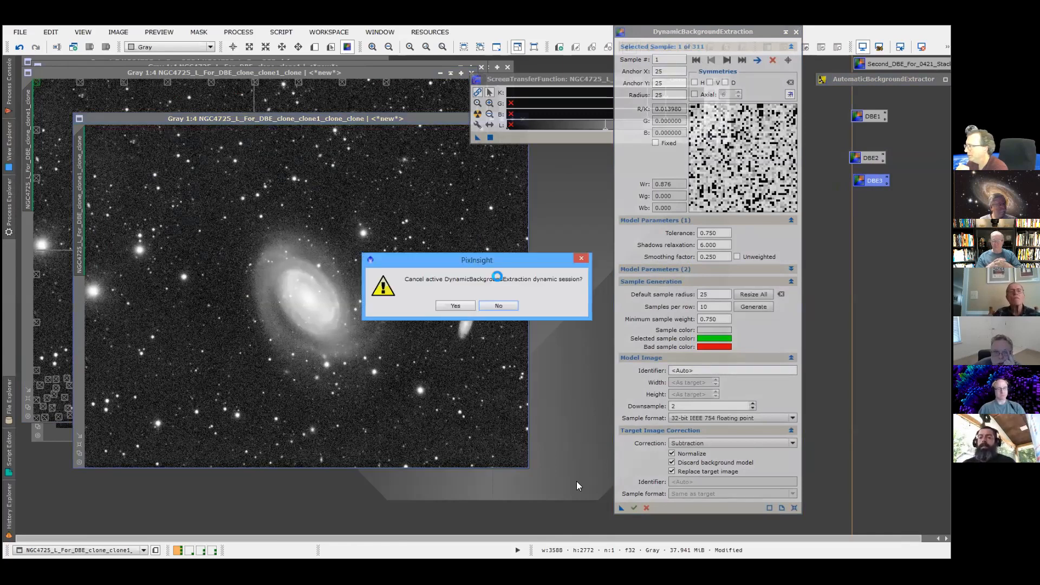
{"action": "key", "text": "Return"}
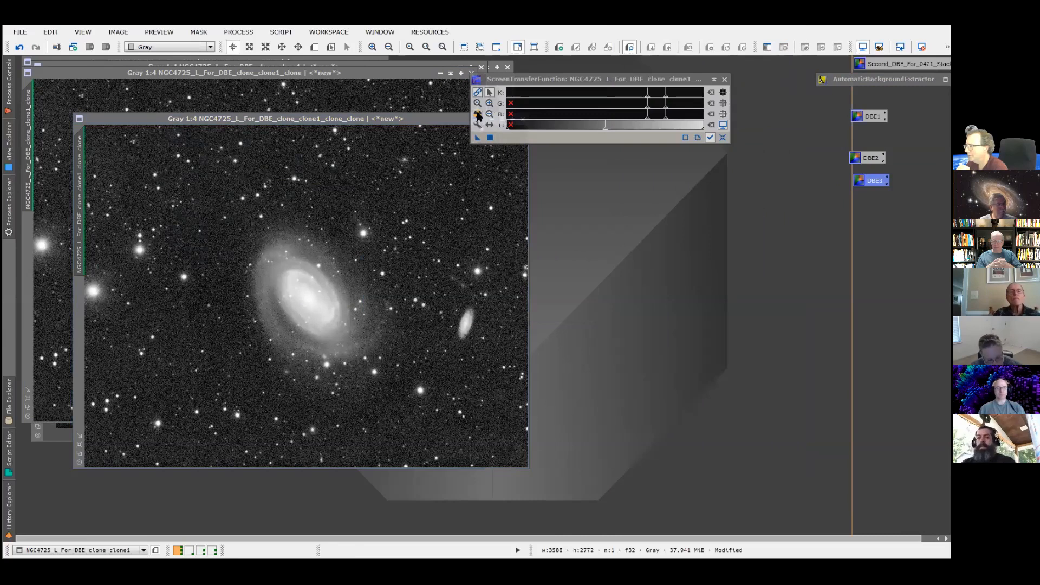
{"action": "left_click", "coordinate": [478, 114]}
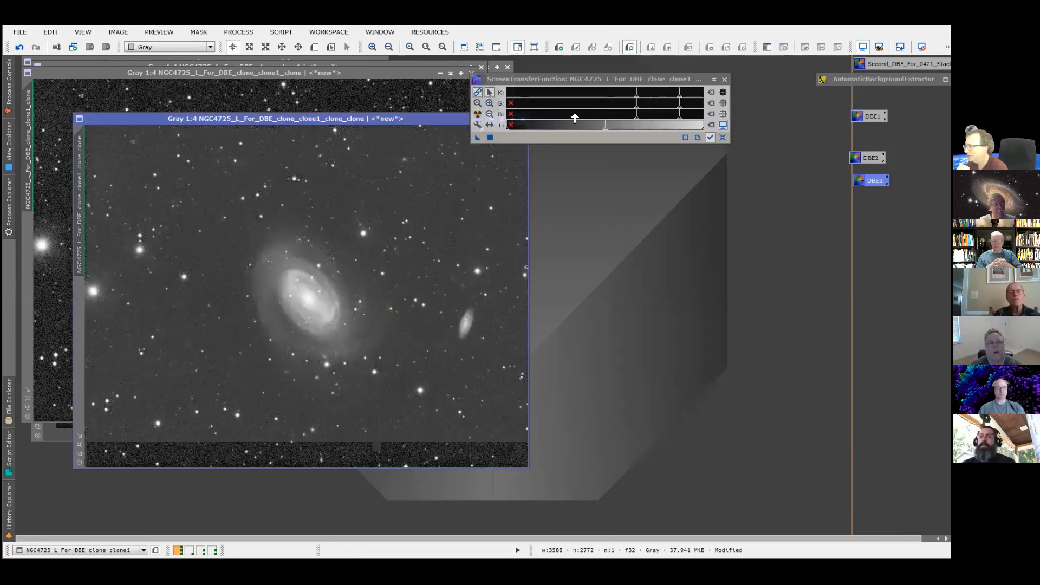
{"action": "left_click", "coordinate": [649, 107]}
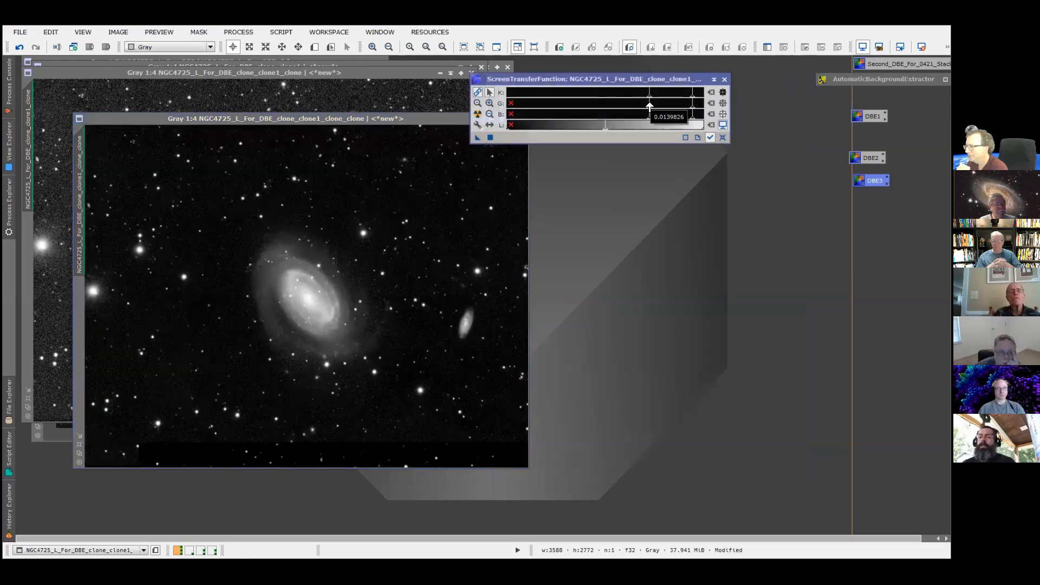
{"action": "left_click_drag", "start_coordinate": [650, 106], "coordinate": [648, 106]}
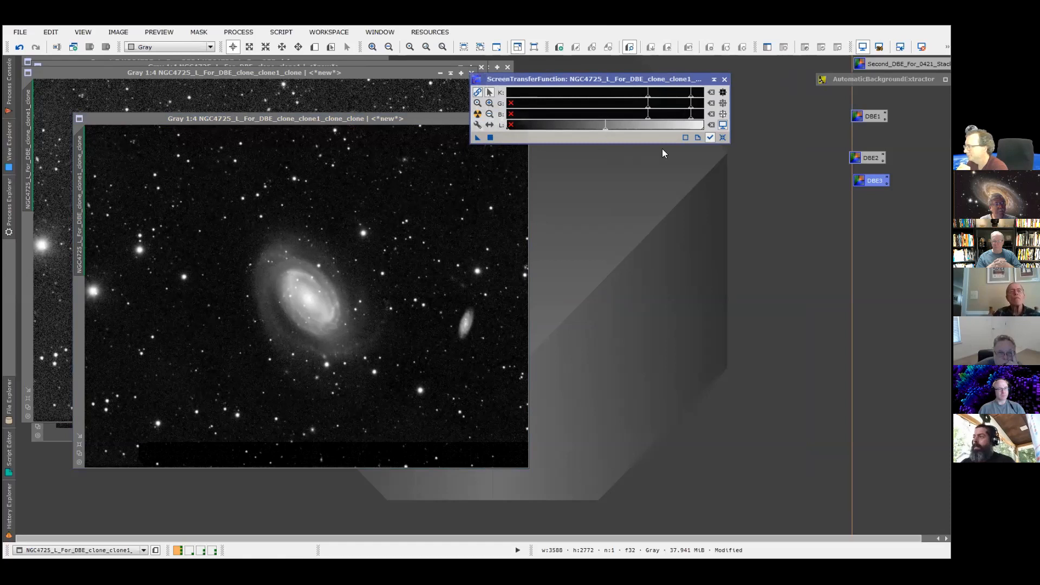
- Arrange NGC4725_L_For_DBE_clone_clone1_clone_clone and the original NGC4725_L_For_DBE side by side, with the original enlarged to 1:4
{"action": "left_click_drag", "start_coordinate": [286, 118], "coordinate": [573, 135]}
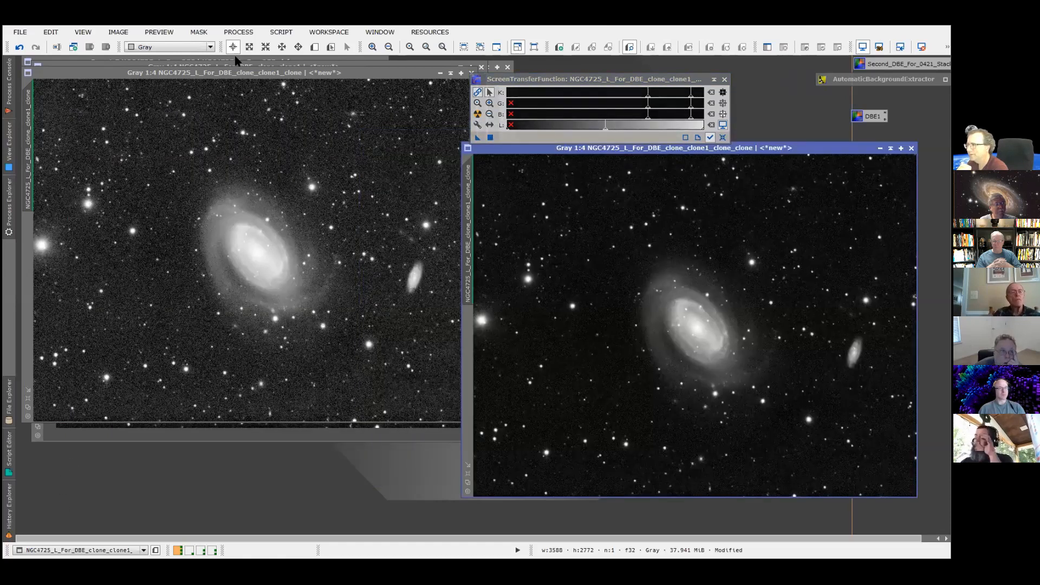
{"action": "left_click", "coordinate": [239, 63]}
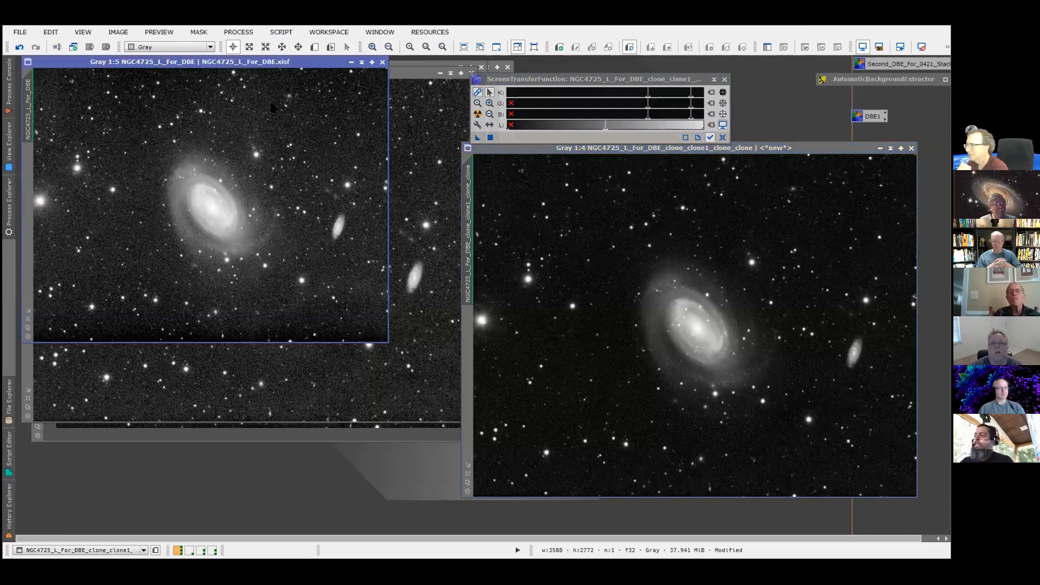
{"action": "left_click_drag", "start_coordinate": [244, 62], "coordinate": [306, 110]}
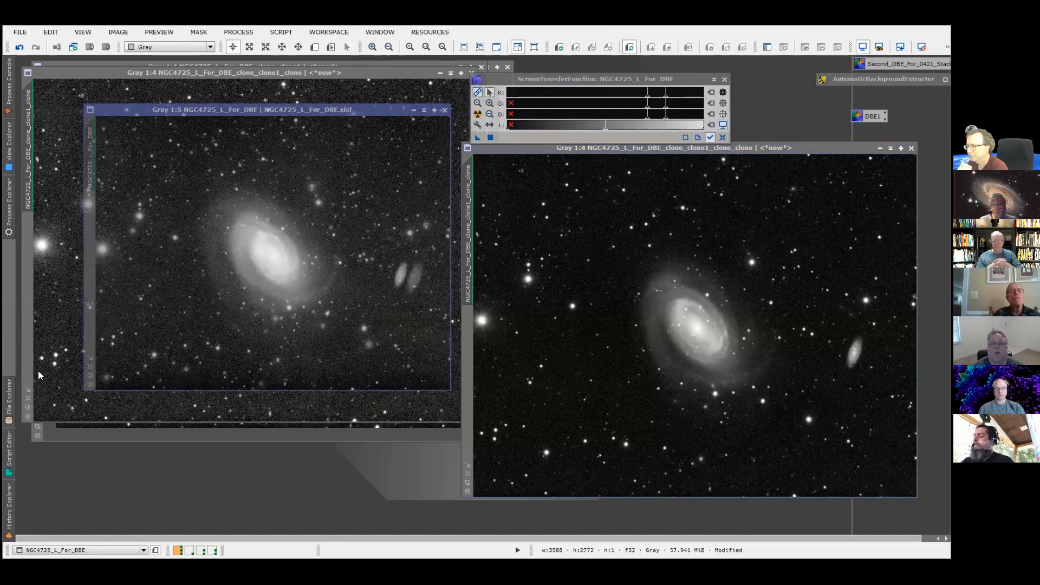
{"action": "double_click", "coordinate": [333, 125]}
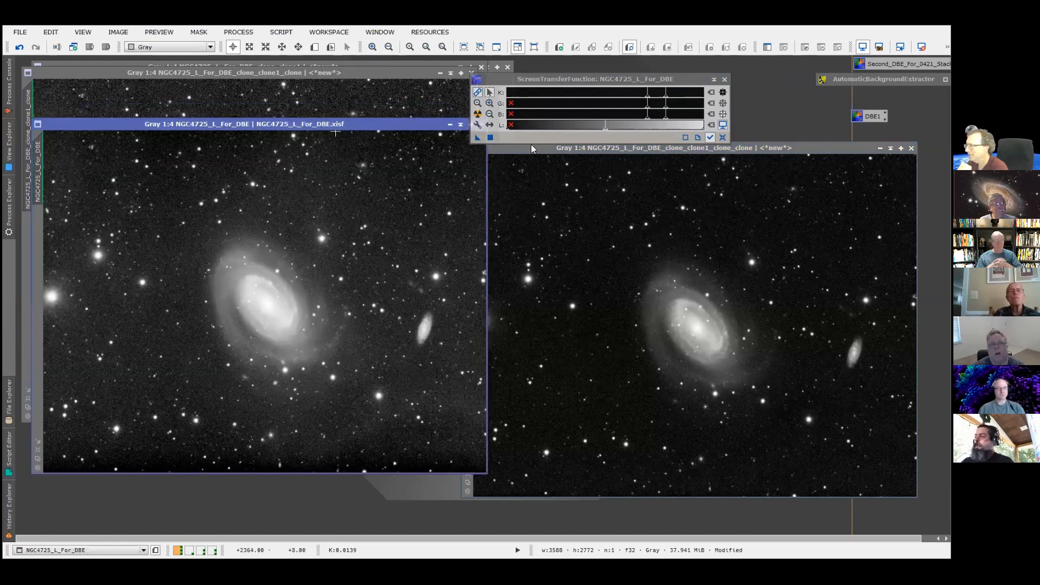
{"action": "left_click_drag", "start_coordinate": [379, 124], "coordinate": [358, 148]}
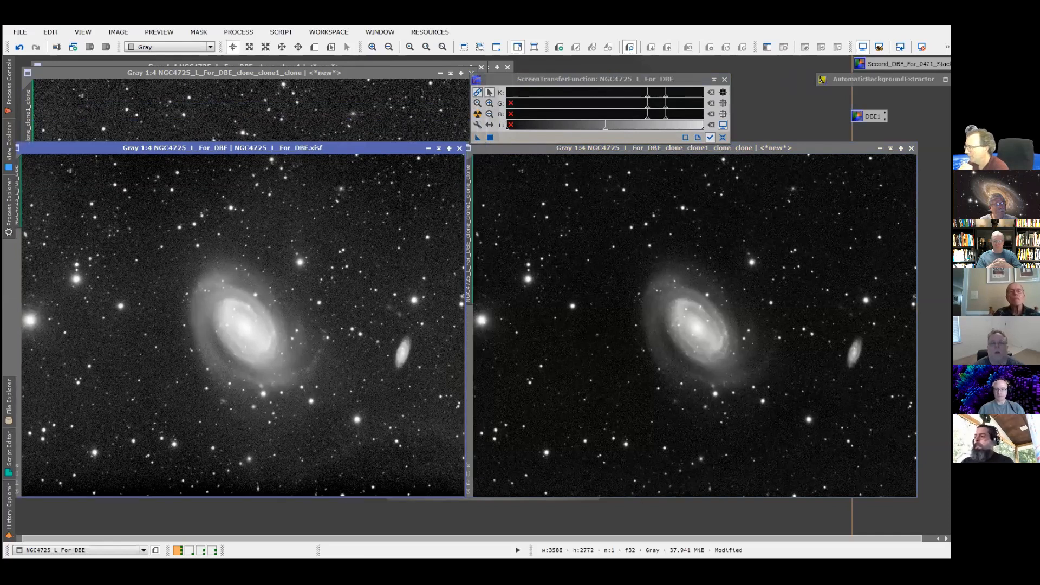
- Match the original's screen stretch to the newest clone's and lower the midtones balance to brighten the comparison
{"action": "left_click", "coordinate": [636, 496]}
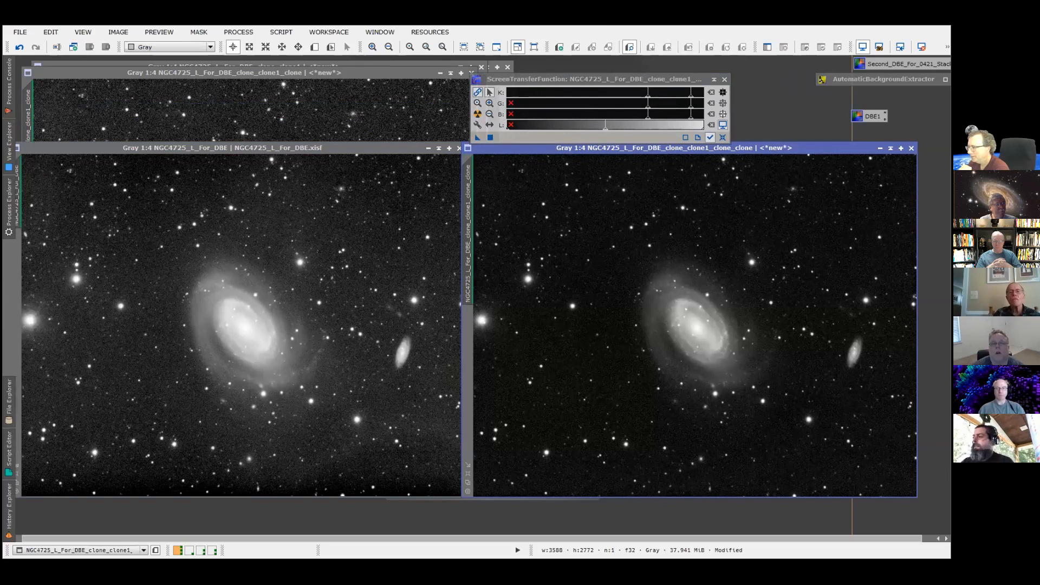
{"action": "left_click", "coordinate": [385, 441]}
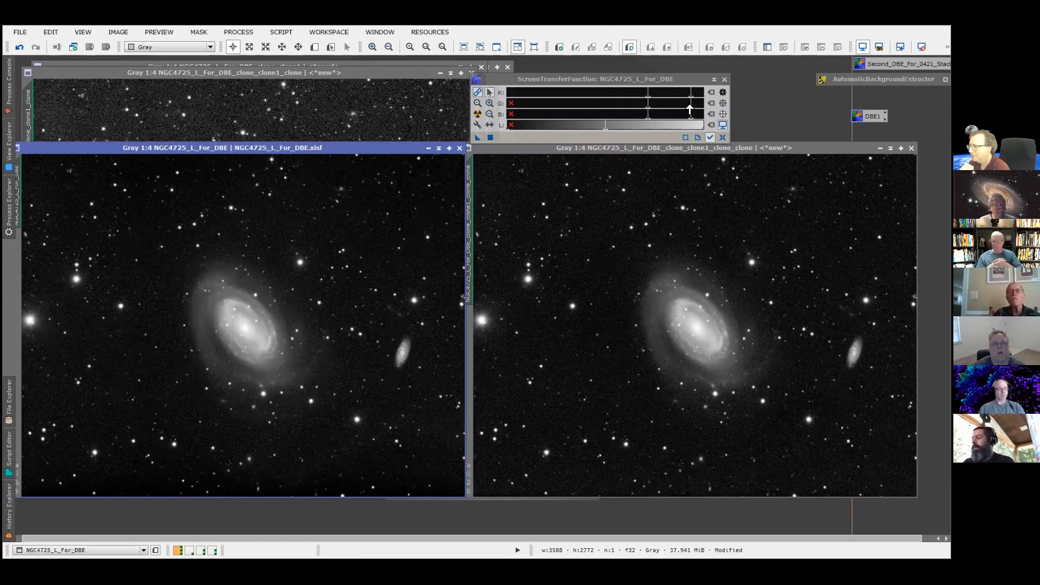
{"action": "left_click", "coordinate": [664, 148]}
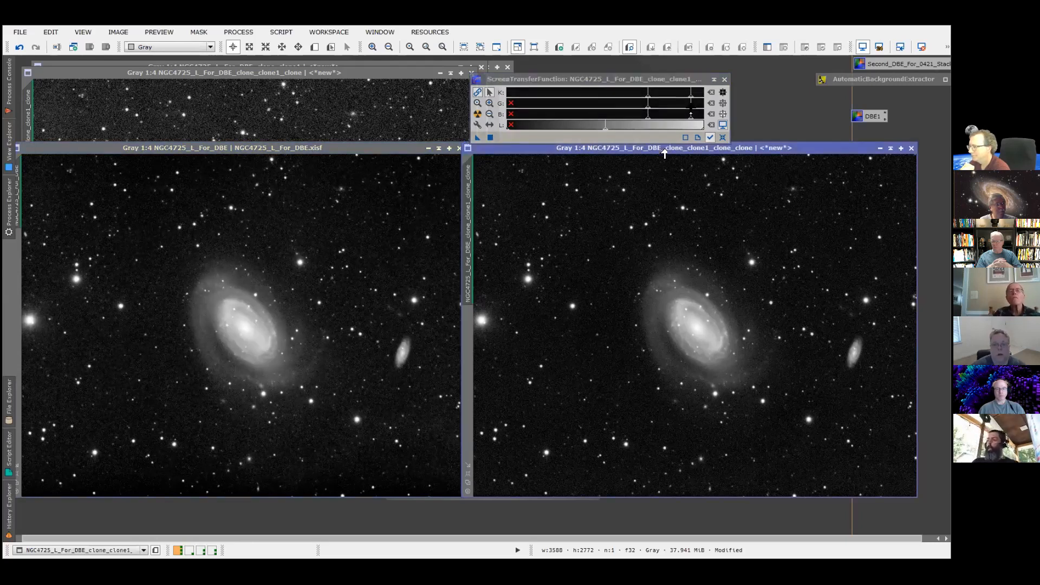
{"action": "left_click_drag", "start_coordinate": [691, 108], "coordinate": [678, 108]}
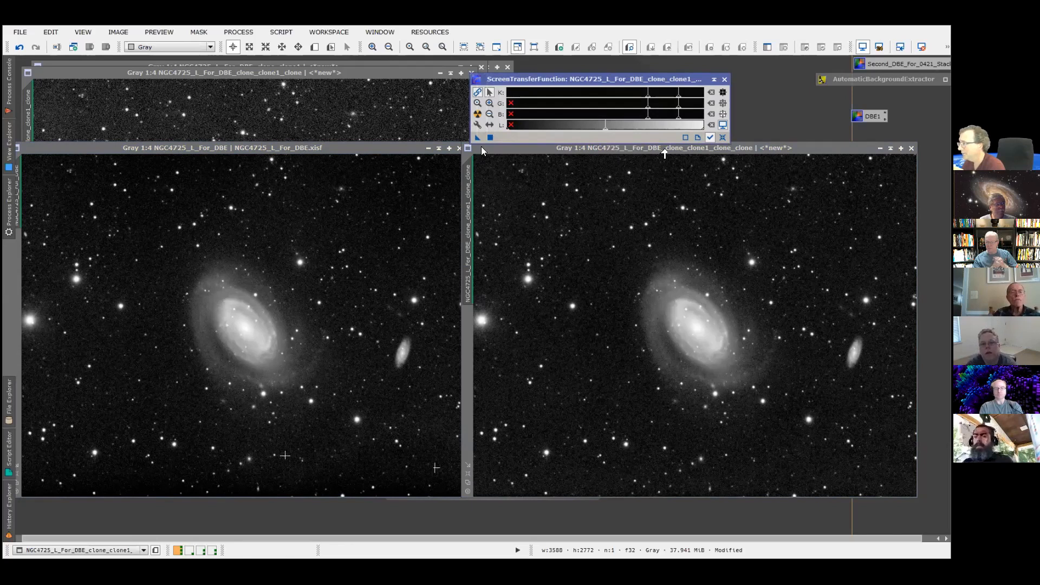
- Move the newest clone's window over the original image and stack the DBE2 and DBE3 icons directly below DBE1
{"action": "left_click_drag", "start_coordinate": [619, 149], "coordinate": [309, 149]}
{"action": "left_click_drag", "start_coordinate": [871, 158], "coordinate": [875, 133]}
{"action": "left_click_drag", "start_coordinate": [874, 180], "coordinate": [877, 150]}
- Launch DynamicBackgroundExtraction from the DBE3 icon on the newest clone and add background samples along the image's lower-left edge
{"action": "right_click", "coordinate": [876, 148]}
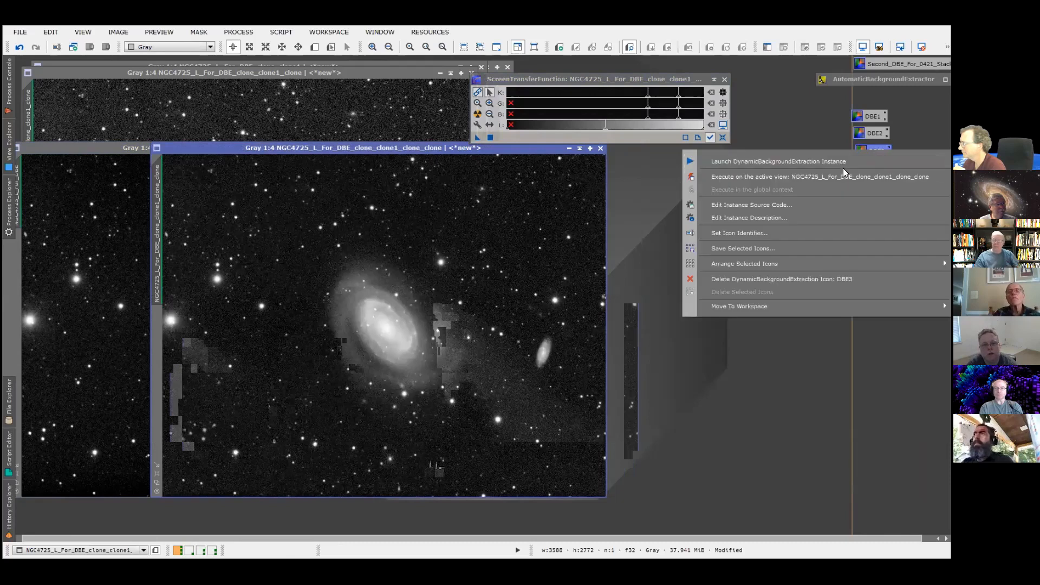
{"action": "left_click", "coordinate": [837, 162]}
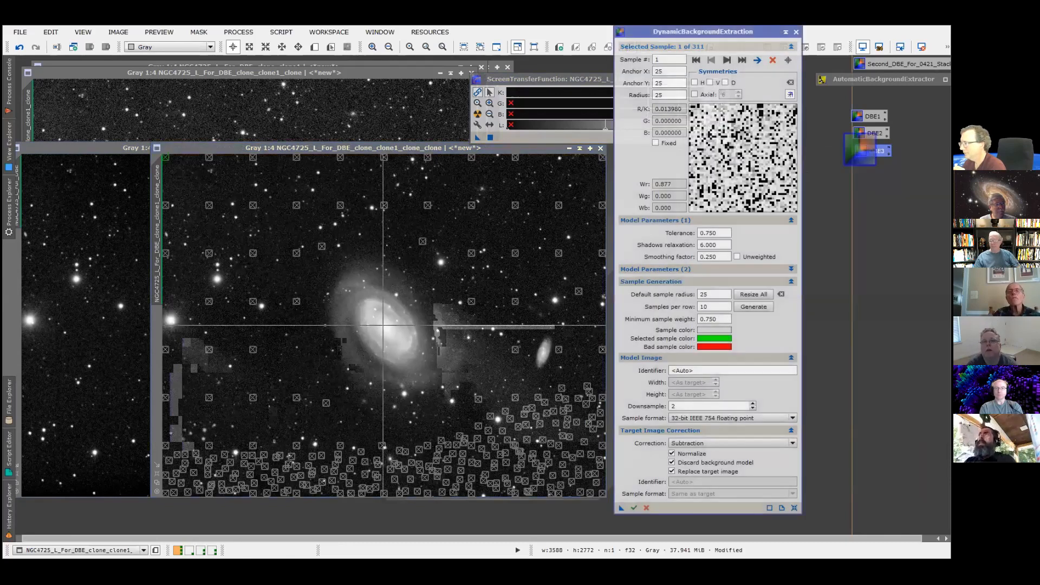
{"action": "left_click", "coordinate": [222, 442]}
{"action": "left_click", "coordinate": [209, 431]}
{"action": "left_click", "coordinate": [190, 422]}
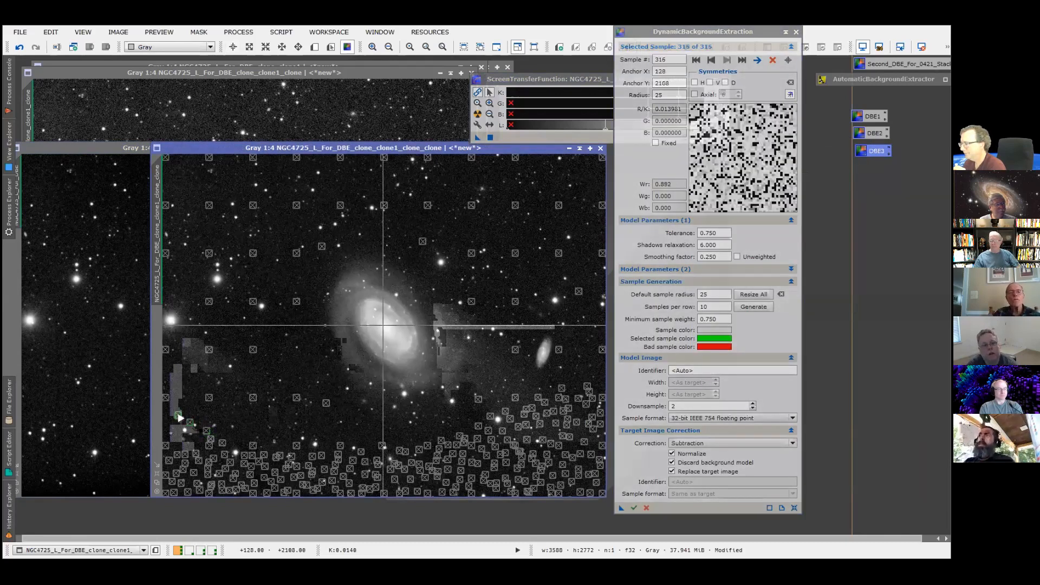
- Add background samples along the upper edge of the dense sample cluster in the lower-left part of the galaxy image
{"action": "left_click", "coordinate": [181, 415]}
{"action": "left_click_drag", "start_coordinate": [181, 415], "coordinate": [185, 413]}
{"action": "left_click", "coordinate": [222, 427]}
{"action": "left_click", "coordinate": [249, 433]}
{"action": "left_click", "coordinate": [275, 433]}
{"action": "left_click", "coordinate": [308, 442]}
{"action": "left_click", "coordinate": [334, 440]}
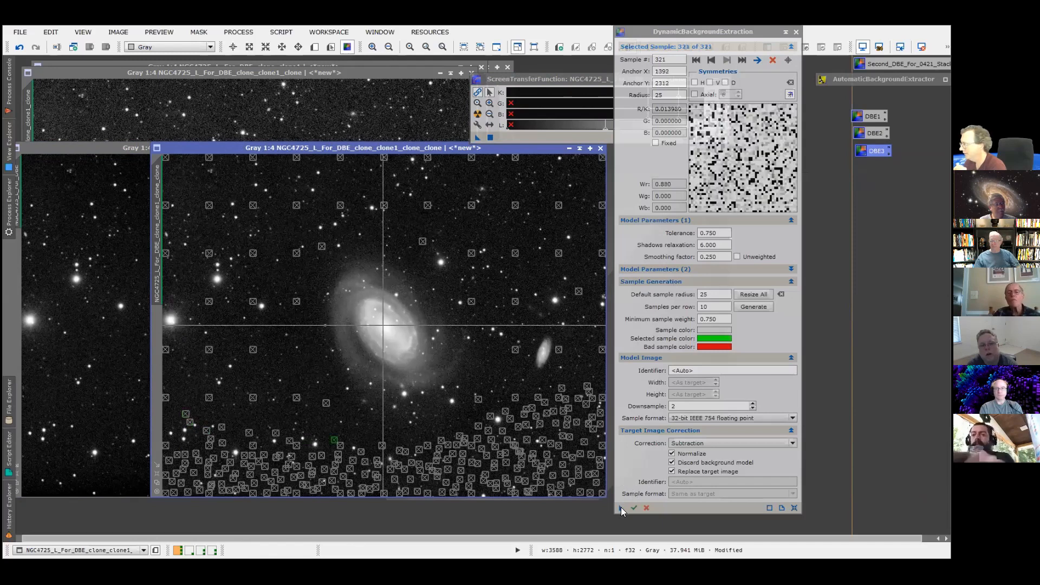
- Store the current DynamicBackgroundExtraction settings as a process icon on the workspace and name it dbe4
{"action": "right_click", "coordinate": [783, 260]}
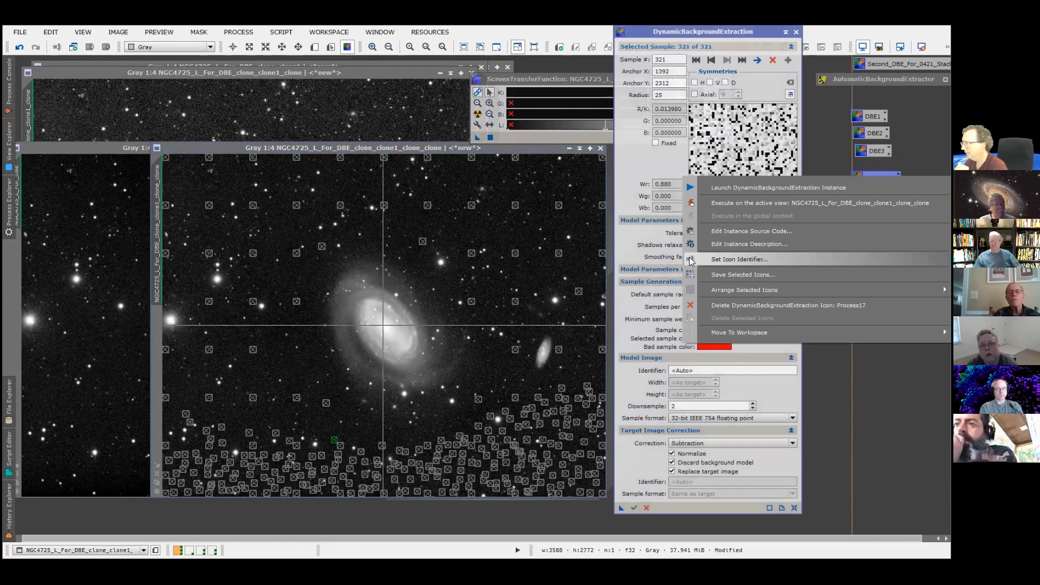
{"action": "left_click", "coordinate": [944, 329]}
{"action": "type", "text": "dbe4"}
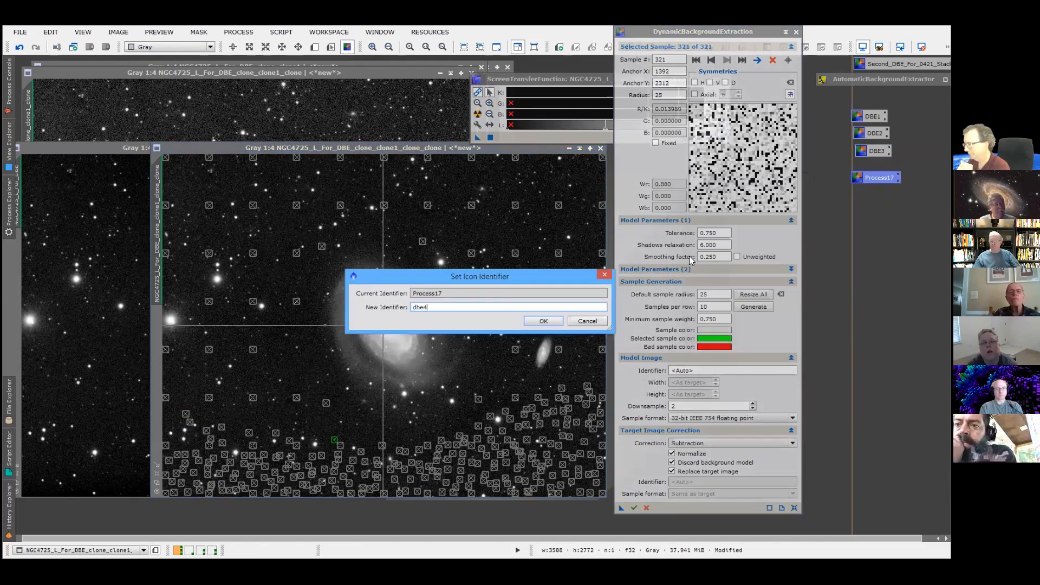
{"action": "left_click", "coordinate": [540, 319]}
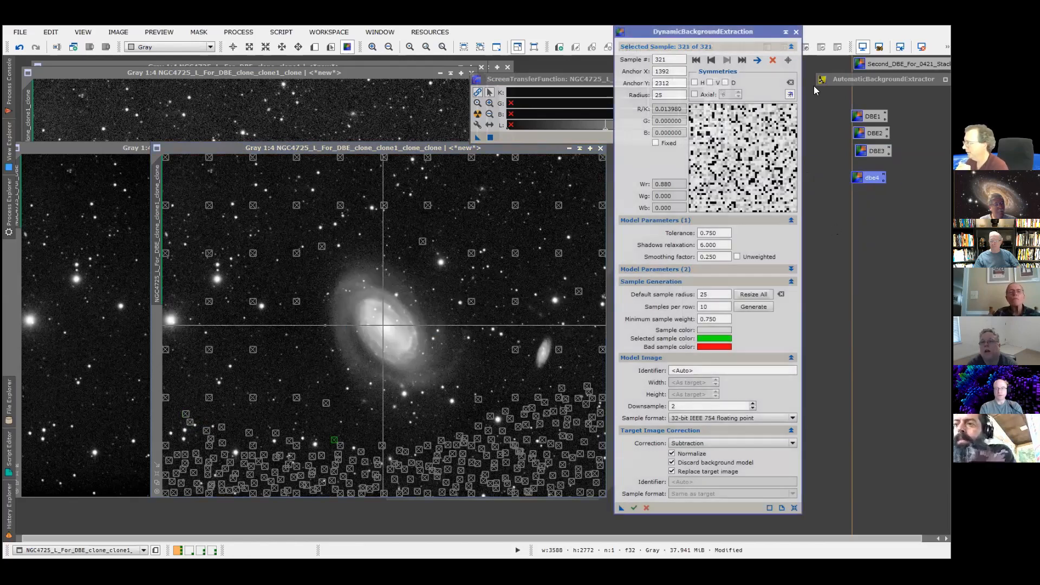
- Cancel the active DynamicBackgroundExtraction session and place the dbe4 icon directly under DBE3
{"action": "left_click", "coordinate": [797, 32]}
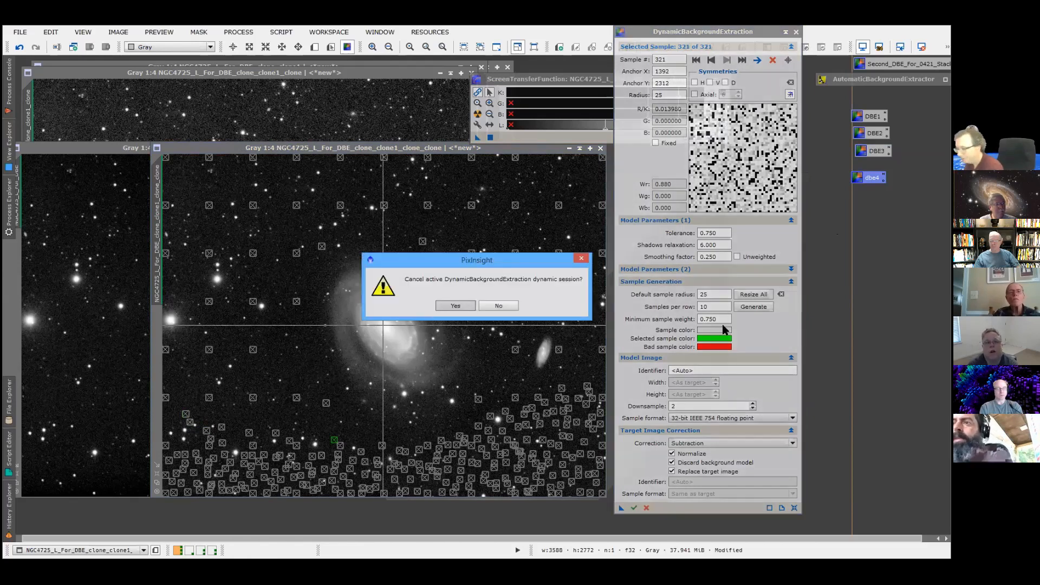
{"action": "key", "text": "Return"}
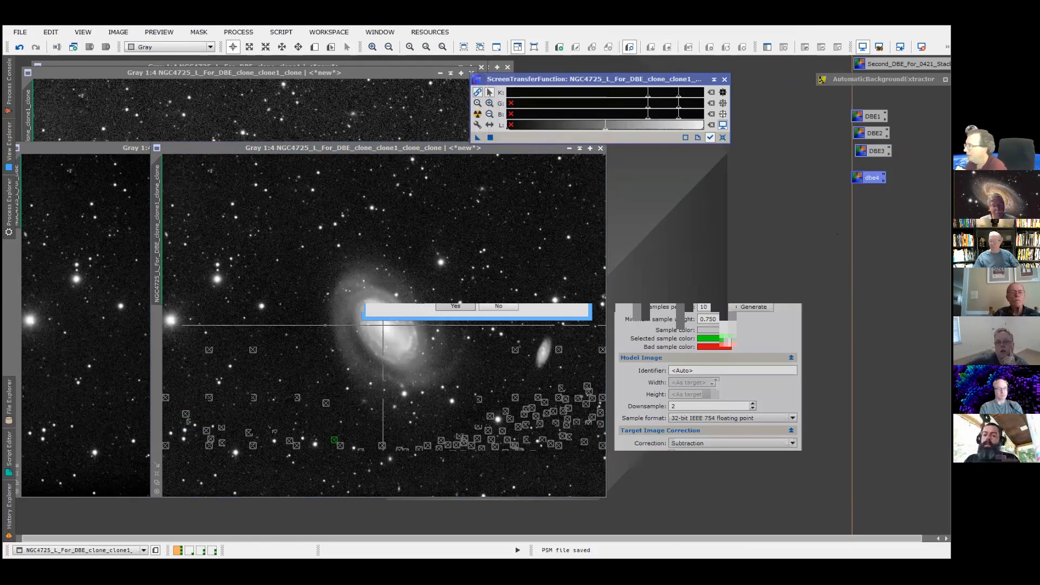
{"action": "left_click_drag", "start_coordinate": [870, 177], "coordinate": [870, 166]}
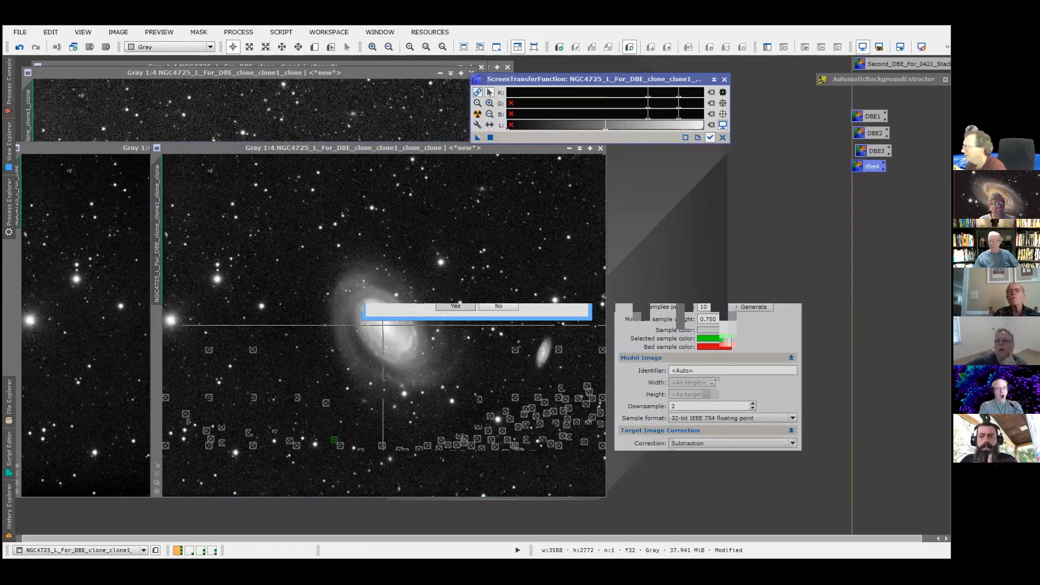
- Select the DBE1, DBE2, DBE3 and dbe4 process icons together and start saving the selected icons
{"action": "right_click", "coordinate": [870, 166]}
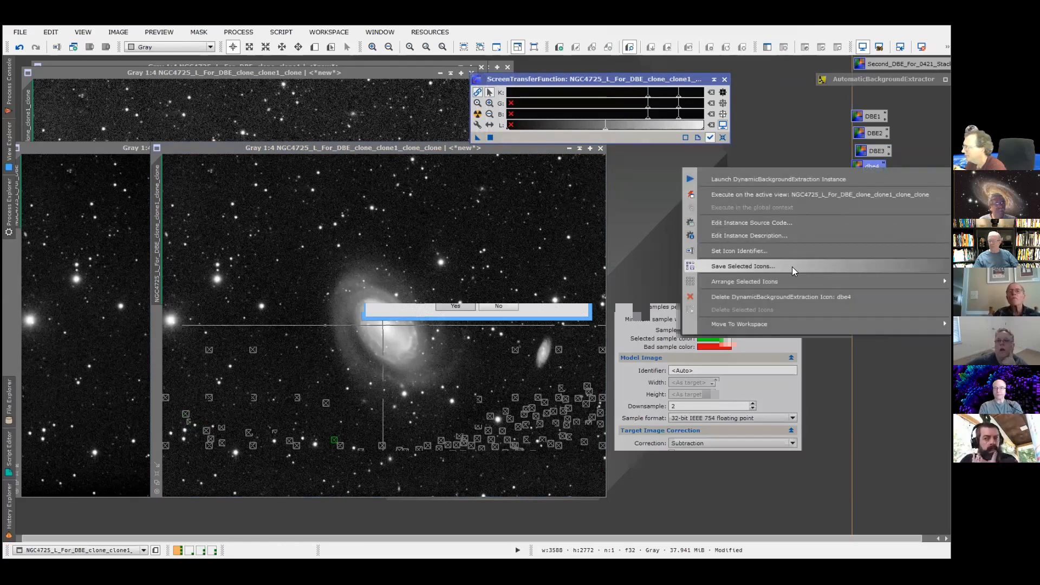
{"action": "left_click_drag", "start_coordinate": [828, 106], "coordinate": [895, 189]}
{"action": "right_click", "coordinate": [870, 165]}
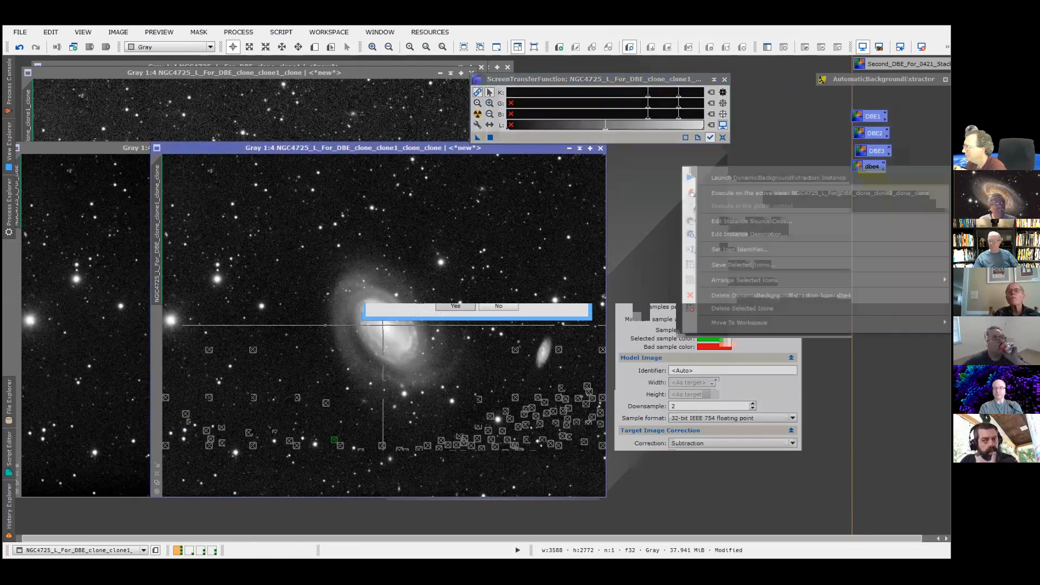
{"action": "left_click", "coordinate": [749, 265]}
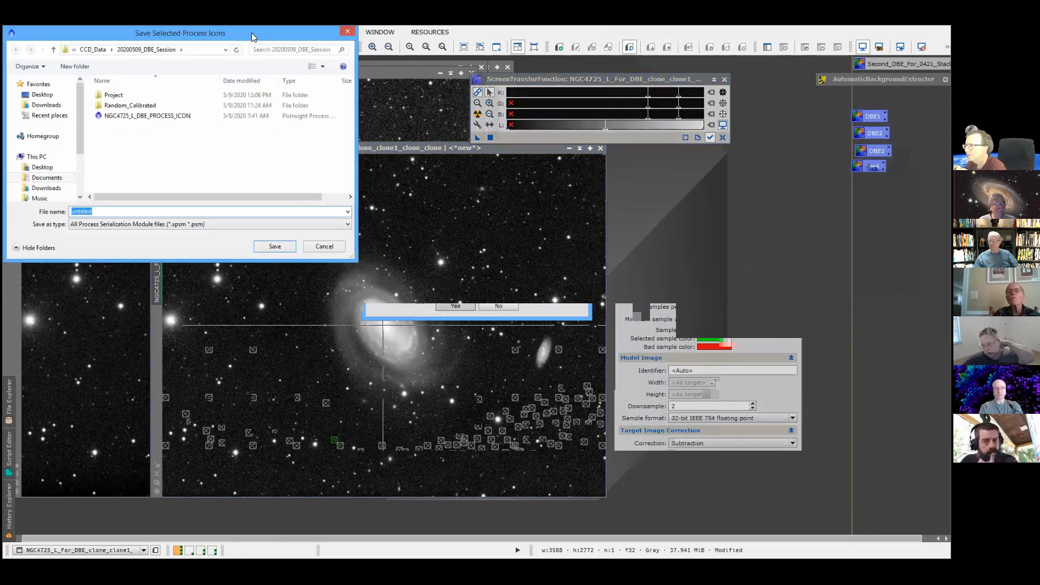
- Save the selected process icons under the file name dbeset in the 20200509_DBE_Session folder
{"action": "left_click_drag", "start_coordinate": [251, 32], "coordinate": [694, 105]}
{"action": "left_click", "coordinate": [588, 282]}
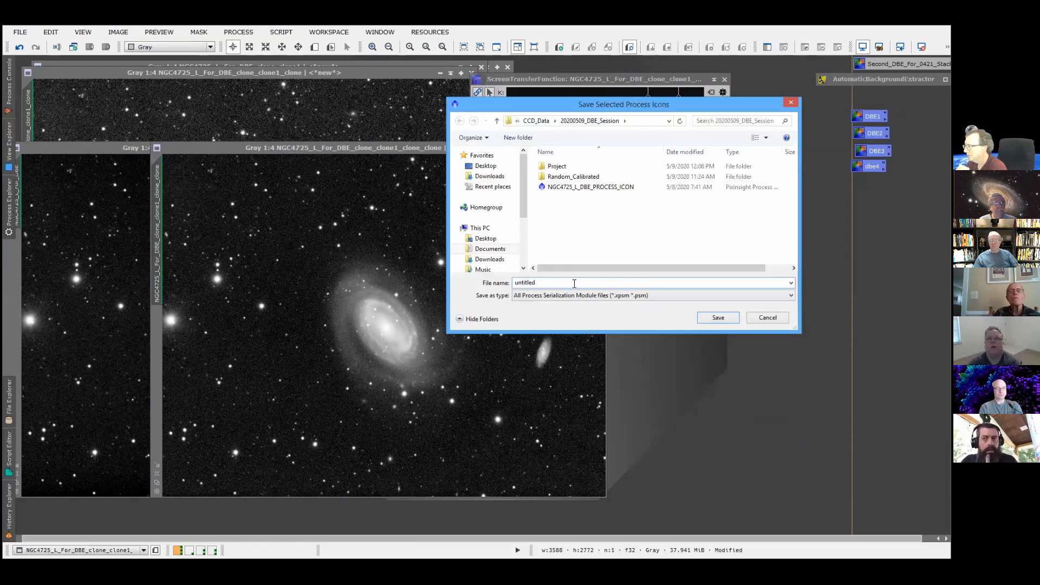
{"action": "key", "text": "BackSpace"}
{"action": "key", "text": "BackSpace"}
{"action": "key", "text": "BackSpace"}
{"action": "key", "text": "BackSpace"}
{"action": "key", "text": "BackSpace"}
{"action": "key", "text": "BackSpace"}
{"action": "key", "text": "BackSpace"}
{"action": "key", "text": "BackSpace"}
{"action": "type", "text": "dbeset"}
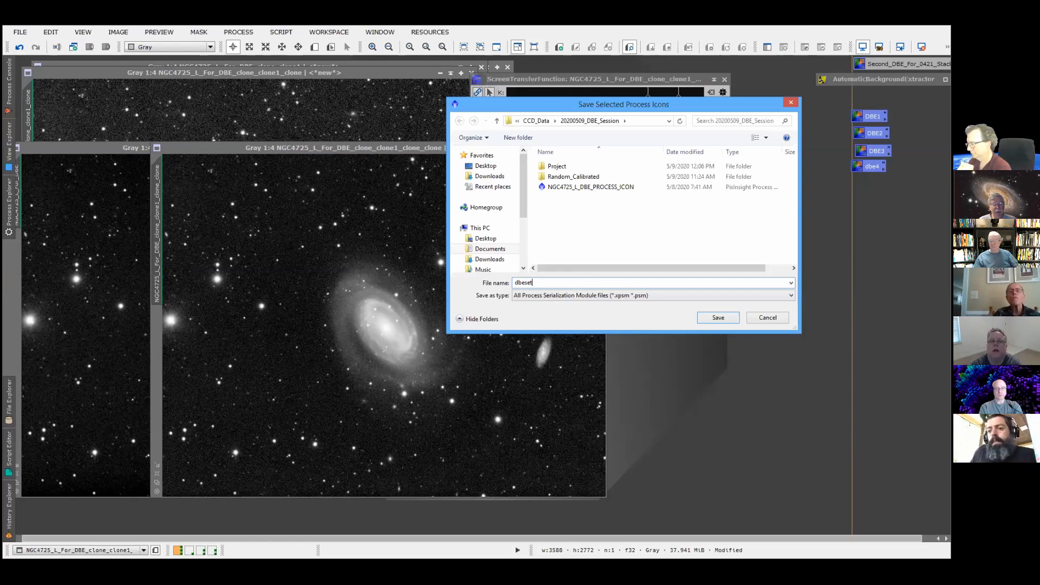
{"action": "left_click", "coordinate": [711, 318]}
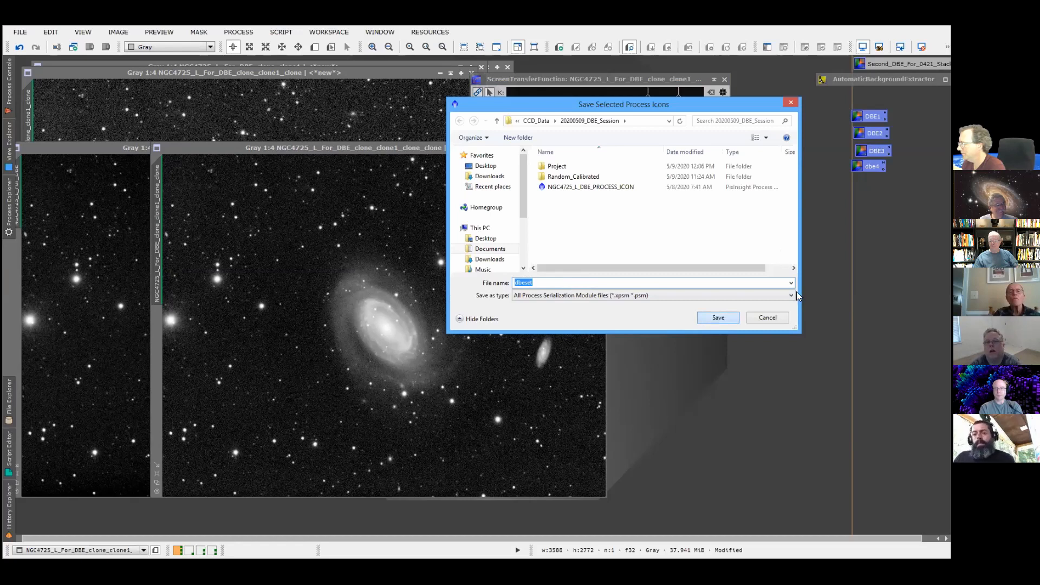
- Look over the workspace commands for loading, merging and saving process icons
{"action": "right_click", "coordinate": [776, 244]}
{"action": "mouse_move", "coordinate": [809, 310]}
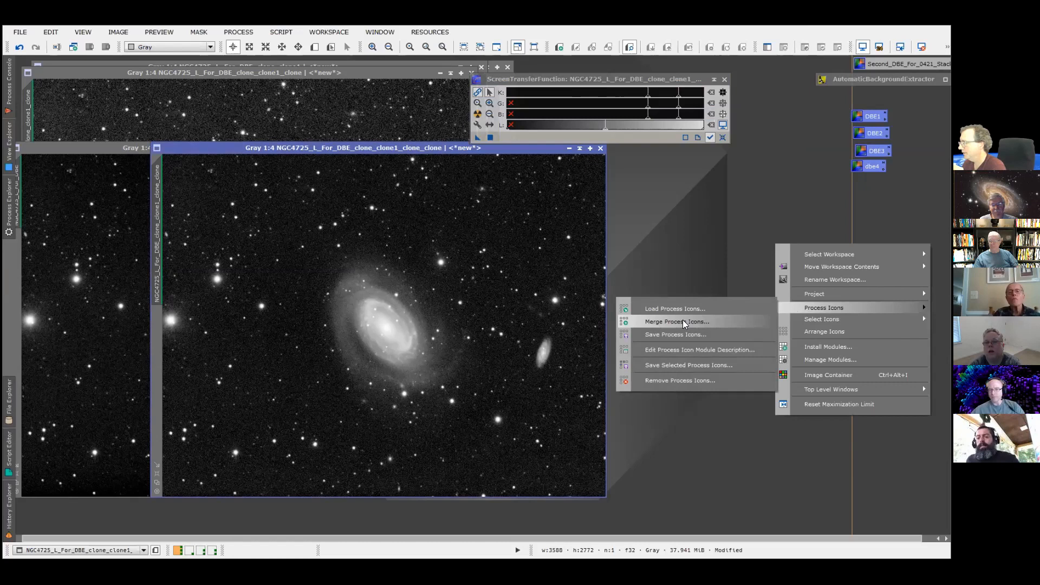
{"action": "left_click", "coordinate": [697, 284]}
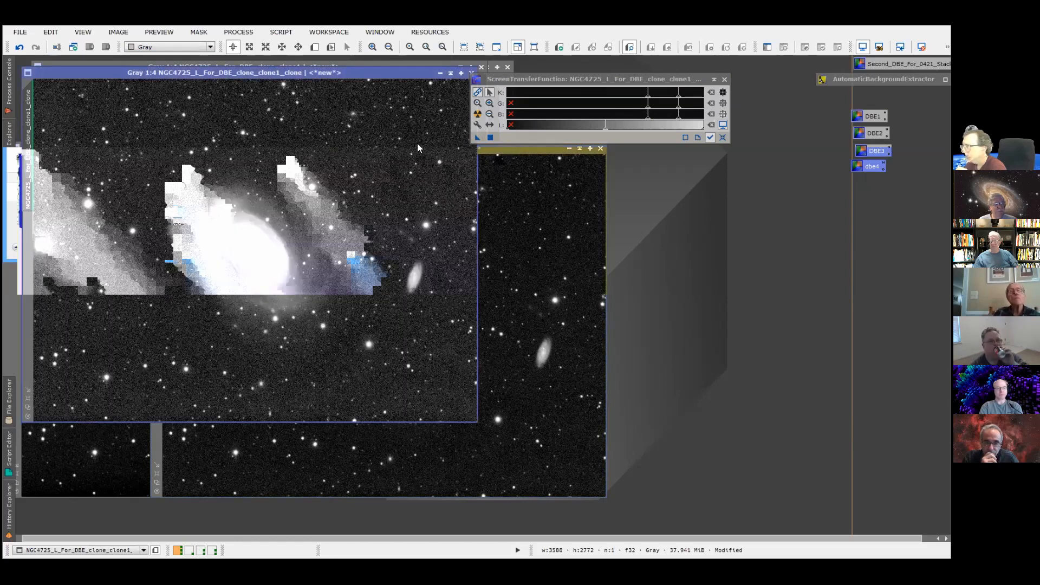
- Move the stacked NGC4725 clone image windows apart so the individual images can be seen
{"action": "left_click_drag", "start_coordinate": [331, 72], "coordinate": [604, 147]}
{"action": "left_click_drag", "start_coordinate": [358, 85], "coordinate": [353, 95]}
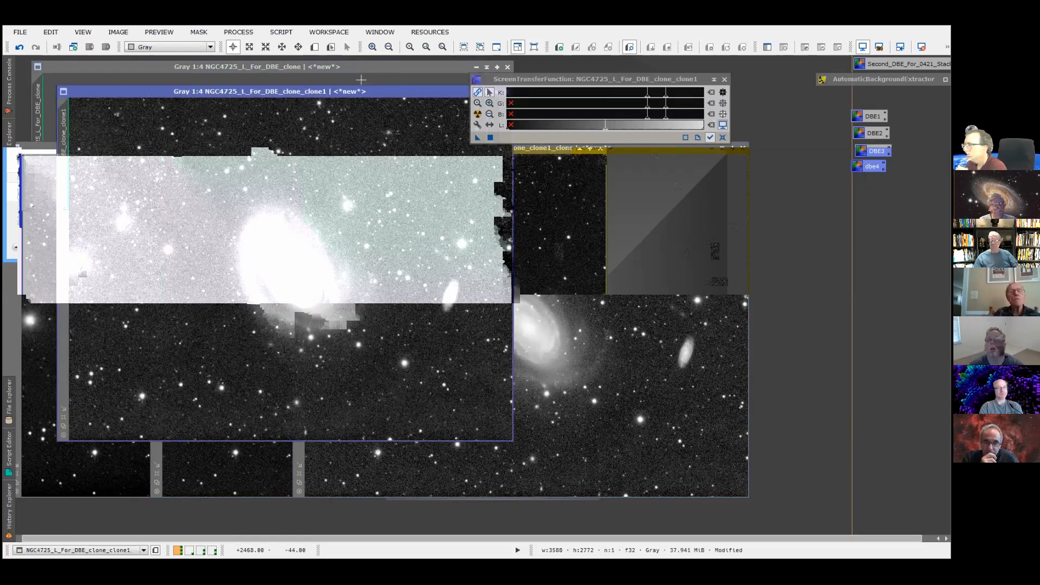
- Start opening an image and browse on NEOASTRO-LINUX to CCD_Data, ASI1600, 20200417_NGC4725_Project, PROCESSING
{"action": "left_click", "coordinate": [20, 32]}
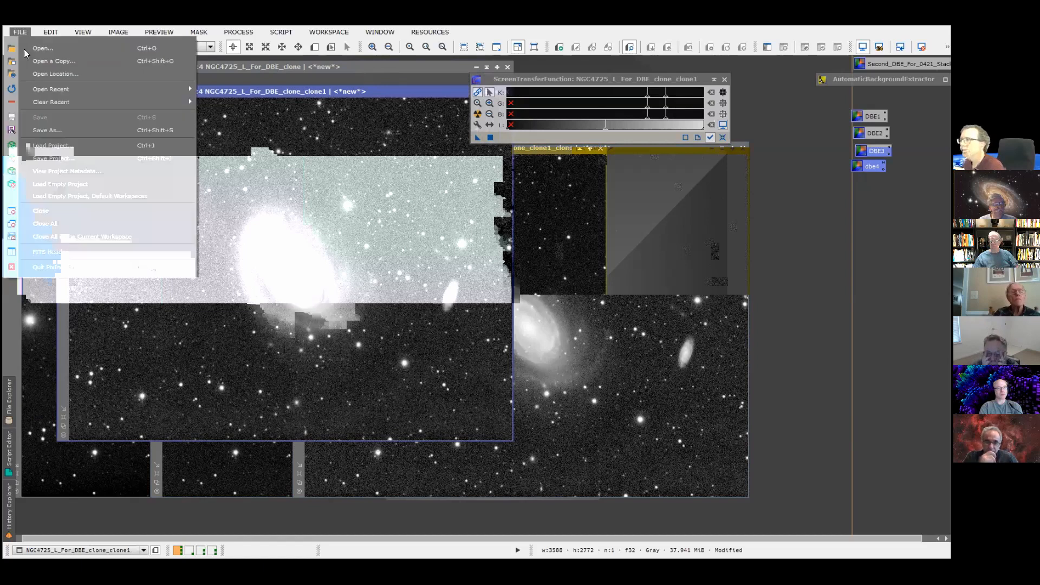
{"action": "left_click", "coordinate": [66, 51]}
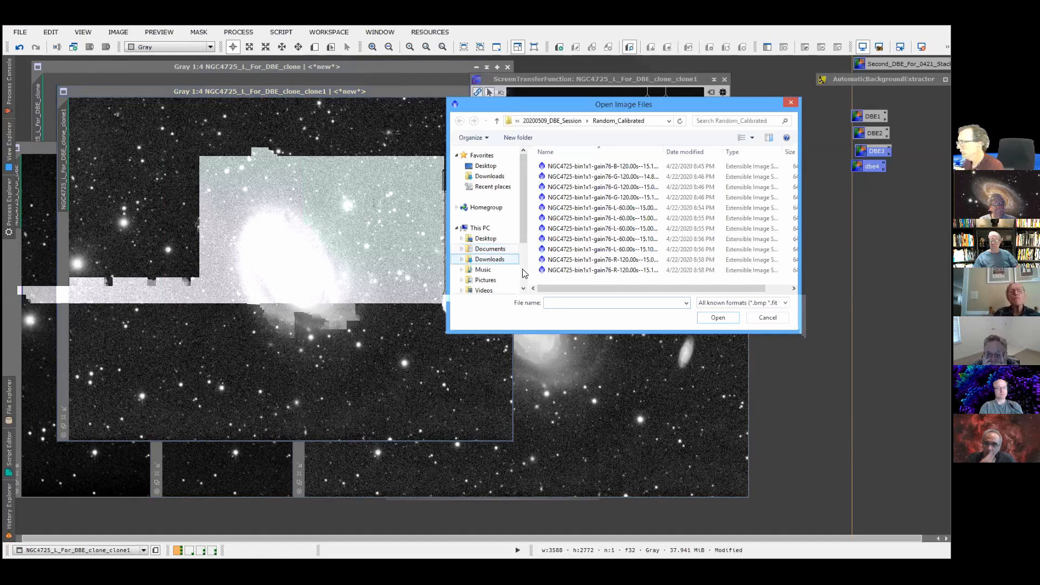
{"action": "scroll", "coordinate": [499, 279], "scroll_direction": "down", "scroll_amount": 2}
{"action": "left_click", "coordinate": [497, 275]}
{"action": "double_click", "coordinate": [571, 167]}
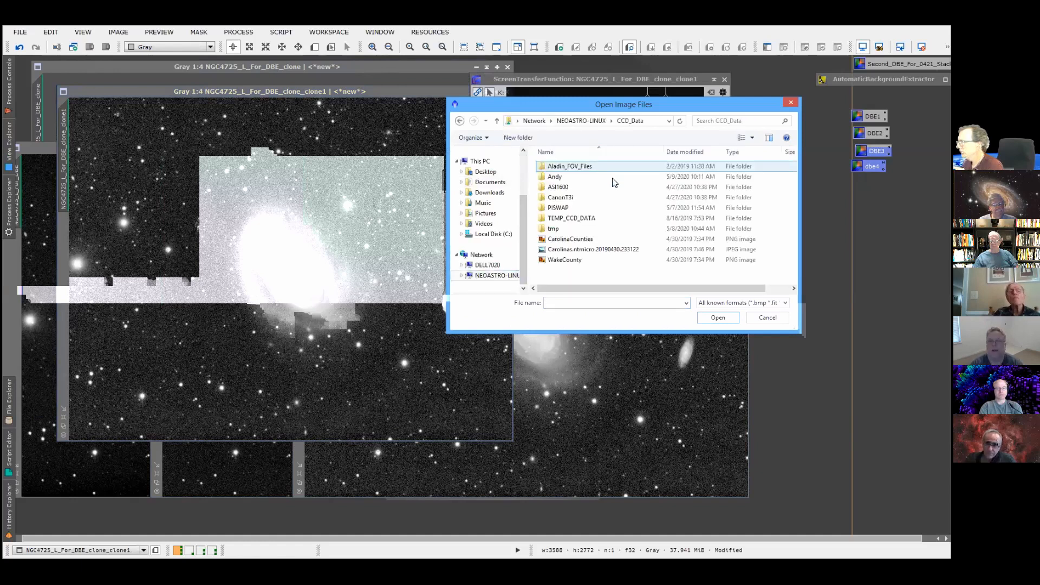
{"action": "double_click", "coordinate": [596, 187]}
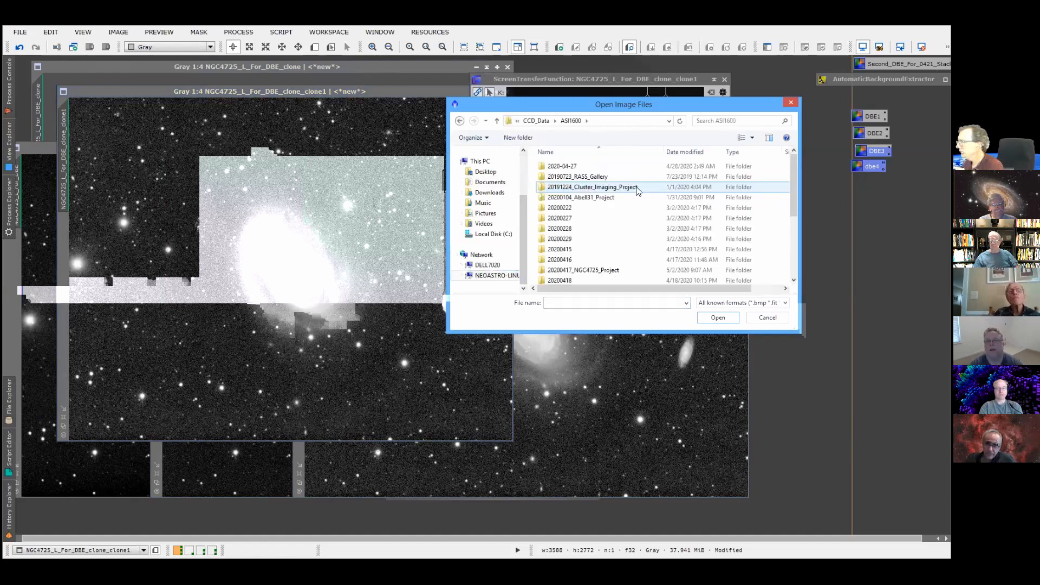
{"action": "scroll", "coordinate": [599, 247], "scroll_direction": "down", "scroll_amount": 1}
{"action": "double_click", "coordinate": [598, 247]}
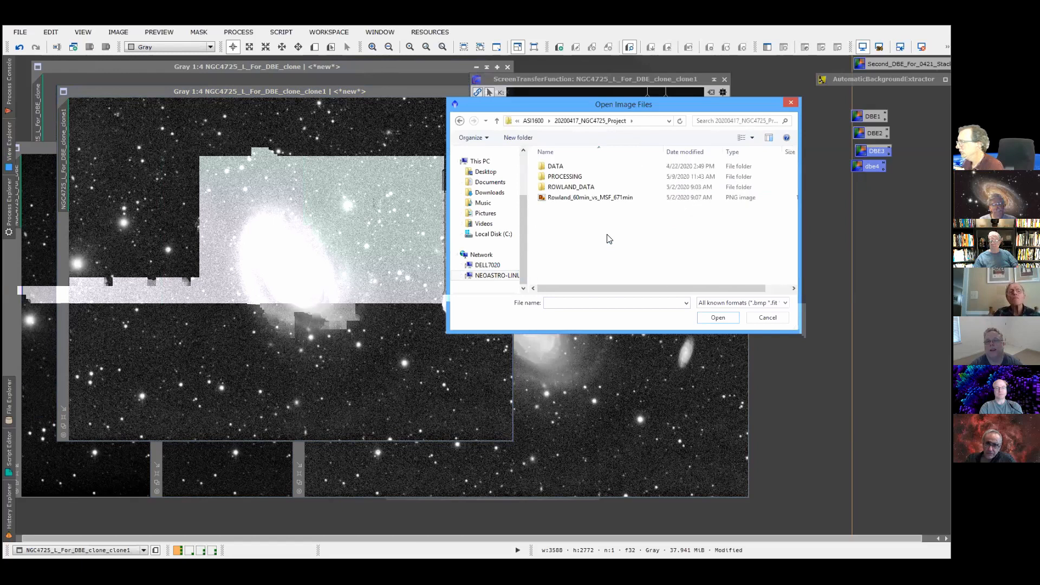
{"action": "double_click", "coordinate": [585, 179]}
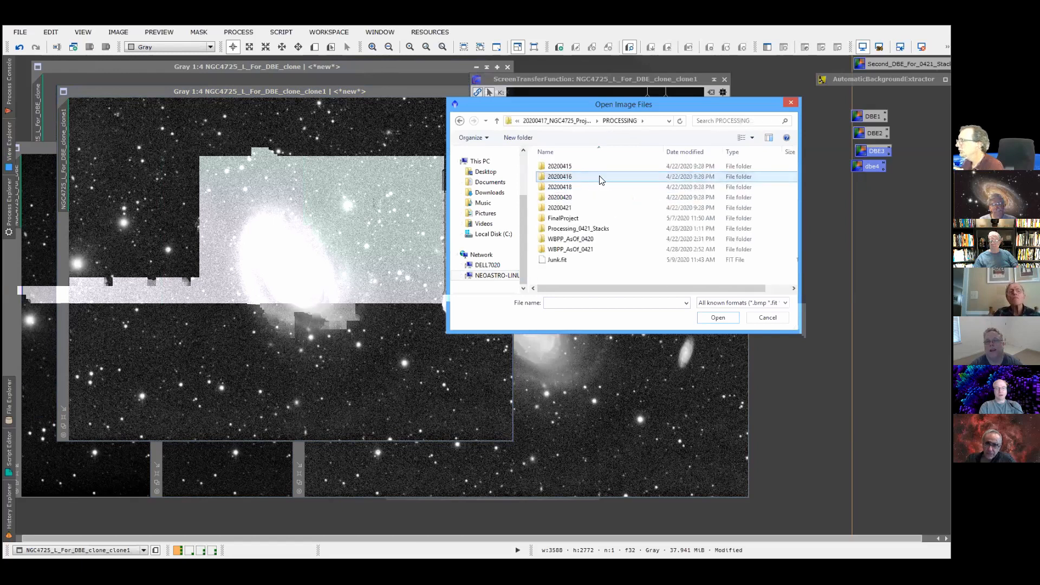
{"action": "double_click", "coordinate": [583, 208]}
{"action": "left_click", "coordinate": [570, 188]}
{"action": "double_click", "coordinate": [570, 188]}
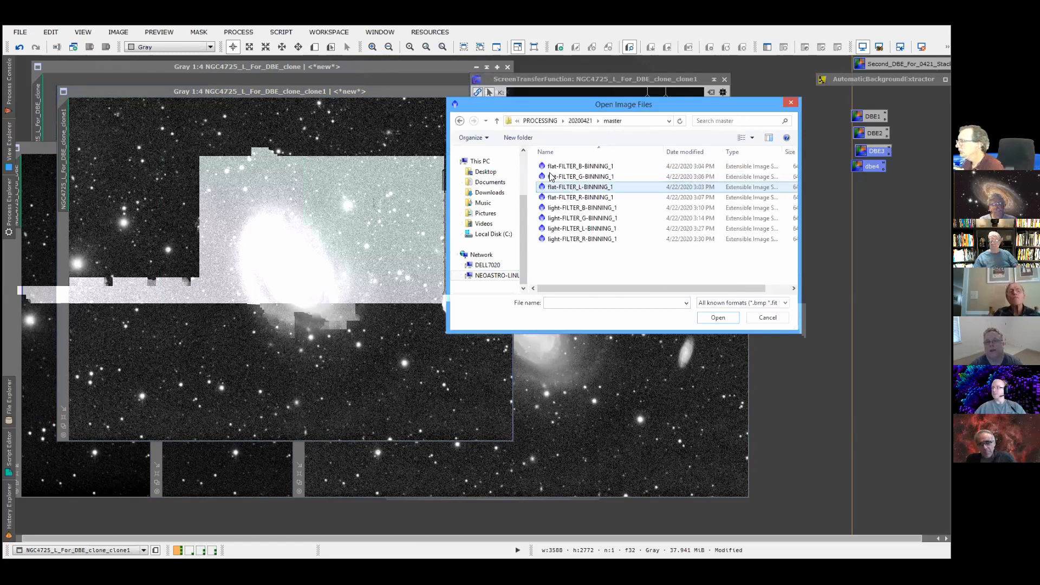
{"action": "left_click", "coordinate": [460, 122]}
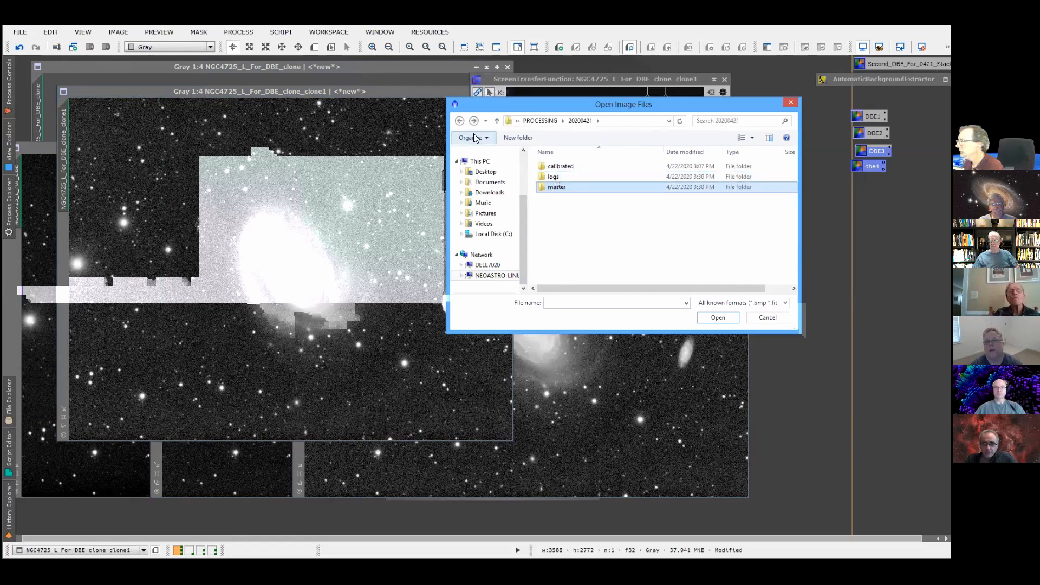
{"action": "left_click", "coordinate": [460, 122]}
- Open the master dark dark-BINNING_1-EXPTIME_120 from the 20200418 master folder
{"action": "double_click", "coordinate": [576, 189]}
{"action": "double_click", "coordinate": [570, 188]}
{"action": "left_click", "coordinate": [615, 186]}
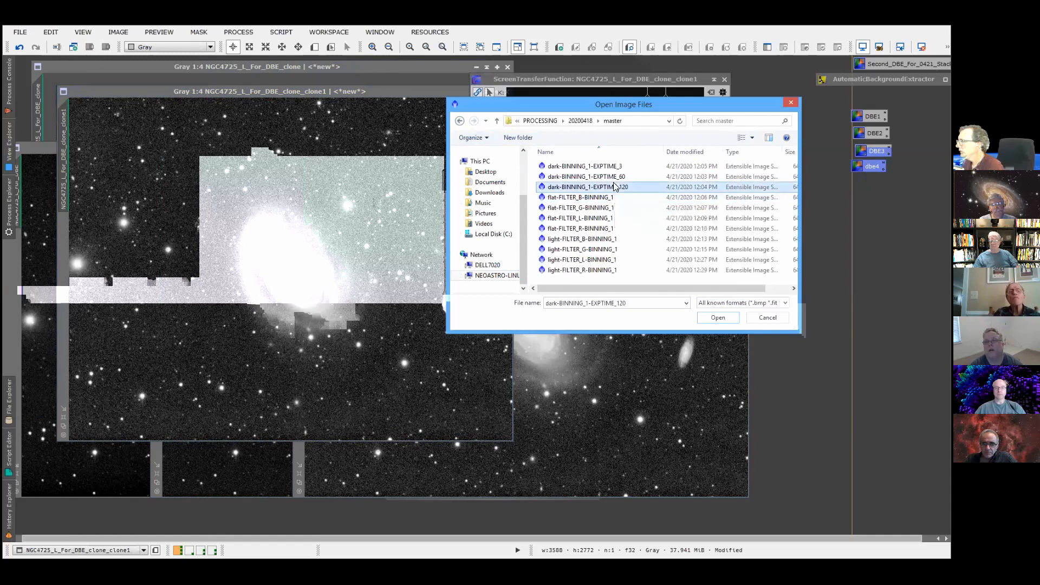
{"action": "double_click", "coordinate": [615, 187]}
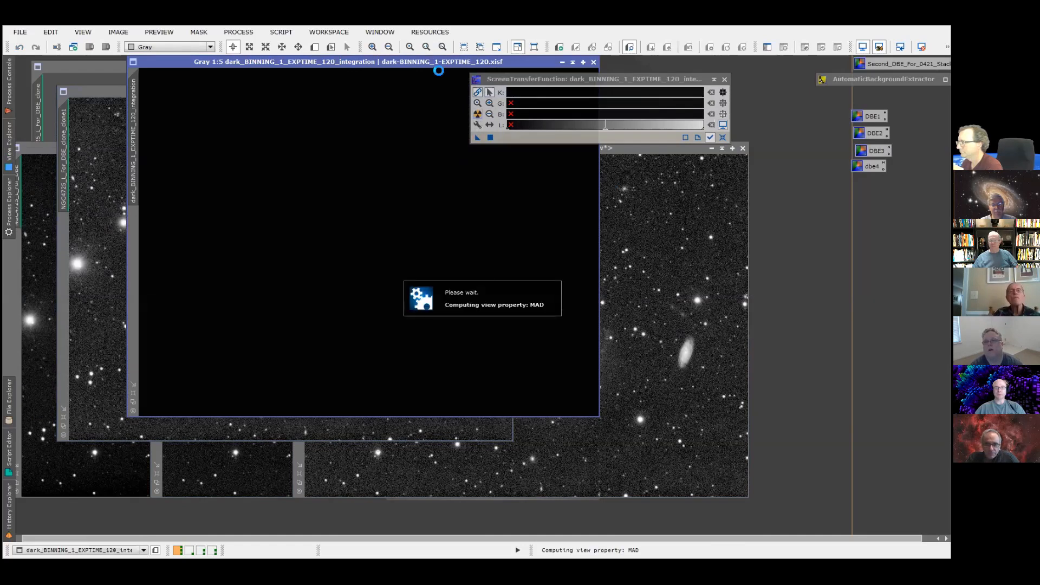
- Reposition the master dark's window, auto-stretch its display and adjust the ScreenTransferFunction shadows to bring out the edge glow
{"action": "left_click_drag", "start_coordinate": [402, 113], "coordinate": [293, 209]}
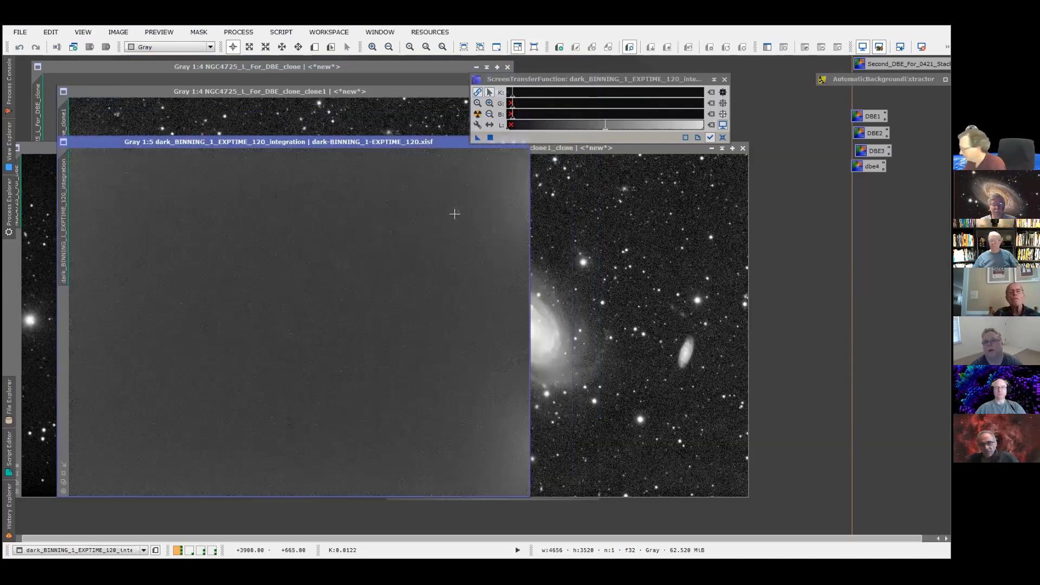
{"action": "left_click", "coordinate": [478, 115]}
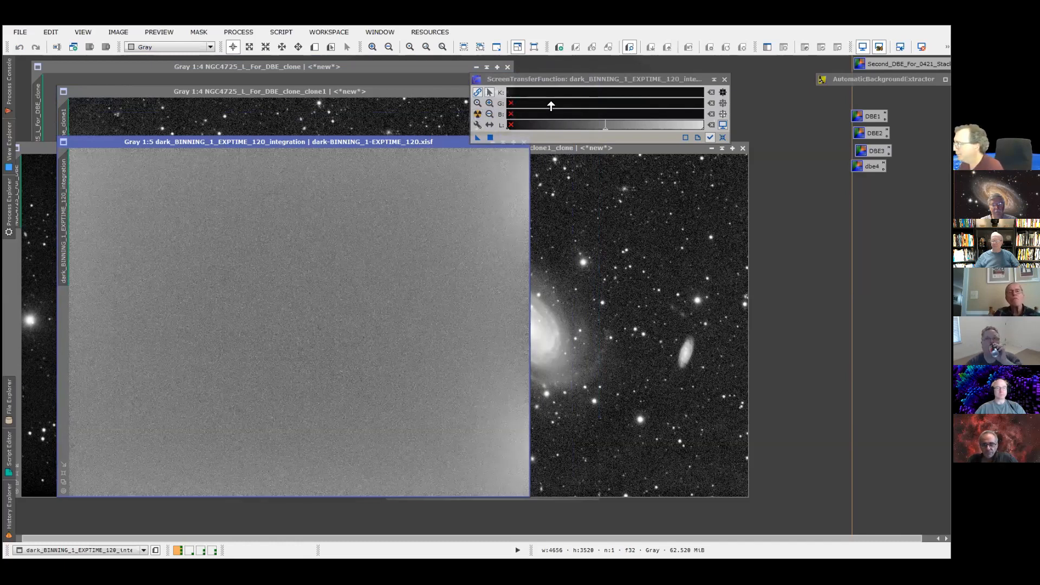
{"action": "left_click", "coordinate": [564, 81]}
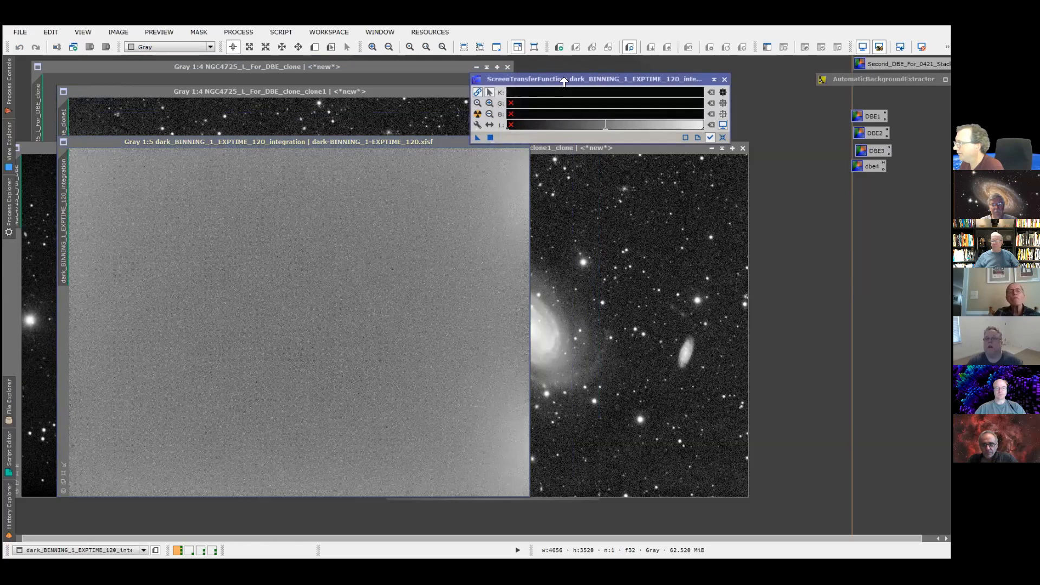
{"action": "left_click_drag", "start_coordinate": [619, 109], "coordinate": [579, 111]}
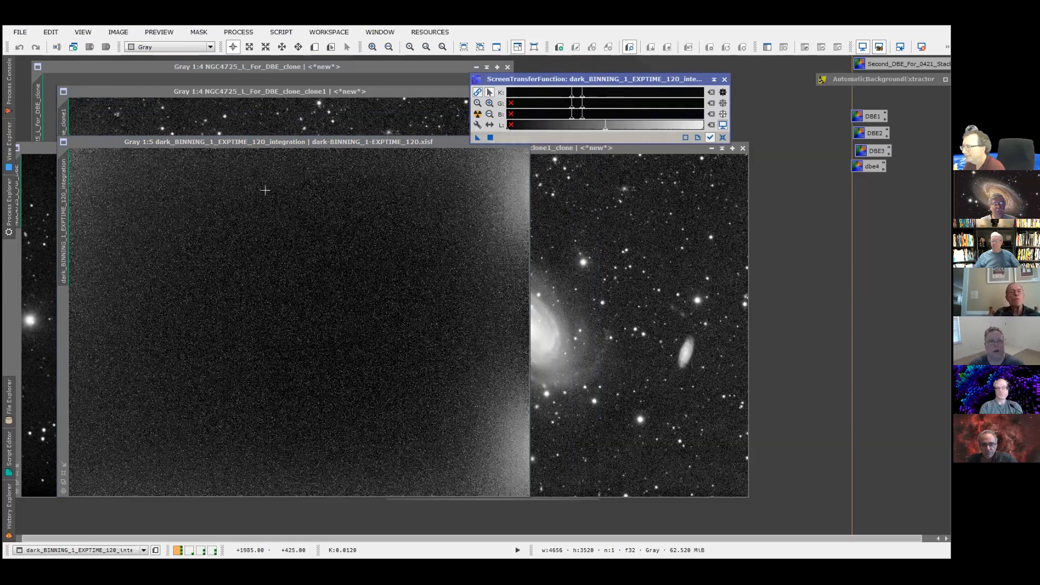
{"action": "left_click", "coordinate": [247, 34]}
{"action": "mouse_move", "coordinate": [253, 48]}
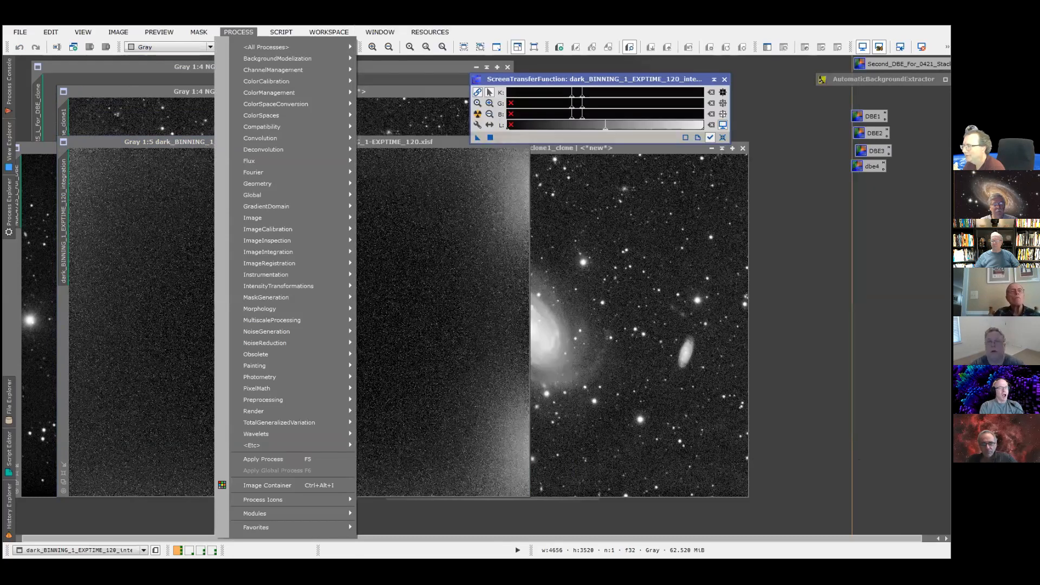
{"action": "left_click", "coordinate": [208, 143]}
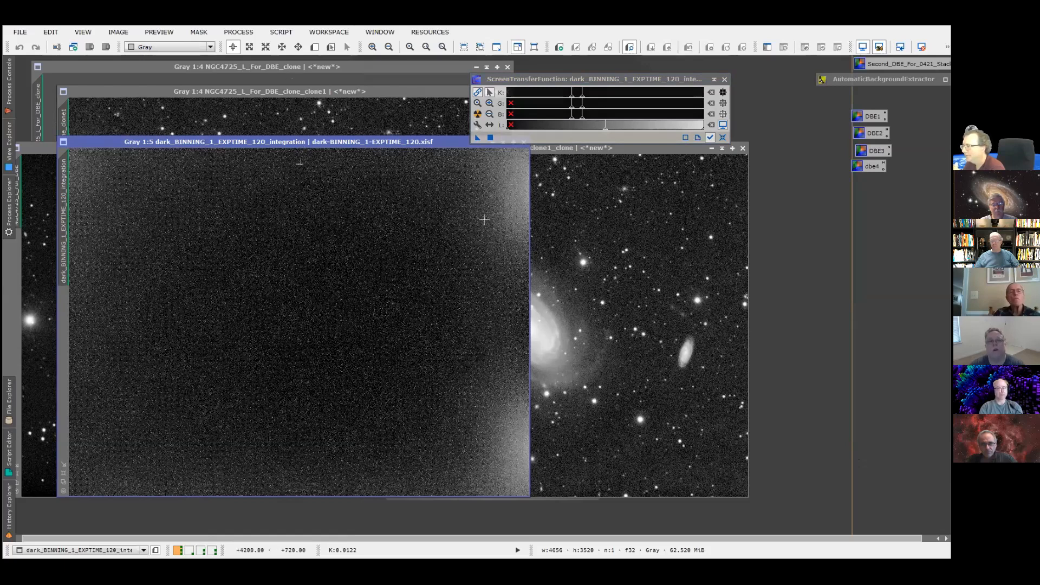
- Start DynamicBackgroundExtraction with the dark_BINNING_1_EXPTIME_120_integration image as its target
{"action": "left_click", "coordinate": [244, 32]}
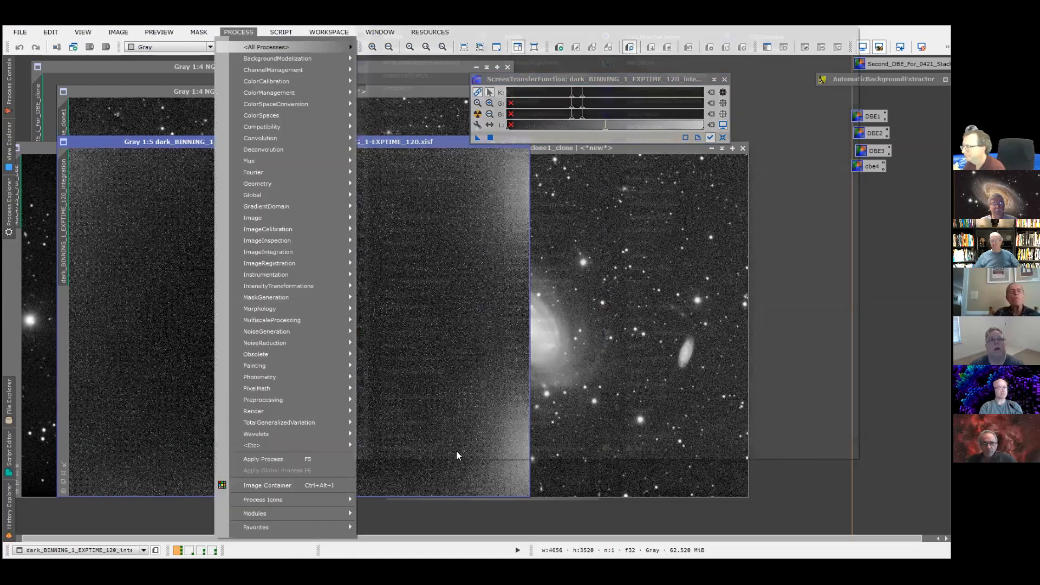
{"action": "mouse_move", "coordinate": [265, 47]}
{"action": "left_click", "coordinate": [563, 76]}
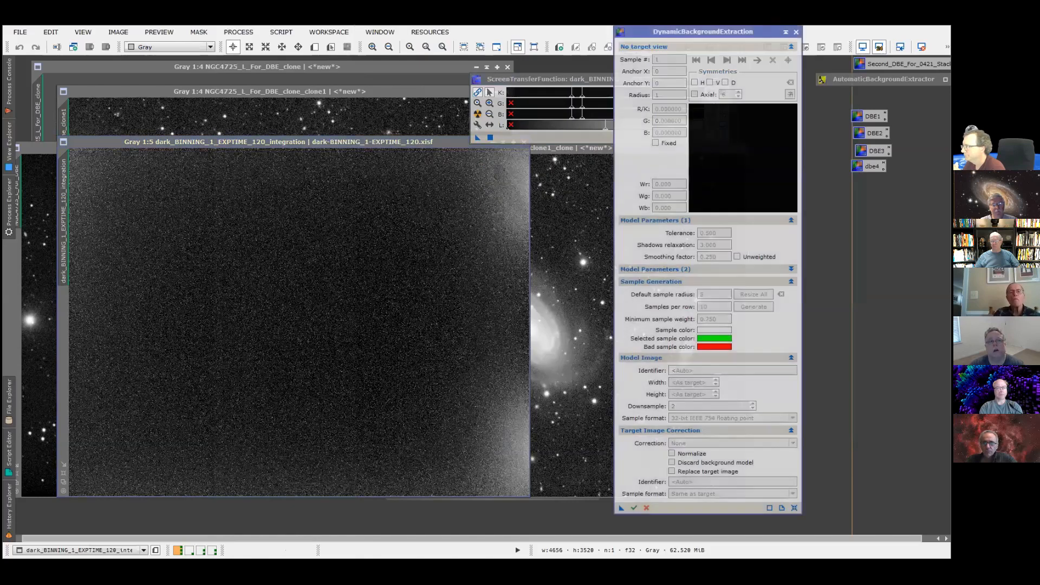
{"action": "left_click", "coordinate": [451, 198]}
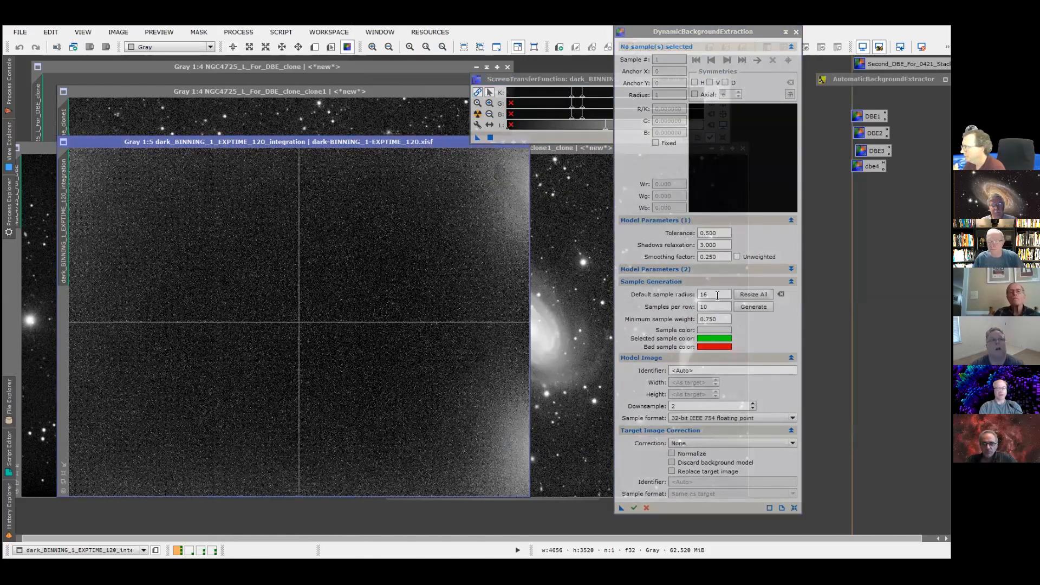
- Set the default sample radius to 25 and the tolerance to 1, and generate samples on the master dark
{"action": "left_click_drag", "start_coordinate": [717, 295], "coordinate": [682, 293]}
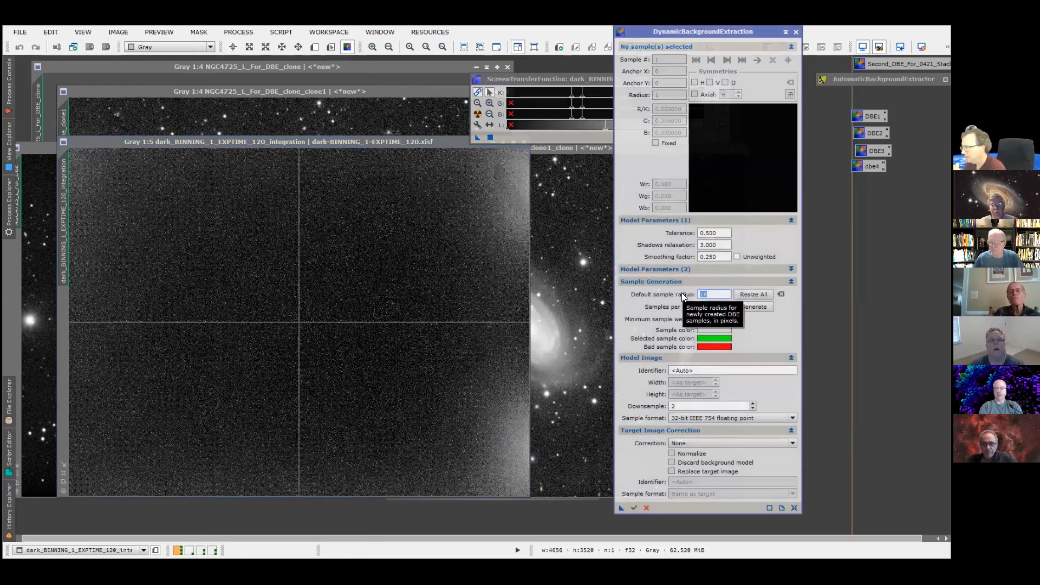
{"action": "type", "text": "25"}
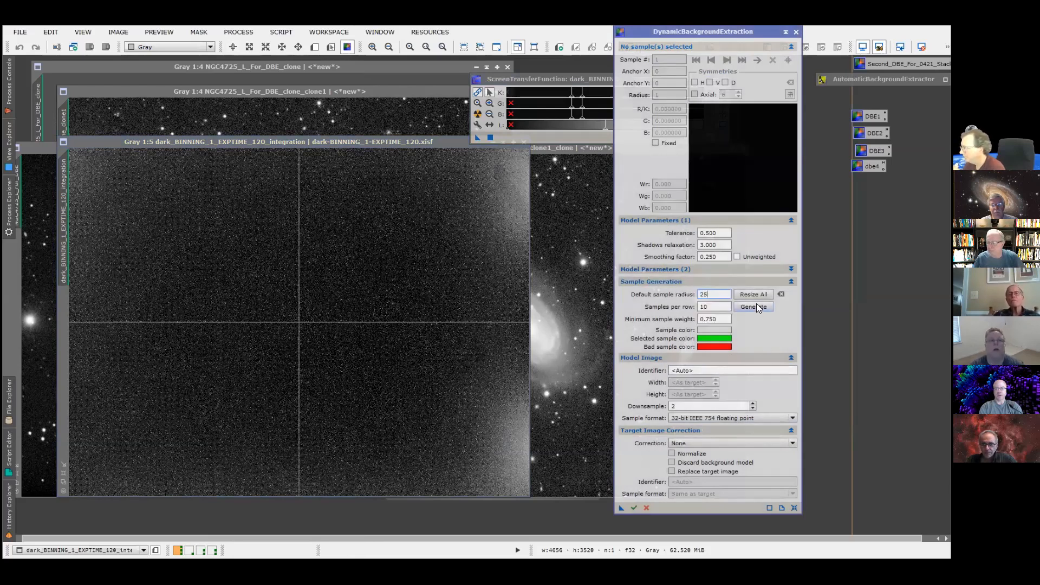
{"action": "left_click", "coordinate": [757, 305]}
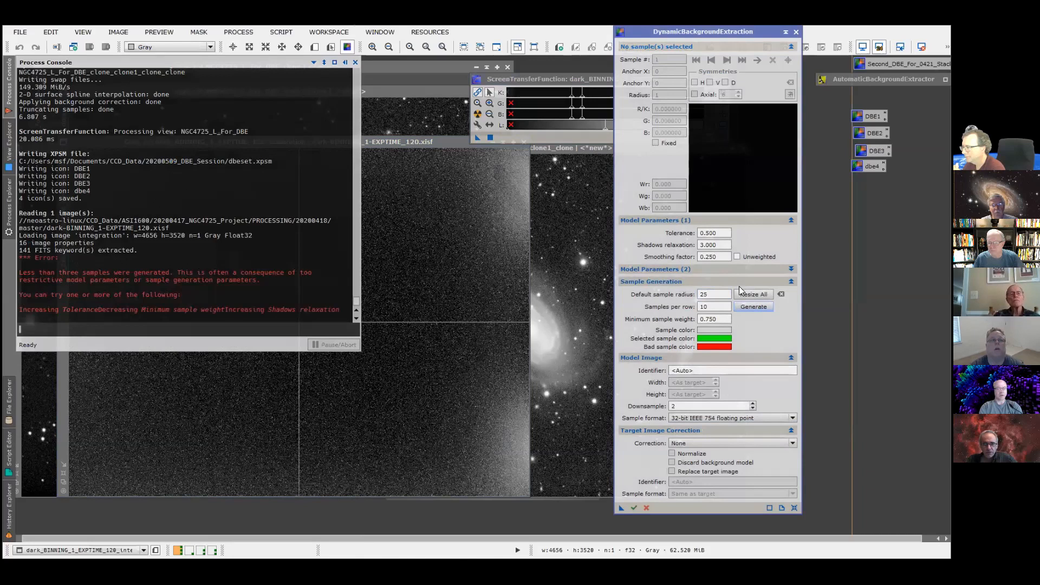
{"action": "double_click", "coordinate": [717, 237]}
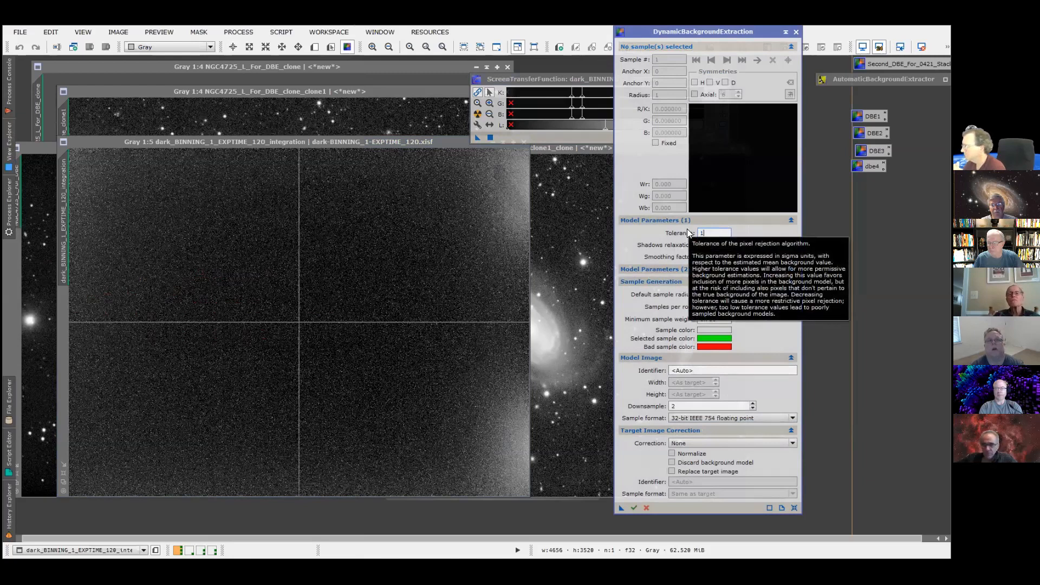
{"action": "type", "text": "1"}
{"action": "key", "text": "Tab"}
{"action": "left_click", "coordinate": [750, 307]}
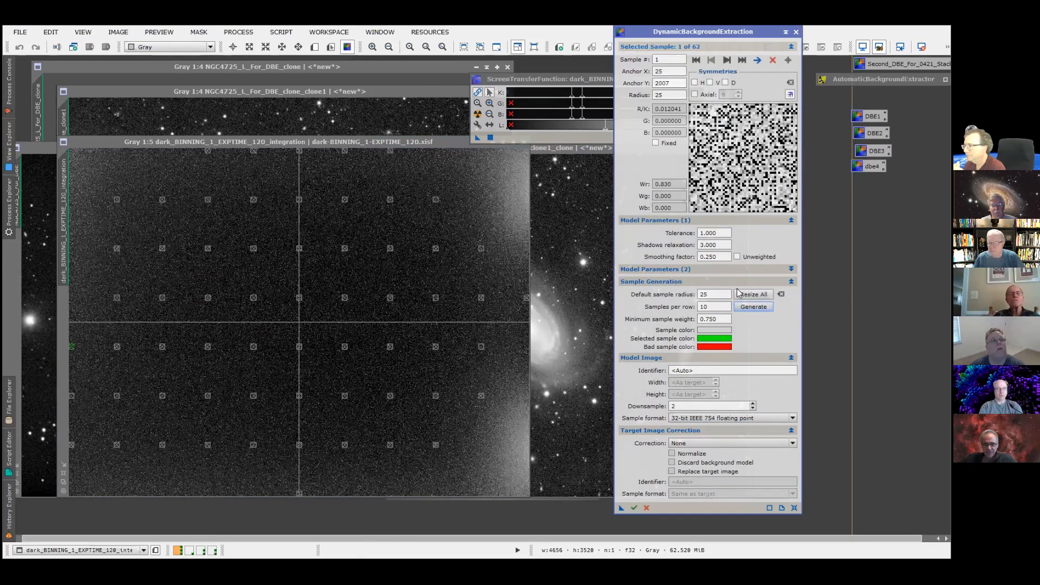
- Raise the tolerance to 2, regenerate the sample grid and vary the ScreenTransferFunction shadows to check the edge glow
{"action": "left_click_drag", "start_coordinate": [716, 235], "coordinate": [696, 233]}
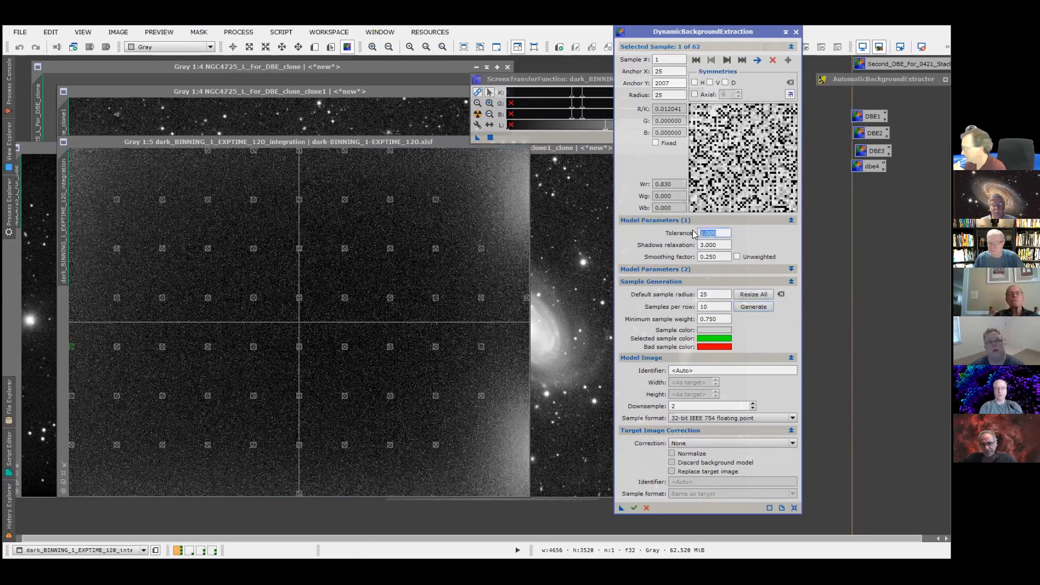
{"action": "type", "text": "2"}
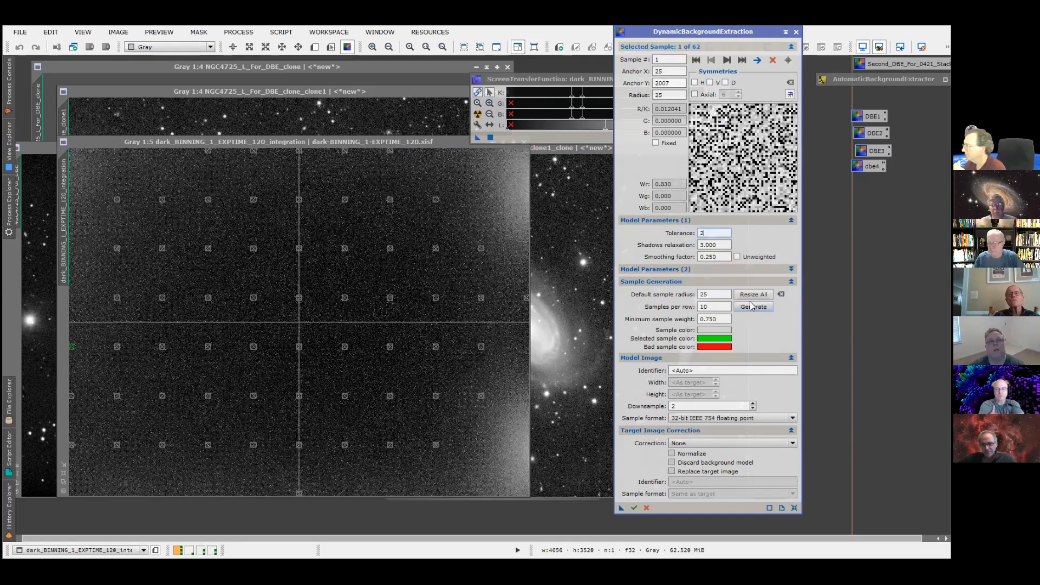
{"action": "left_click", "coordinate": [752, 306]}
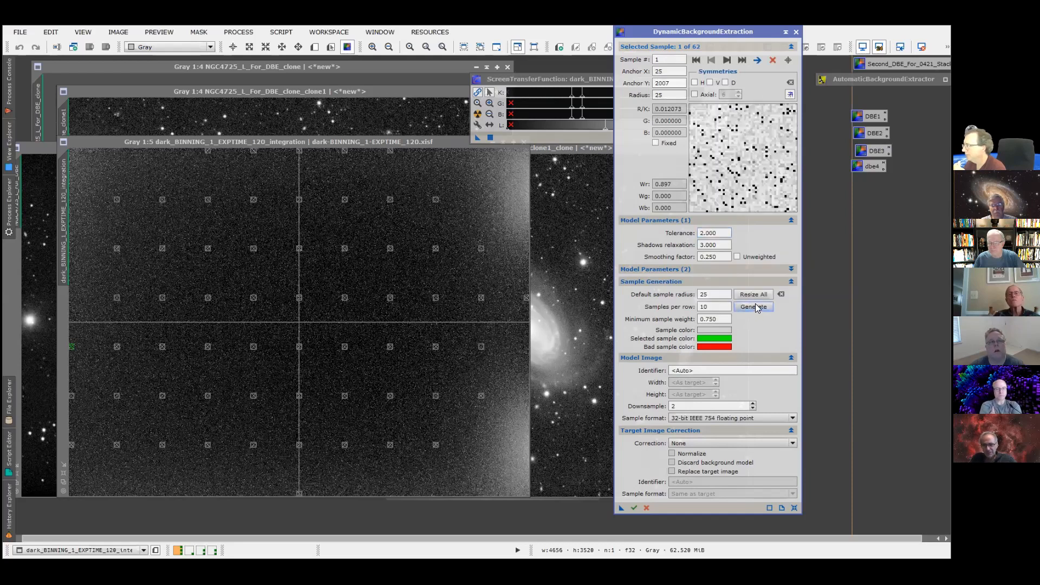
{"action": "left_click", "coordinate": [755, 307]}
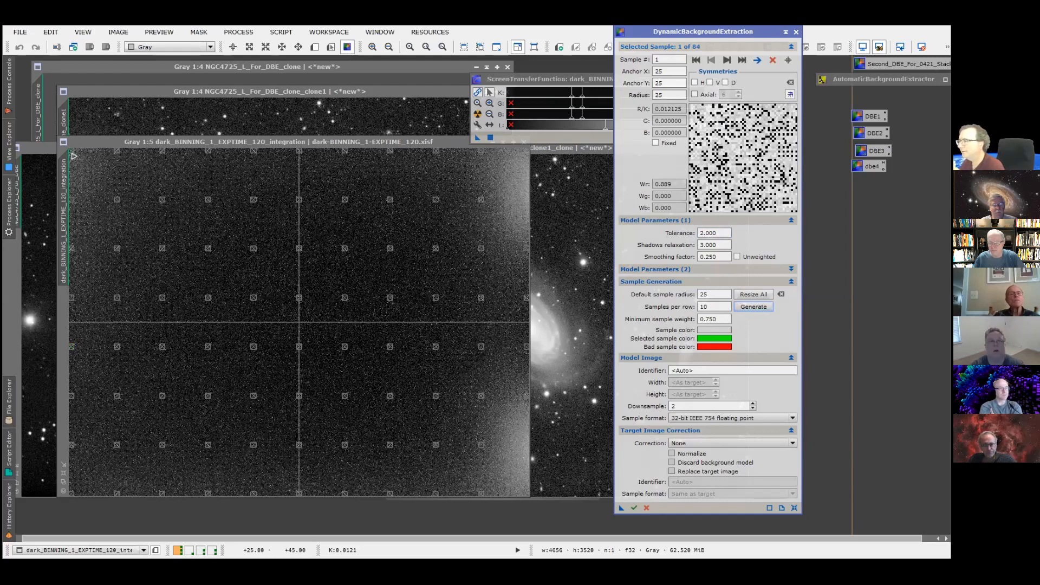
{"action": "left_click", "coordinate": [594, 104]}
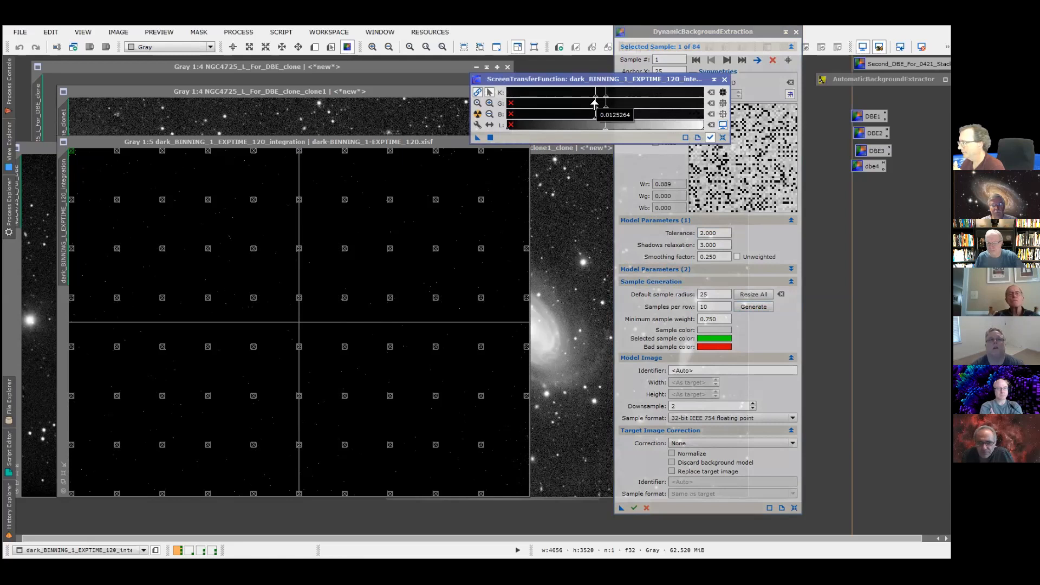
{"action": "left_click_drag", "start_coordinate": [594, 104], "coordinate": [572, 104]}
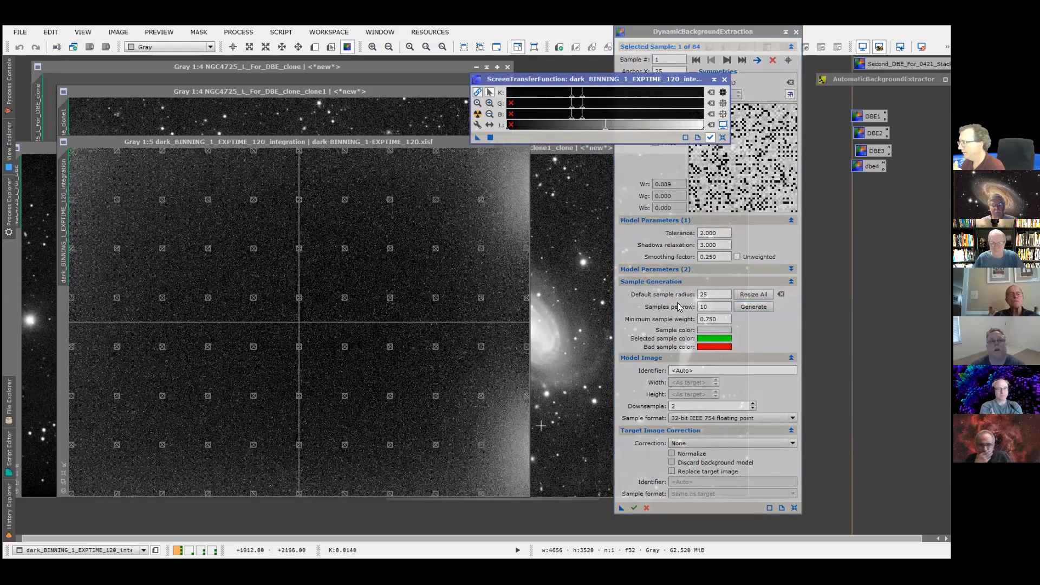
- Raise the tolerance to 3, regenerate the samples and place an extra sample in the lower-right glow
{"action": "double_click", "coordinate": [719, 235]}
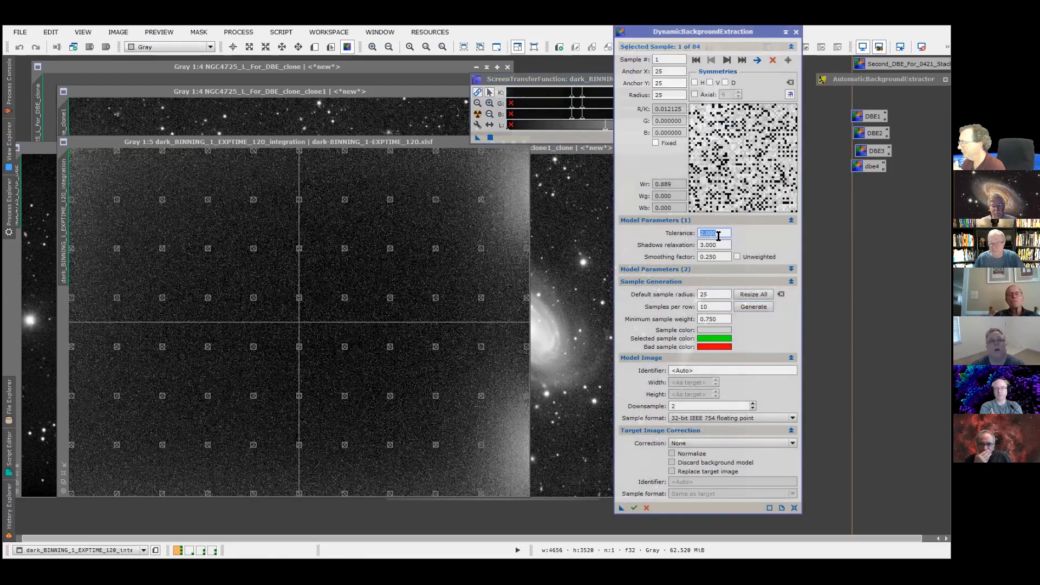
{"action": "left_click", "coordinate": [762, 307]}
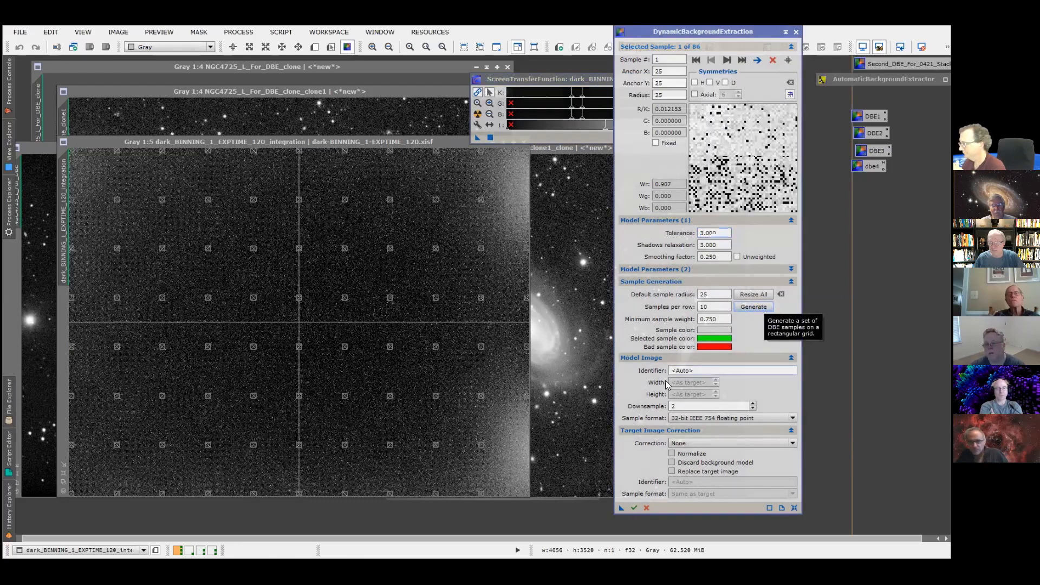
{"action": "left_click", "coordinate": [516, 437]}
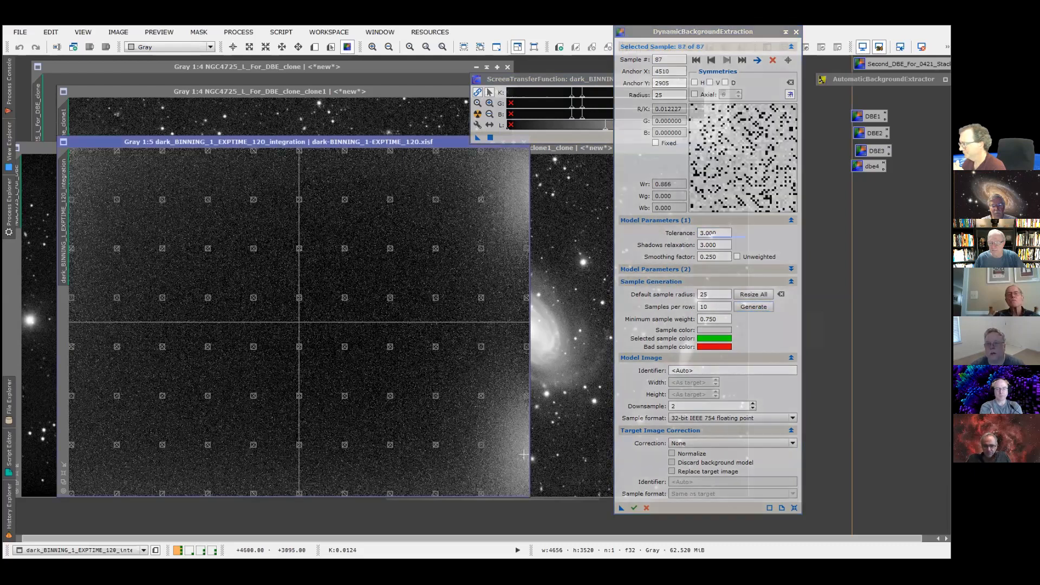
- Set the tolerance to 6 and regenerate the sample grid on the master dark
{"action": "double_click", "coordinate": [702, 233]}
{"action": "type", "text": "6"}
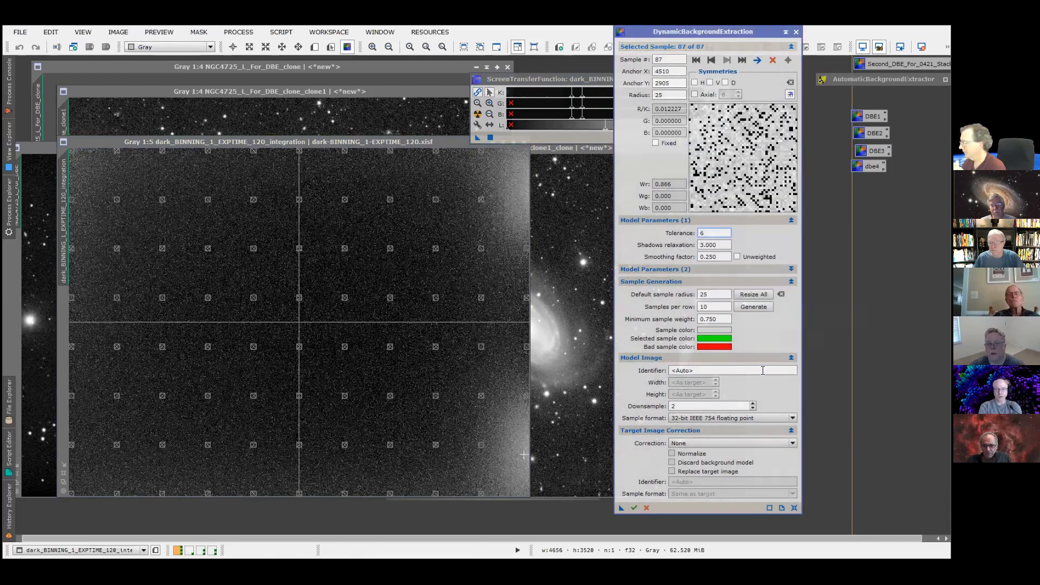
{"action": "left_click", "coordinate": [753, 308]}
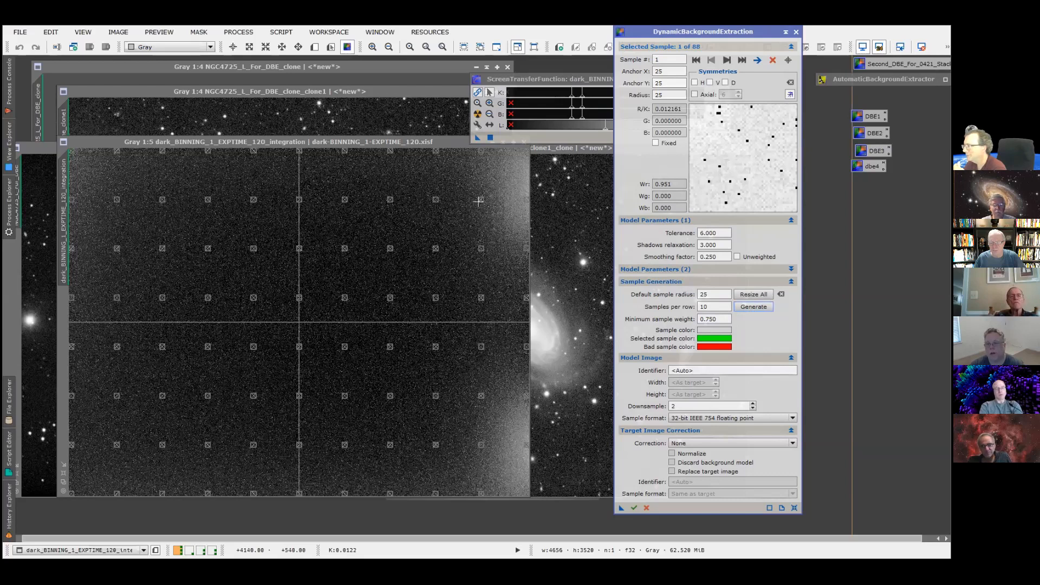
- Place several dozen additional samples closely spaced across and around the glow in the master dark's upper-right corner
{"action": "left_click", "coordinate": [458, 179]}
{"action": "left_click", "coordinate": [476, 176]}
{"action": "left_click", "coordinate": [490, 187]}
{"action": "left_click", "coordinate": [476, 191]}
{"action": "left_click", "coordinate": [460, 201]}
{"action": "left_click", "coordinate": [481, 207]}
{"action": "left_click", "coordinate": [499, 201]}
{"action": "left_click", "coordinate": [521, 198]}
{"action": "left_click", "coordinate": [477, 223]}
{"action": "left_click", "coordinate": [468, 224]}
{"action": "left_click", "coordinate": [464, 221]}
{"action": "left_click", "coordinate": [466, 212]}
{"action": "left_click", "coordinate": [470, 196]}
{"action": "left_click", "coordinate": [470, 187]}
{"action": "left_click", "coordinate": [469, 177]}
{"action": "left_click", "coordinate": [474, 165]}
{"action": "left_click", "coordinate": [484, 162]}
{"action": "left_click", "coordinate": [495, 161]}
{"action": "left_click", "coordinate": [505, 159]}
{"action": "left_click", "coordinate": [516, 159]}
{"action": "left_click", "coordinate": [521, 161]}
{"action": "left_click", "coordinate": [515, 176]}
{"action": "left_click", "coordinate": [509, 189]}
{"action": "left_click", "coordinate": [502, 201]}
{"action": "left_click", "coordinate": [501, 212]}
{"action": "left_click", "coordinate": [498, 223]}
{"action": "left_click", "coordinate": [496, 233]}
{"action": "left_click", "coordinate": [506, 242]}
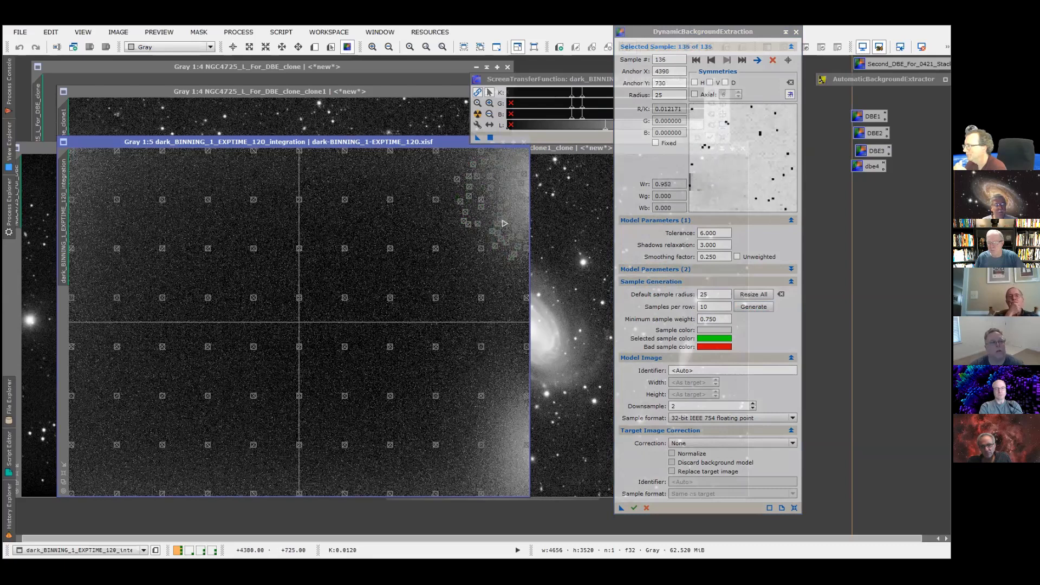
{"action": "left_click", "coordinate": [522, 183]}
{"action": "left_click", "coordinate": [526, 167]}
{"action": "left_click", "coordinate": [523, 155]}
{"action": "left_click", "coordinate": [520, 253]}
{"action": "left_click", "coordinate": [521, 262]}
{"action": "left_click", "coordinate": [523, 244]}
{"action": "left_click", "coordinate": [524, 230]}
{"action": "left_click", "coordinate": [482, 228]}
{"action": "left_click", "coordinate": [524, 201]}
{"action": "left_click", "coordinate": [521, 184]}
- Duplicate the master dark, extract a background model from the clone without correction, and auto-stretch the model to inspect it
{"action": "right_click", "coordinate": [410, 217]}
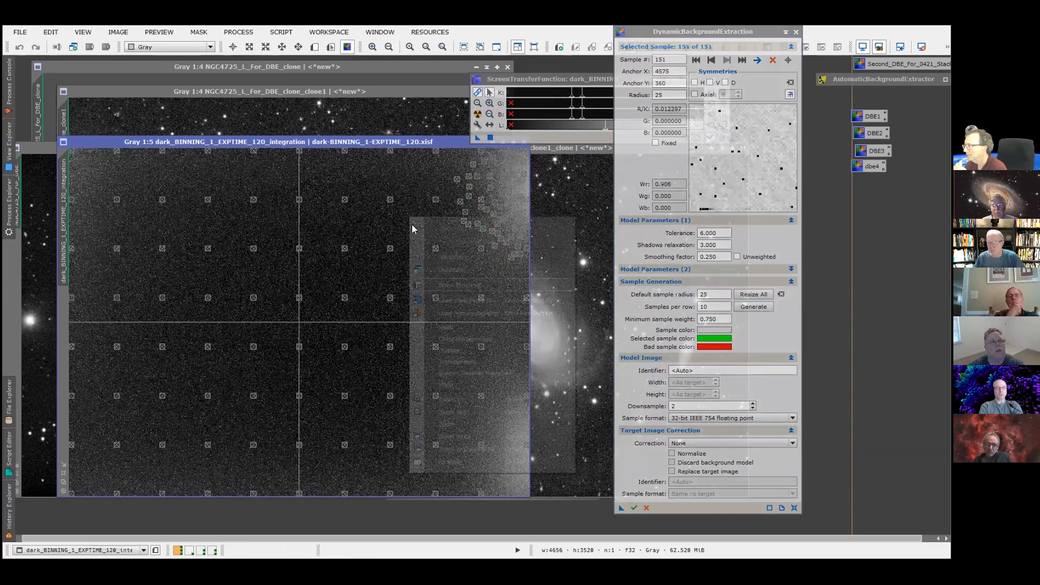
{"action": "left_click", "coordinate": [433, 266]}
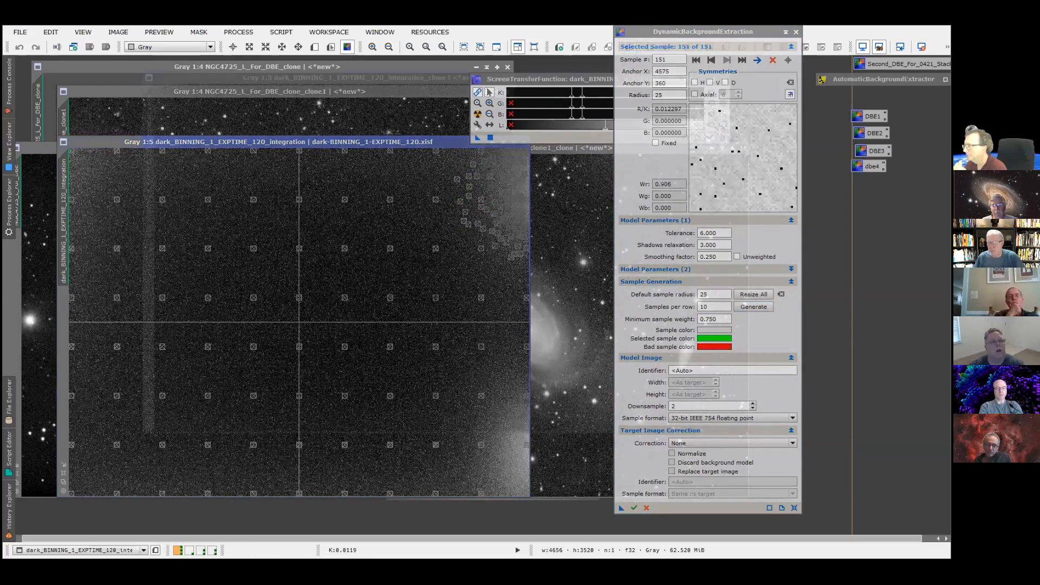
{"action": "left_click", "coordinate": [300, 123]}
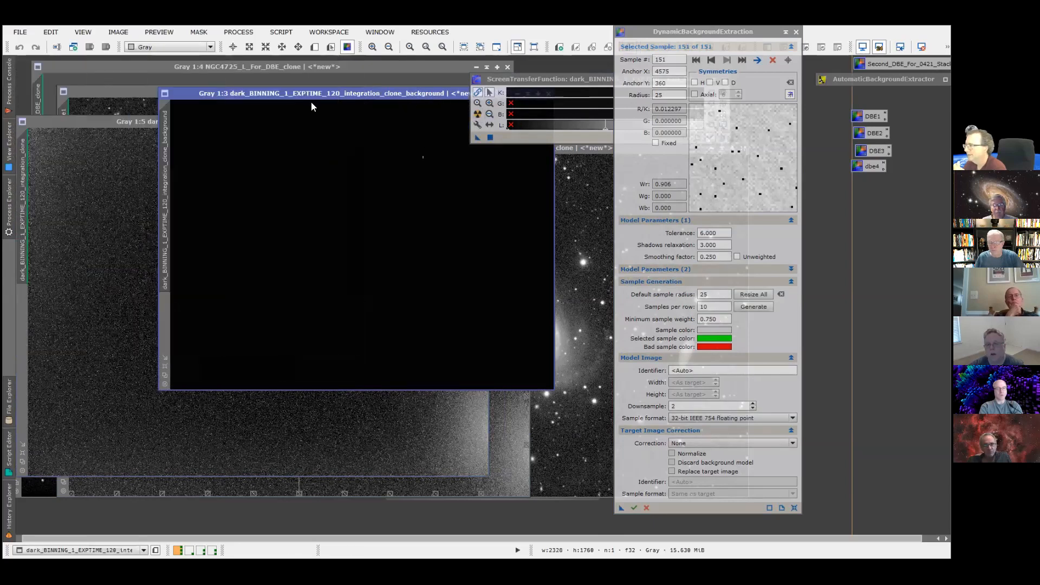
{"action": "left_click_drag", "start_coordinate": [356, 93], "coordinate": [247, 100]}
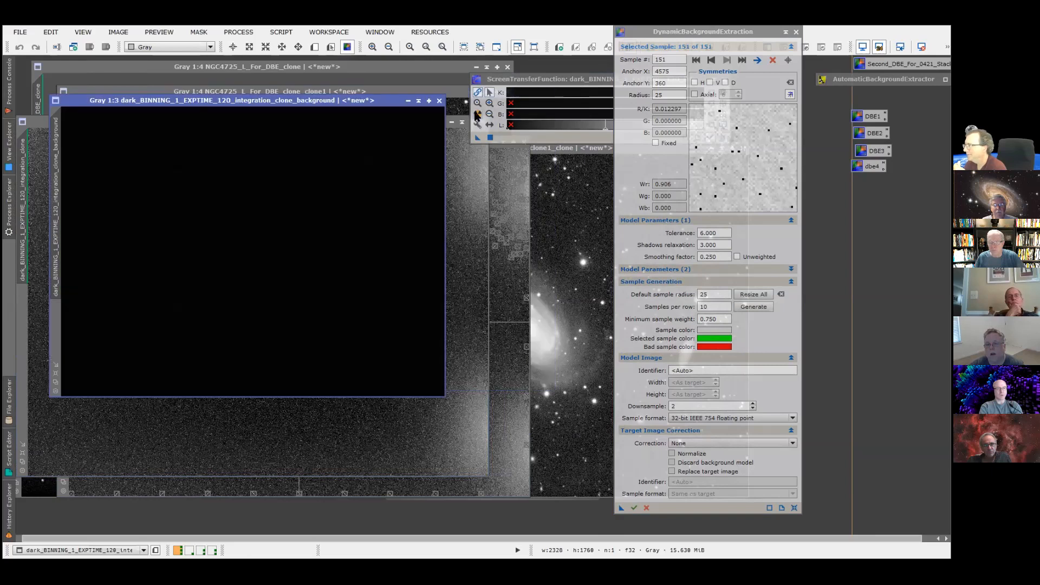
{"action": "left_click", "coordinate": [477, 114]}
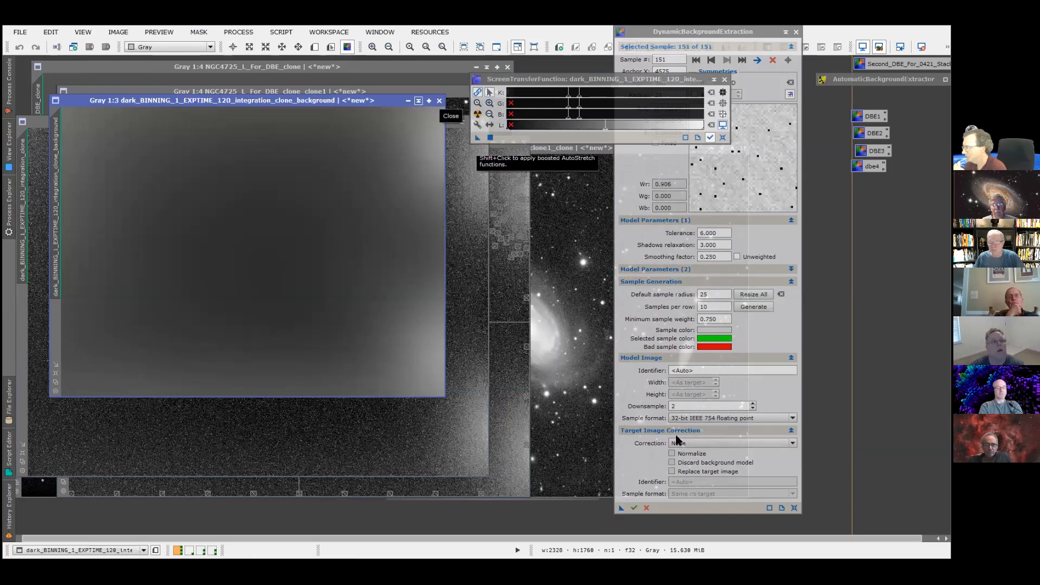
- Set correction to Subtraction with Normalize, Discard background model and Replace target image enabled, and apply the process to the dark's clone
{"action": "left_click", "coordinate": [704, 440]}
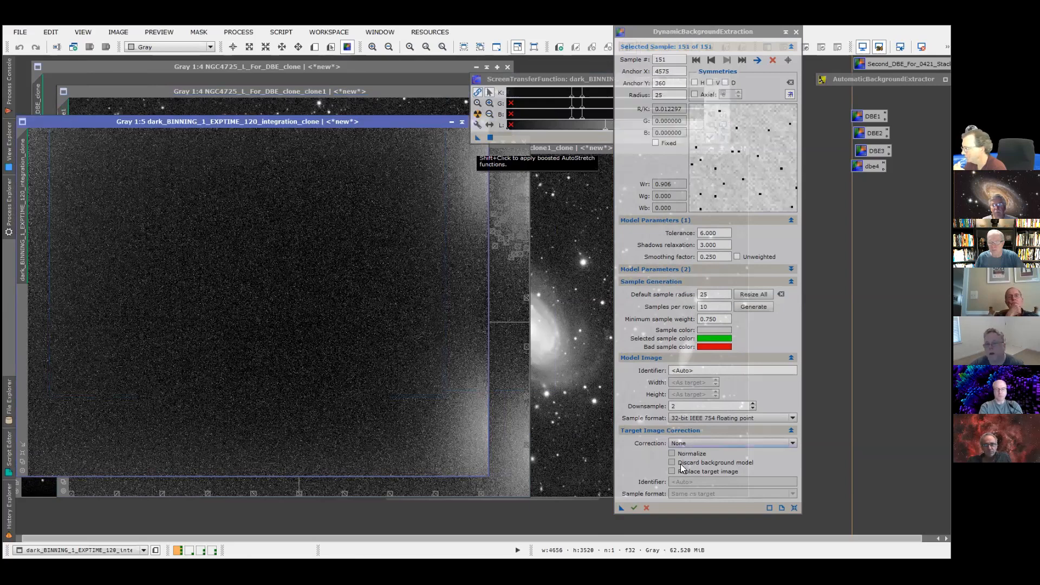
{"action": "left_click", "coordinate": [680, 462]}
{"action": "left_click", "coordinate": [677, 454]}
{"action": "left_click", "coordinate": [681, 463]}
{"action": "left_click", "coordinate": [688, 471]}
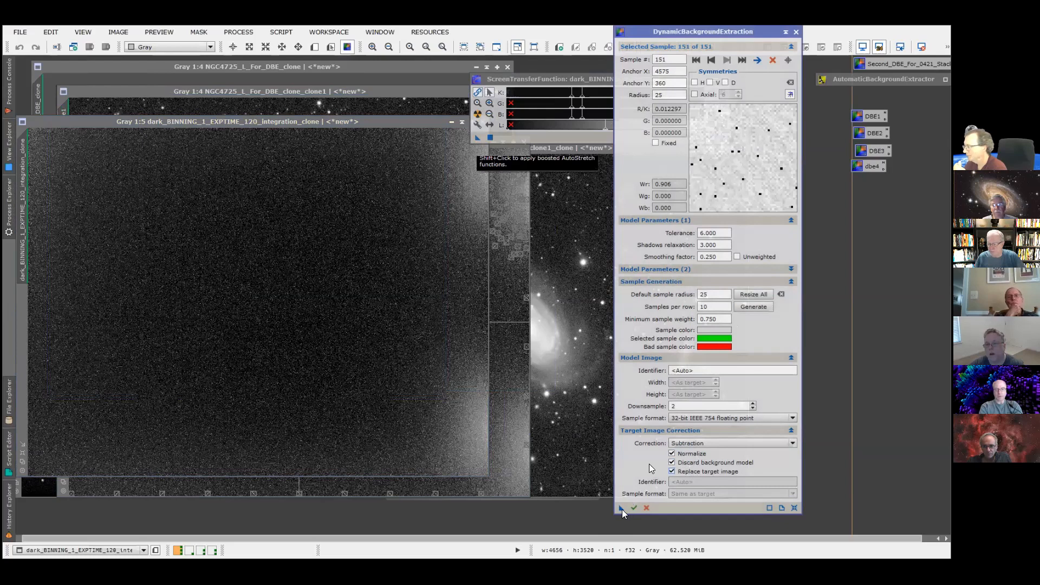
{"action": "left_click_drag", "start_coordinate": [623, 509], "coordinate": [353, 287]}
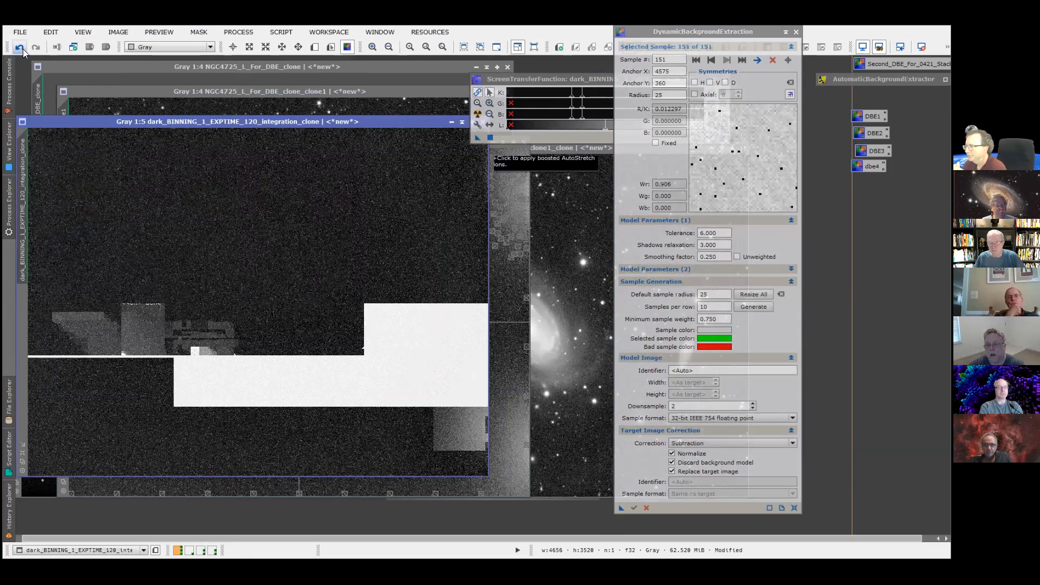
- Compare the dark clone before and after background subtraction by undoing and redoing the correction, and beside the original
{"action": "left_click", "coordinate": [22, 48]}
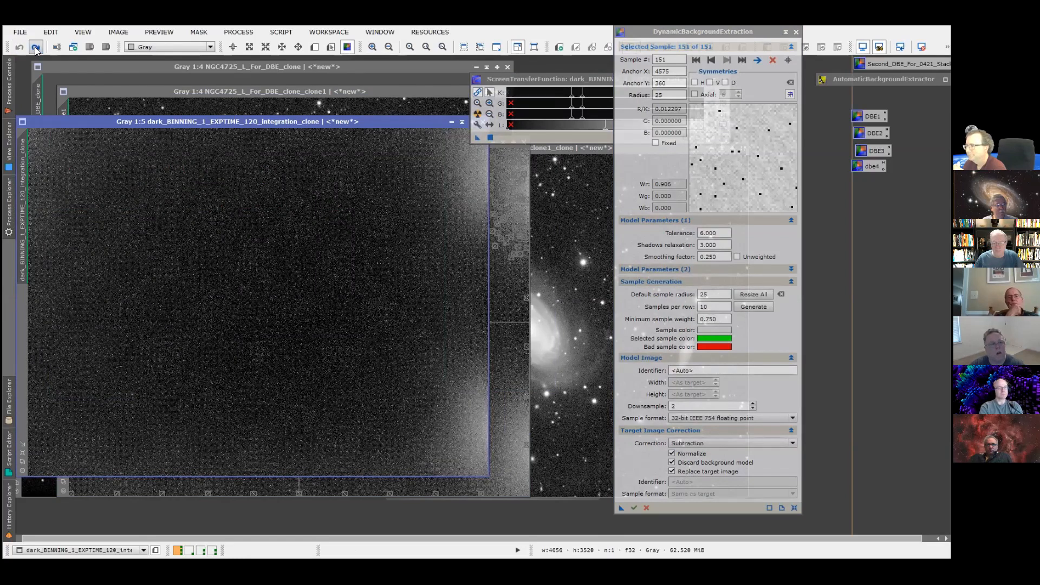
{"action": "left_click", "coordinate": [36, 48]}
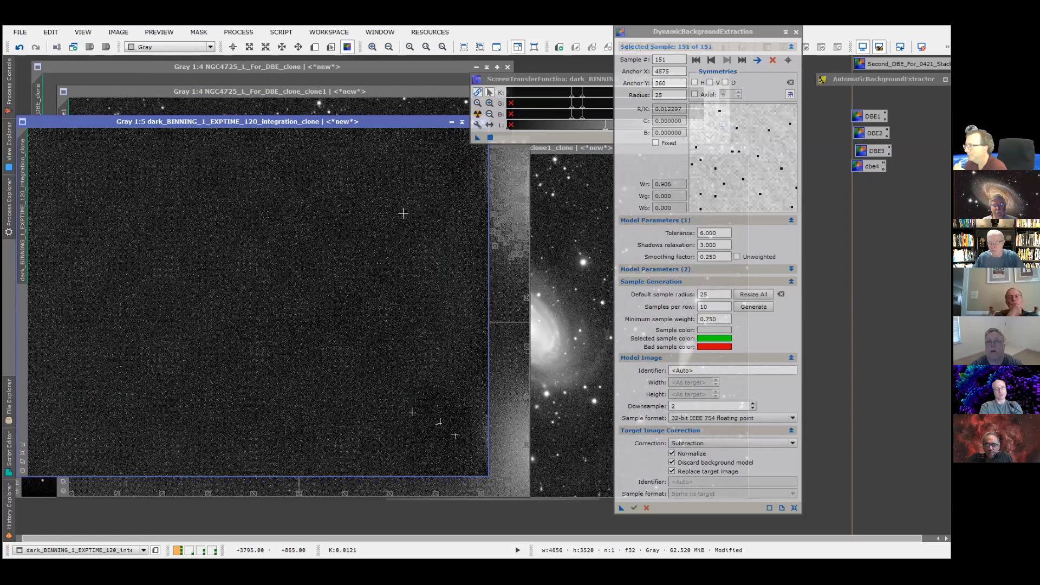
{"action": "left_click_drag", "start_coordinate": [256, 132], "coordinate": [257, 134]}
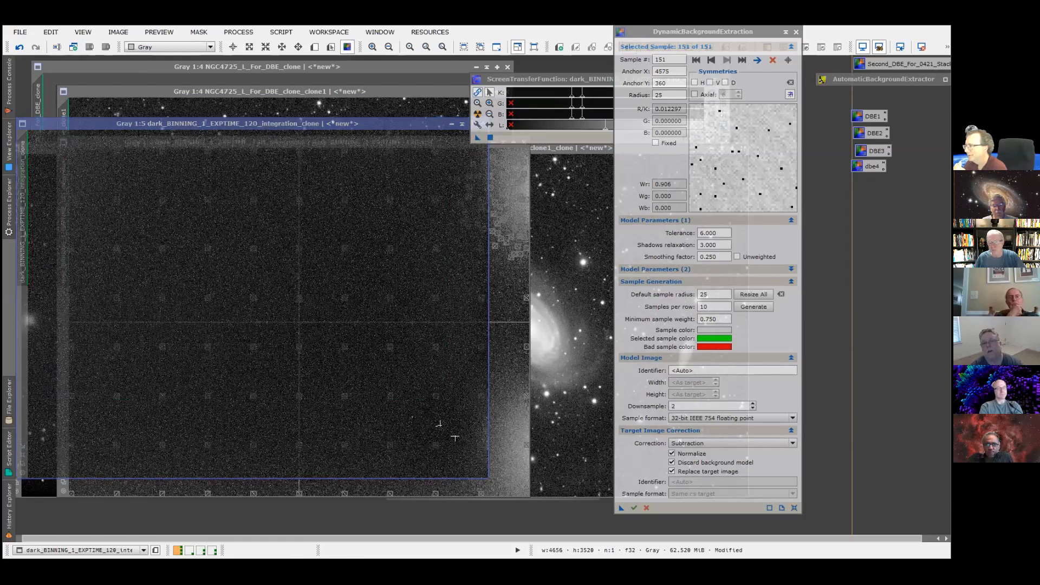
{"action": "left_click_drag", "start_coordinate": [366, 129], "coordinate": [322, 135]}
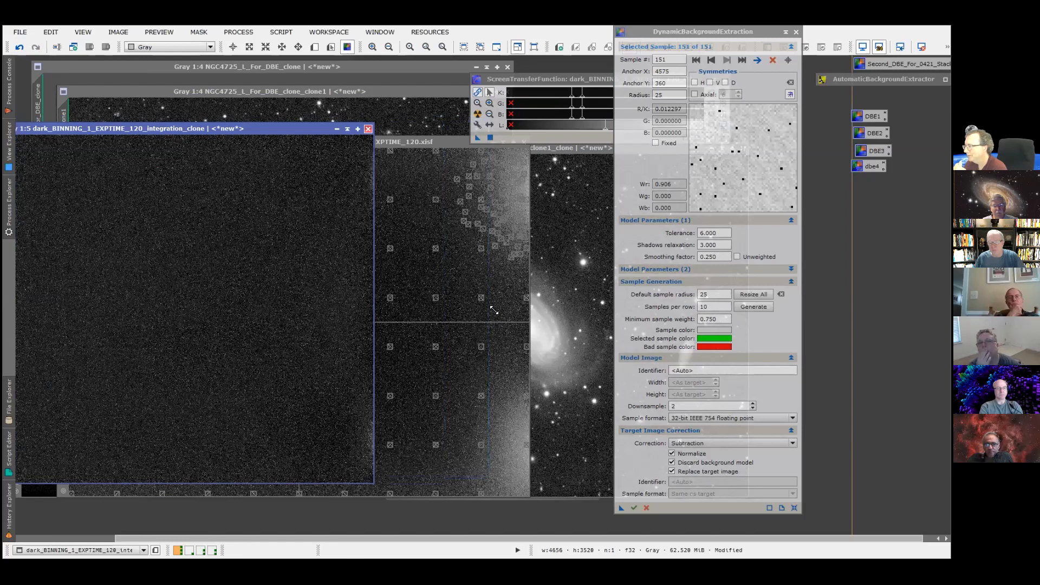
- Close the corrected dark clone without saving and cancel the active DynamicBackgroundExtraction session
{"action": "left_click", "coordinate": [369, 129]}
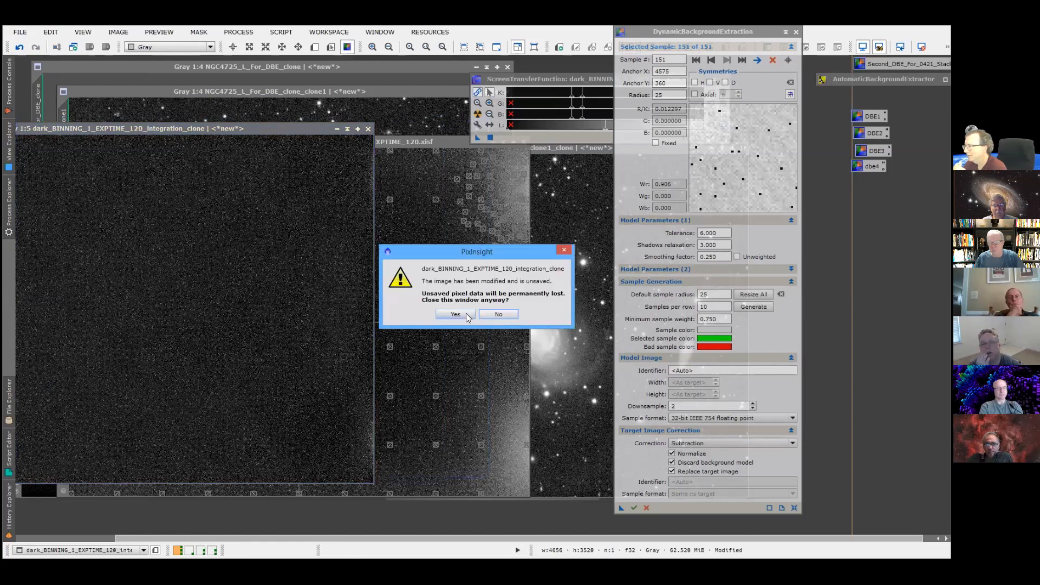
{"action": "left_click", "coordinate": [455, 314]}
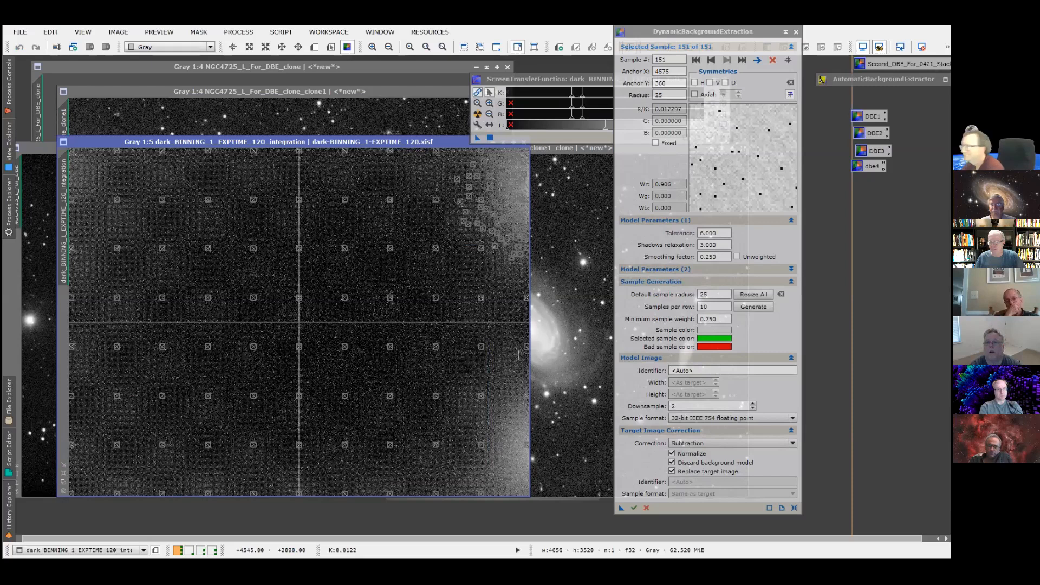
{"action": "left_click_drag", "start_coordinate": [465, 144], "coordinate": [393, 144]}
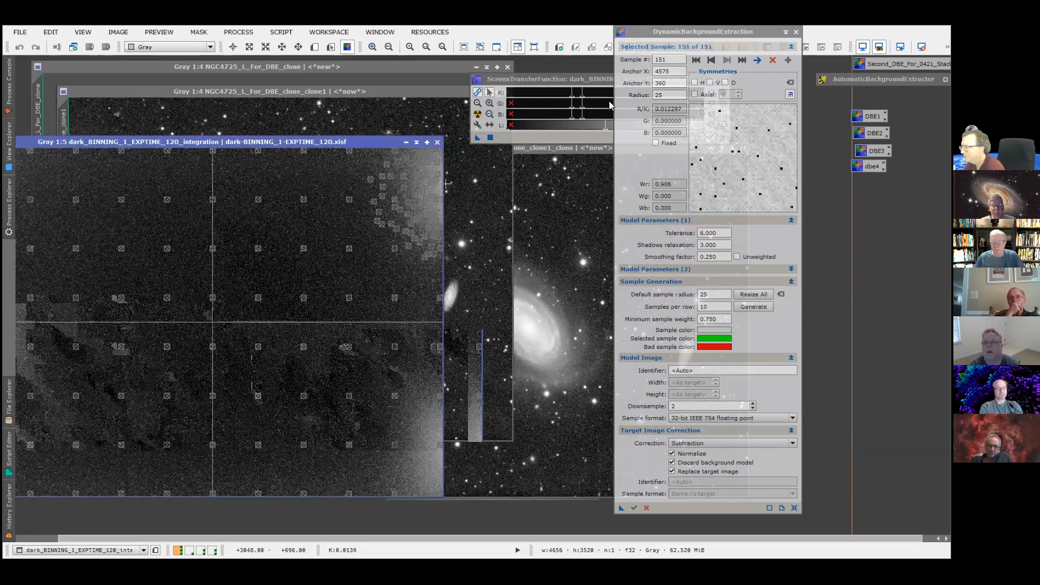
{"action": "left_click", "coordinate": [457, 310]}
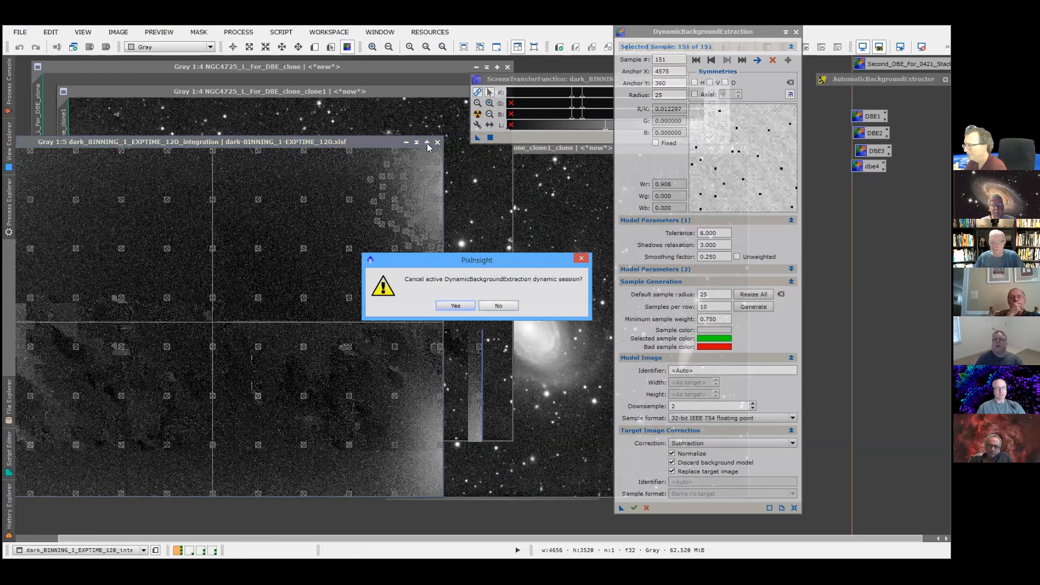
{"action": "key", "text": "Return"}
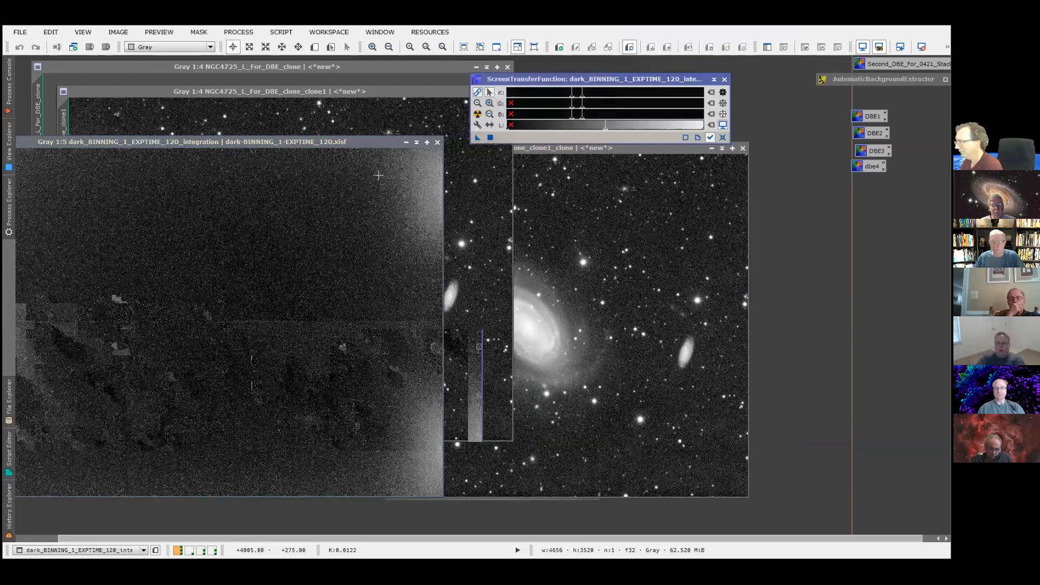
- Close the master dark image and move the NGC4725_L_For_DBE_clone_clone1_clone window aside to uncover the other images
{"action": "left_click", "coordinate": [438, 142]}
{"action": "left_click_drag", "start_coordinate": [564, 148], "coordinate": [611, 148]}
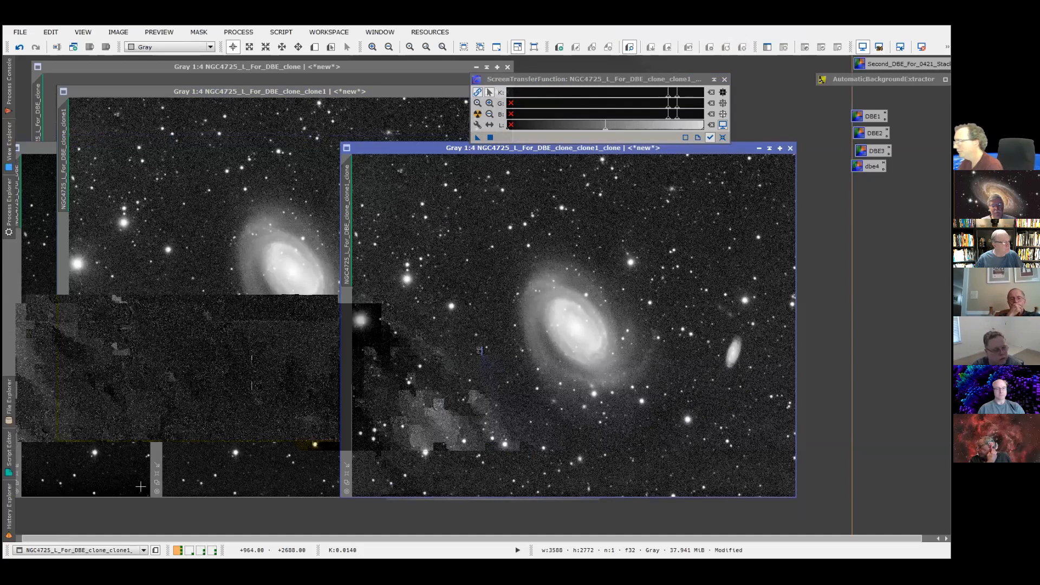
- Launch the saved dbe4 instance on the NGC4725_L_For_DBE_clone_clone1_clone image and move the image clear of the process window
{"action": "left_click_drag", "start_coordinate": [428, 153], "coordinate": [334, 153]}
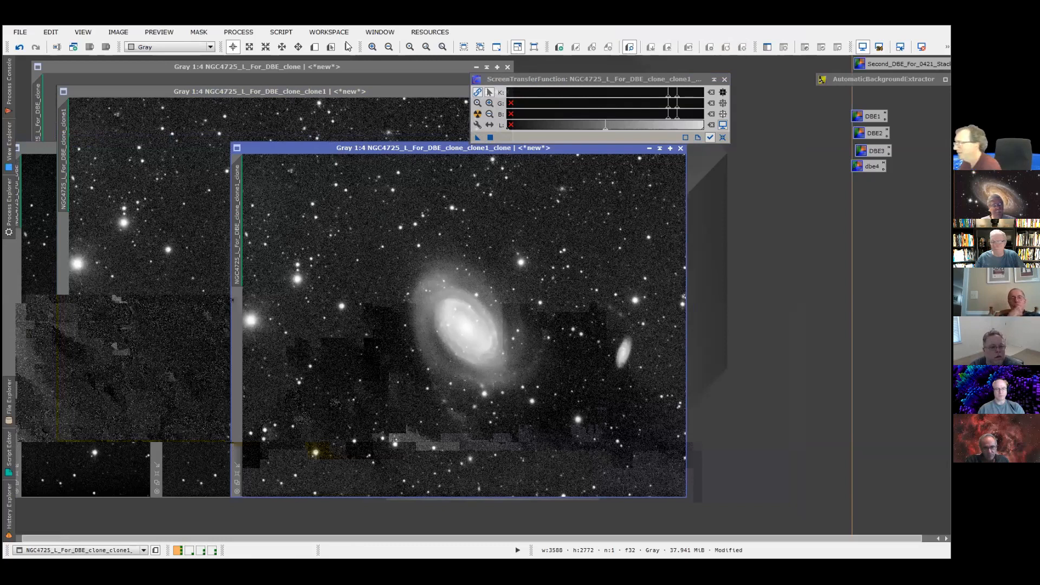
{"action": "right_click", "coordinate": [871, 166]}
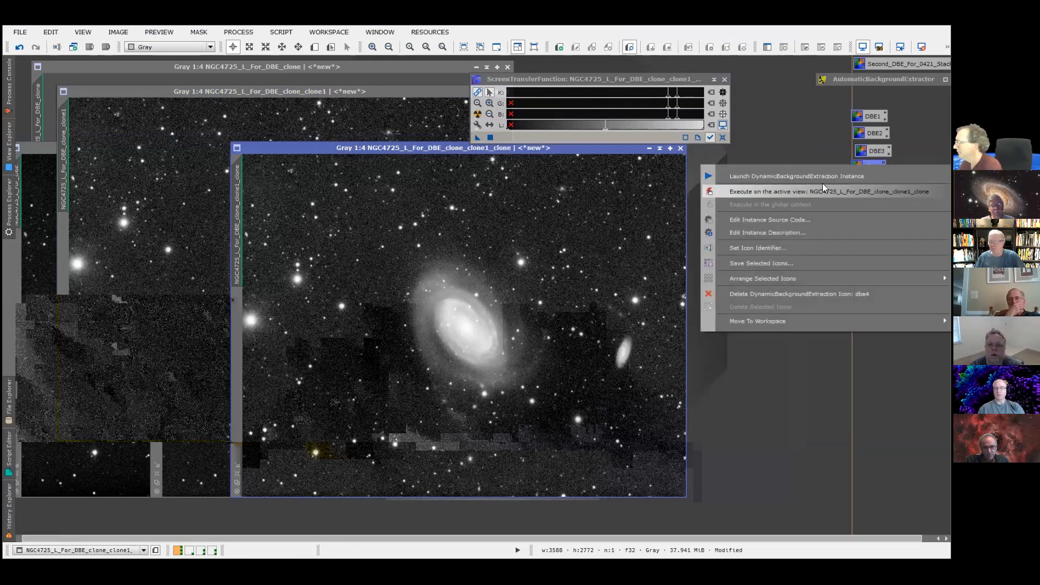
{"action": "left_click", "coordinate": [817, 176]}
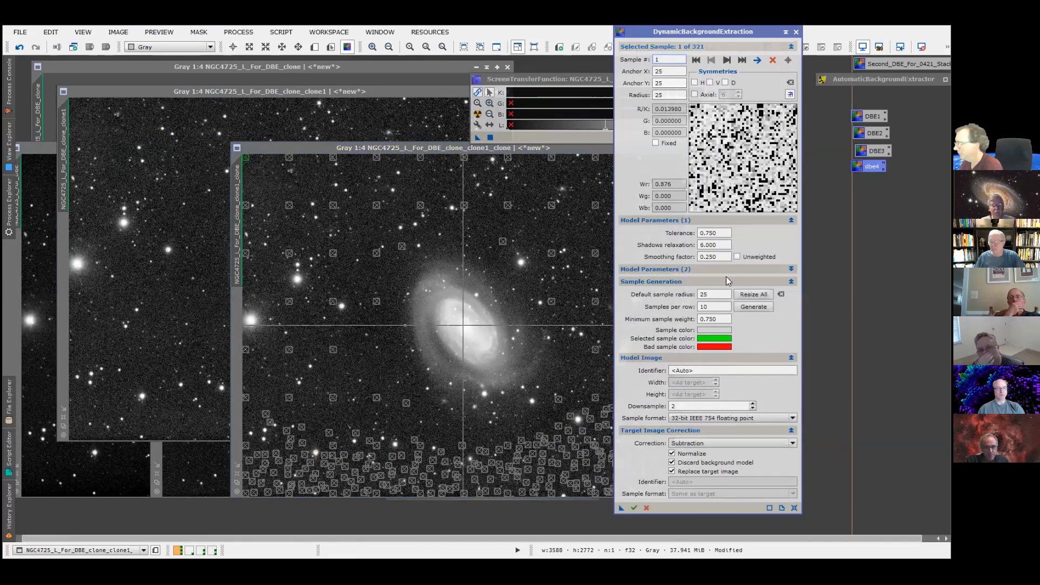
{"action": "left_click_drag", "start_coordinate": [443, 148], "coordinate": [244, 130]}
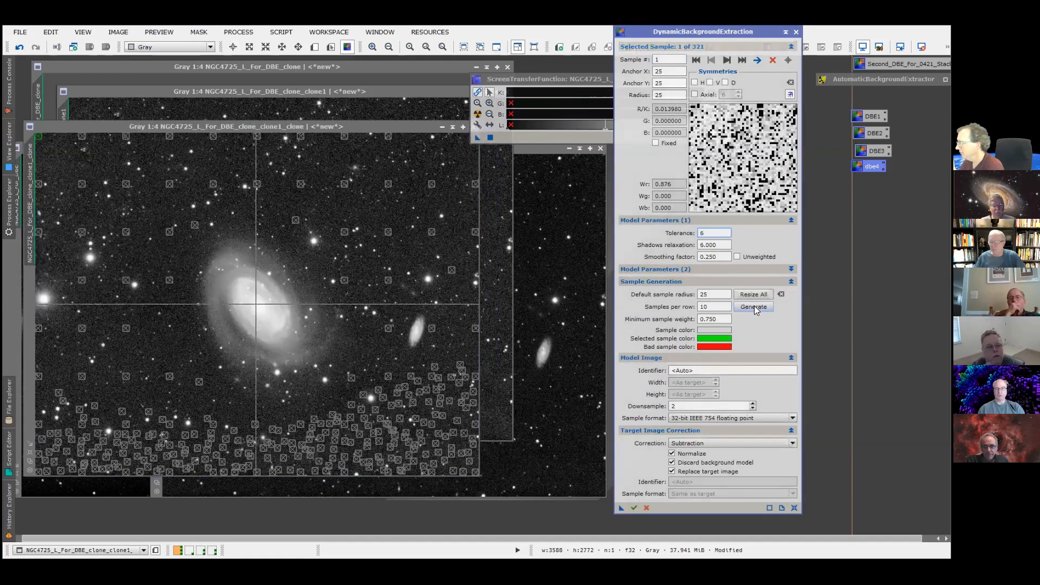
- Regenerate the background samples with a tolerance of 6, and again with the tolerance raised to 8
{"action": "left_click", "coordinate": [755, 306]}
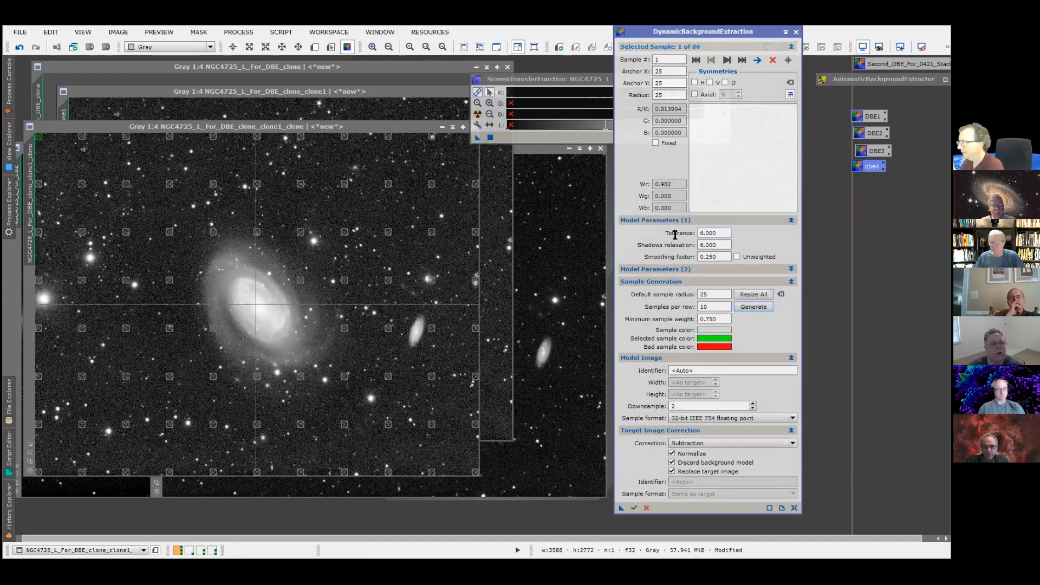
{"action": "left_click_drag", "start_coordinate": [720, 233], "coordinate": [687, 237]}
{"action": "type", "text": "8"}
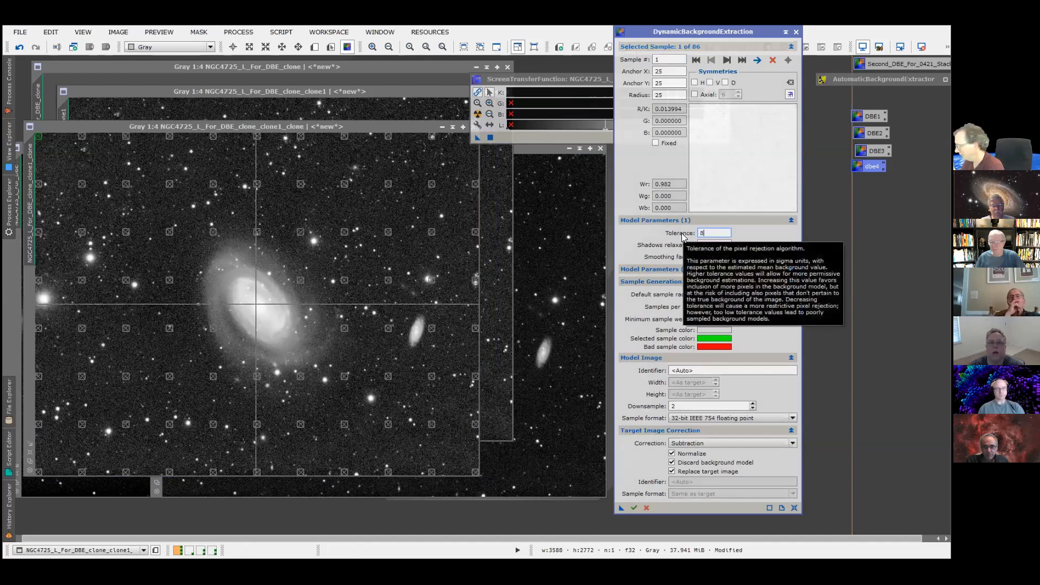
{"action": "key", "text": "Return"}
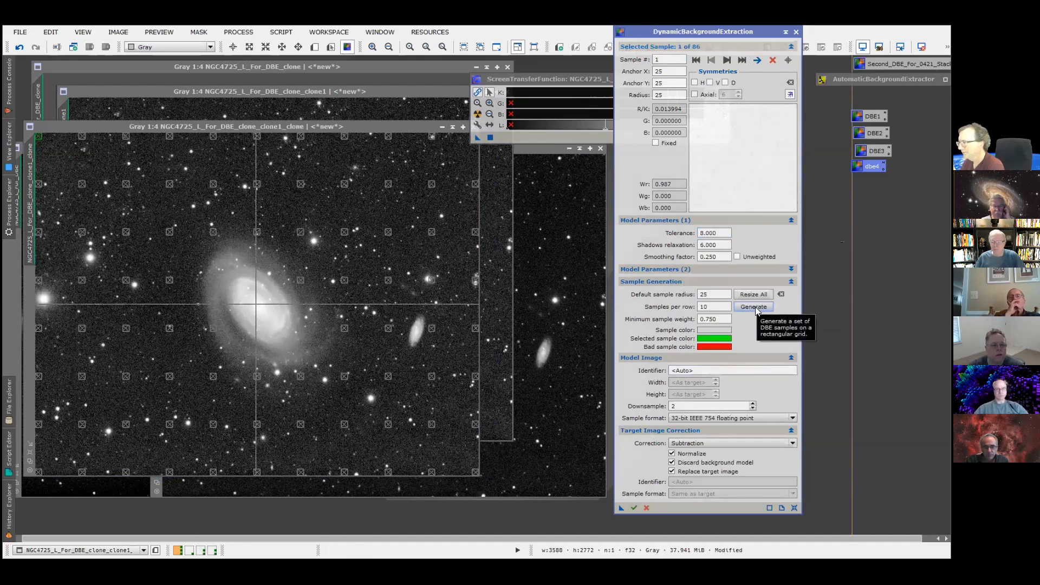
{"action": "left_click", "coordinate": [753, 306]}
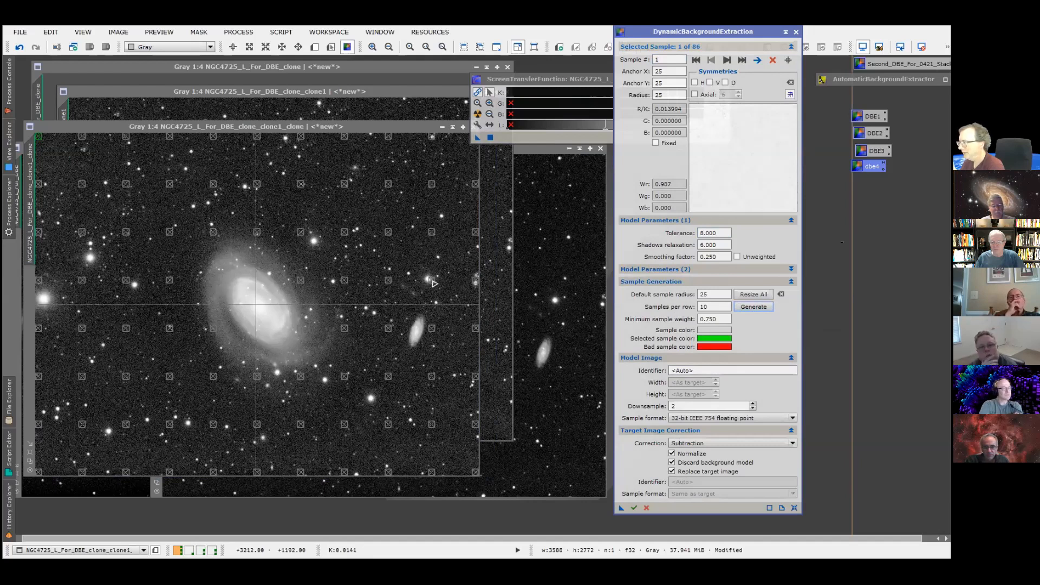
- Place extra background samples by hand in a ring around the outer halo of the main galaxy
{"action": "left_click", "coordinate": [421, 264]}
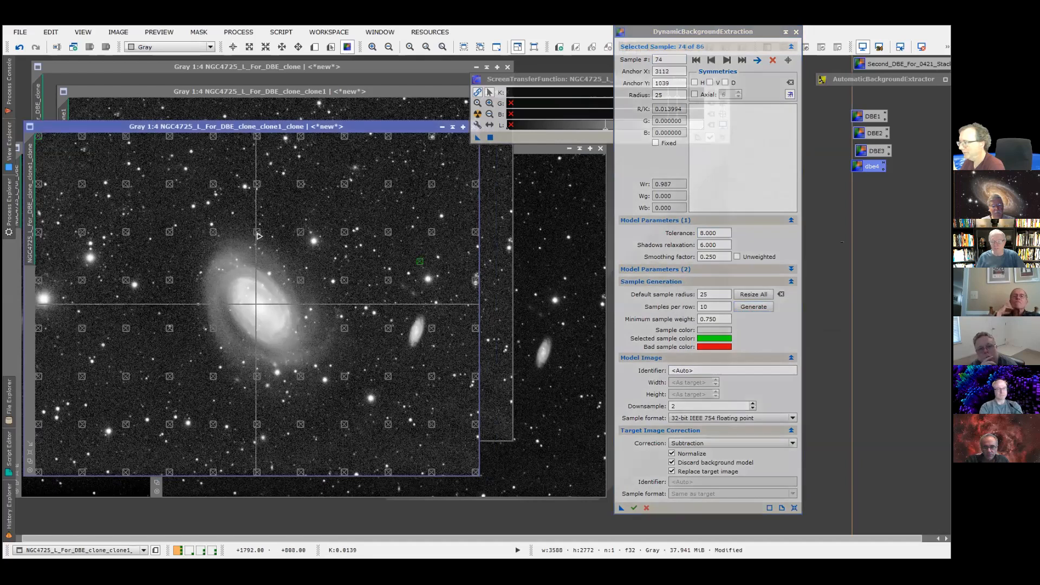
{"action": "left_click", "coordinate": [276, 211]}
{"action": "left_click_drag", "start_coordinate": [213, 232], "coordinate": [194, 228]}
{"action": "left_click", "coordinate": [176, 247]}
{"action": "left_click", "coordinate": [173, 266]}
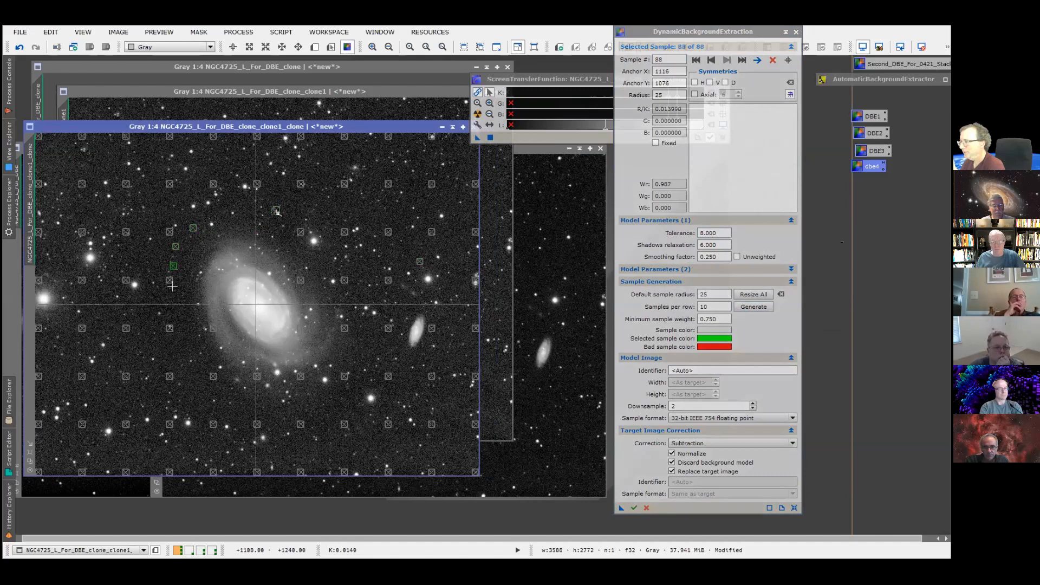
{"action": "left_click", "coordinate": [211, 383]}
{"action": "left_click", "coordinate": [221, 398]}
{"action": "left_click", "coordinate": [290, 413]}
{"action": "left_click", "coordinate": [324, 410]}
{"action": "left_click", "coordinate": [365, 331]}
{"action": "left_click", "coordinate": [358, 289]}
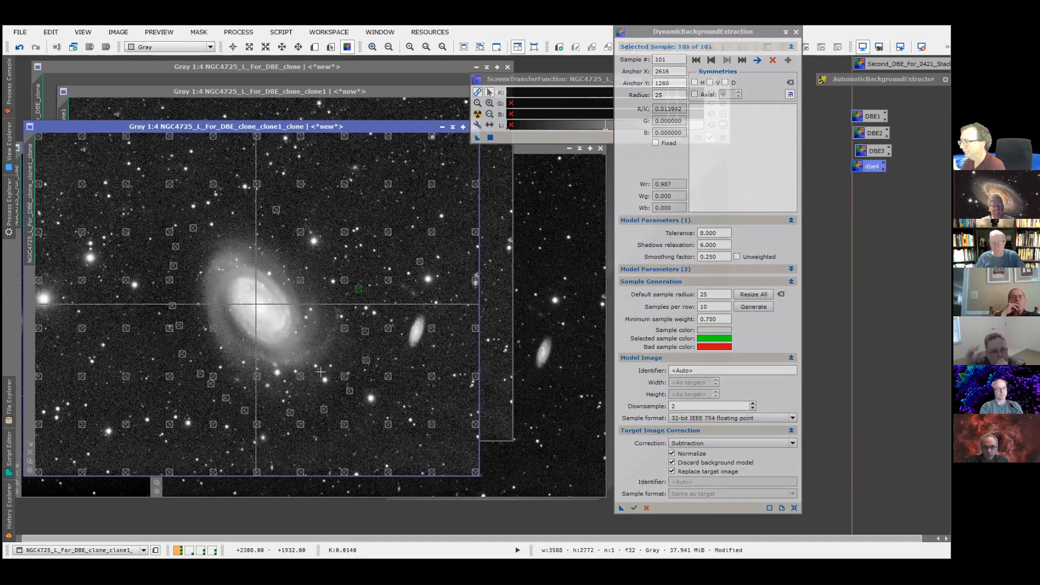
{"action": "left_click", "coordinate": [325, 249]}
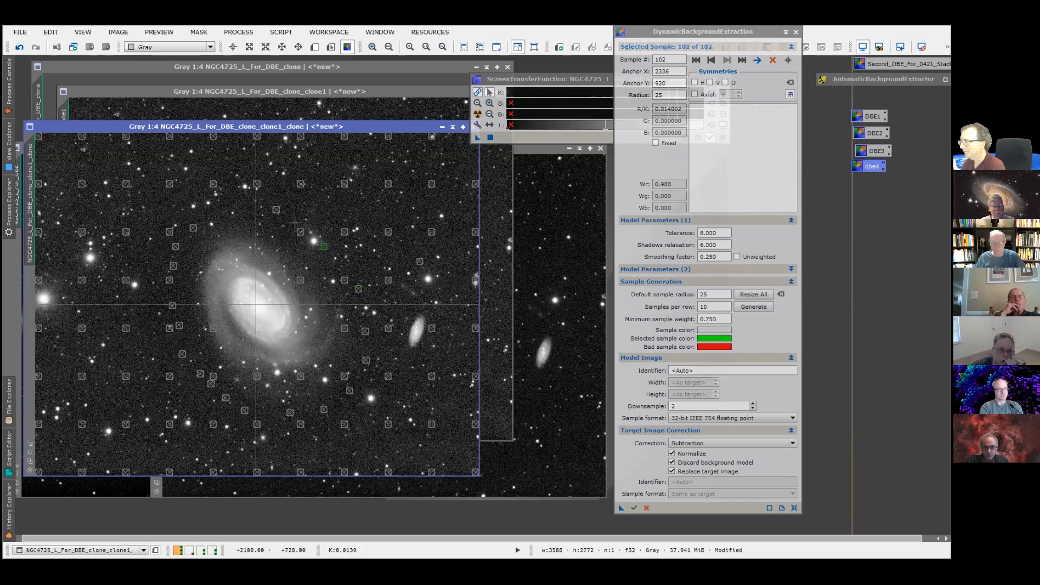
{"action": "left_click", "coordinate": [262, 201]}
{"action": "left_click", "coordinate": [220, 203]}
{"action": "left_click", "coordinate": [205, 208]}
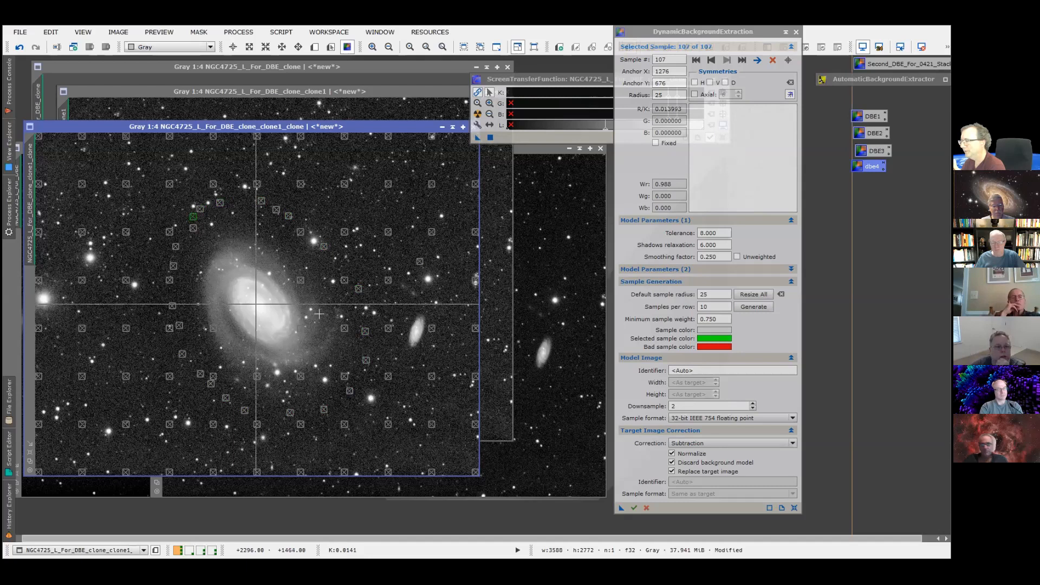
- Place about ten deliberately wrong samples directly on the bright core and arms of the main galaxy
{"action": "left_click", "coordinate": [266, 291]}
{"action": "left_click", "coordinate": [242, 325]}
{"action": "left_click", "coordinate": [237, 288]}
{"action": "left_click", "coordinate": [276, 338]}
{"action": "left_click", "coordinate": [268, 274]}
{"action": "left_click", "coordinate": [233, 269]}
{"action": "left_click", "coordinate": [221, 318]}
{"action": "left_click", "coordinate": [249, 349]}
{"action": "left_click", "coordinate": [277, 320]}
{"action": "left_click", "coordinate": [265, 269]}
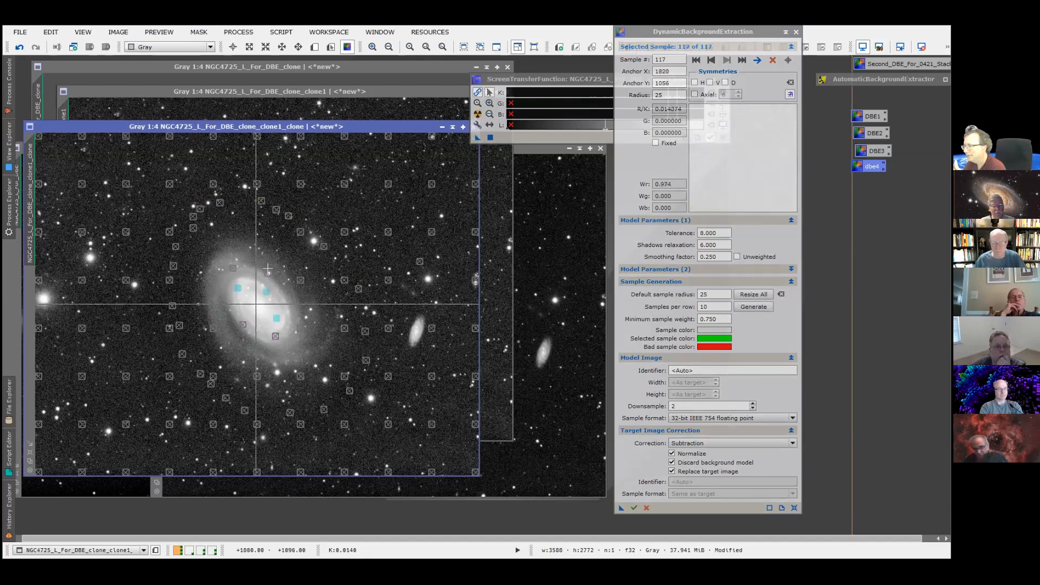
- Apply the subtraction with Discard background model disabled, then auto-stretch the resulting background model and align its window over the corrected clone
{"action": "left_click", "coordinate": [693, 464]}
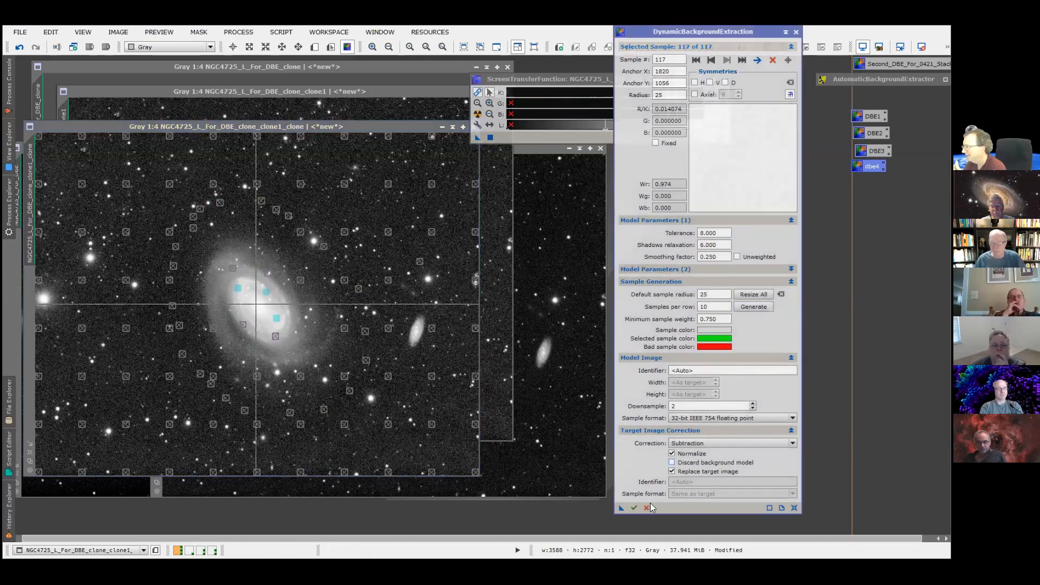
{"action": "left_click", "coordinate": [633, 508]}
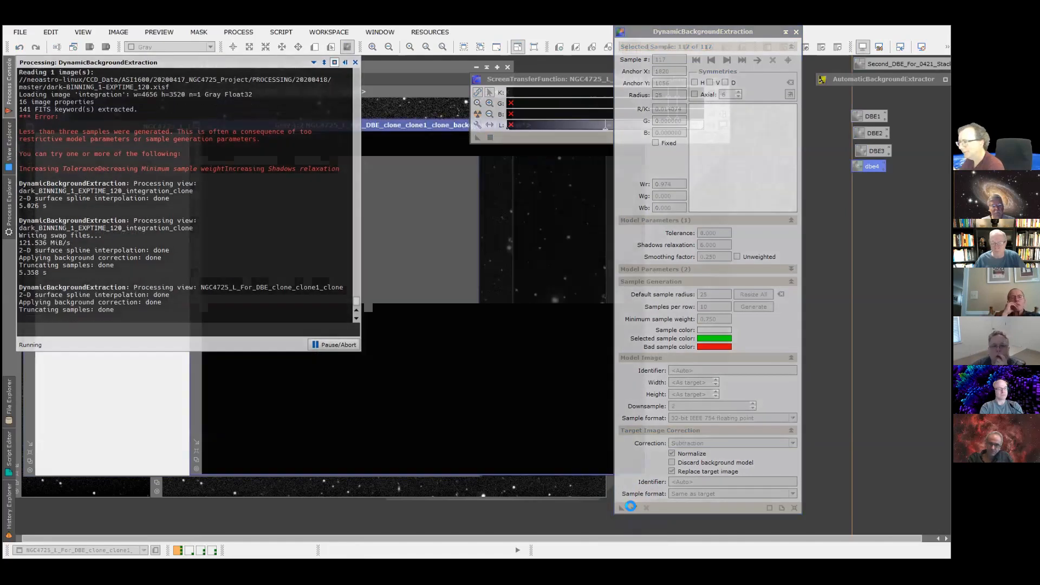
{"action": "left_click", "coordinate": [478, 115]}
{"action": "left_click_drag", "start_coordinate": [407, 126], "coordinate": [276, 110]}
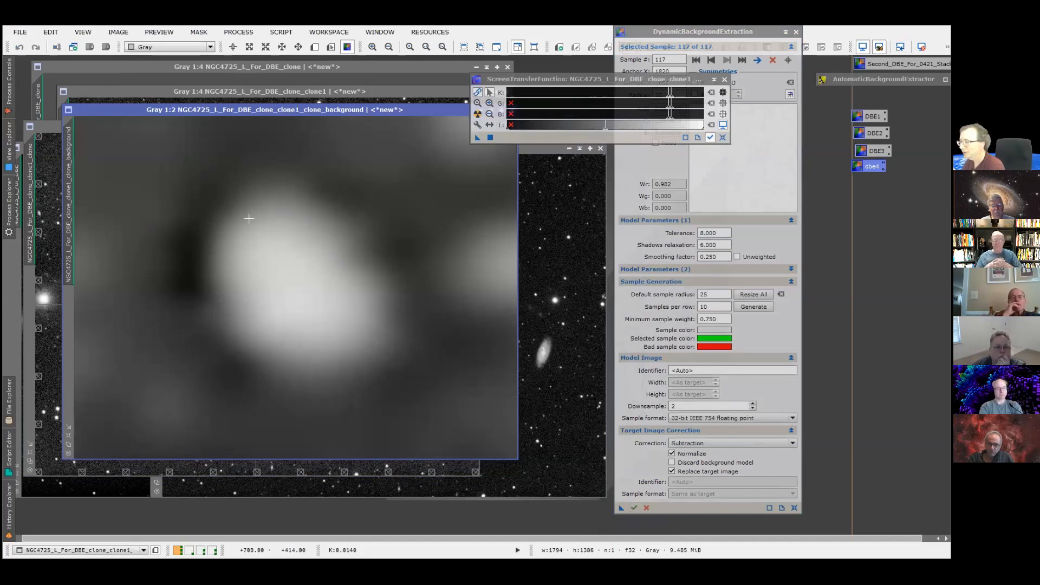
{"action": "left_click_drag", "start_coordinate": [432, 109], "coordinate": [442, 128]}
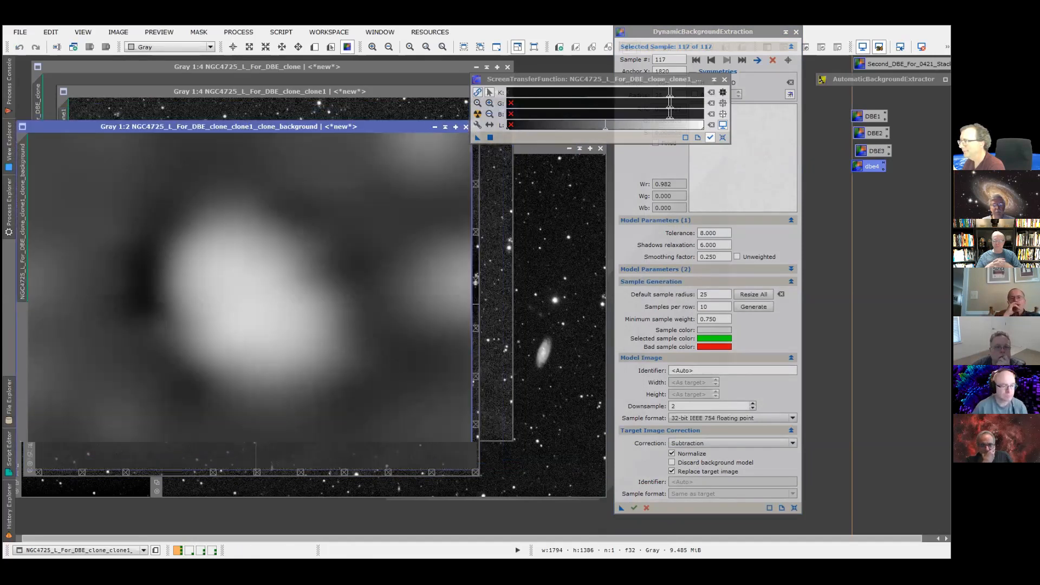
- Examine the corrected clone for damage around the galaxy, toggling the correction for comparison and renewing the automatic screen stretch
{"action": "left_click", "coordinate": [475, 279]}
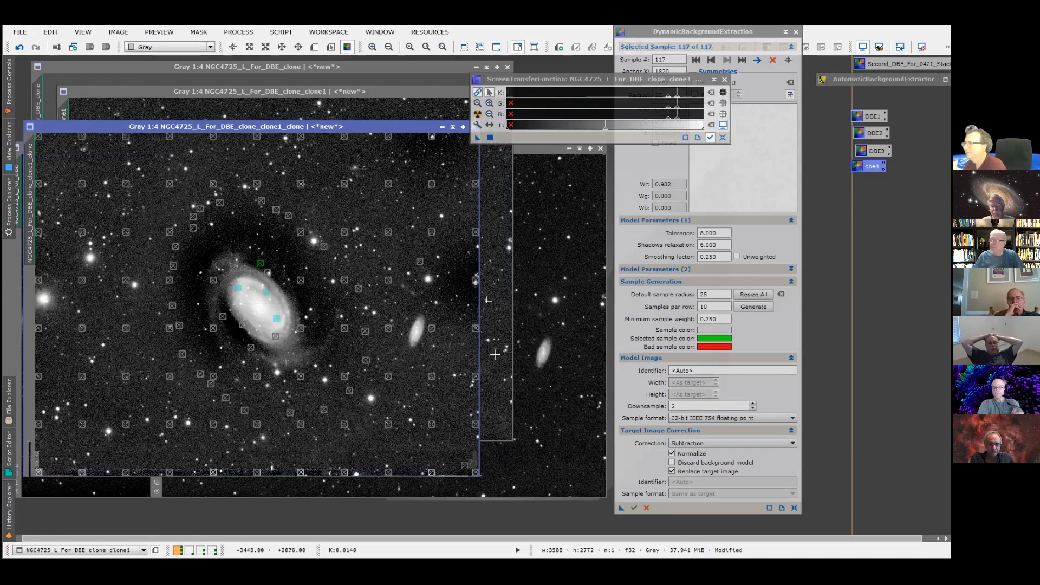
{"action": "left_click", "coordinate": [20, 49]}
{"action": "left_click", "coordinate": [477, 306]}
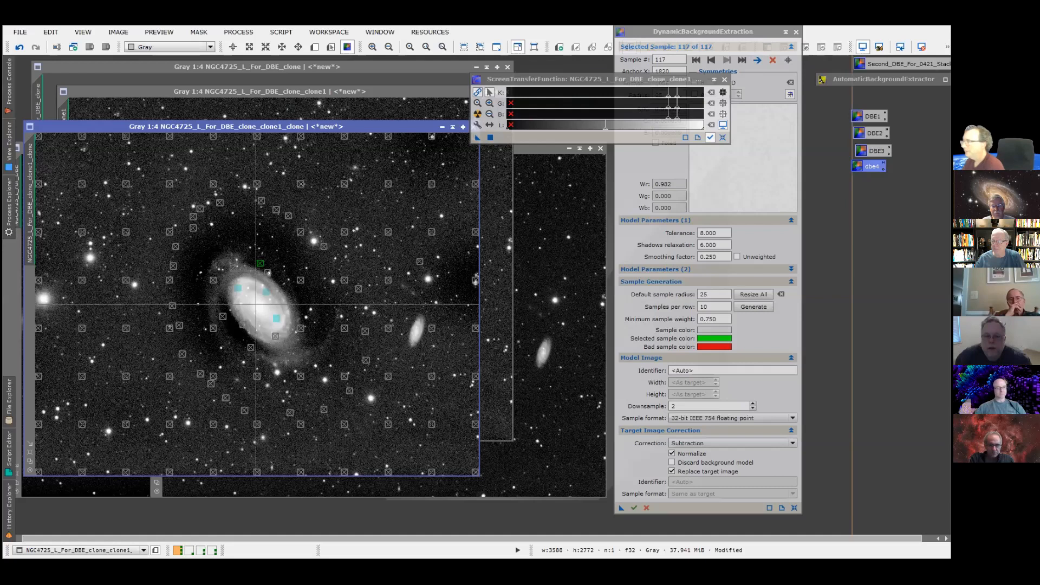
{"action": "left_click", "coordinate": [478, 114]}
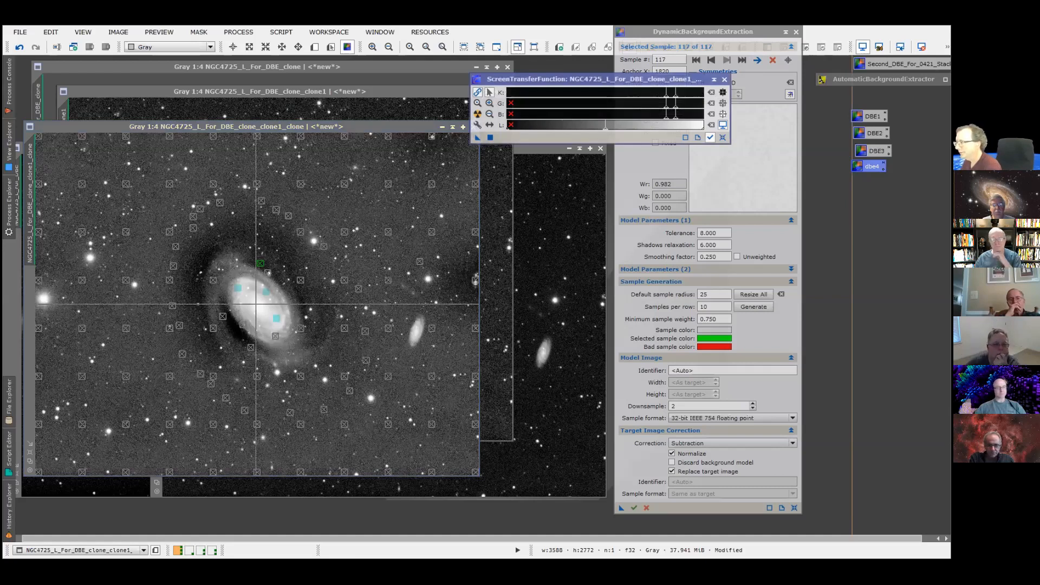
- Auto-stretch the display of NGC4725_L_For_DBE_clone_clone1, adjust its midtones manually, and separate its window from the corrected clone for comparison
{"action": "left_click", "coordinate": [455, 92]}
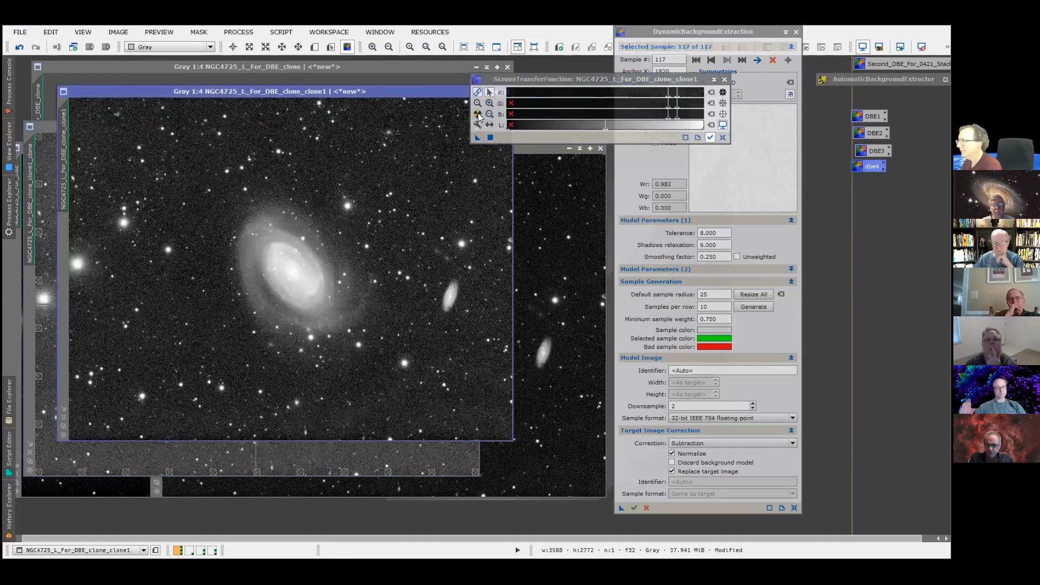
{"action": "left_click", "coordinate": [478, 114]}
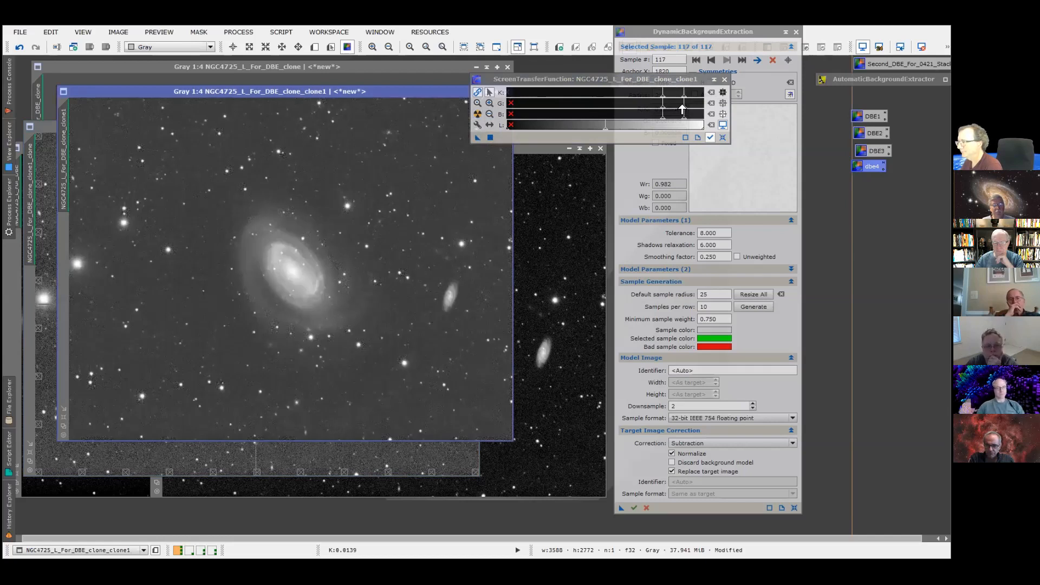
{"action": "left_click_drag", "start_coordinate": [687, 104], "coordinate": [49, 132]}
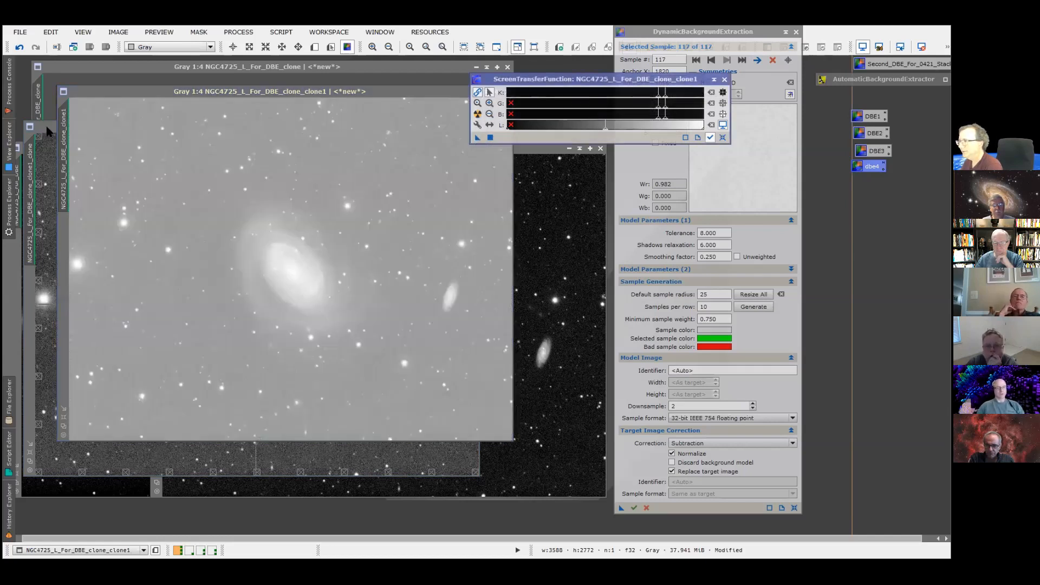
{"action": "left_click", "coordinate": [49, 185]}
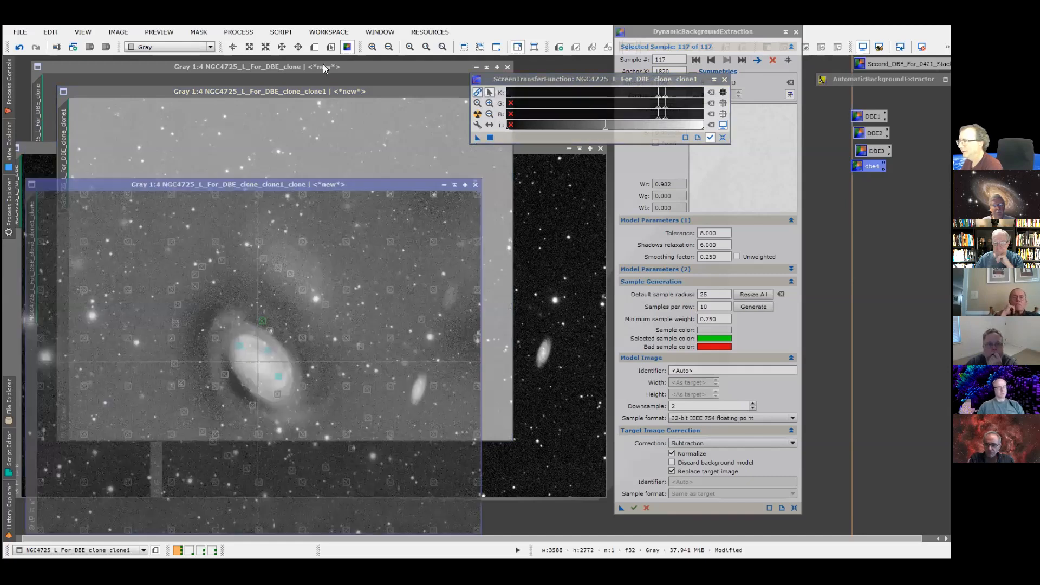
{"action": "left_click_drag", "start_coordinate": [310, 90], "coordinate": [321, 66]}
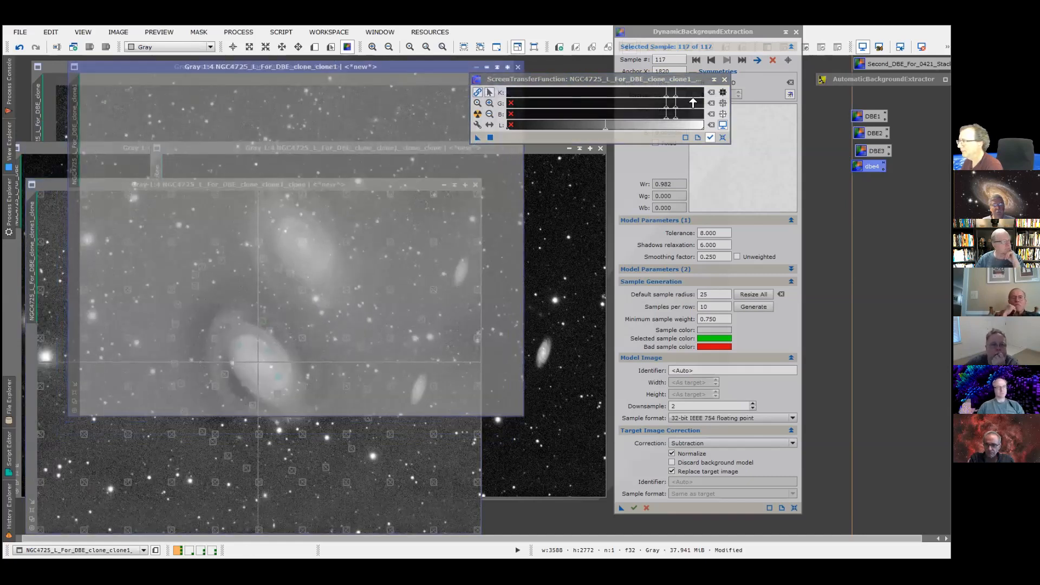
{"action": "left_click", "coordinate": [476, 116]}
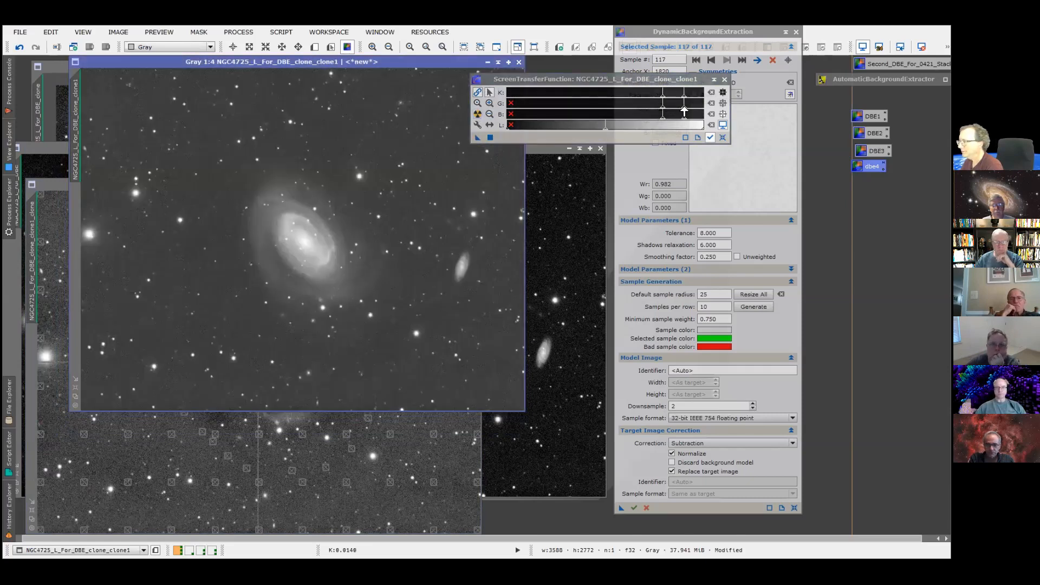
{"action": "left_click_drag", "start_coordinate": [685, 112], "coordinate": [695, 111]}
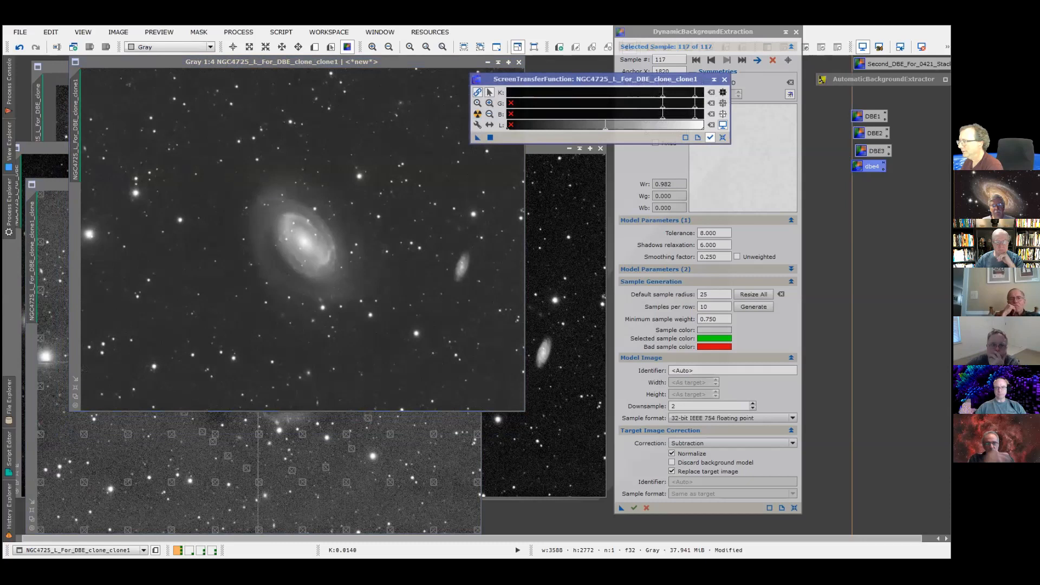
- Apply MaskedStretch to NGC4725_L_For_DBE_clone_clone1 with target background 0.125, 100 iterations and clipping fraction 0.0005
{"action": "left_click", "coordinate": [238, 32]}
{"action": "mouse_move", "coordinate": [266, 47]}
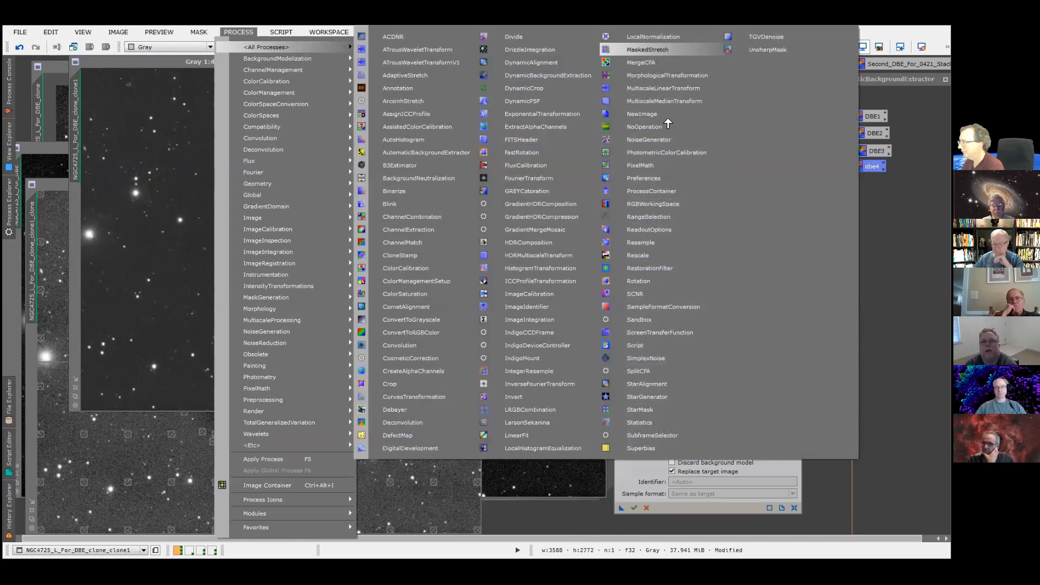
{"action": "left_click", "coordinate": [648, 50]}
{"action": "left_click_drag", "start_coordinate": [353, 190], "coordinate": [687, 93]}
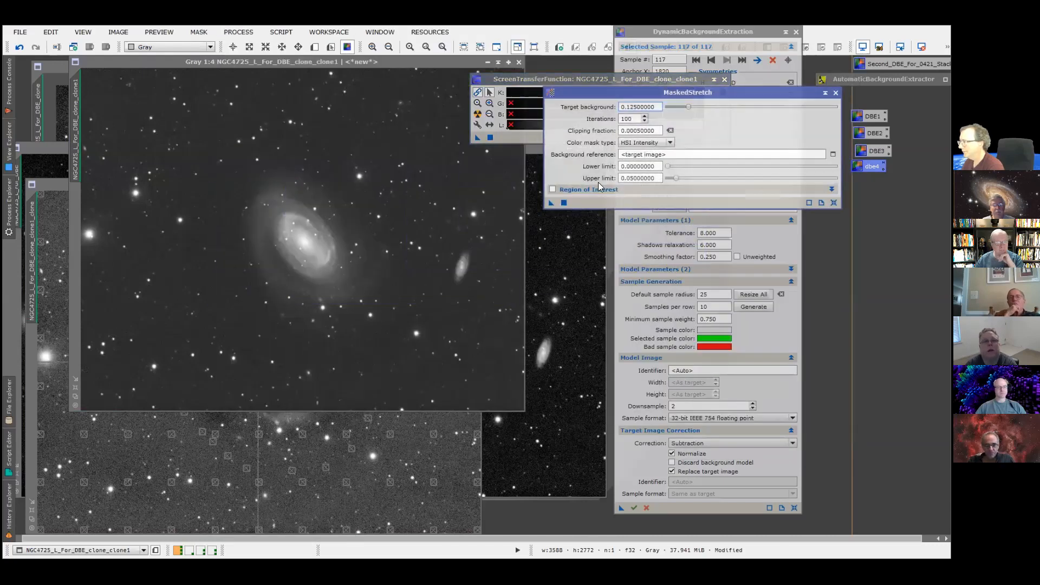
{"action": "left_click", "coordinate": [550, 201]}
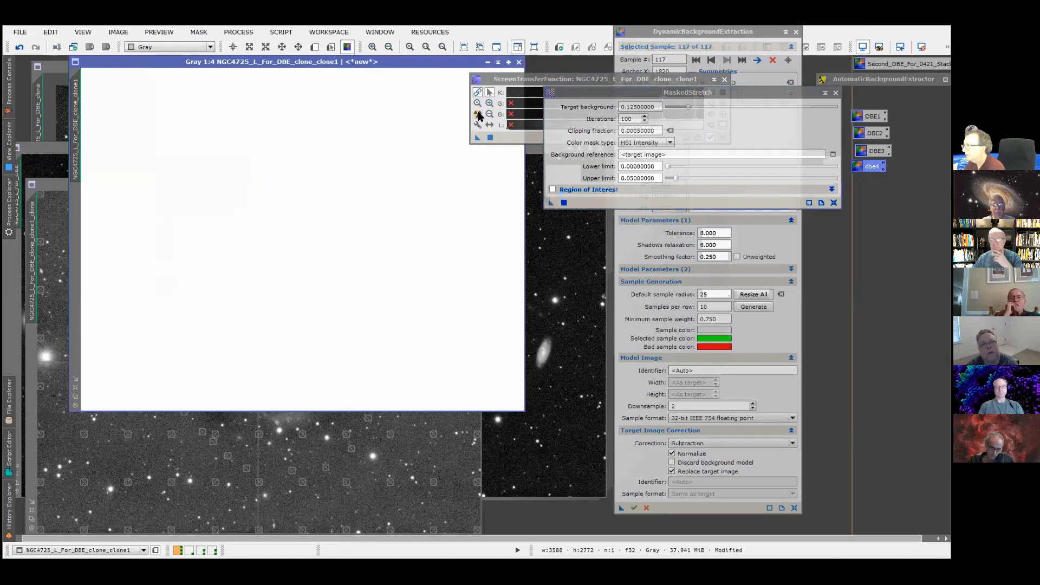
- Try an automatic screen stretch on the mask-stretched image, reset the screen transfer function, and fine-tune its shadows and midtones by hand
{"action": "left_click", "coordinate": [478, 114]}
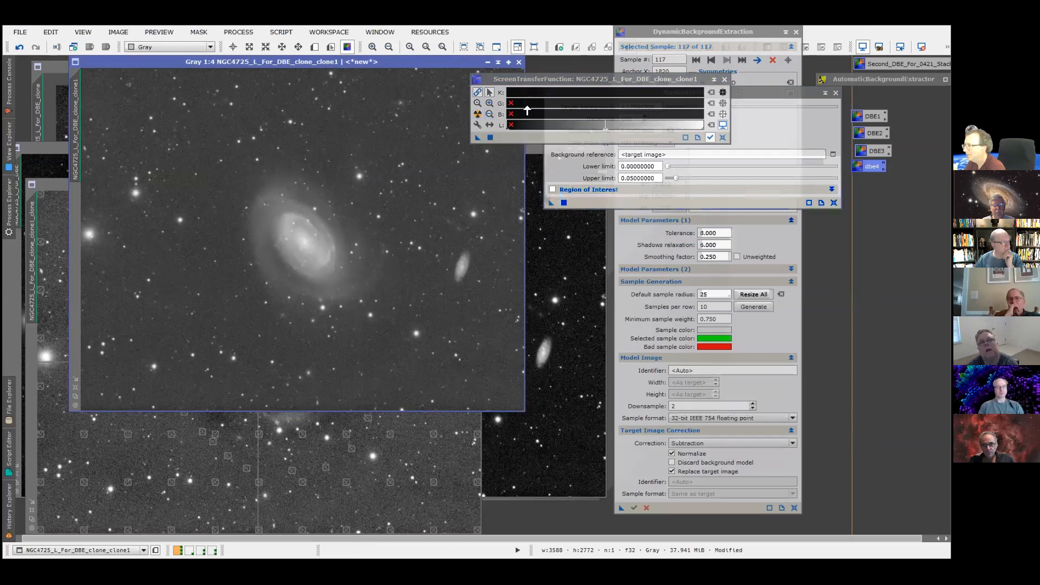
{"action": "left_click", "coordinate": [538, 79]}
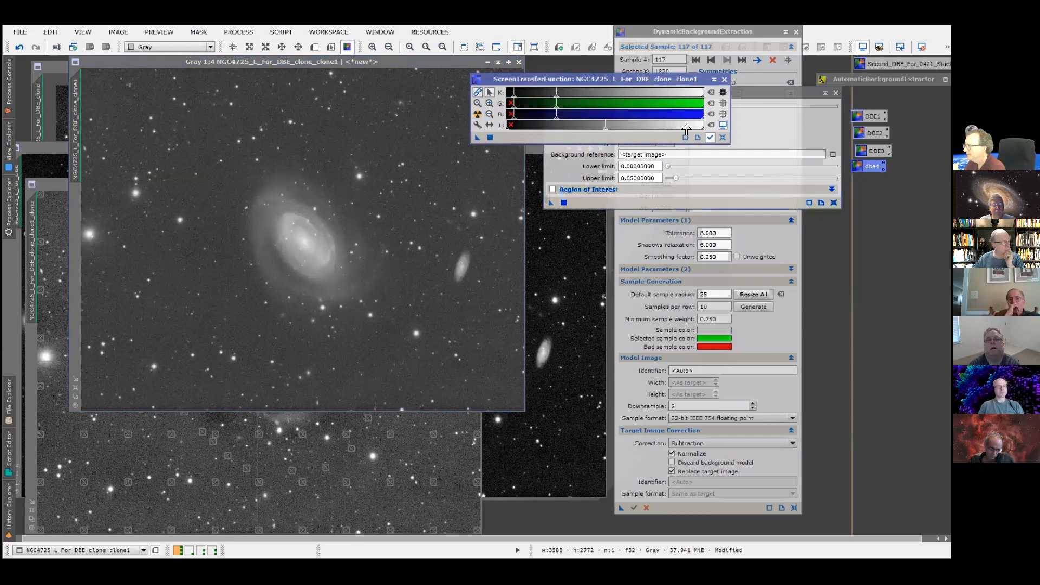
{"action": "left_click", "coordinate": [723, 137]}
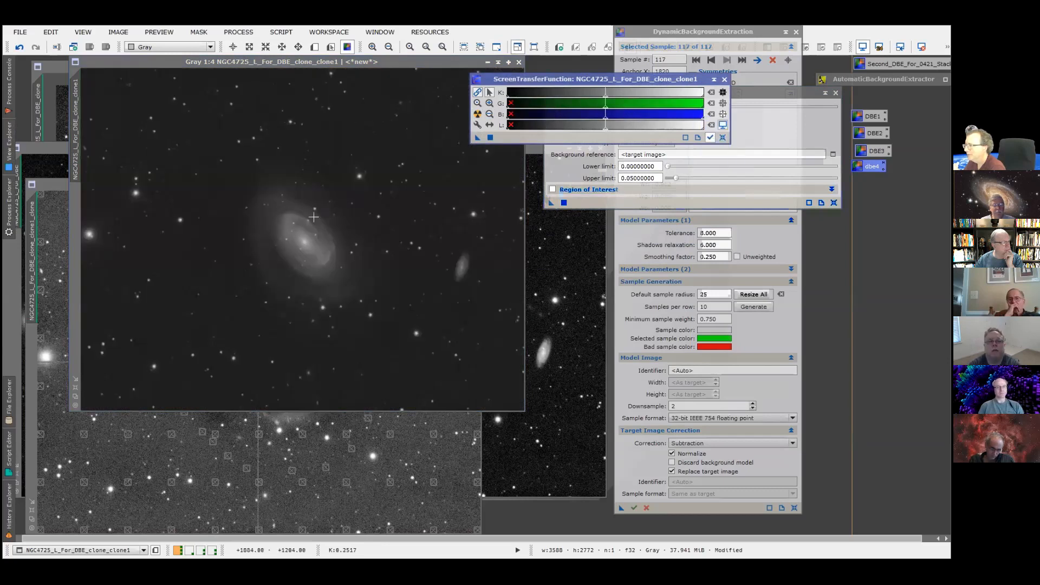
{"action": "left_click_drag", "start_coordinate": [509, 115], "coordinate": [517, 114]}
{"action": "left_click_drag", "start_coordinate": [610, 107], "coordinate": [582, 108]}
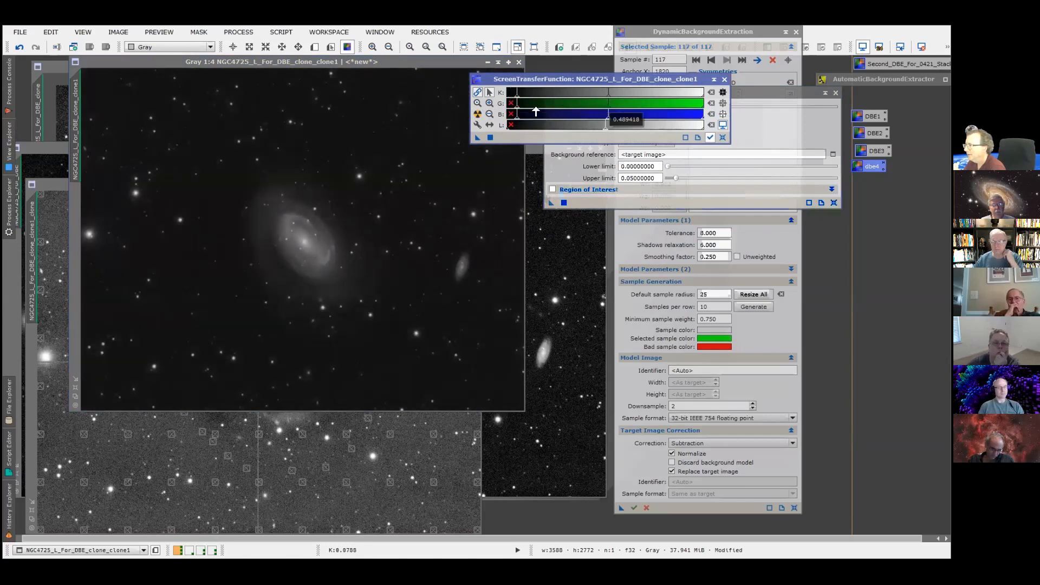
- Rebalance the midtones and shadows of the mask-stretched galaxy's screen stretch, trying brighter and darker midtones around the outer arms
{"action": "left_click_drag", "start_coordinate": [517, 108], "coordinate": [516, 108]}
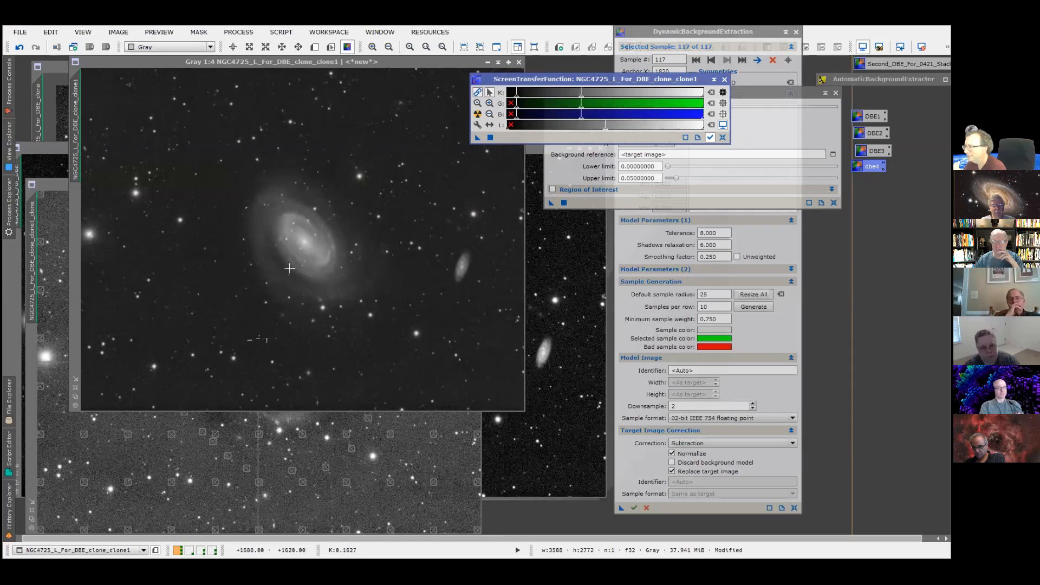
{"action": "left_click_drag", "start_coordinate": [582, 110], "coordinate": [583, 110]}
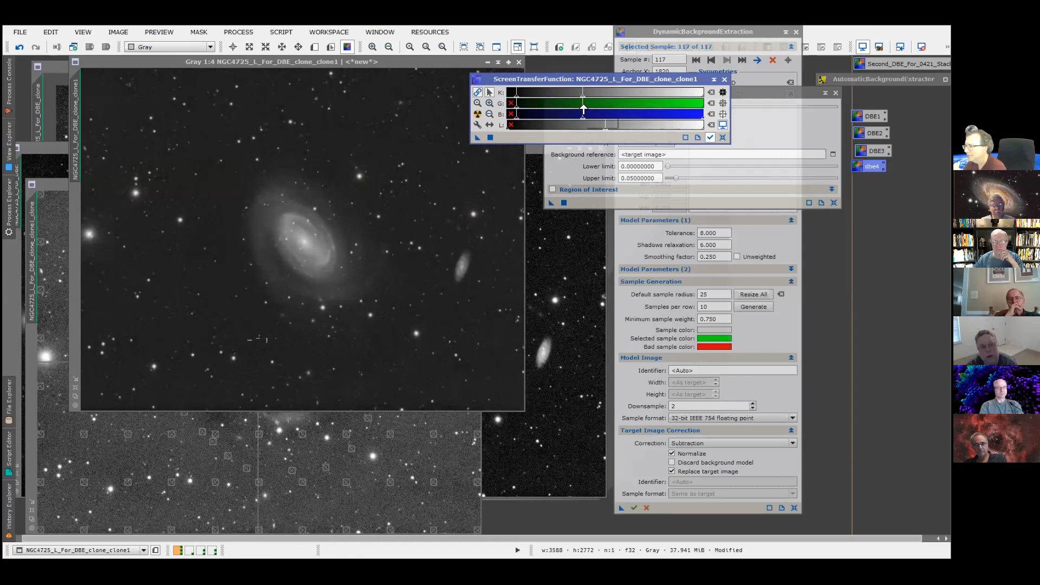
{"action": "left_click_drag", "start_coordinate": [584, 110], "coordinate": [601, 110]}
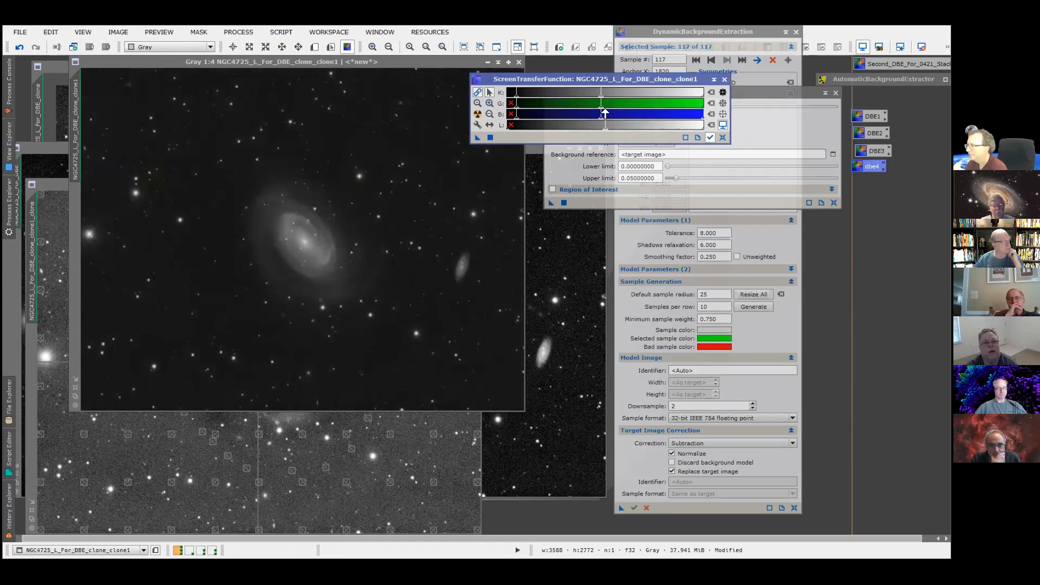
{"action": "left_click_drag", "start_coordinate": [598, 110], "coordinate": [579, 110]}
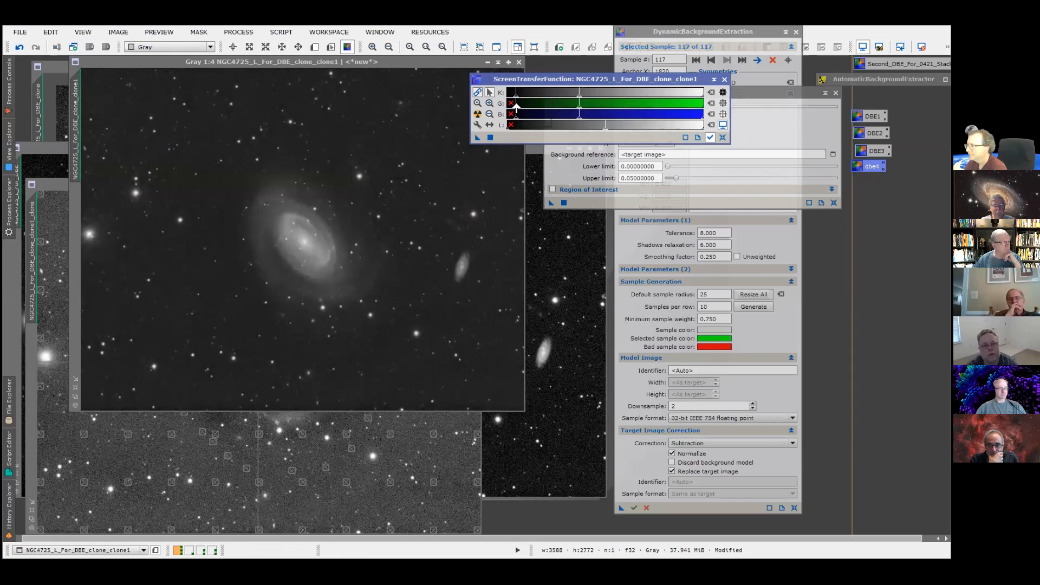
{"action": "left_click_drag", "start_coordinate": [516, 107], "coordinate": [525, 106]}
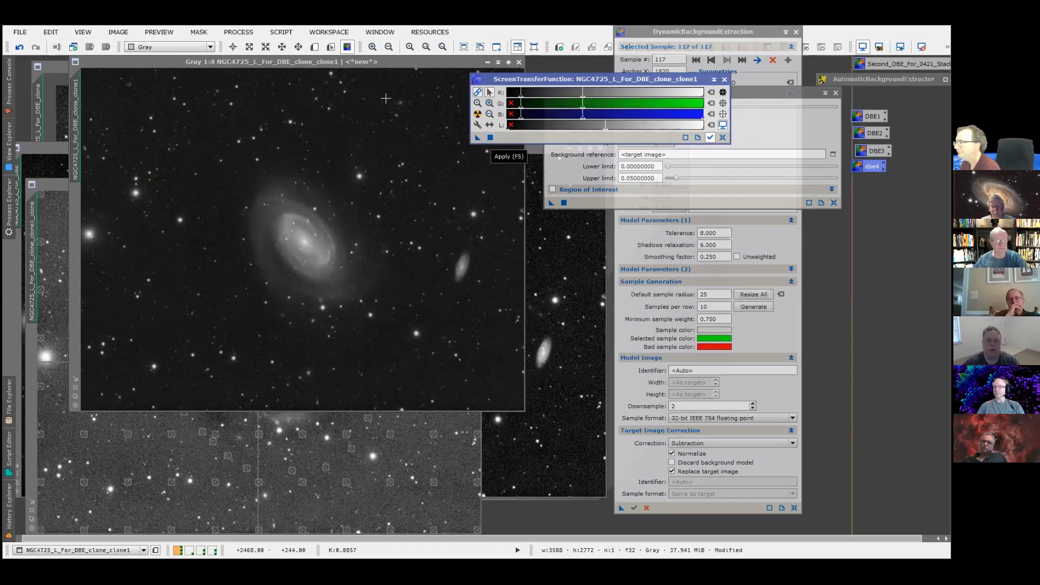
- Open the master flat flat-FILTER_L-BINNING_1 and place its window over the galaxy images
{"action": "left_click", "coordinate": [20, 31]}
{"action": "left_click", "coordinate": [33, 40]}
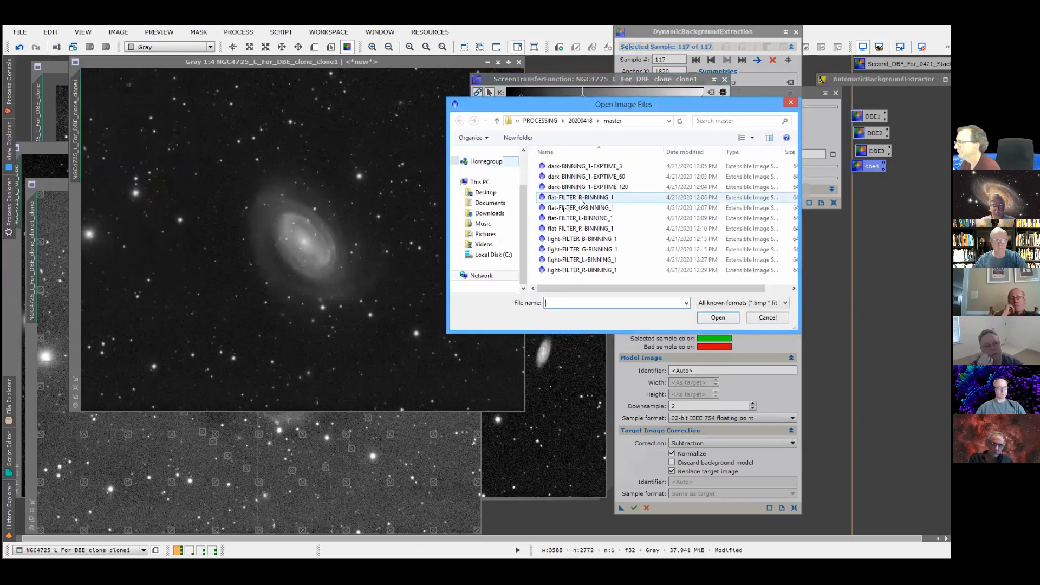
{"action": "left_click", "coordinate": [590, 219]}
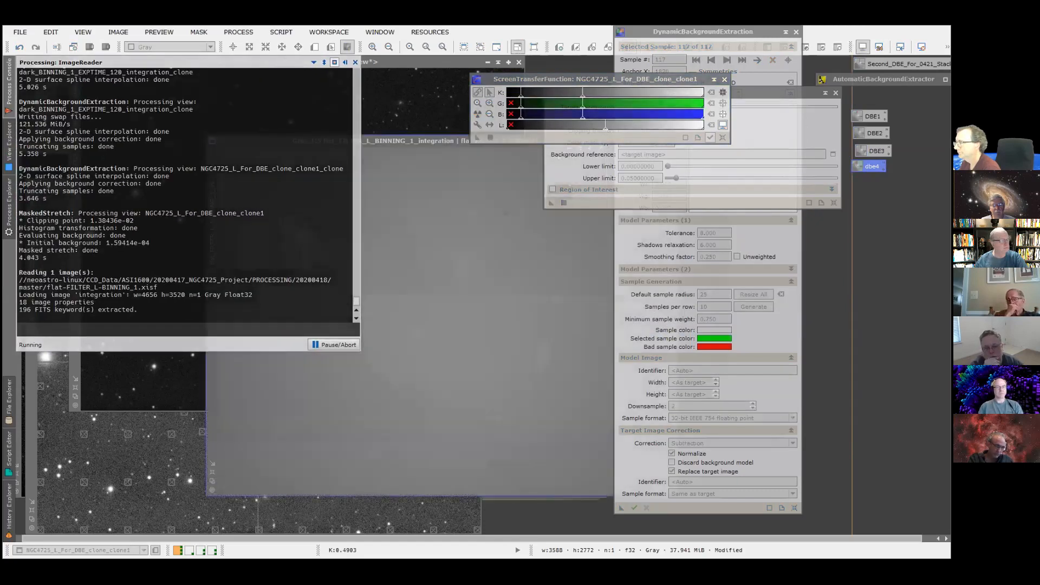
{"action": "left_click_drag", "start_coordinate": [439, 140], "coordinate": [273, 135]}
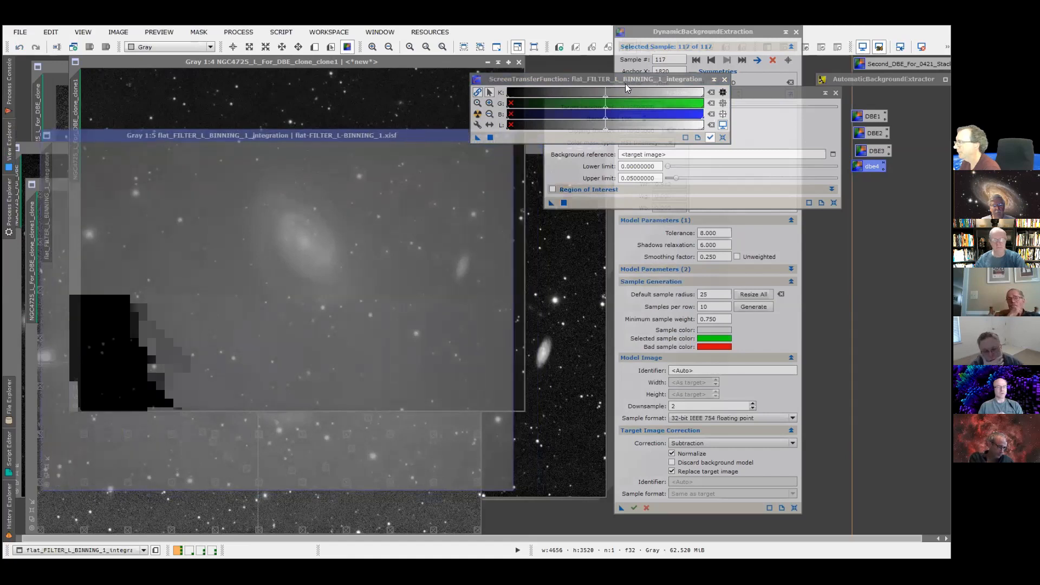
- Auto-stretch the display of the luminance master flat and raise its shadows to darken it and bring out the vignetting
{"action": "left_click", "coordinate": [477, 115]}
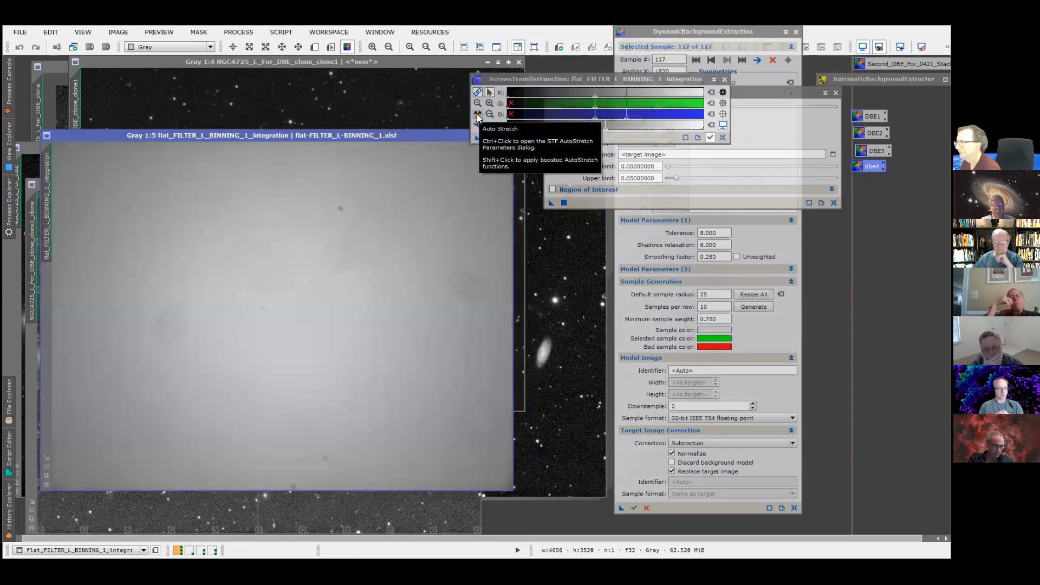
{"action": "left_click", "coordinate": [719, 137]}
{"action": "left_click", "coordinate": [477, 115]}
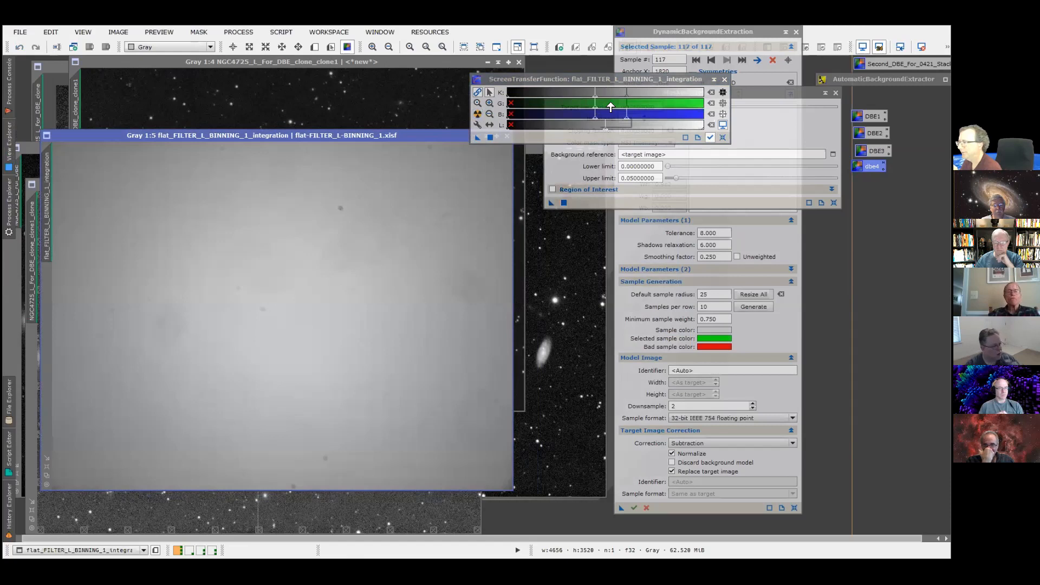
{"action": "left_click_drag", "start_coordinate": [610, 107], "coordinate": [626, 109]}
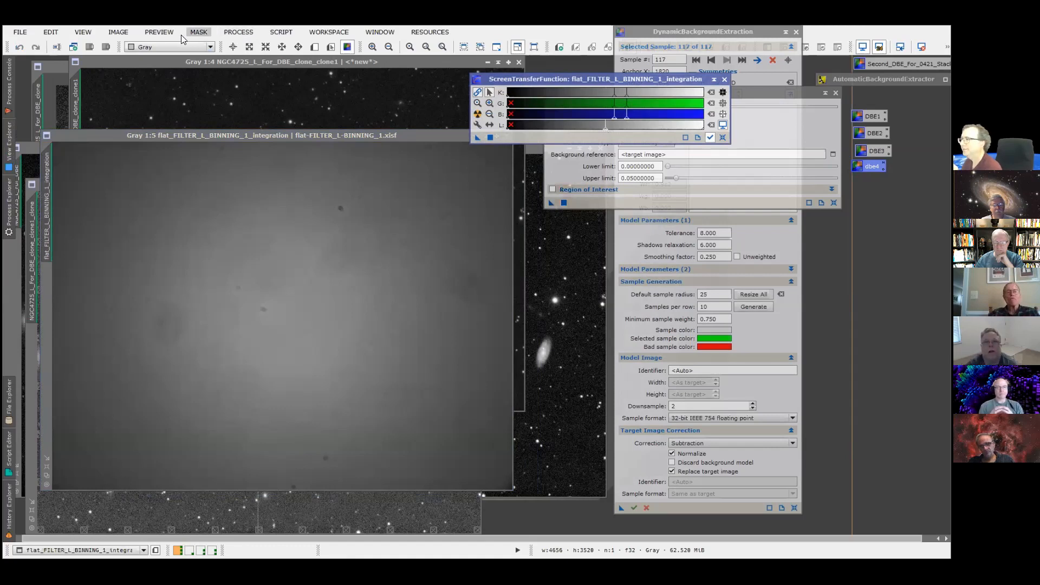
- Invert the master flat and adjust its screen stretch to show the bright corners and dark centre
{"action": "left_click", "coordinate": [118, 32]}
{"action": "left_click", "coordinate": [140, 179]}
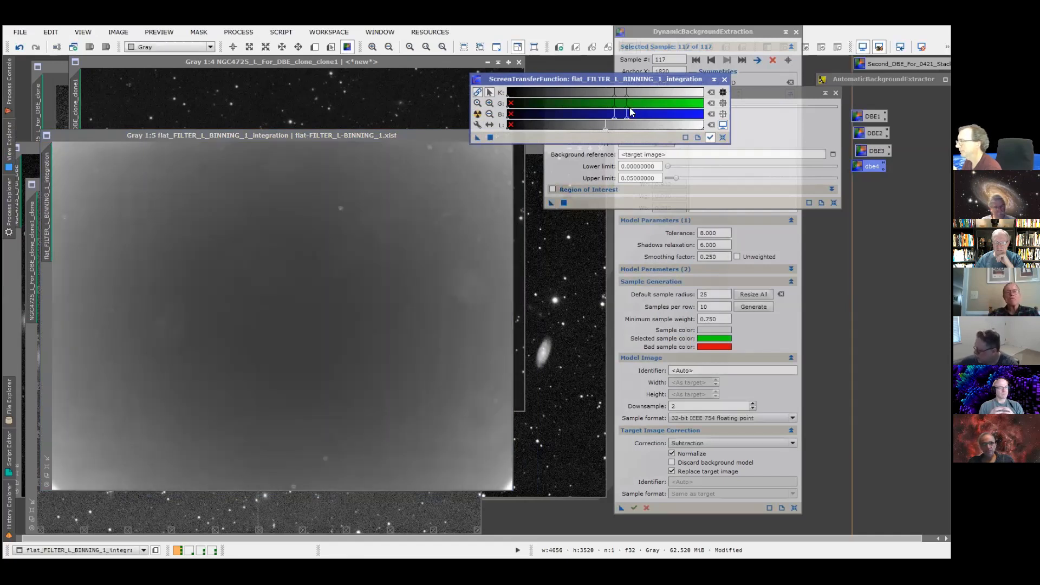
{"action": "left_click_drag", "start_coordinate": [623, 111], "coordinate": [612, 112]}
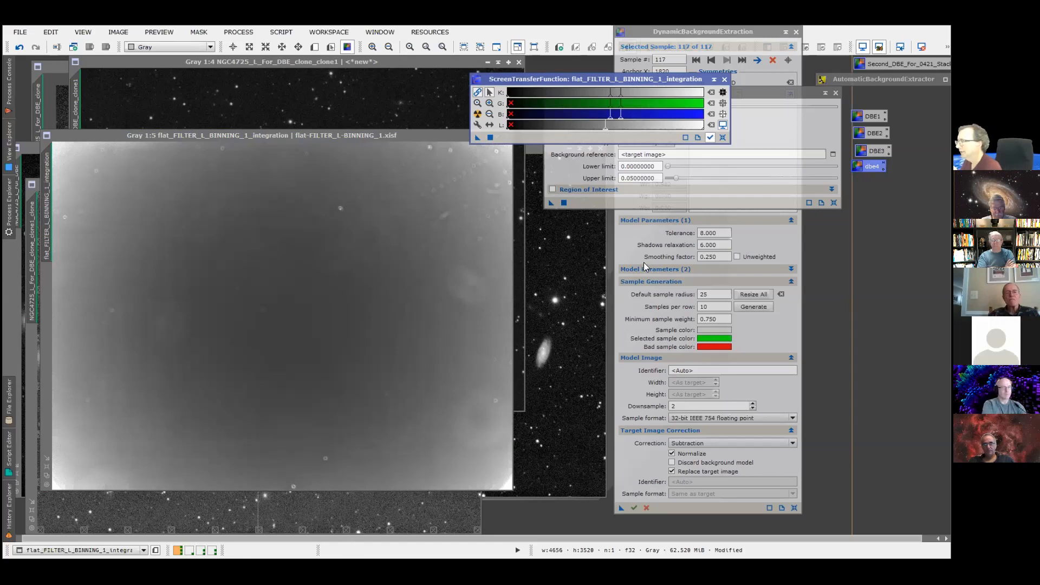
- Cancel the active DynamicBackgroundExtraction session and start a new one on the inverted master flat
{"action": "left_click", "coordinate": [796, 33]}
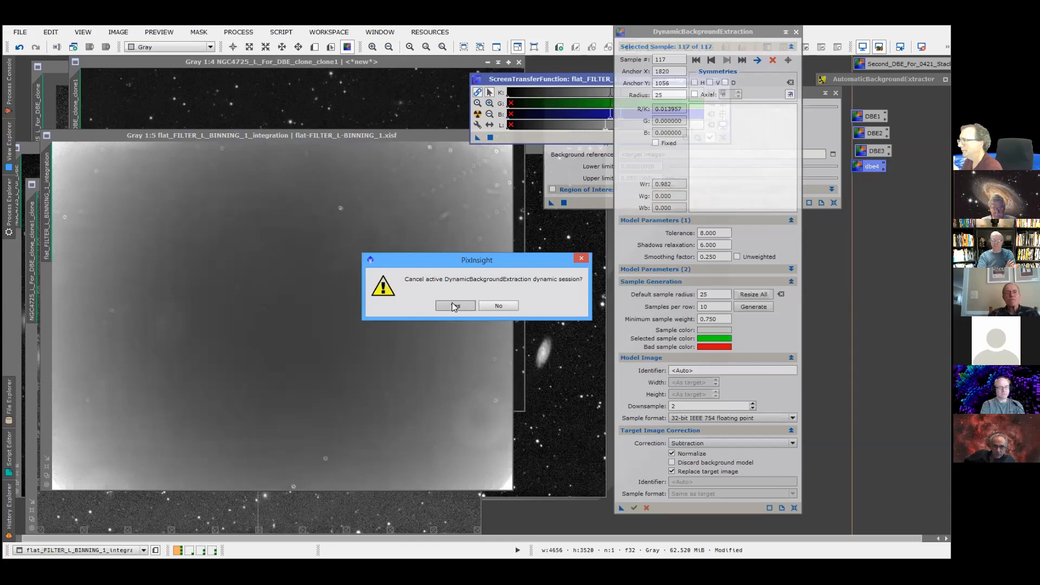
{"action": "key", "text": "Return"}
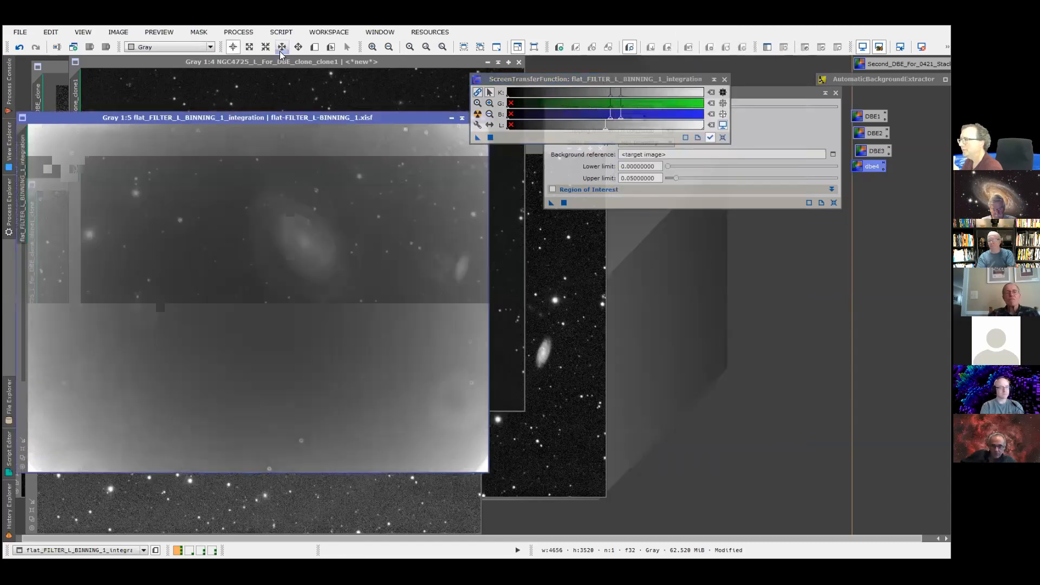
{"action": "left_click", "coordinate": [243, 33]}
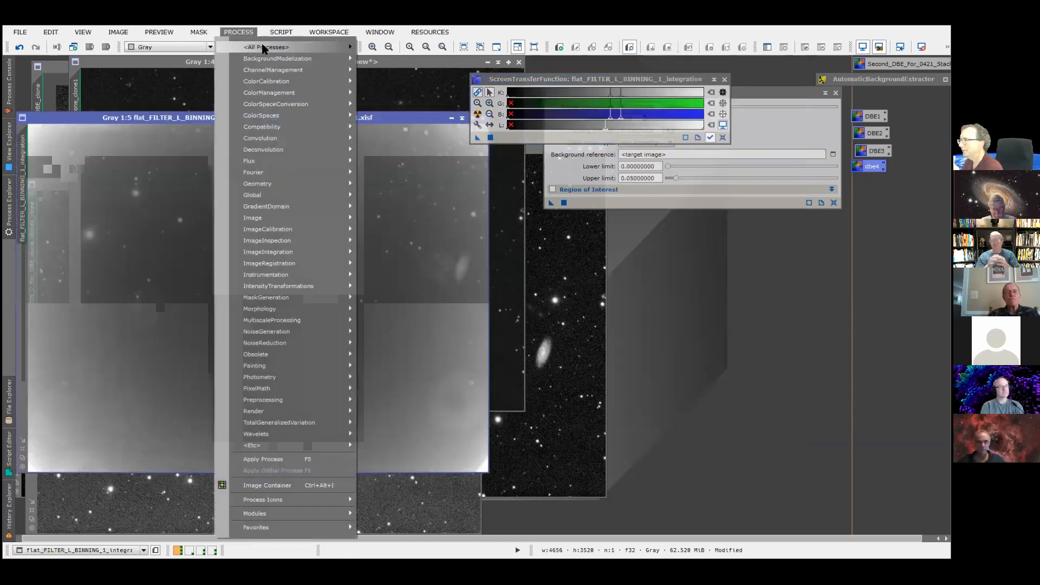
{"action": "mouse_move", "coordinate": [284, 47]}
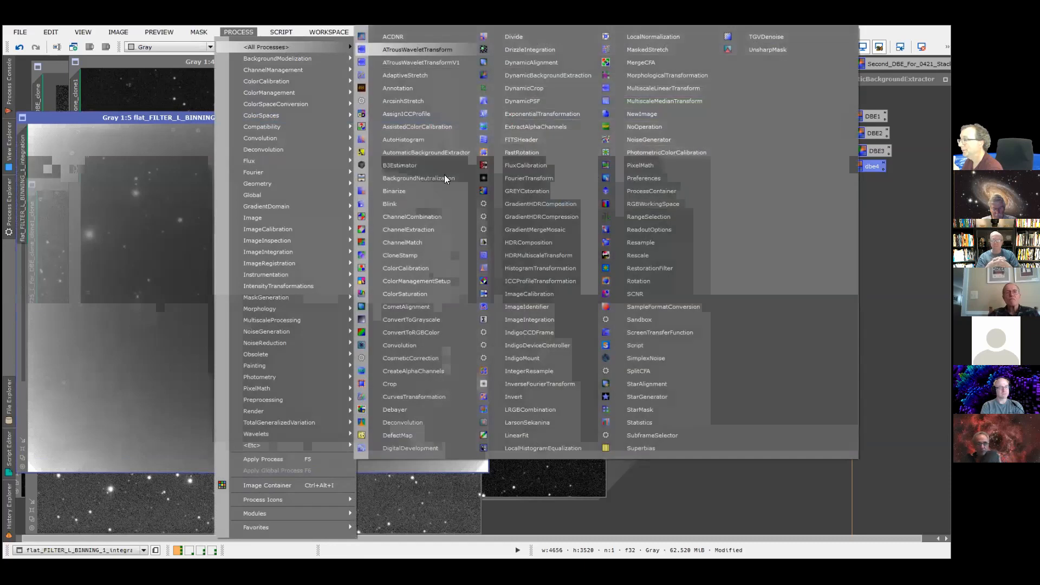
{"action": "left_click", "coordinate": [547, 75]}
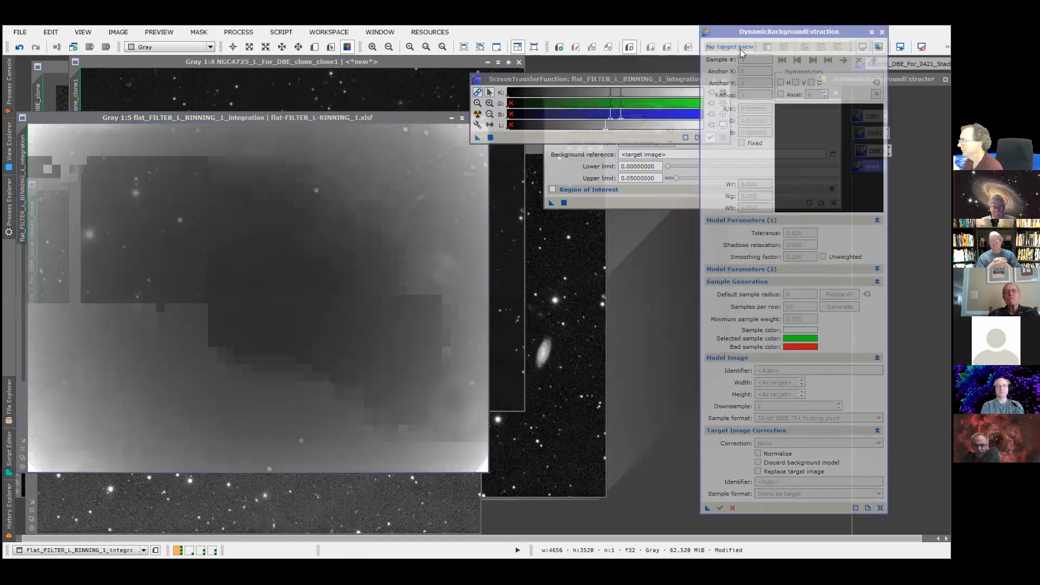
{"action": "left_click", "coordinate": [252, 303]}
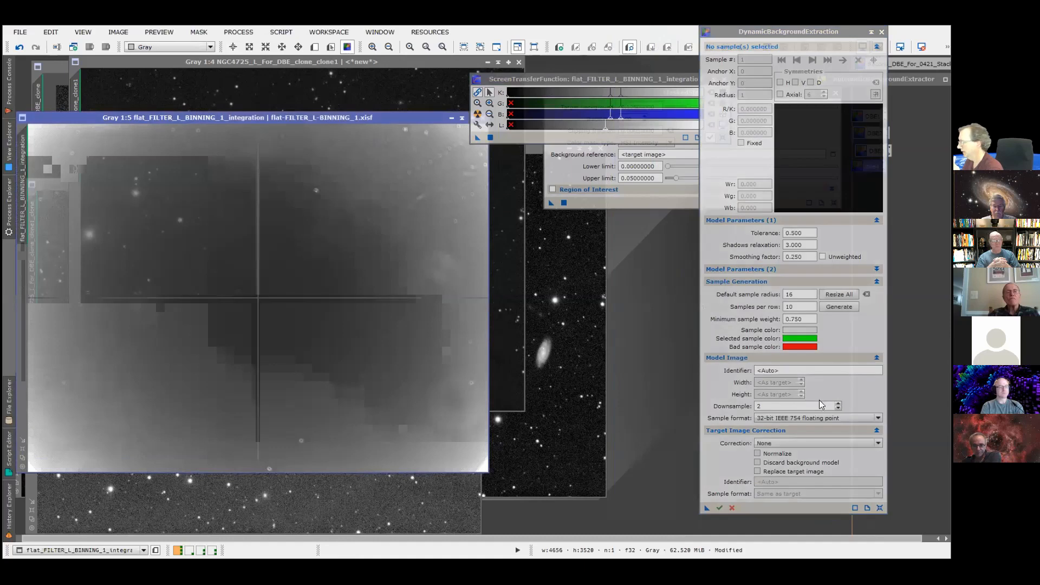
- Generate samples on the flat with a default sample radius of 25, and darken the display so the samples stand out
{"action": "double_click", "coordinate": [800, 295]}
{"action": "type", "text": "25"}
{"action": "left_click", "coordinate": [844, 311]}
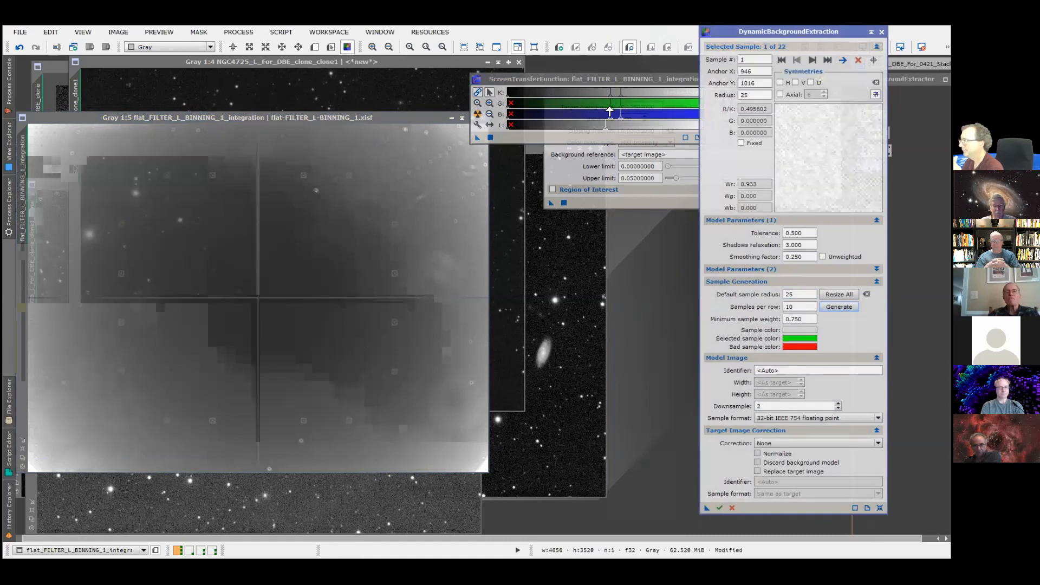
{"action": "left_click_drag", "start_coordinate": [627, 108], "coordinate": [619, 110]}
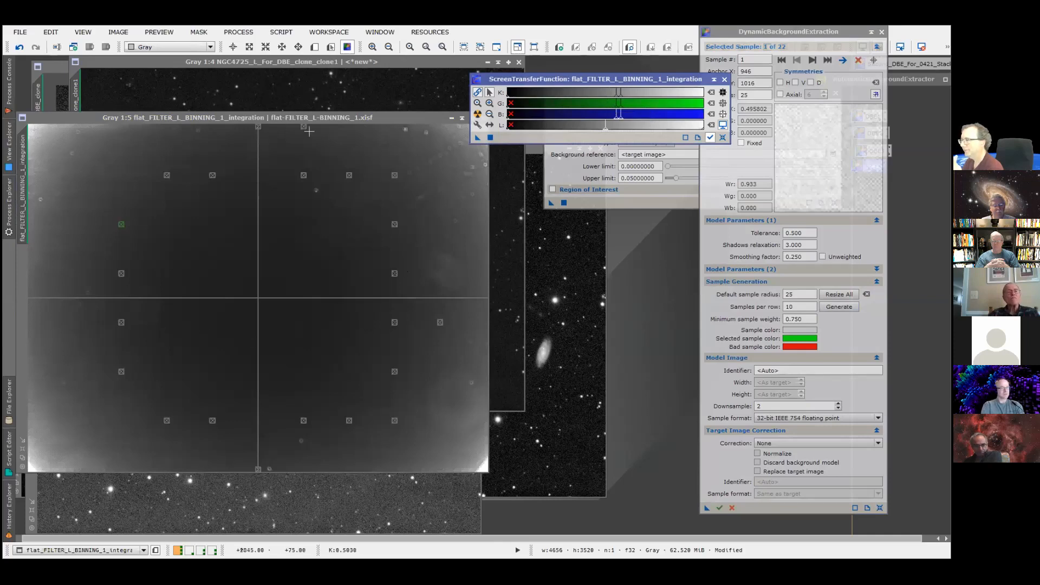
- Set the tolerance to 3 and shadows relaxation to 5, and regenerate the samples across the flat
{"action": "left_click", "coordinate": [790, 234]}
{"action": "type", "text": "20"}
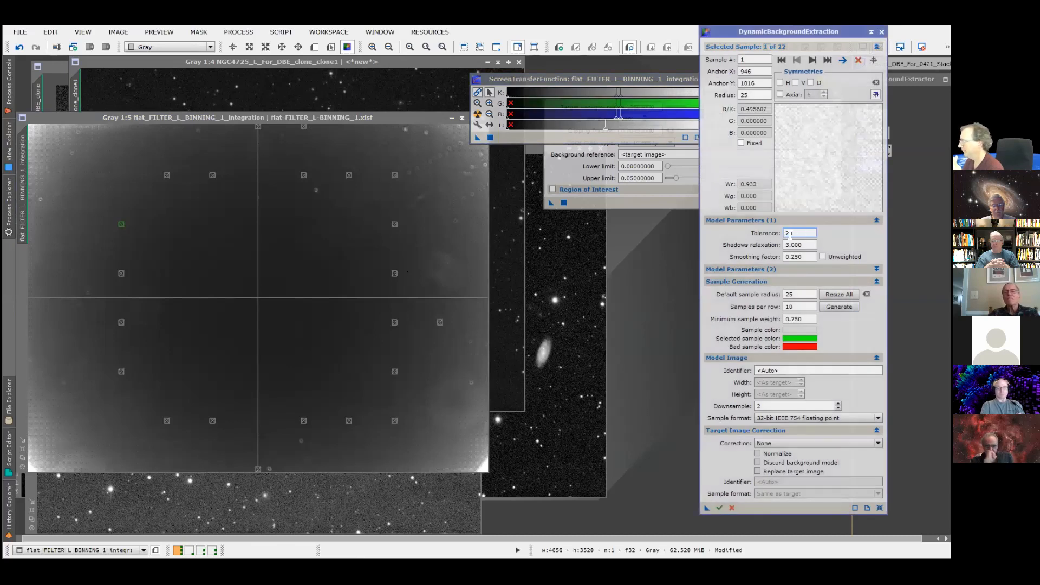
{"action": "type", "text": "3"}
{"action": "key", "text": "Tab"}
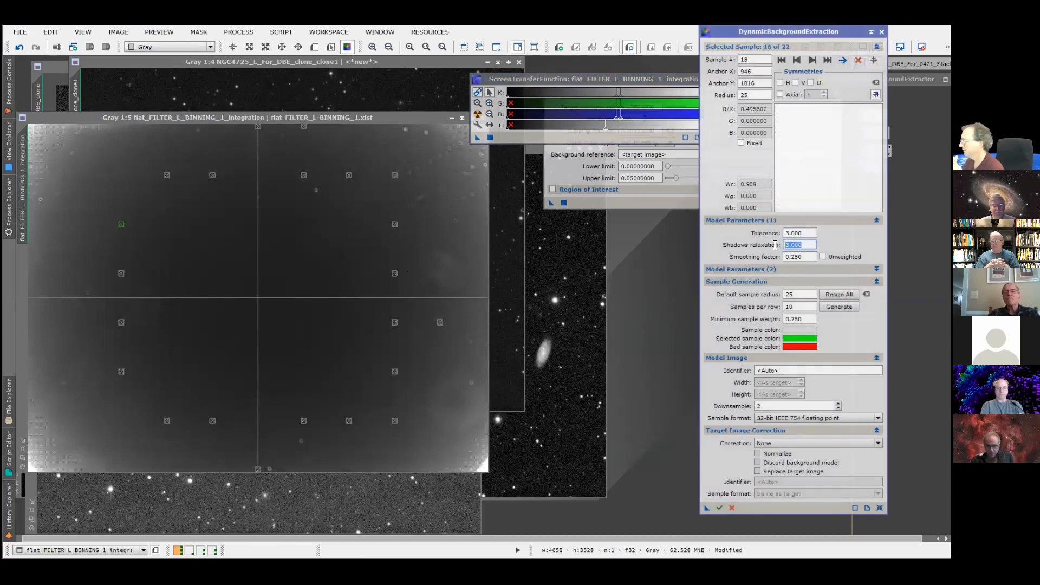
{"action": "type", "text": "5"}
{"action": "left_click", "coordinate": [838, 308]}
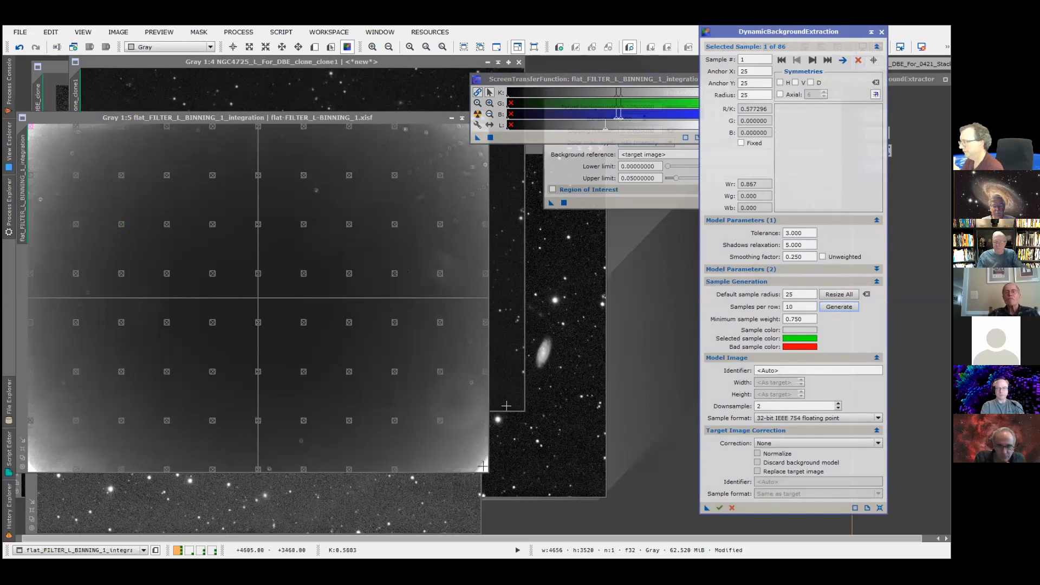
- Add extra samples by hand in the flat's two lower corners and near its upper-right edge, moving the ScreenTransferFunction window clear
{"action": "left_click", "coordinate": [483, 467]}
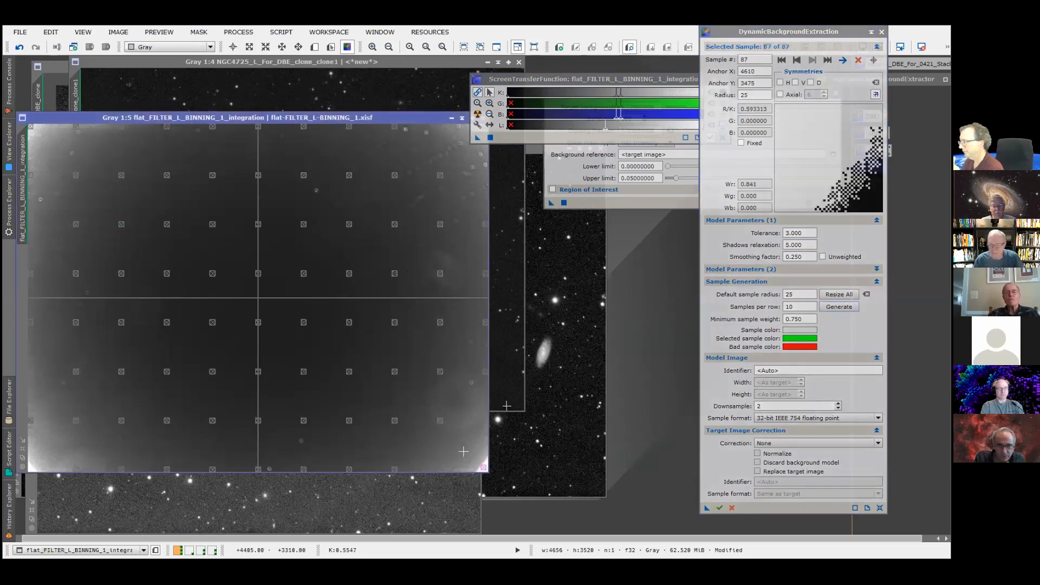
{"action": "left_click", "coordinate": [461, 451]}
{"action": "left_click", "coordinate": [481, 437]}
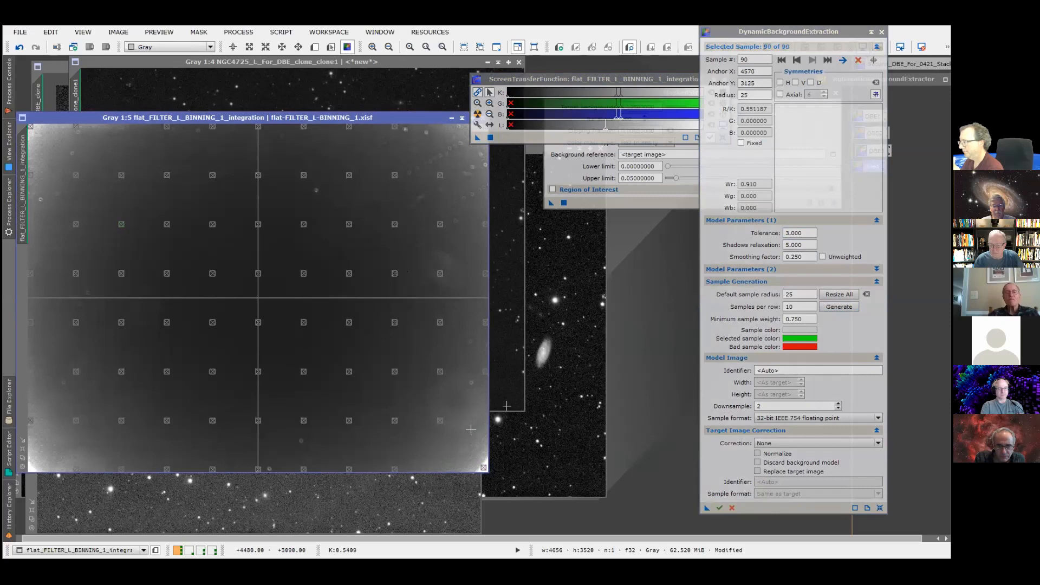
{"action": "left_click", "coordinate": [32, 465]}
{"action": "left_click", "coordinate": [55, 446]}
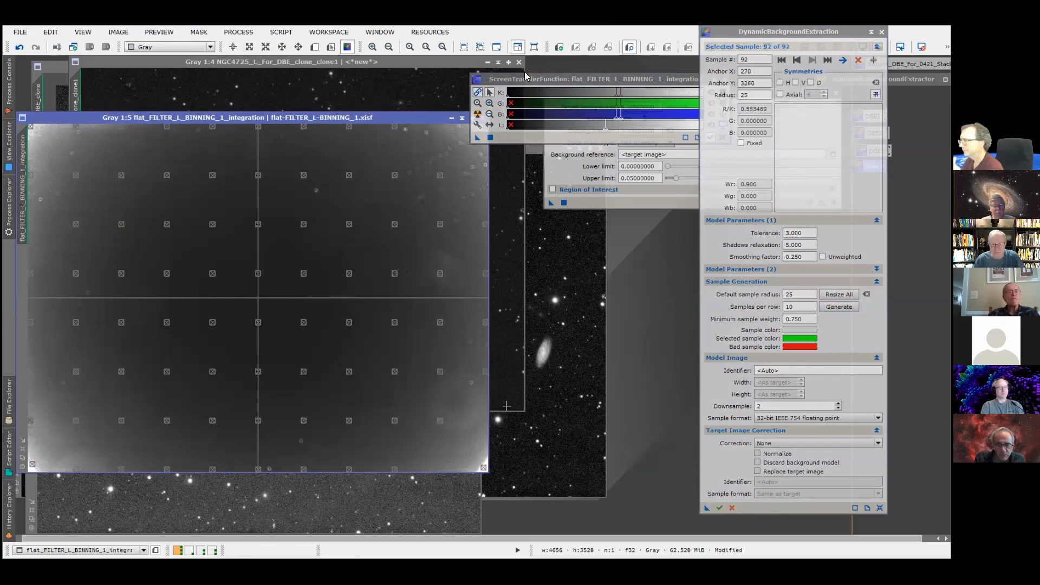
{"action": "left_click_drag", "start_coordinate": [524, 81], "coordinate": [563, 74]}
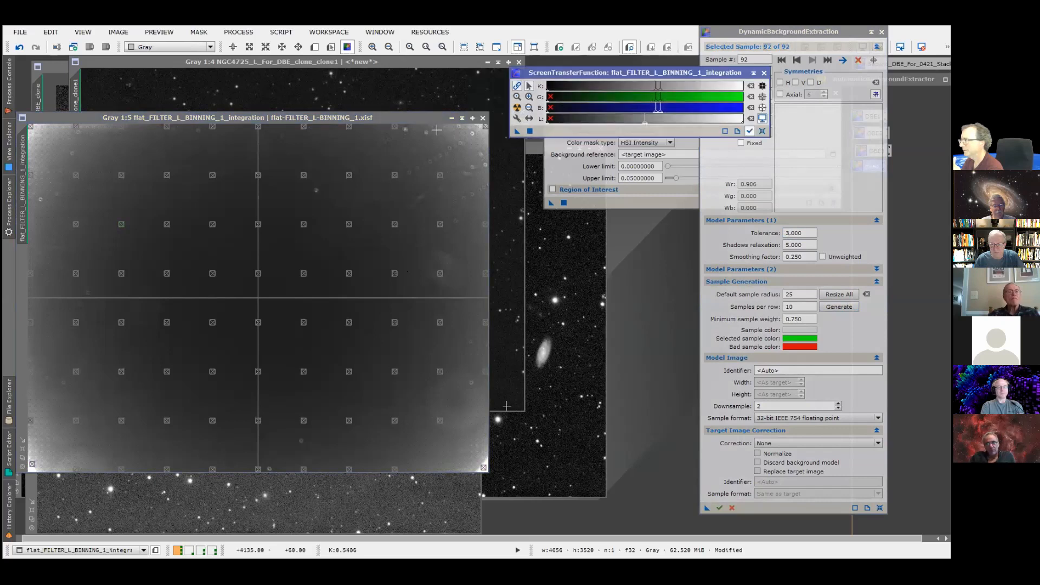
{"action": "left_click", "coordinate": [485, 176]}
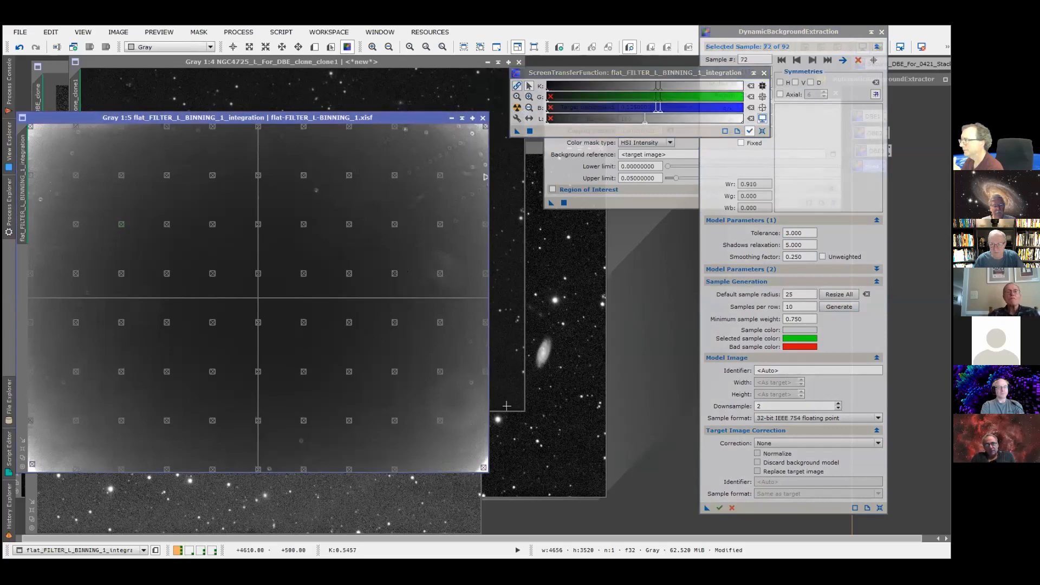
- Clone the inverted flat and set the target correction to Division with normalize, discard background model and replace target image enabled
{"action": "right_click", "coordinate": [407, 271]}
{"action": "left_click", "coordinate": [438, 324]}
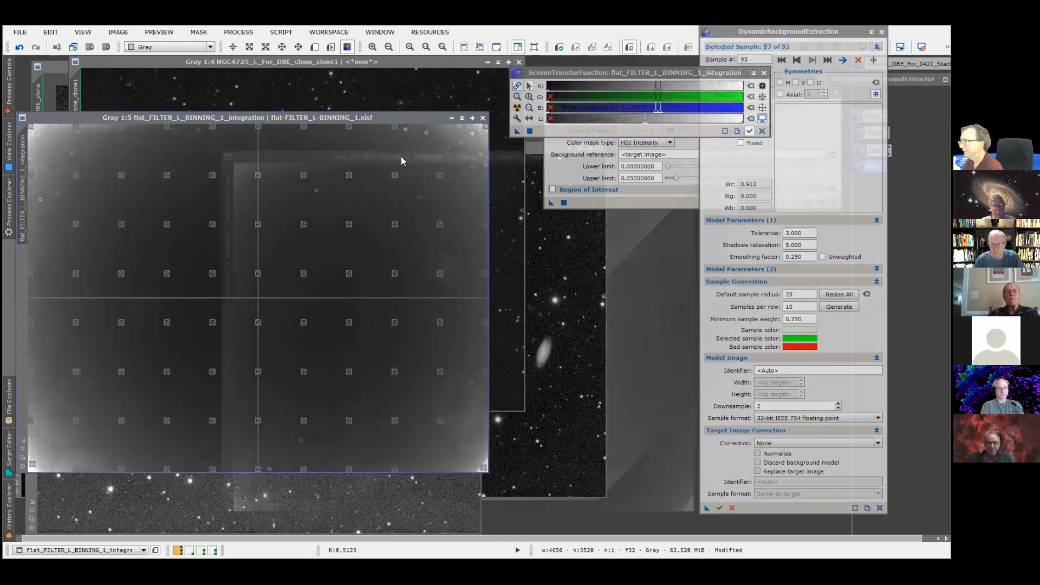
{"action": "left_click", "coordinate": [792, 444]}
{"action": "left_click", "coordinate": [779, 464]}
{"action": "left_click", "coordinate": [771, 463]}
{"action": "left_click", "coordinate": [770, 472]}
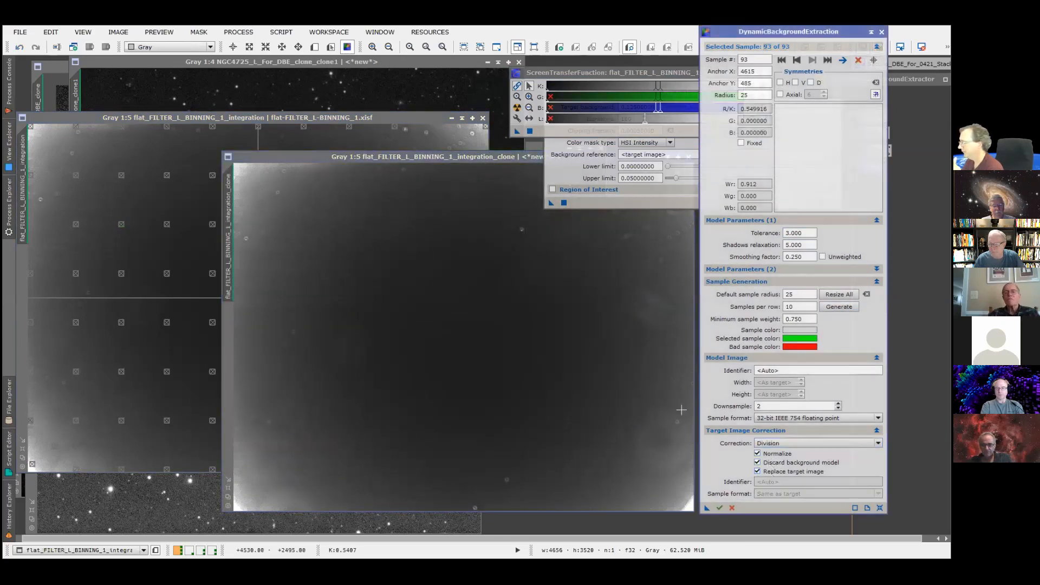
- Arrange the flat's clone over the original and apply the DynamicBackgroundExtraction division correction to the clone
{"action": "left_click_drag", "start_coordinate": [457, 157], "coordinate": [468, 163]}
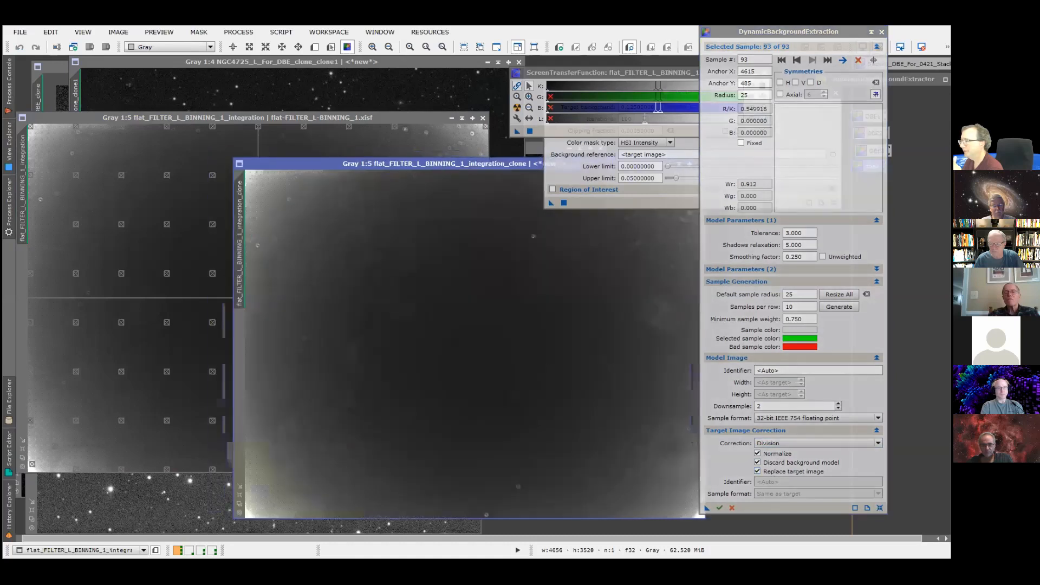
{"action": "left_click", "coordinate": [307, 118]}
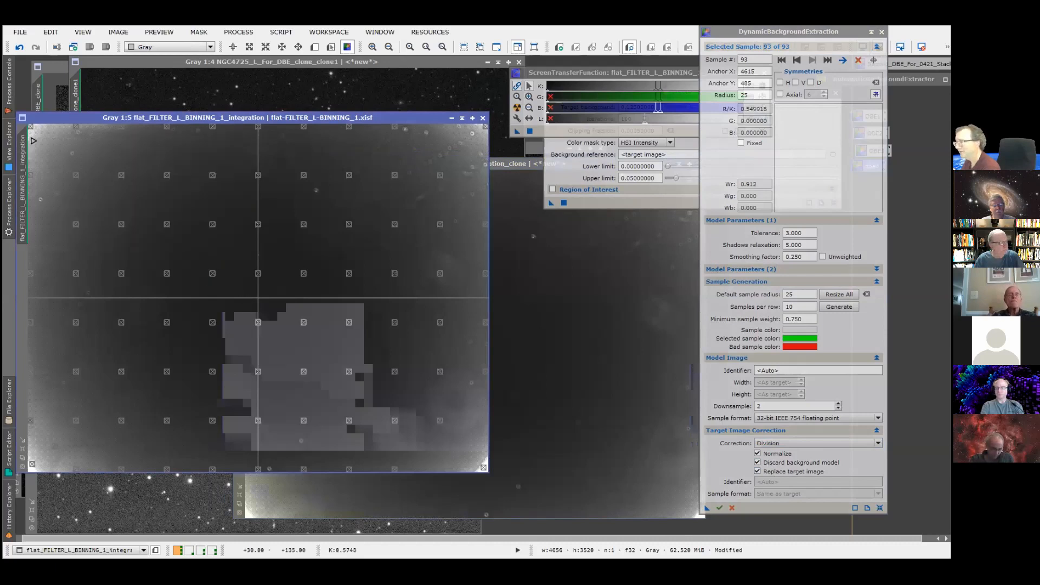
{"action": "left_click_drag", "start_coordinate": [490, 166], "coordinate": [209, 159]}
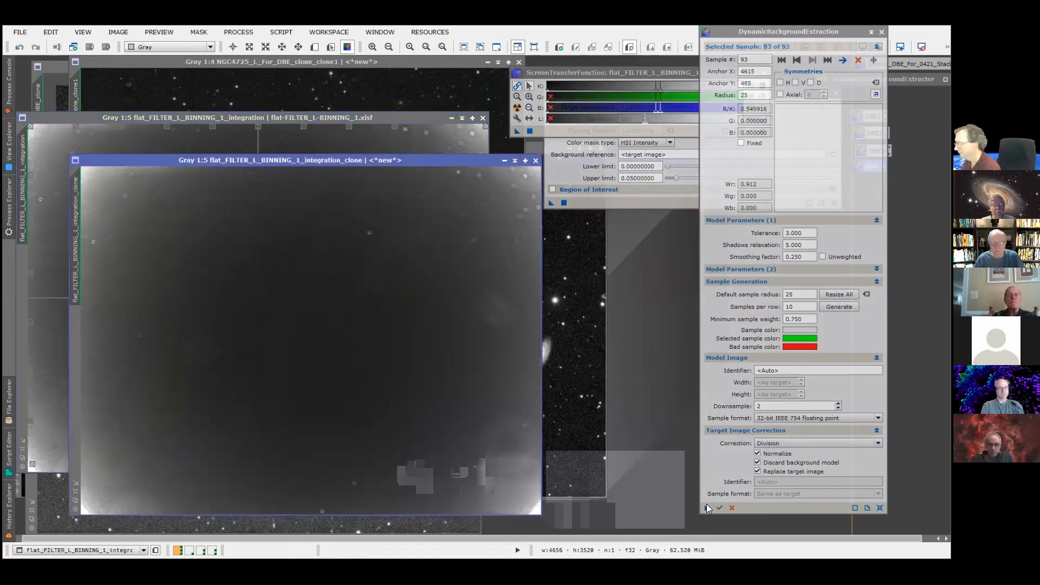
{"action": "left_click_drag", "start_coordinate": [707, 508], "coordinate": [456, 364]}
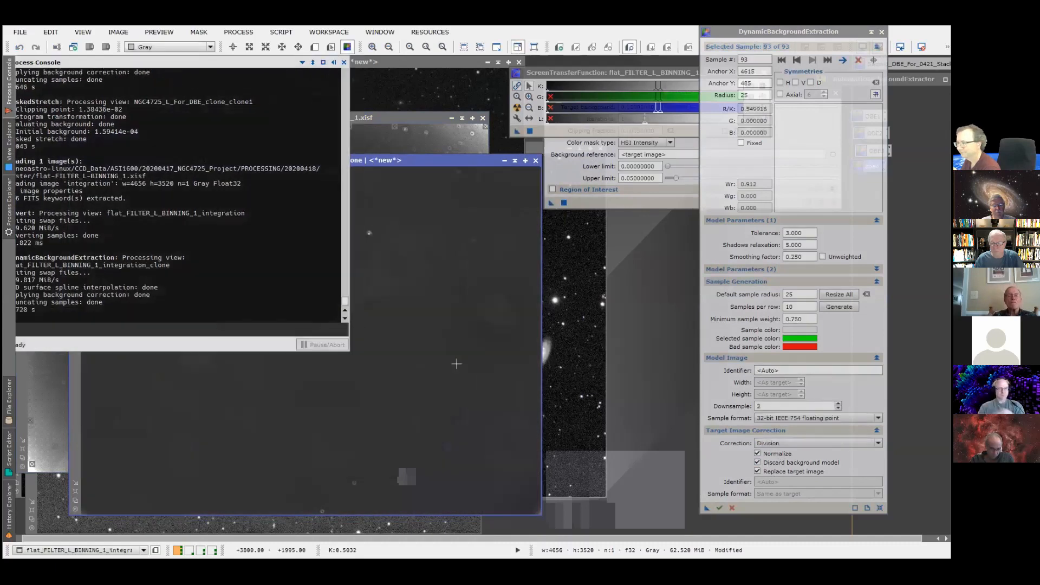
- Undo and redo the division correction on the flat's clone to compare it before and after
{"action": "left_click", "coordinate": [656, 106]}
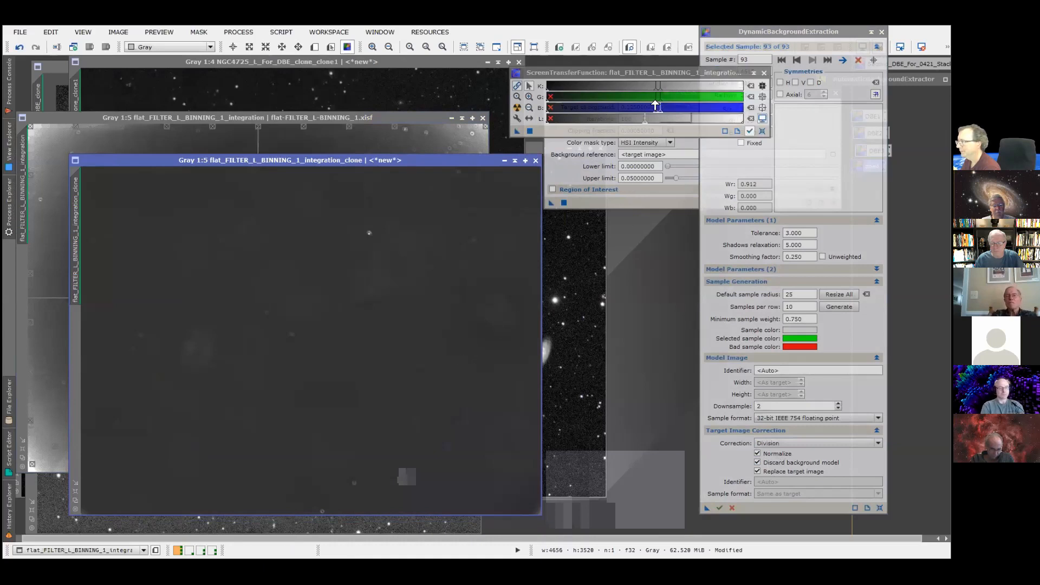
{"action": "left_click", "coordinate": [655, 106]}
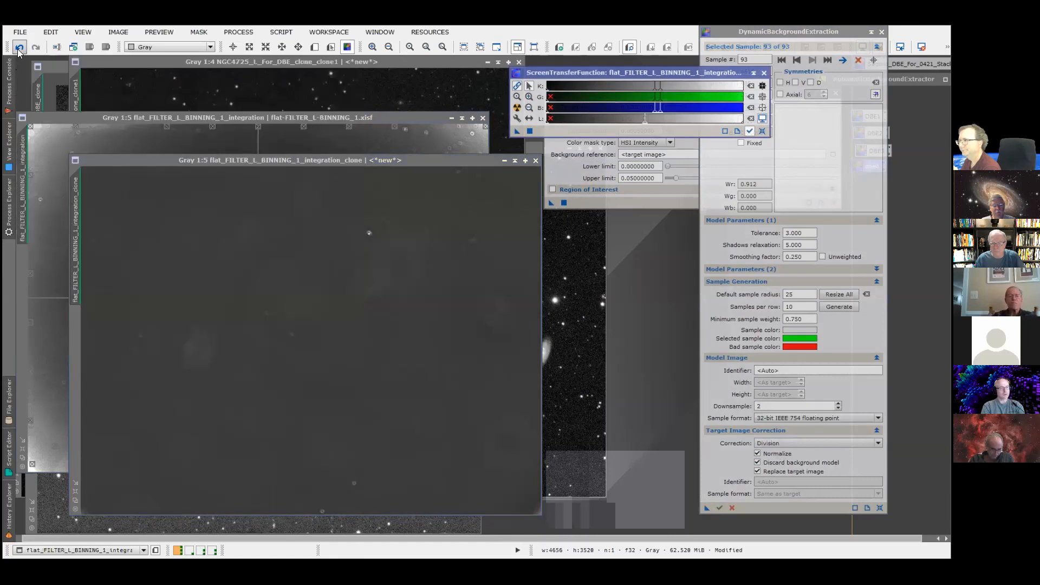
{"action": "left_click", "coordinate": [19, 48]}
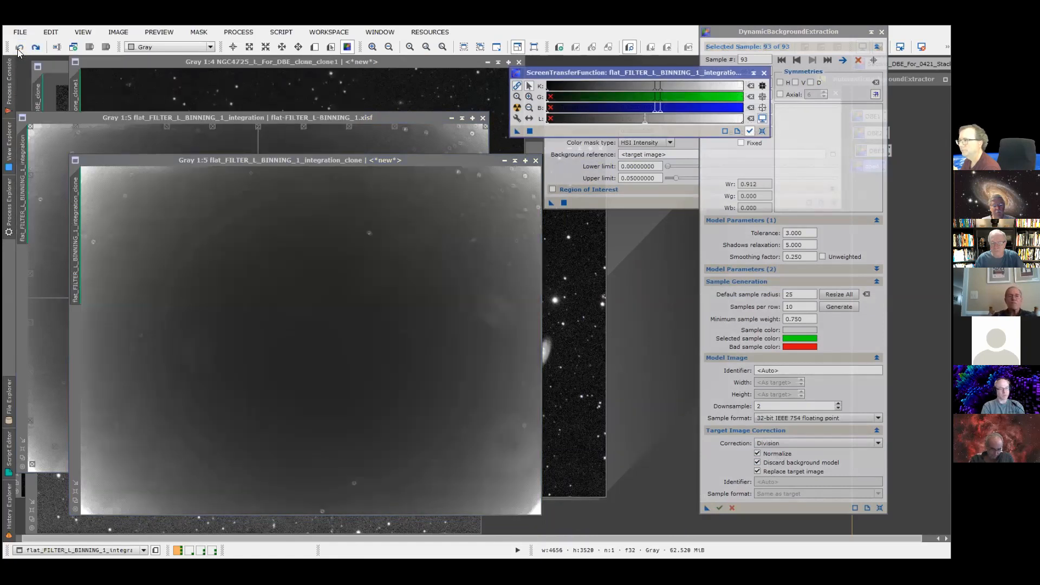
{"action": "left_click", "coordinate": [37, 48]}
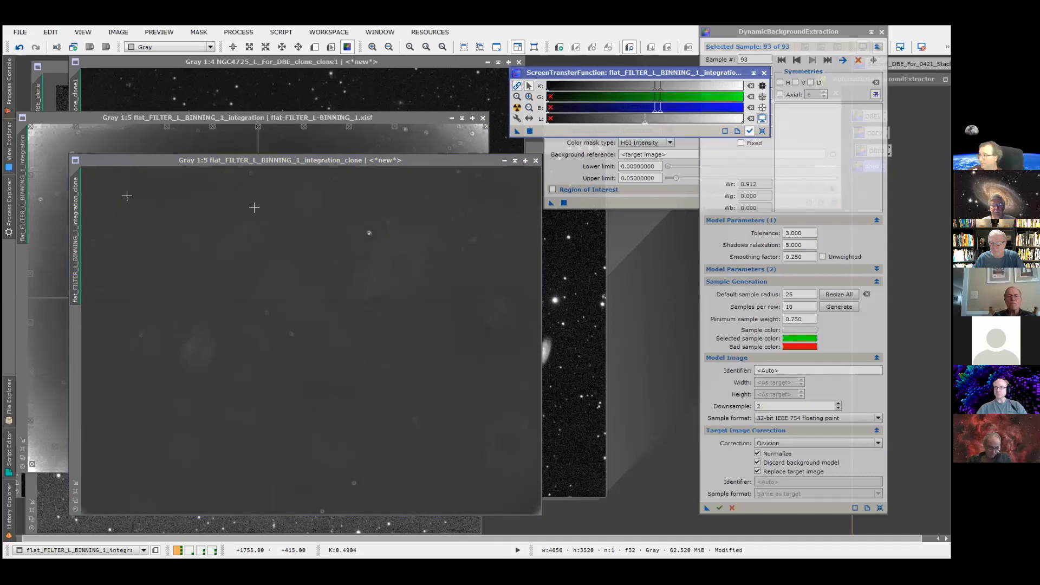
- Try axial symmetry for the background samples on the original flat, adjusting its axis count and switching it off again
{"action": "left_click", "coordinate": [271, 117]}
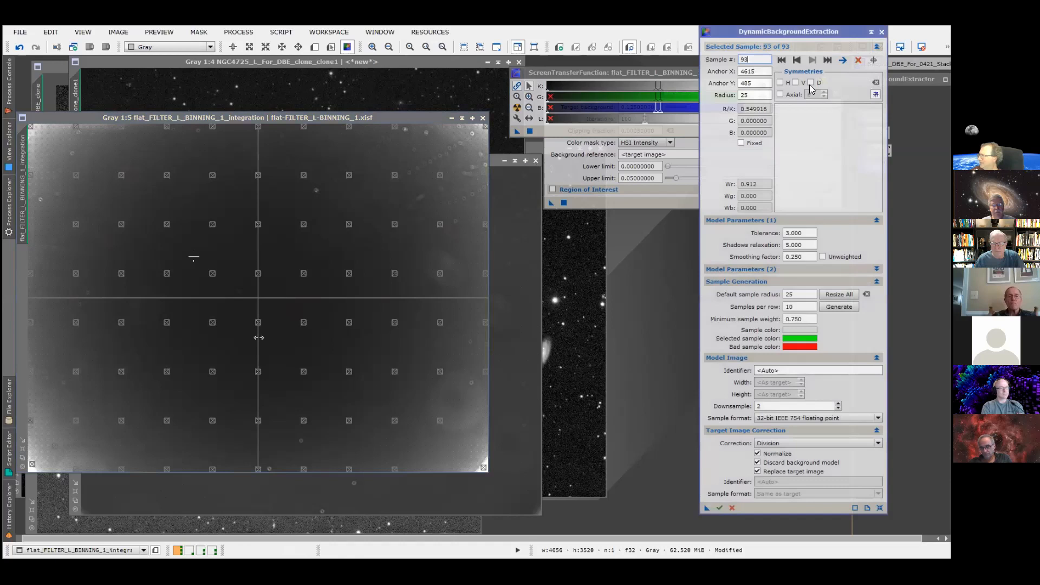
{"action": "left_click", "coordinate": [780, 95]}
{"action": "left_click", "coordinate": [823, 98]}
{"action": "left_click", "coordinate": [824, 97]}
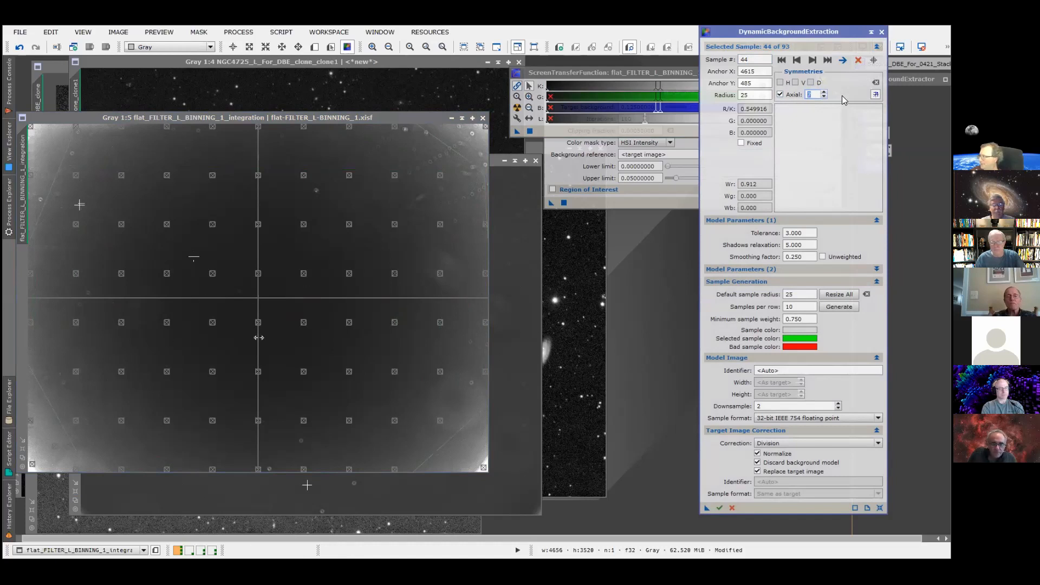
{"action": "left_click", "coordinate": [780, 95]}
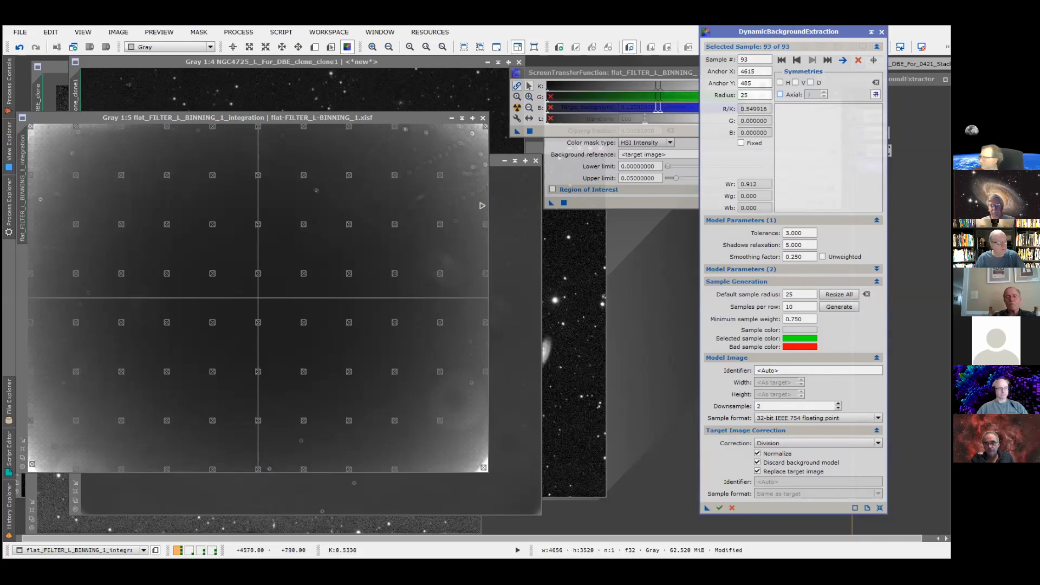
- End the active DynamicBackgroundExtraction session and move the original flat clear of its corrected clone
{"action": "left_click_drag", "start_coordinate": [341, 117], "coordinate": [331, 73]}
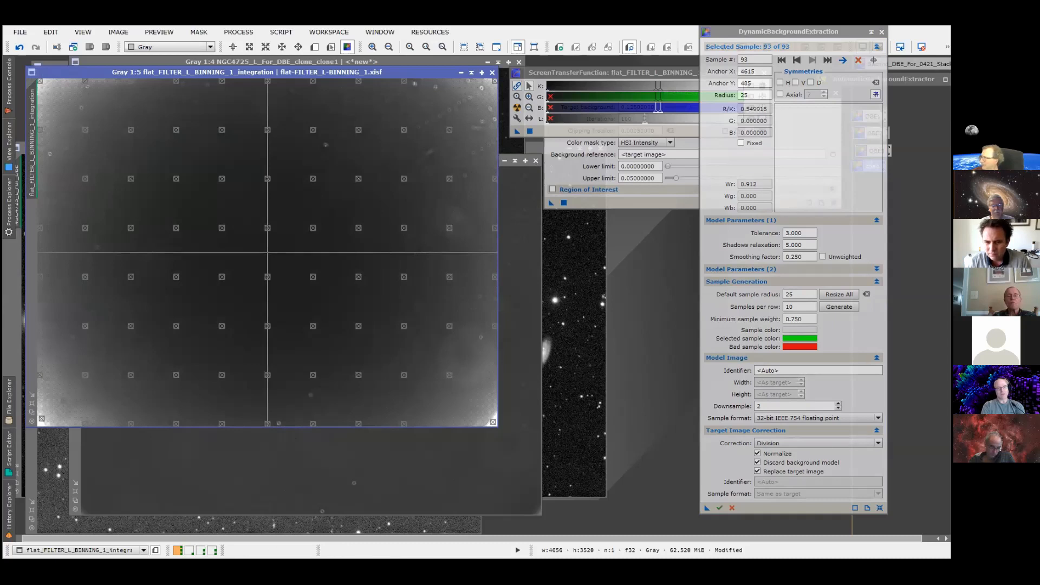
{"action": "left_click", "coordinate": [882, 32]}
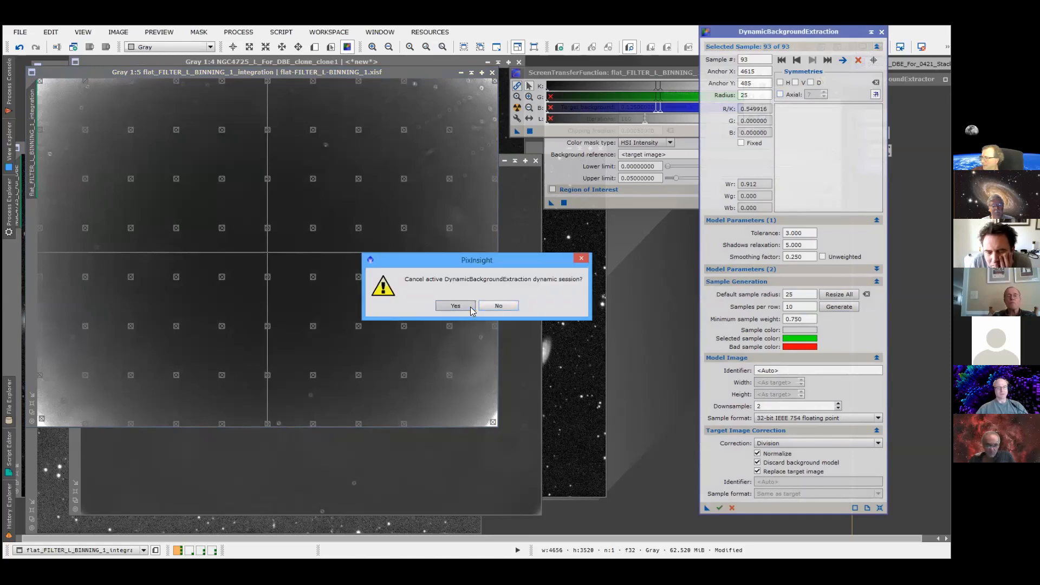
{"action": "left_click_drag", "start_coordinate": [319, 74], "coordinate": [542, 152]}
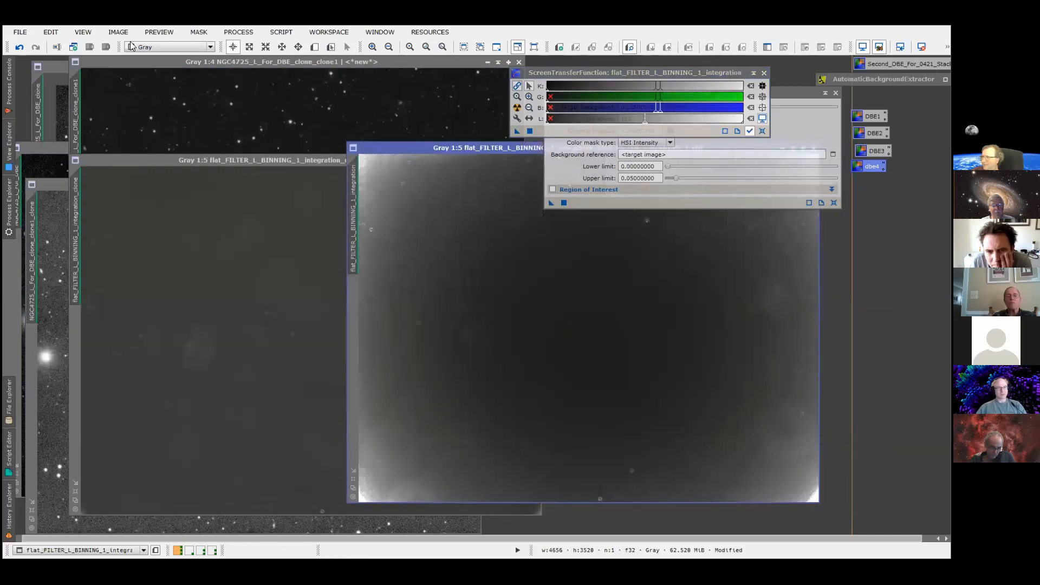
- Duplicate the inverted flat, duplicate that clone again, and invert the second clone
{"action": "right_click", "coordinate": [371, 182]}
{"action": "left_click", "coordinate": [410, 232]}
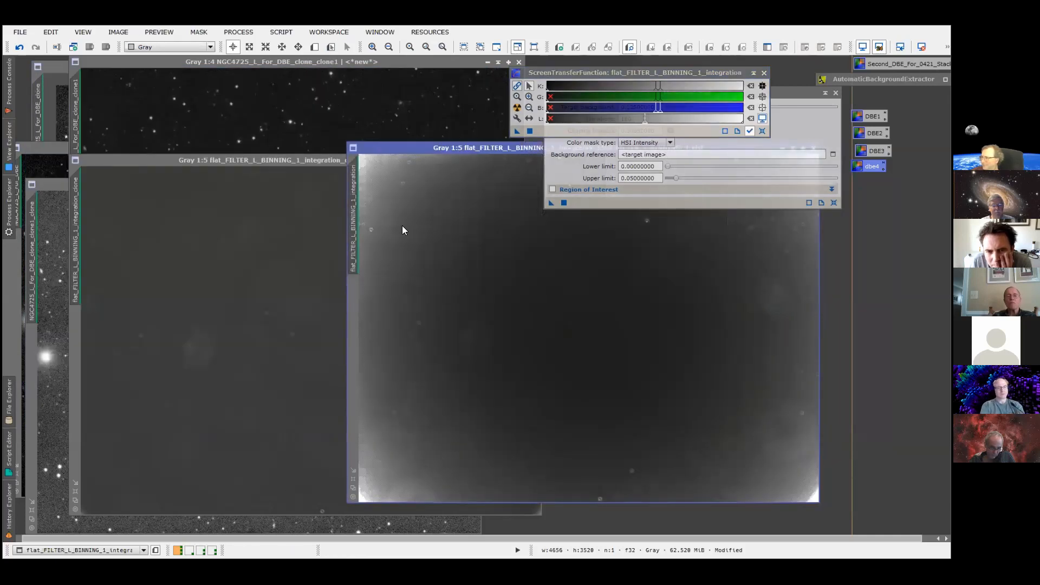
{"action": "right_click", "coordinate": [413, 231]}
{"action": "left_click", "coordinate": [442, 286]}
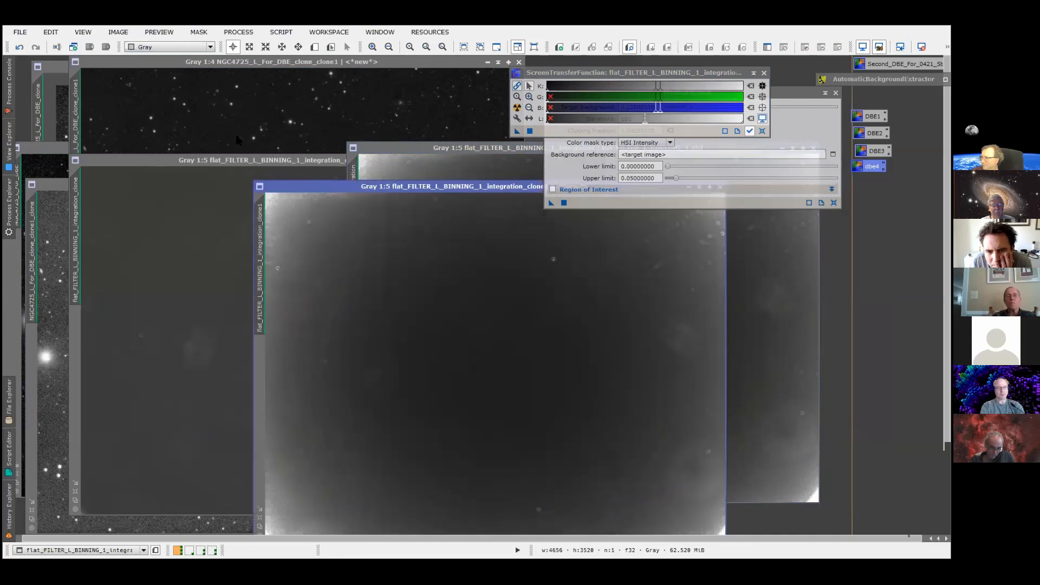
{"action": "left_click", "coordinate": [120, 34]}
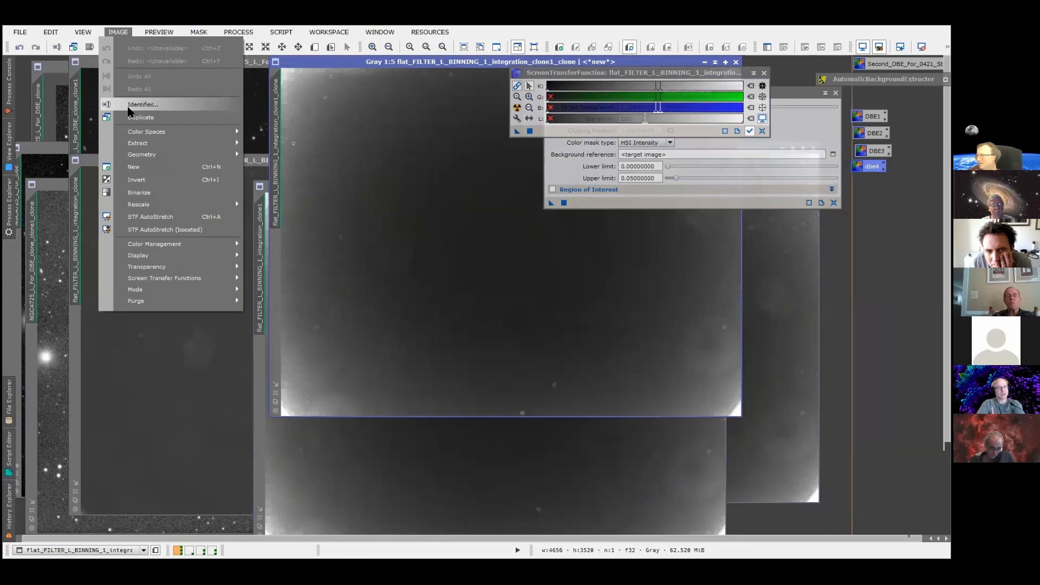
{"action": "left_click", "coordinate": [153, 181]}
{"action": "left_click_drag", "start_coordinate": [440, 61], "coordinate": [260, 106]}
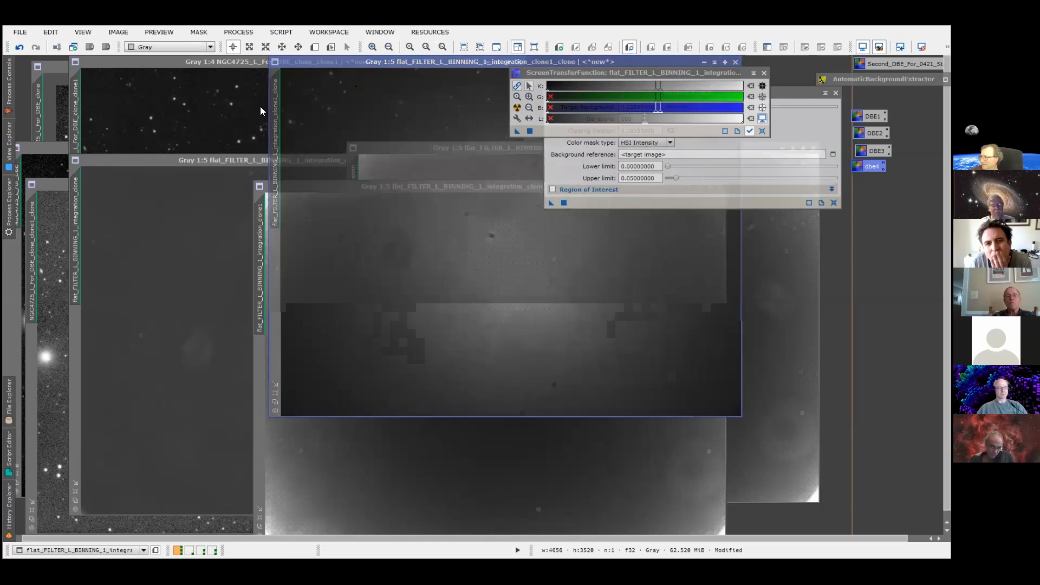
- Set the image identifiers to g for the newly inverted clone, r for the other clone and b for the original flat
{"action": "right_click", "coordinate": [256, 158]}
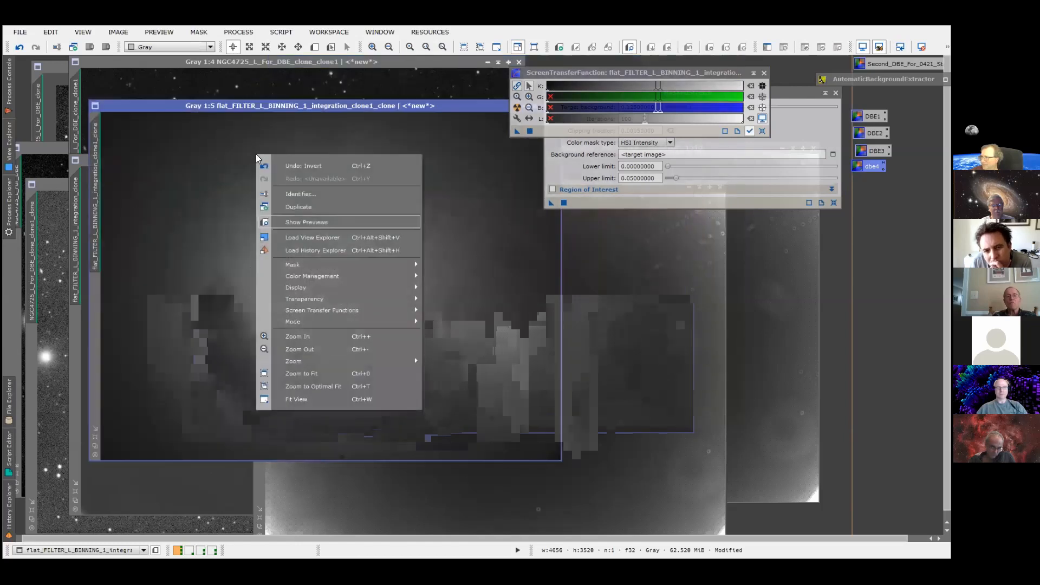
{"action": "left_click", "coordinate": [281, 194]}
{"action": "type", "text": "g"}
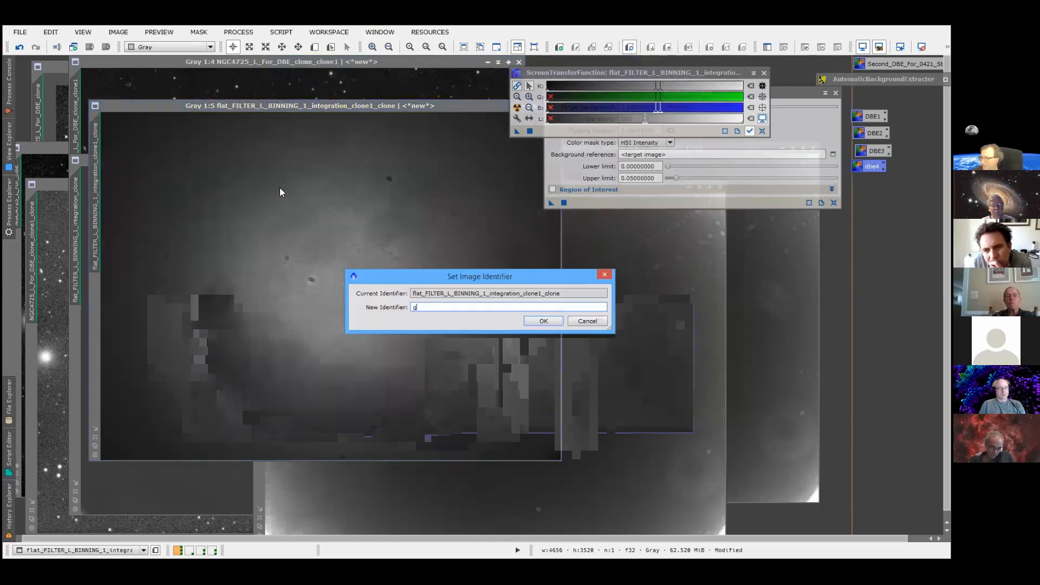
{"action": "left_click", "coordinate": [544, 321]}
{"action": "right_click", "coordinate": [648, 310]}
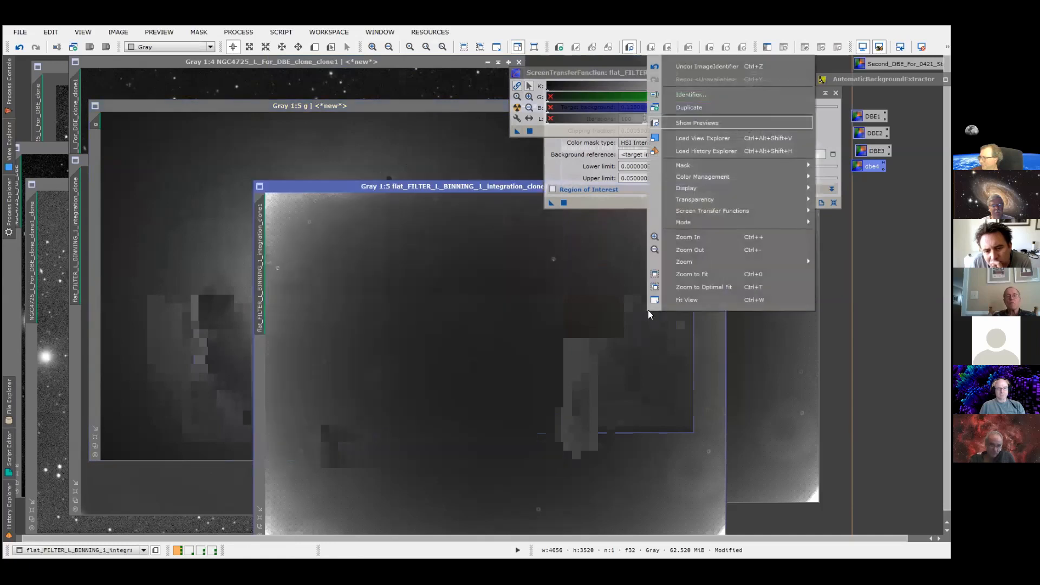
{"action": "left_click", "coordinate": [679, 97]}
{"action": "type", "text": "r"}
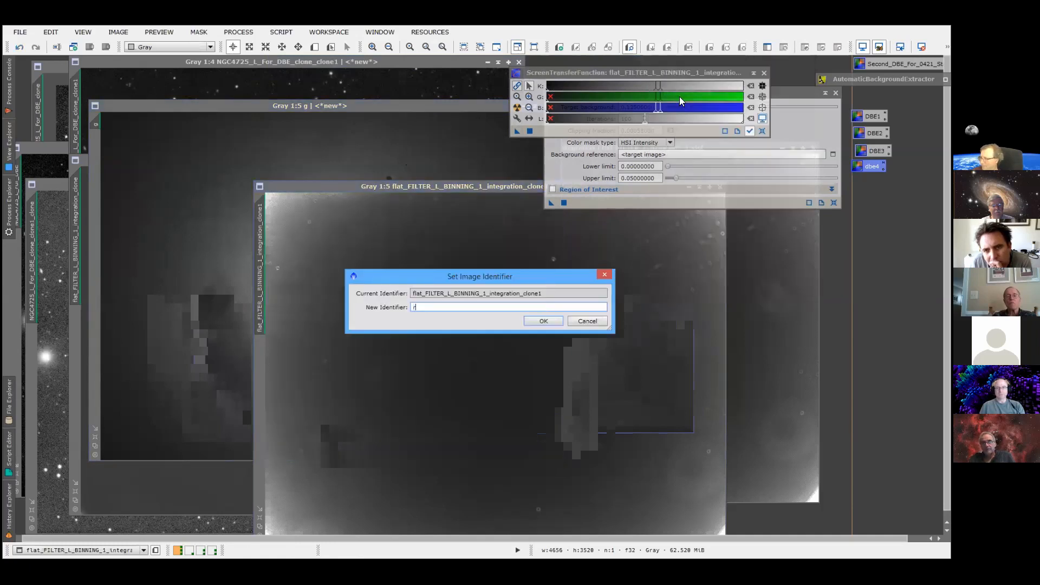
{"action": "left_click", "coordinate": [543, 320]}
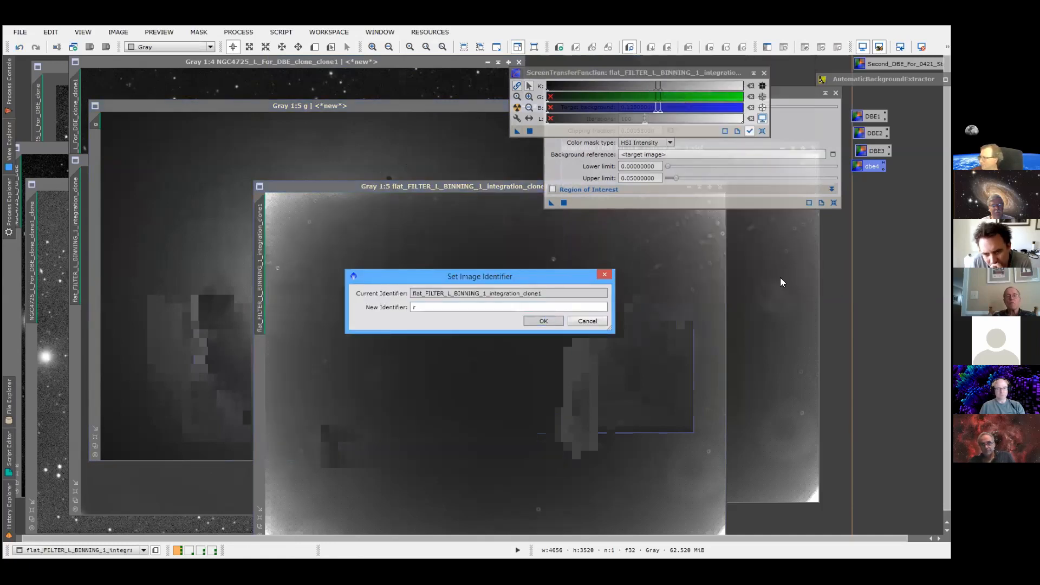
{"action": "right_click", "coordinate": [780, 278]}
{"action": "left_click", "coordinate": [805, 319]}
{"action": "type", "text": "b"}
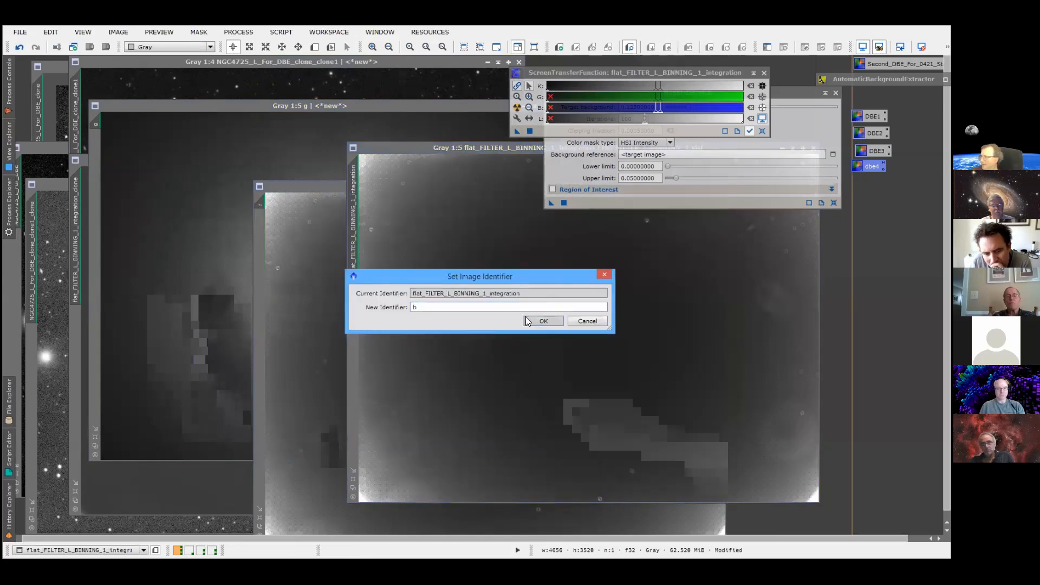
{"action": "left_click", "coordinate": [544, 321]}
- Set up an RGB ChannelCombination with images r, g and b as the red, green and blue sources
{"action": "left_click", "coordinate": [240, 32]}
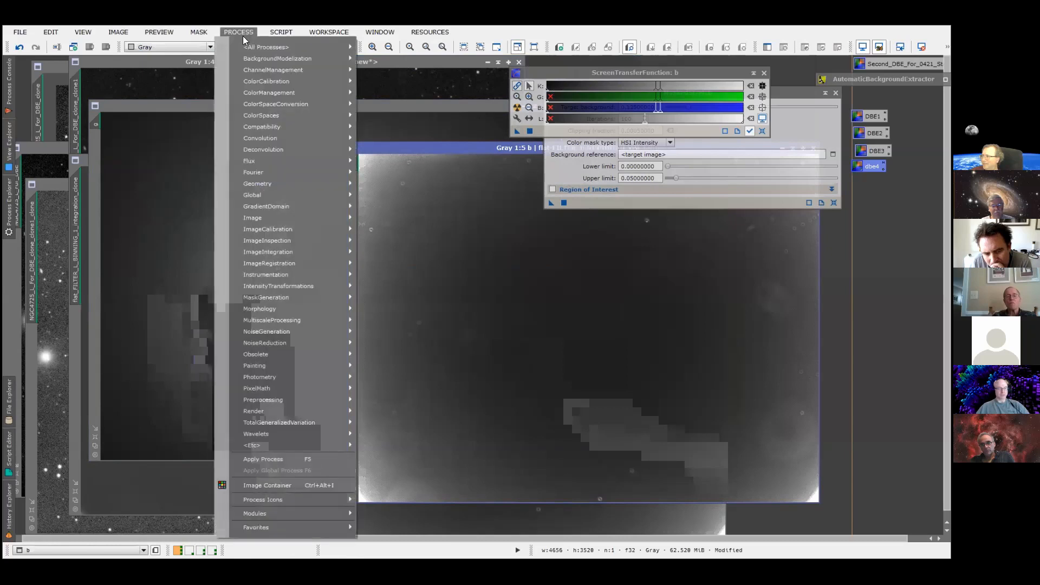
{"action": "mouse_move", "coordinate": [309, 70]}
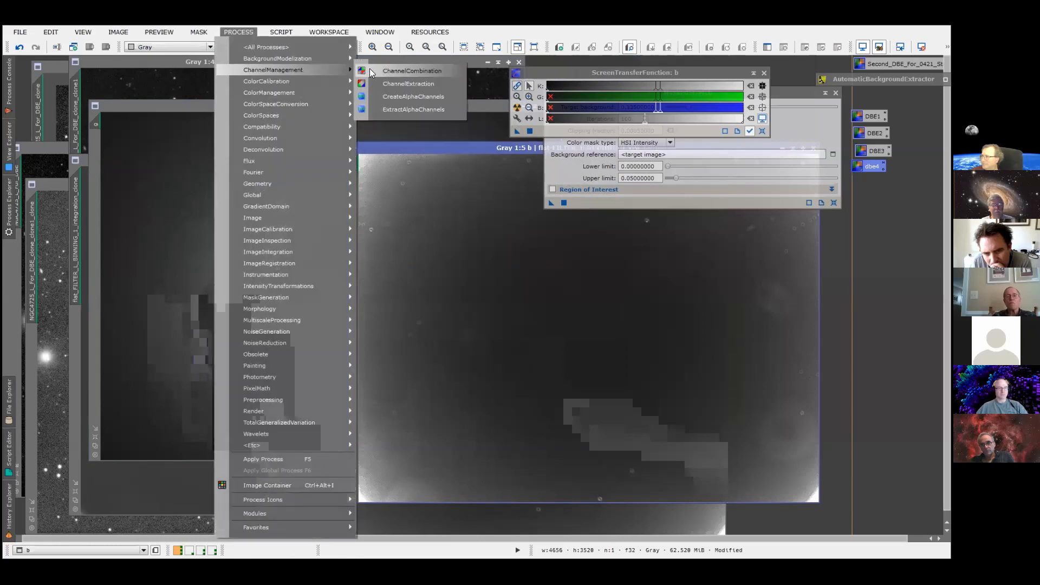
{"action": "left_click", "coordinate": [397, 70]}
{"action": "left_click", "coordinate": [360, 237]}
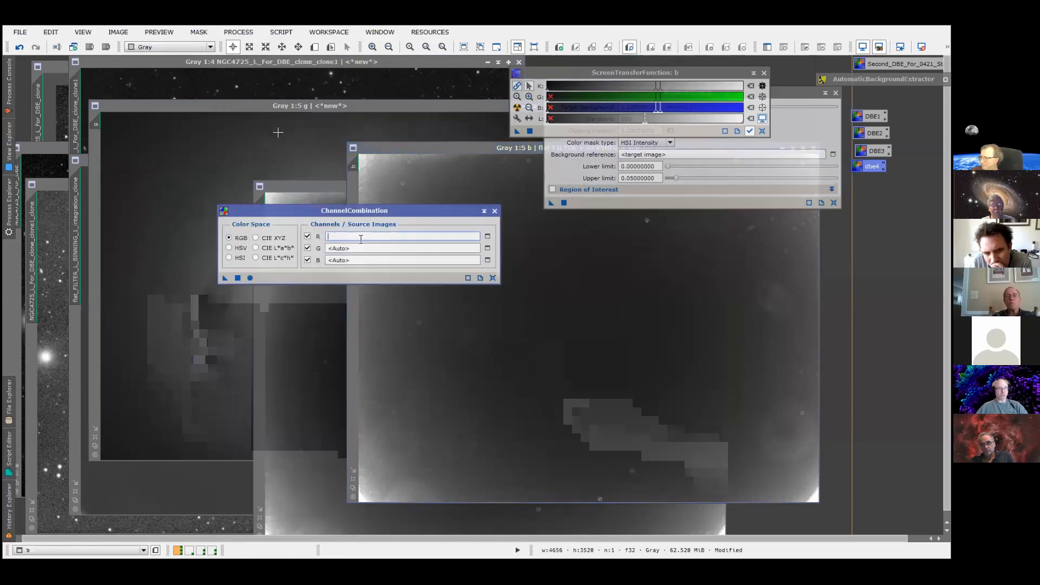
{"action": "type", "text": "r"}
{"action": "left_click", "coordinate": [360, 248]}
{"action": "type", "text": "g"}
{"action": "left_click", "coordinate": [346, 260]}
{"action": "type", "text": "b"}
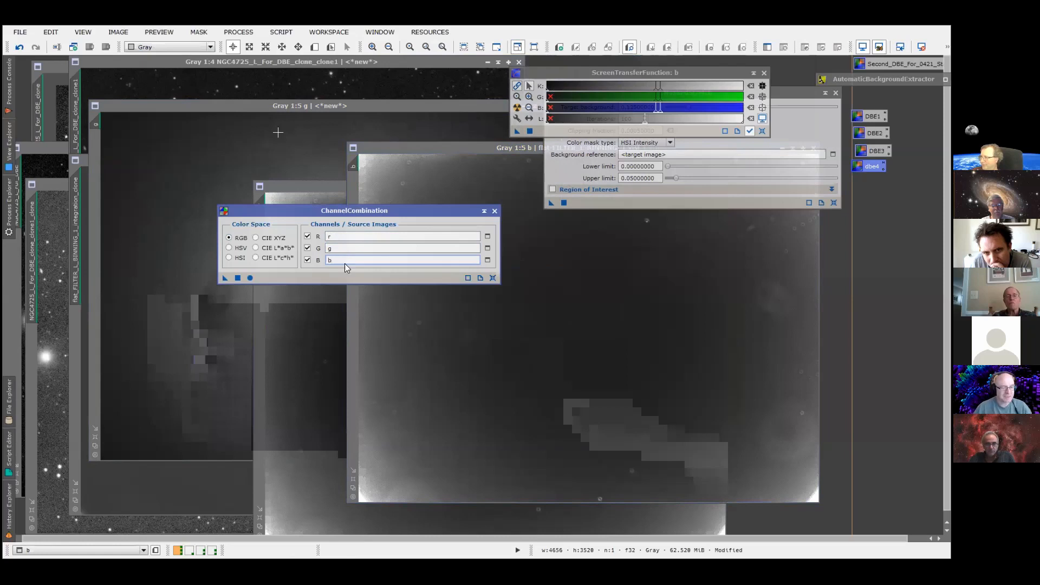
- Run ChannelCombination globally to create a new RGB image, close the process, and arrange the image over the others
{"action": "left_click", "coordinate": [238, 278]}
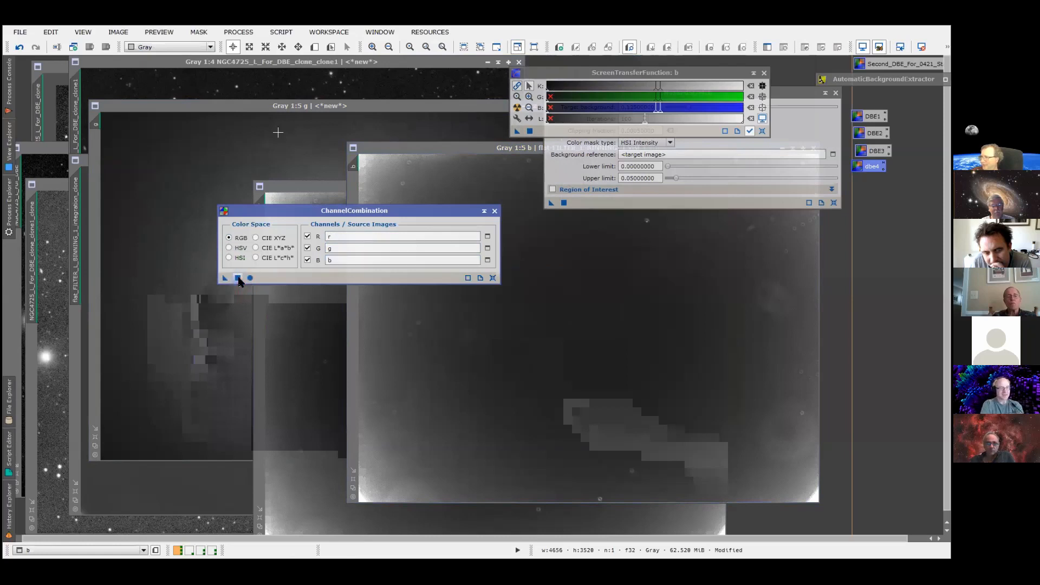
{"action": "left_click", "coordinate": [473, 314]}
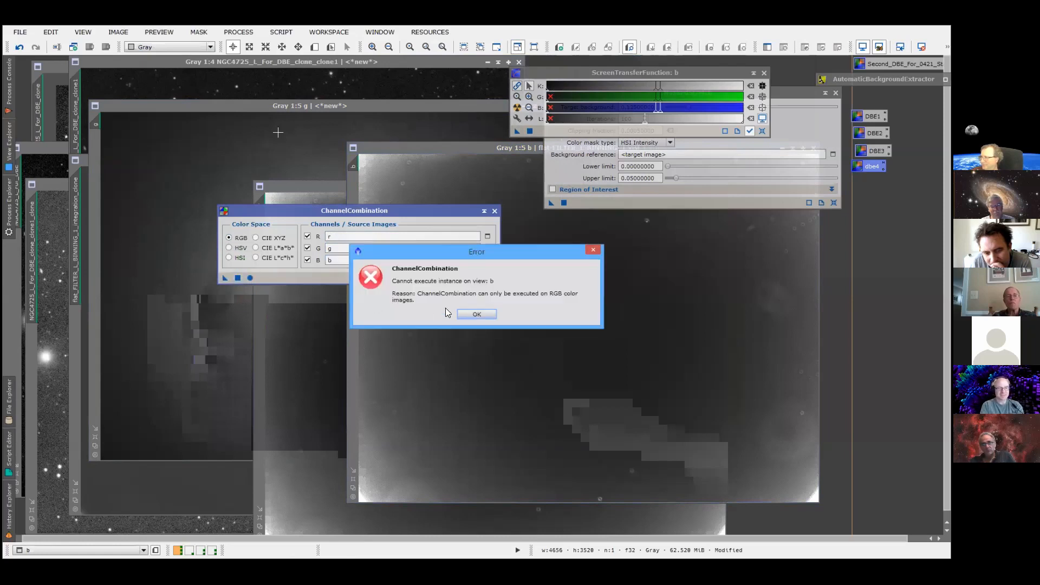
{"action": "left_click", "coordinate": [250, 278]}
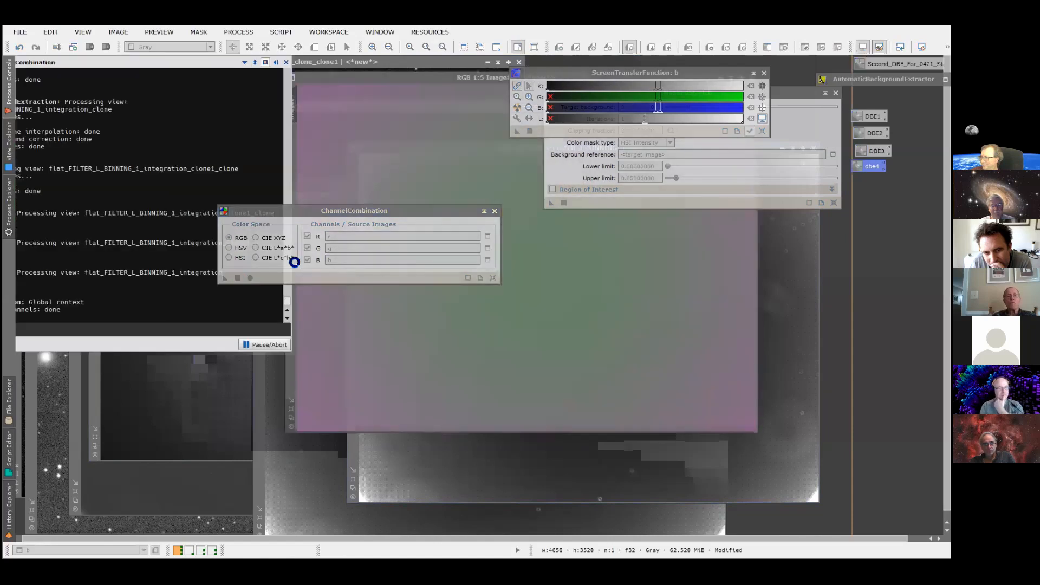
{"action": "left_click_drag", "start_coordinate": [486, 76], "coordinate": [291, 108]}
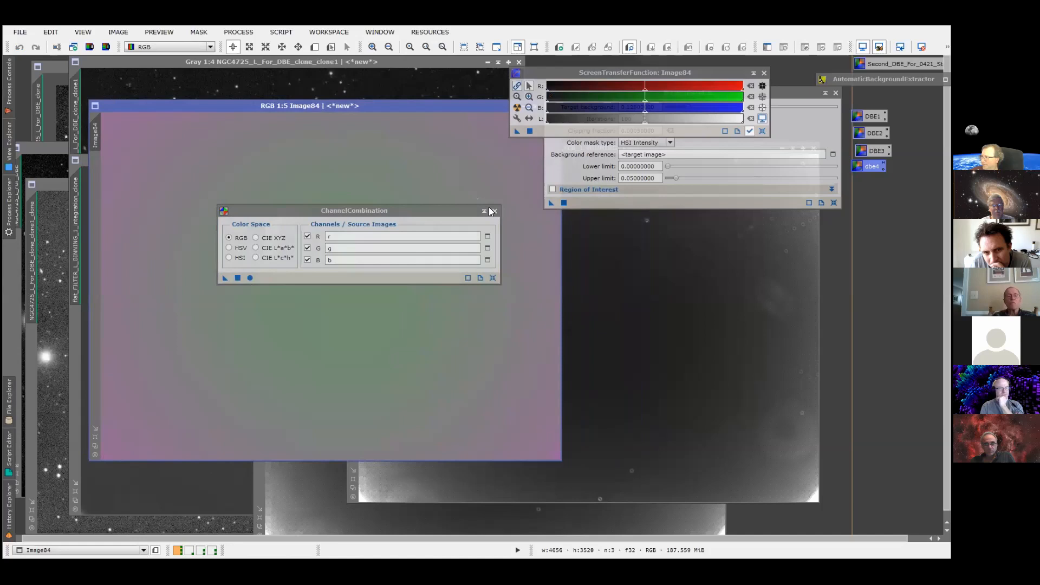
{"action": "left_click", "coordinate": [495, 212]}
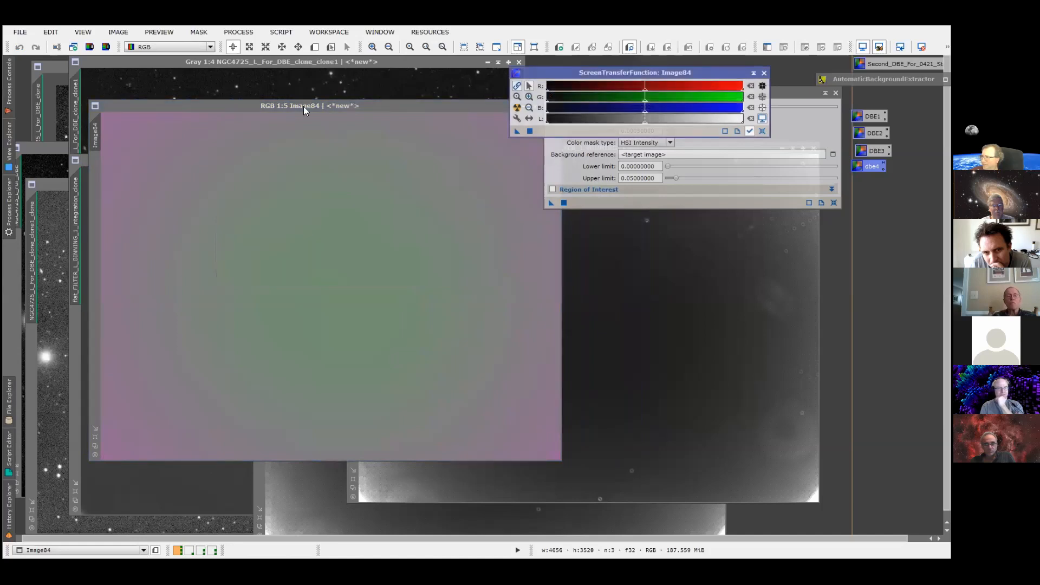
{"action": "left_click_drag", "start_coordinate": [305, 110], "coordinate": [257, 110]}
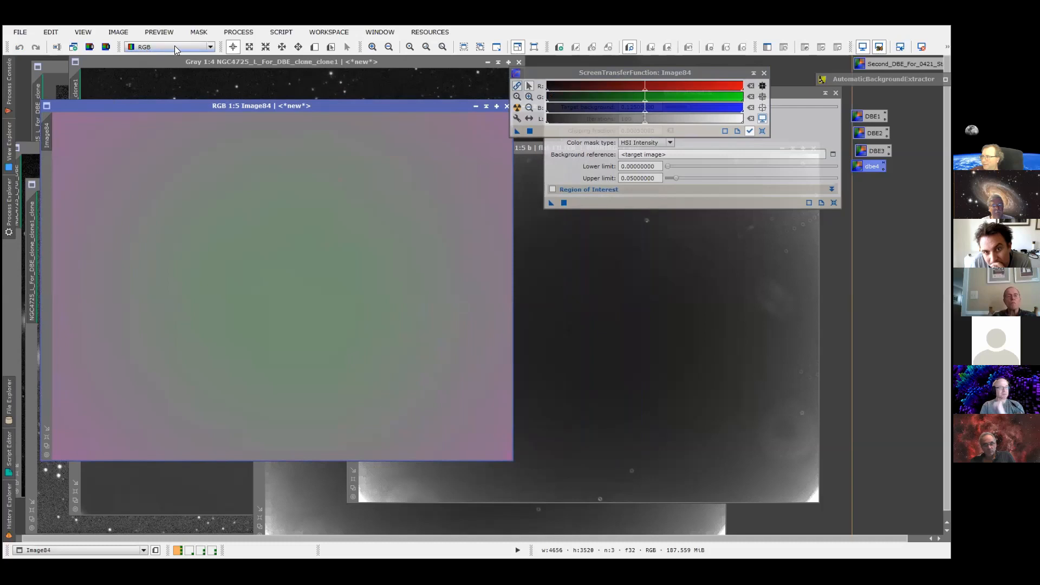
- Examine the combined image's red, green and blue channels one at a time, returning to the green channel
{"action": "left_click", "coordinate": [173, 46]}
{"action": "left_click", "coordinate": [165, 64]}
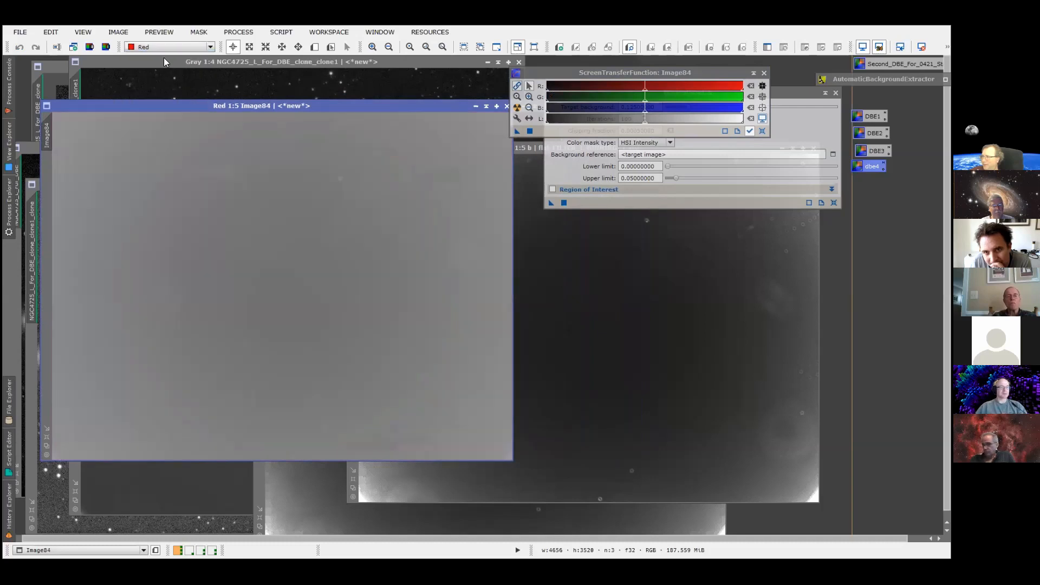
{"action": "left_click", "coordinate": [160, 46]}
{"action": "left_click", "coordinate": [159, 73]}
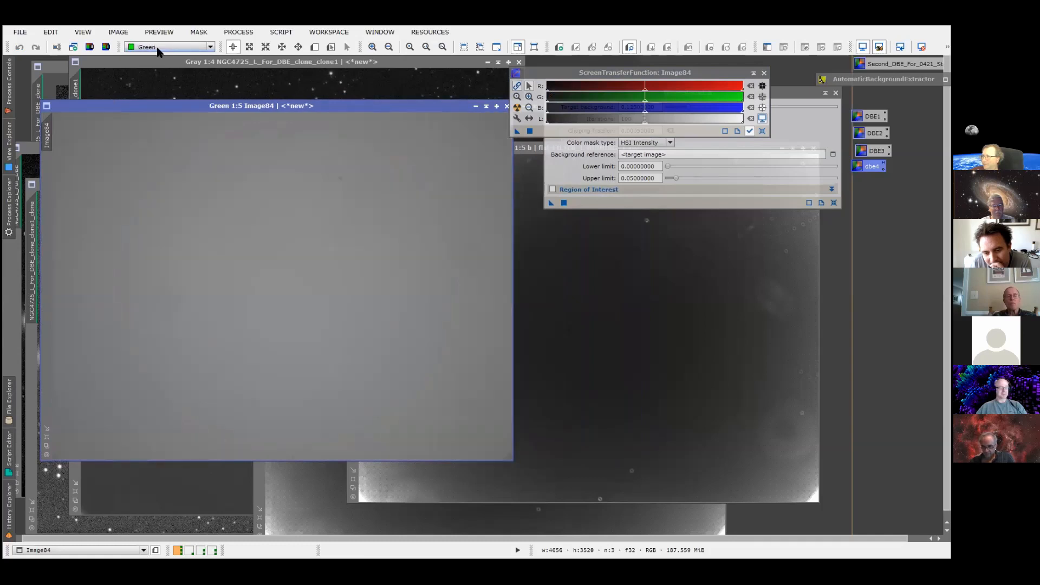
{"action": "left_click", "coordinate": [159, 47]}
{"action": "left_click", "coordinate": [150, 83]}
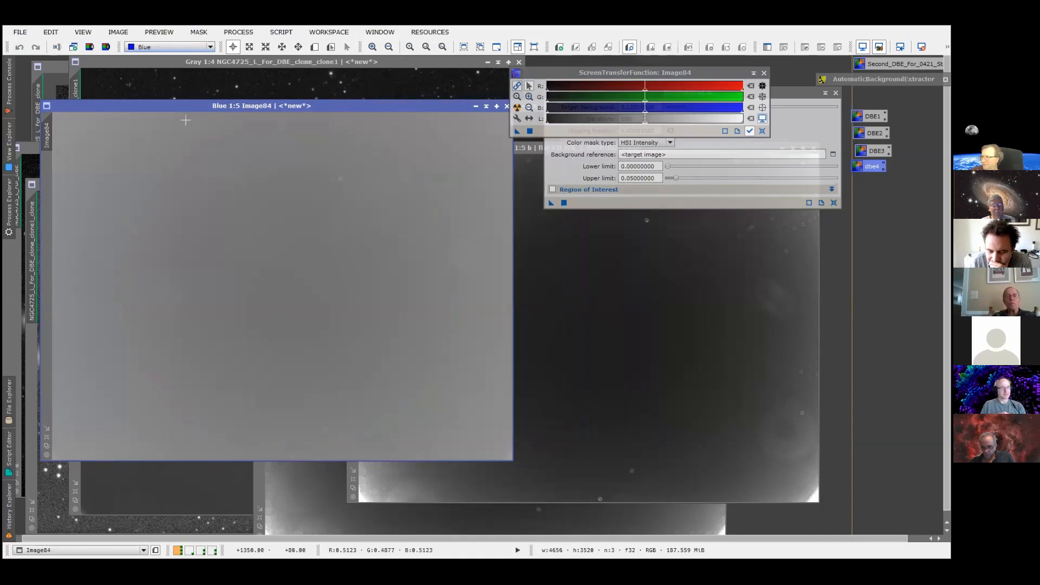
{"action": "scroll", "coordinate": [176, 49], "scroll_direction": "up", "scroll_amount": 1}
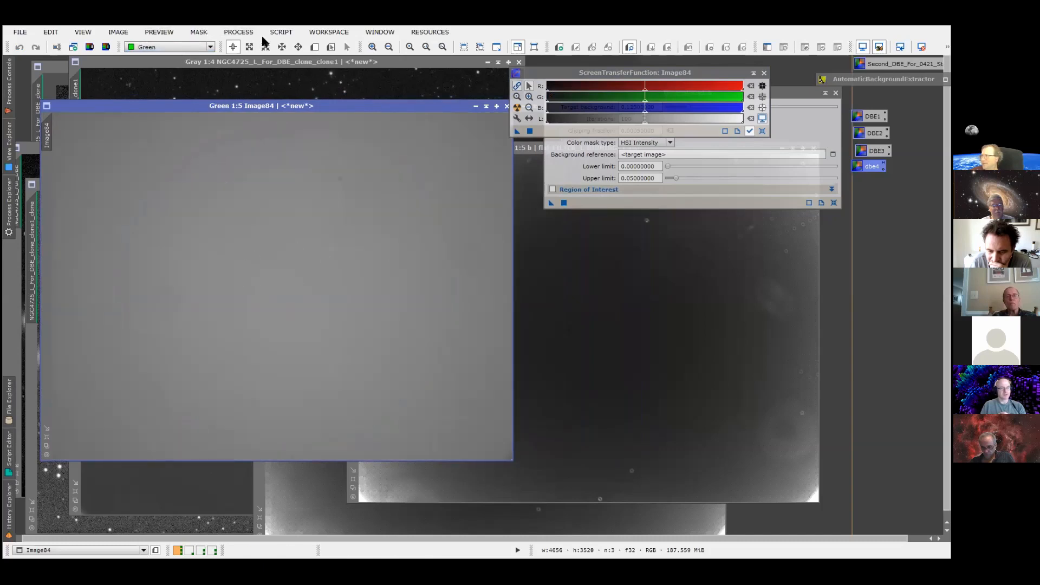
- Start DynamicBackgroundExtraction on the combined RGB image and switch its display from the green channel to RGB
{"action": "left_click", "coordinate": [239, 32]}
{"action": "mouse_move", "coordinate": [260, 48]}
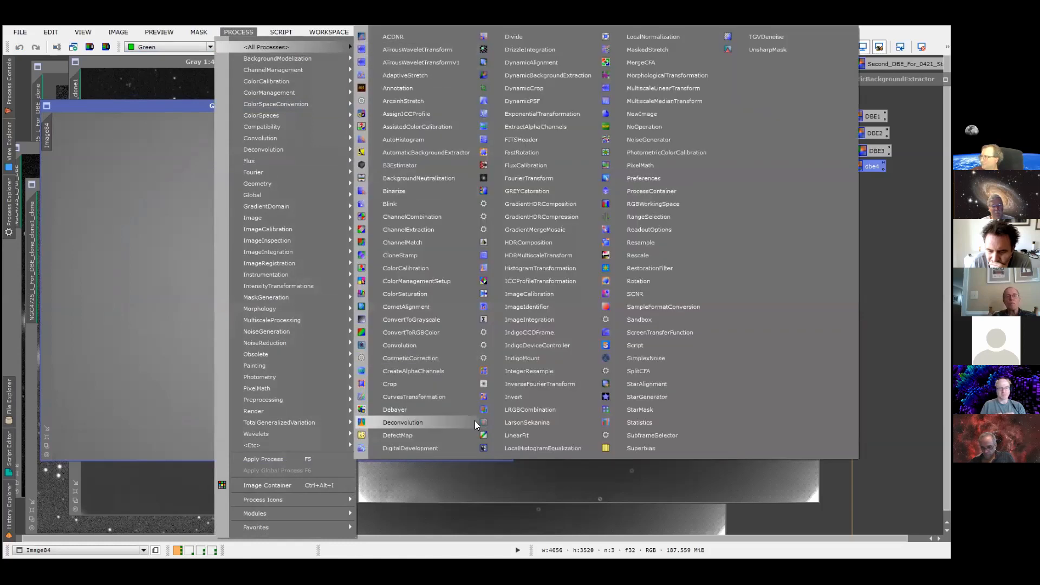
{"action": "left_click", "coordinate": [548, 75]}
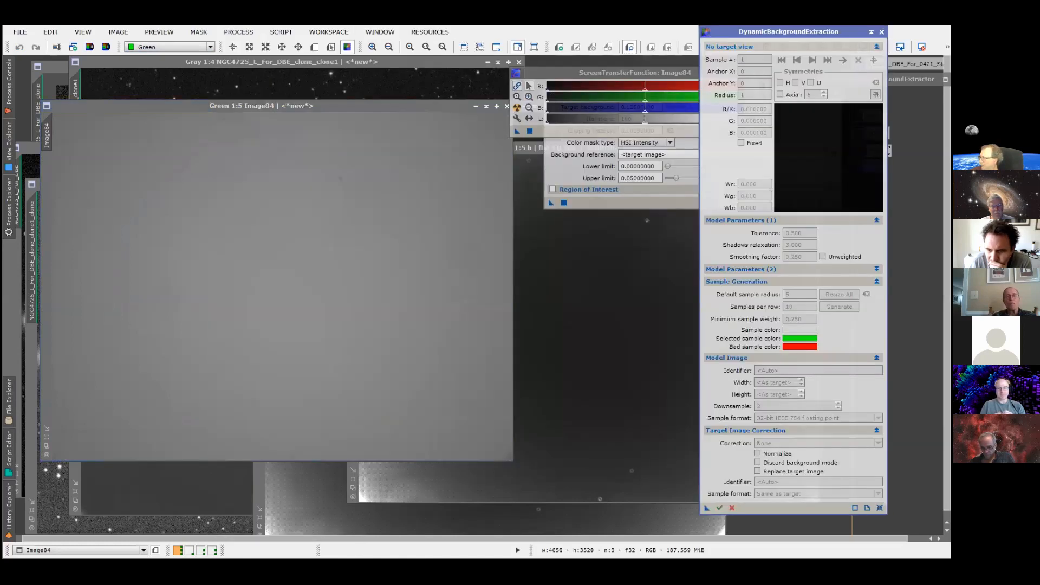
{"action": "left_click", "coordinate": [284, 289]}
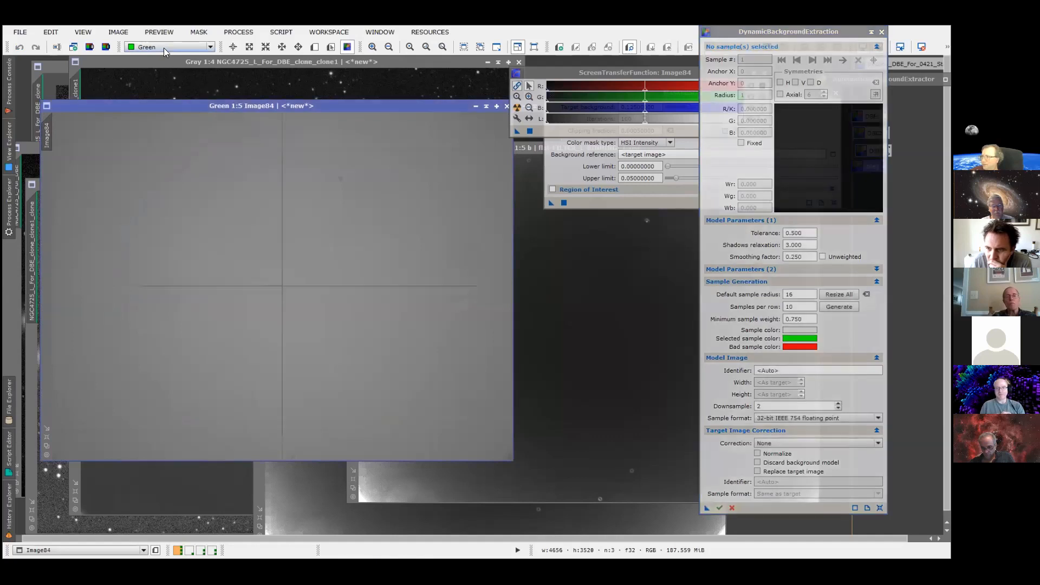
{"action": "scroll", "coordinate": [164, 52], "scroll_direction": "up", "scroll_amount": 2}
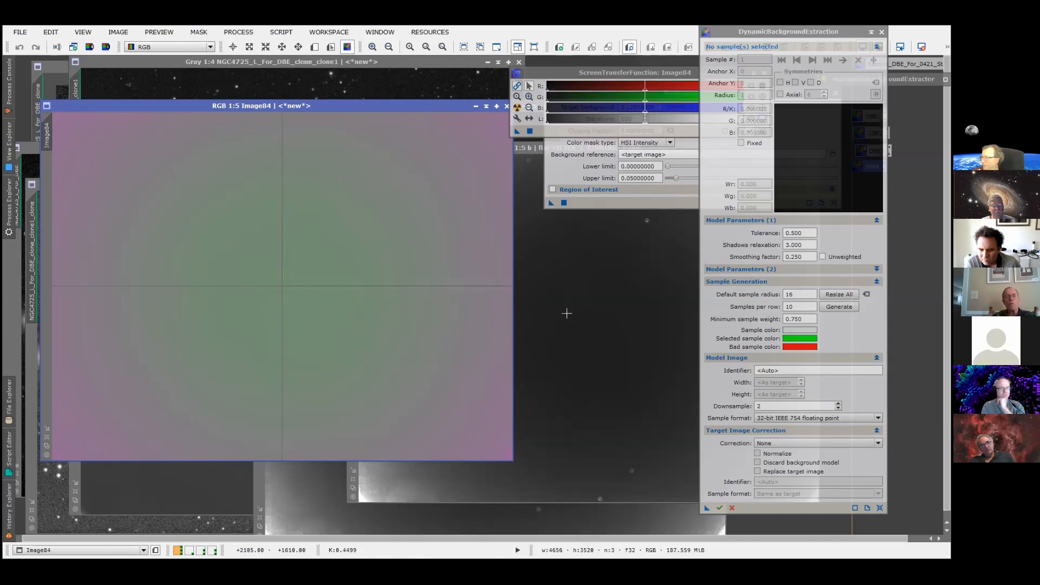
- Set the default sample radius to 25, tolerance to 7 and shadows relaxation to 8, and generate the sample grid
{"action": "double_click", "coordinate": [803, 297]}
{"action": "type", "text": "25"}
{"action": "left_click", "coordinate": [803, 233]}
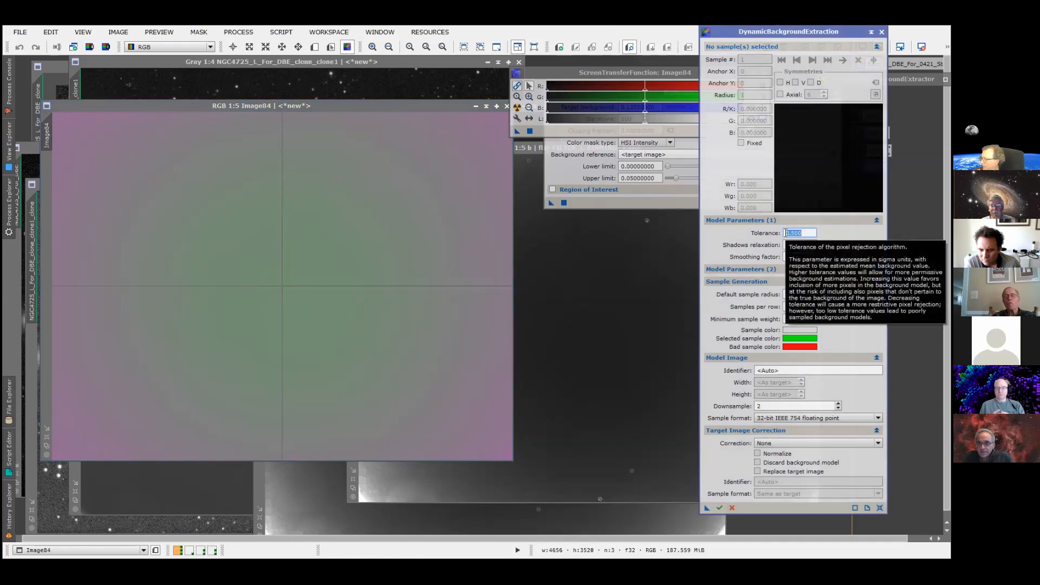
{"action": "type", "text": "7"}
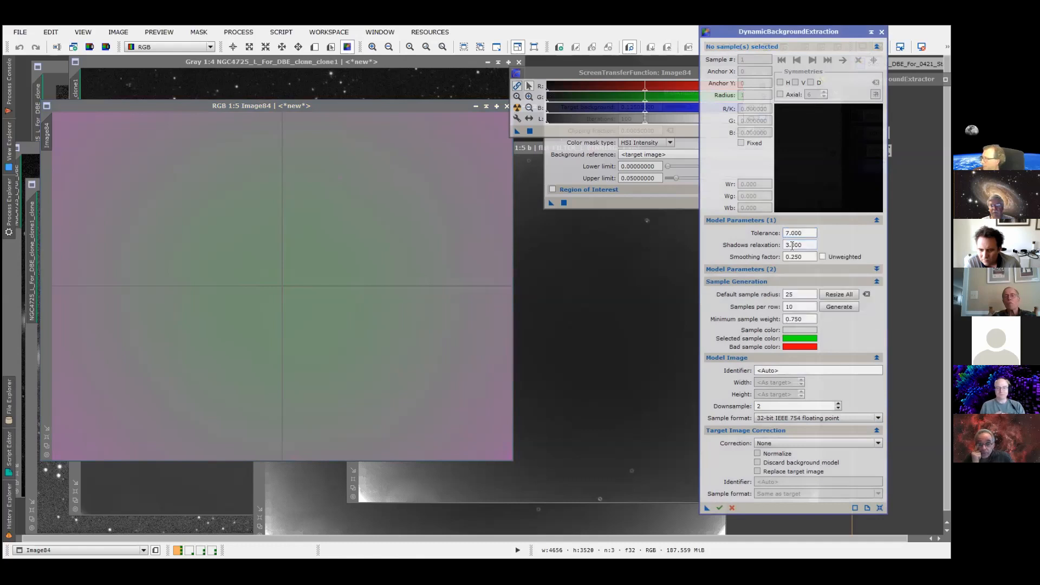
{"action": "key", "text": "Return"}
{"action": "double_click", "coordinate": [803, 245]}
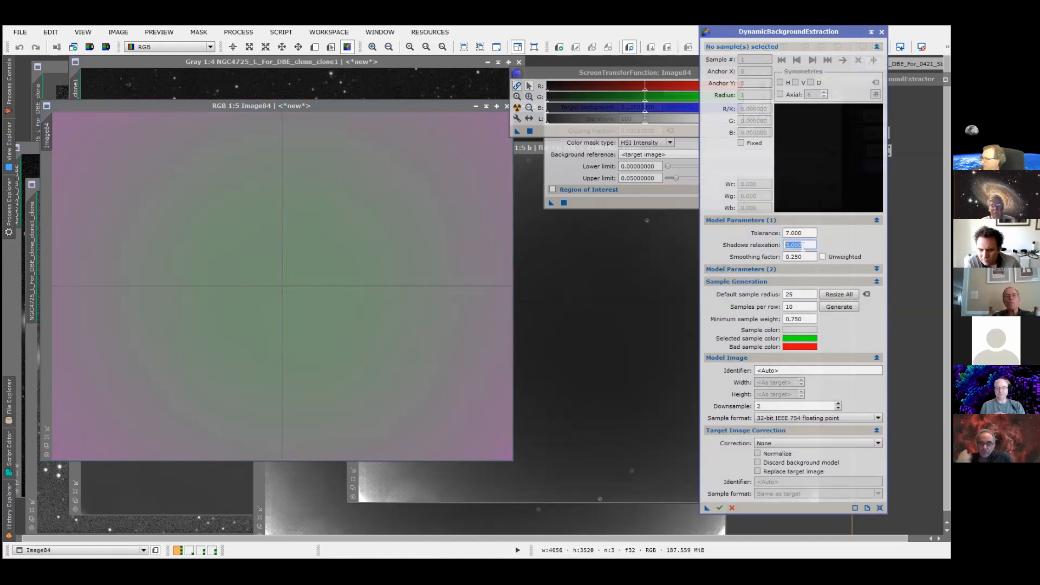
{"action": "type", "text": "8"}
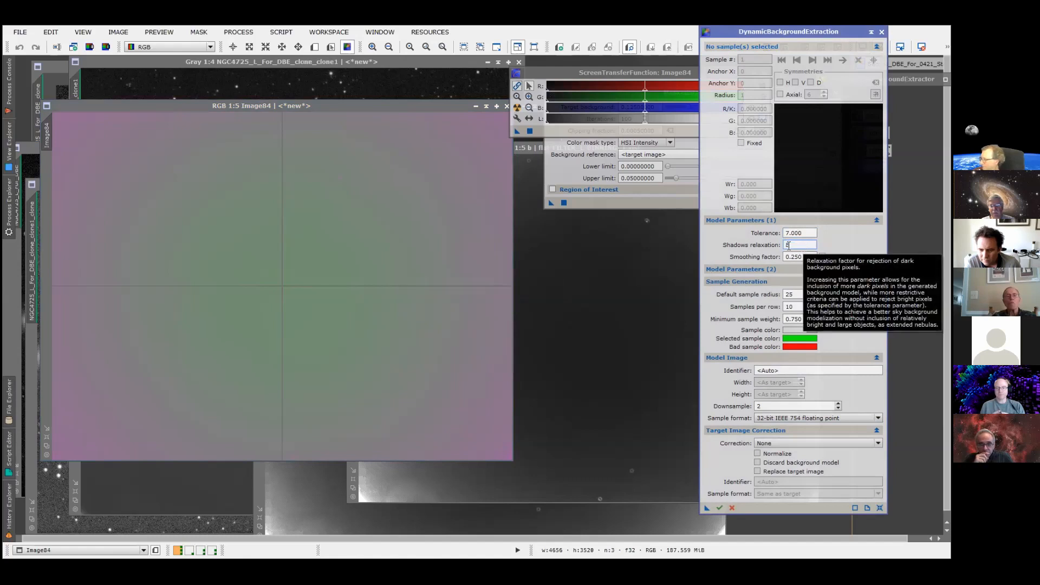
{"action": "key", "text": "Return"}
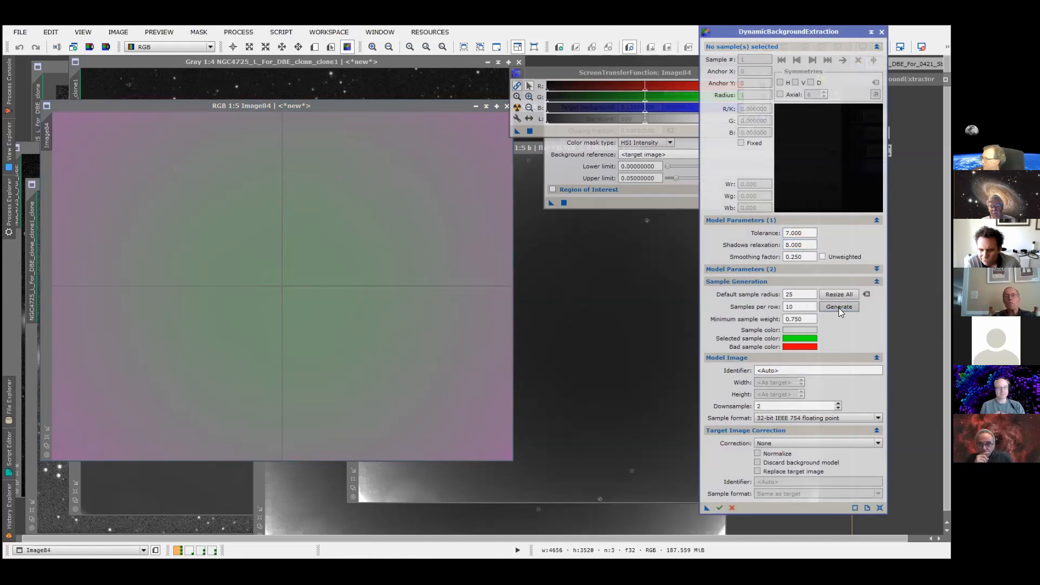
{"action": "left_click", "coordinate": [839, 308]}
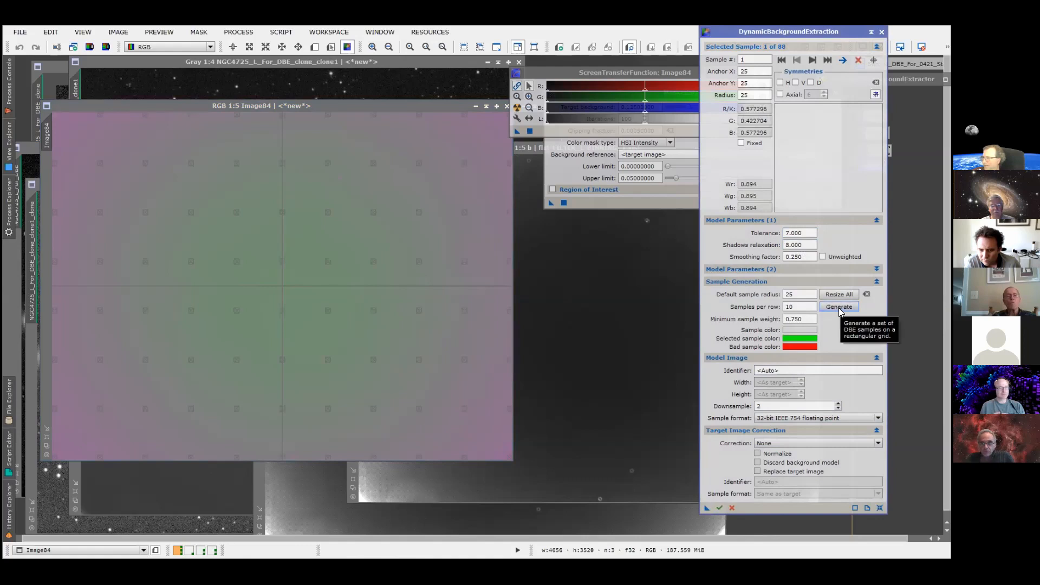
- Run the extraction with normalized Division correction, keeping the background model and leaving the target image unreplaced
{"action": "left_click", "coordinate": [758, 462]}
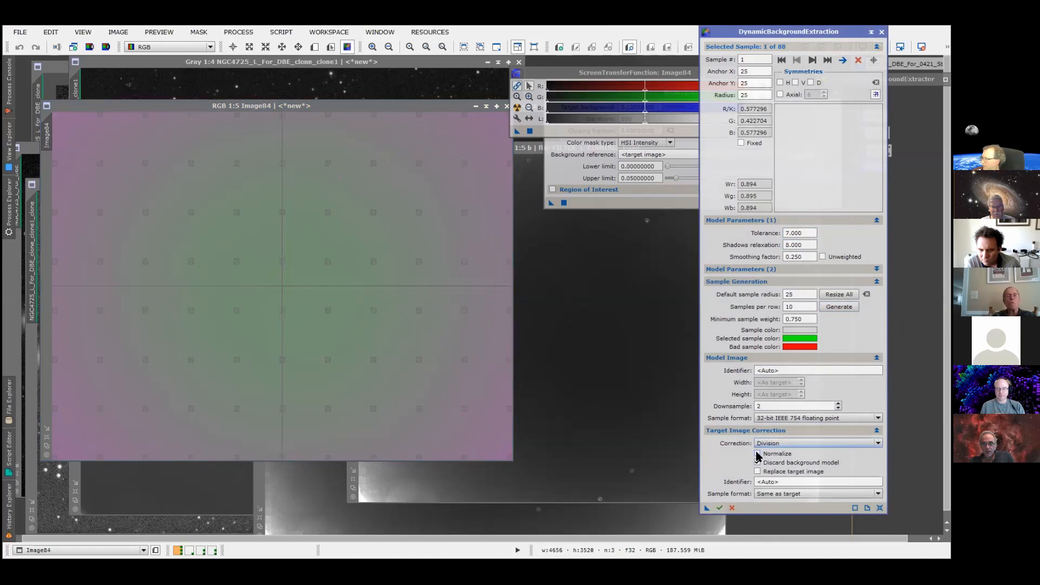
{"action": "left_click", "coordinate": [759, 472]}
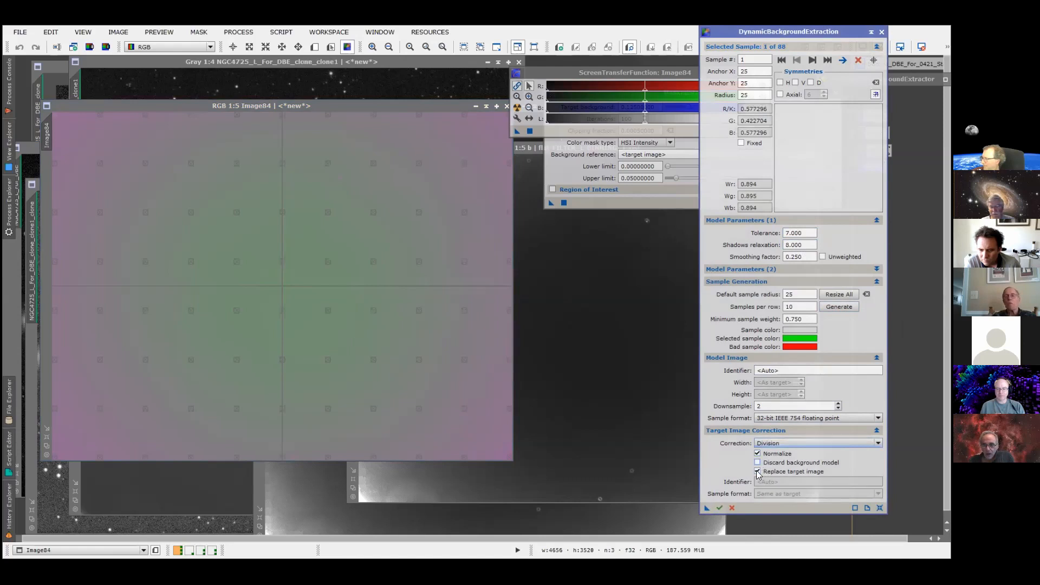
{"action": "left_click", "coordinate": [759, 472]}
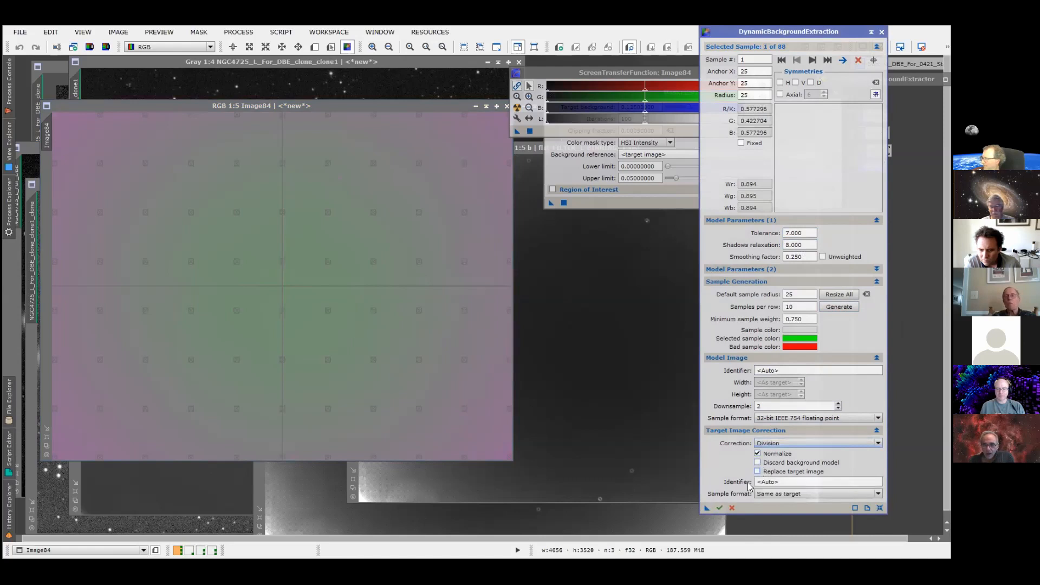
{"action": "left_click", "coordinate": [720, 509]}
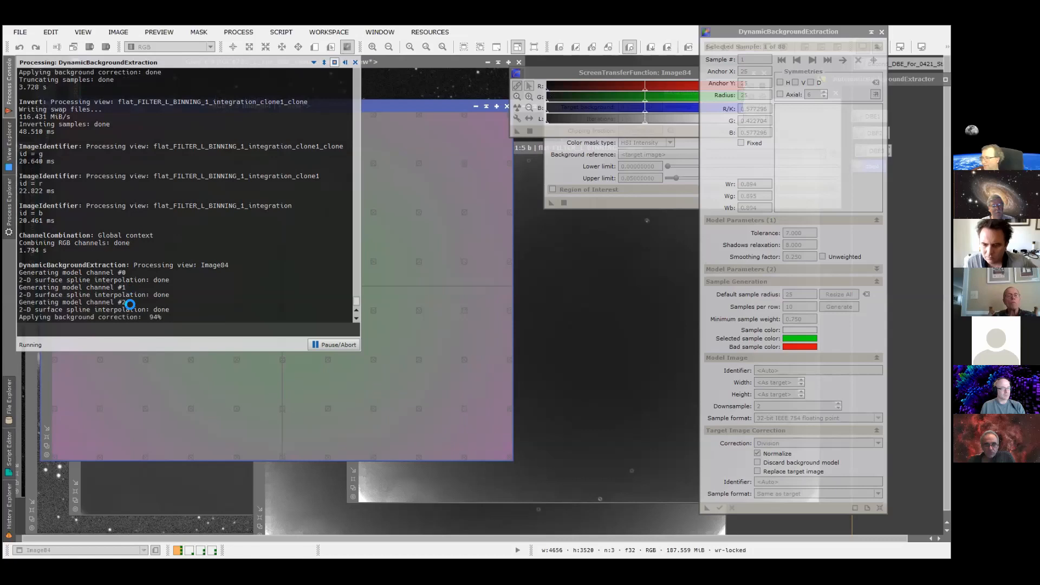
- Arrange the corrected image and background model, and examine the model's red, green and blue channels before returning to RGB
{"action": "left_click_drag", "start_coordinate": [471, 113], "coordinate": [204, 151]}
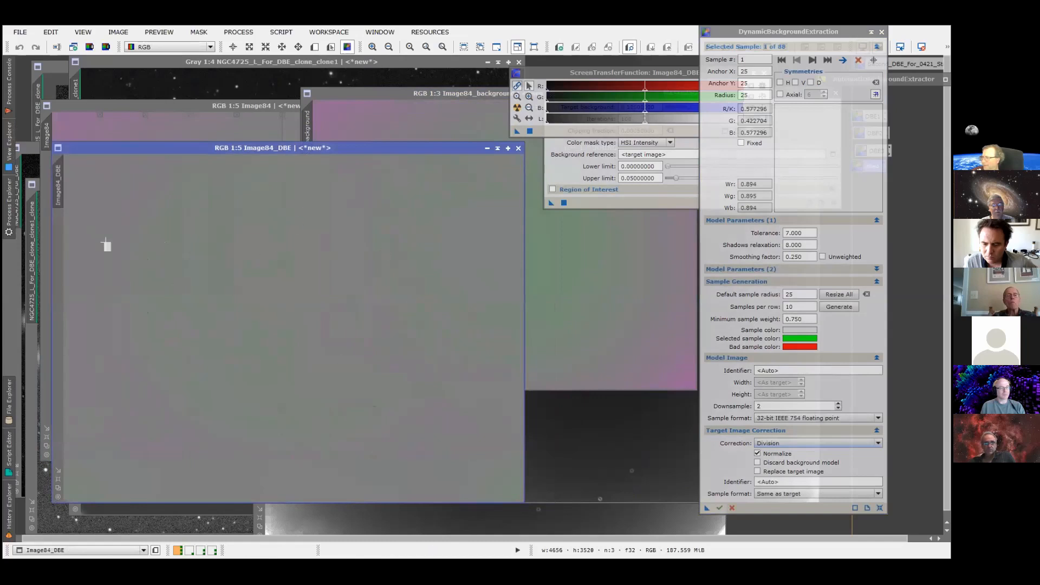
{"action": "left_click_drag", "start_coordinate": [439, 96], "coordinate": [243, 107]}
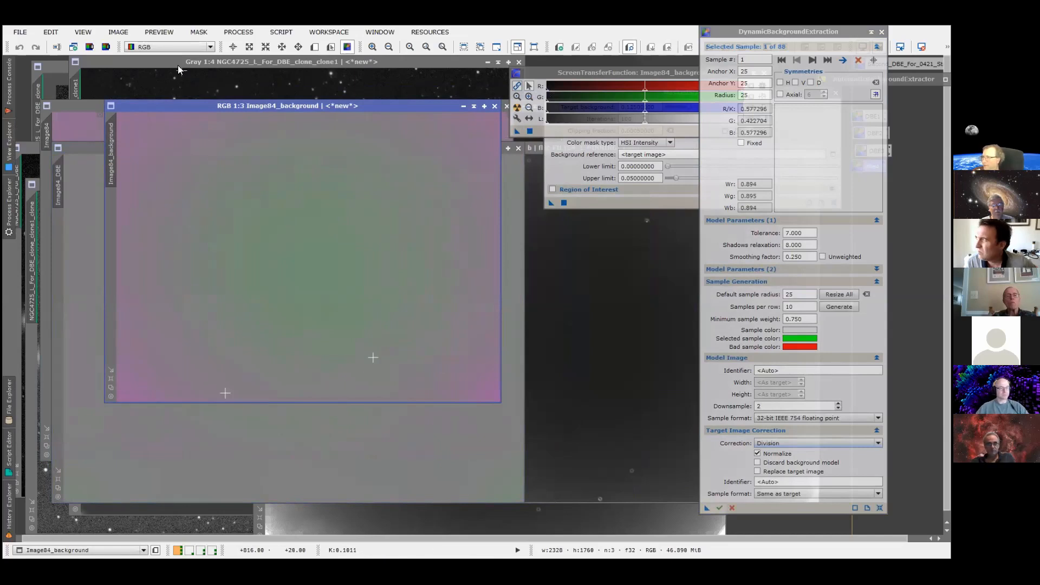
{"action": "scroll", "coordinate": [178, 49], "scroll_direction": "down", "scroll_amount": 1}
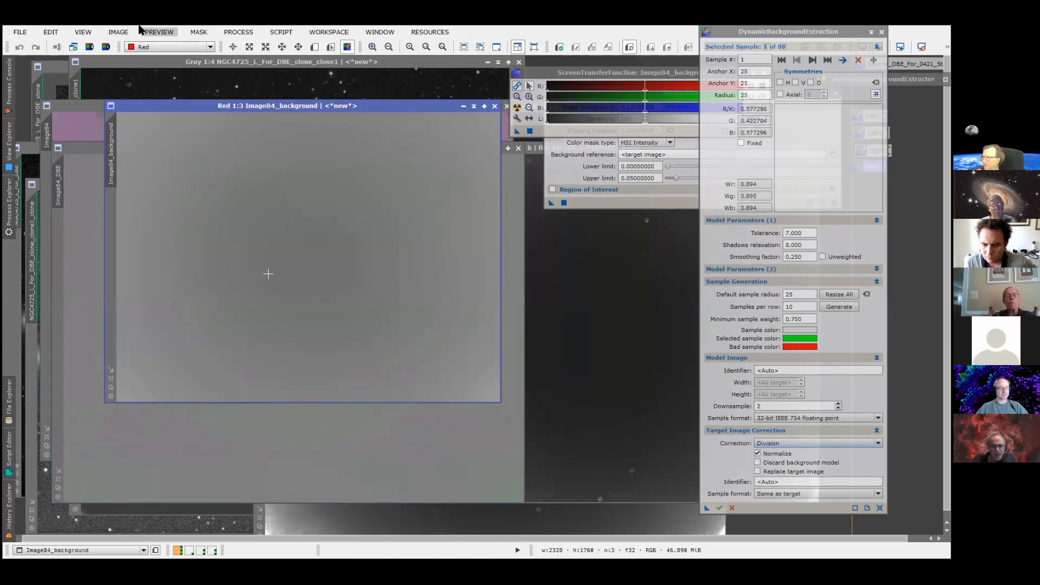
{"action": "scroll", "coordinate": [178, 48], "scroll_direction": "down", "scroll_amount": 1}
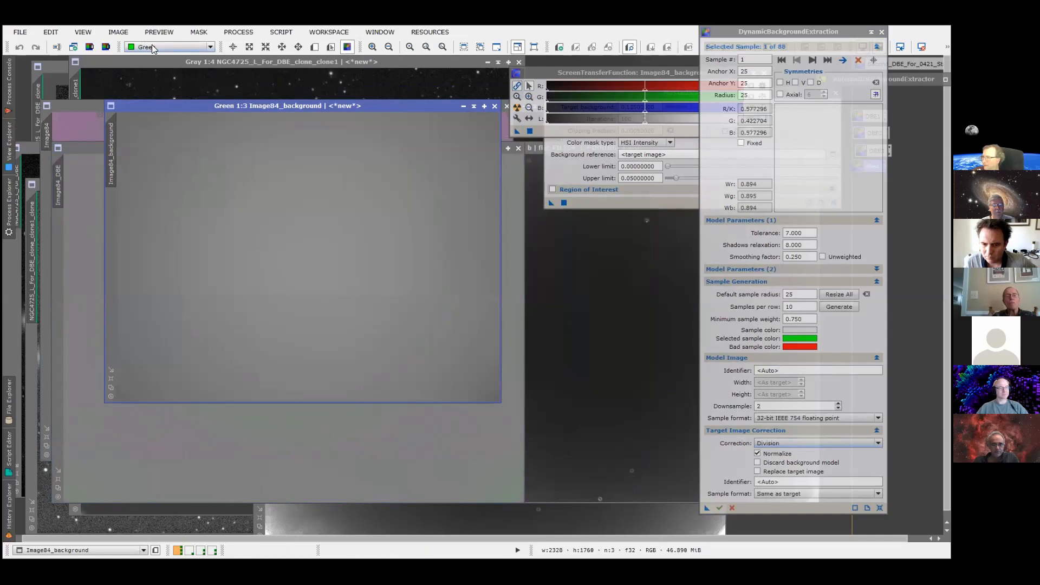
{"action": "scroll", "coordinate": [154, 48], "scroll_direction": "down", "scroll_amount": 1}
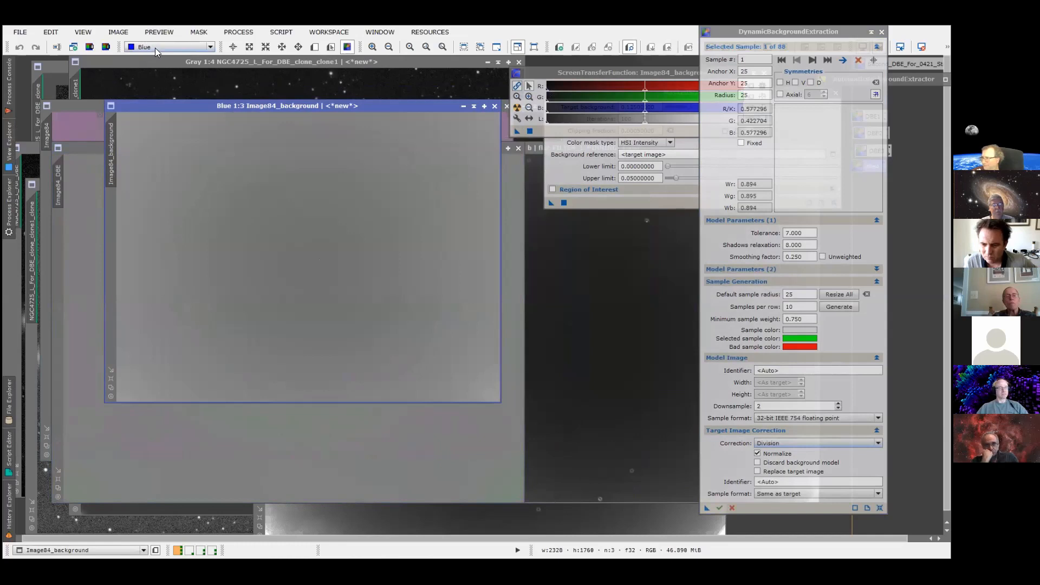
{"action": "scroll", "coordinate": [155, 50], "scroll_direction": "up", "scroll_amount": 3}
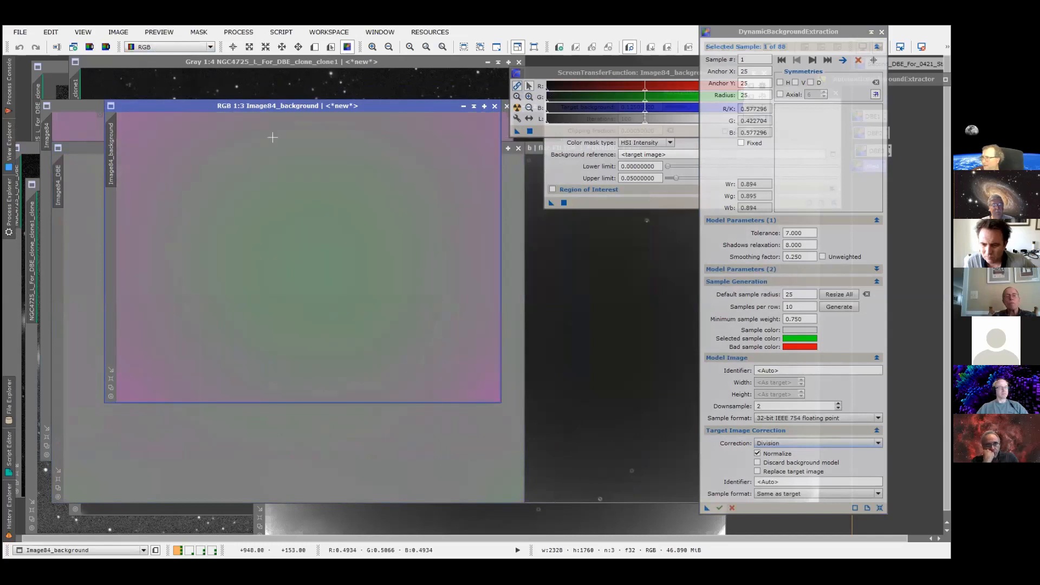
- Auto-stretch the display of the DBE-corrected image and apply BackgroundNeutralization to it with an upper limit of 0.1
{"action": "left_click", "coordinate": [92, 149]}
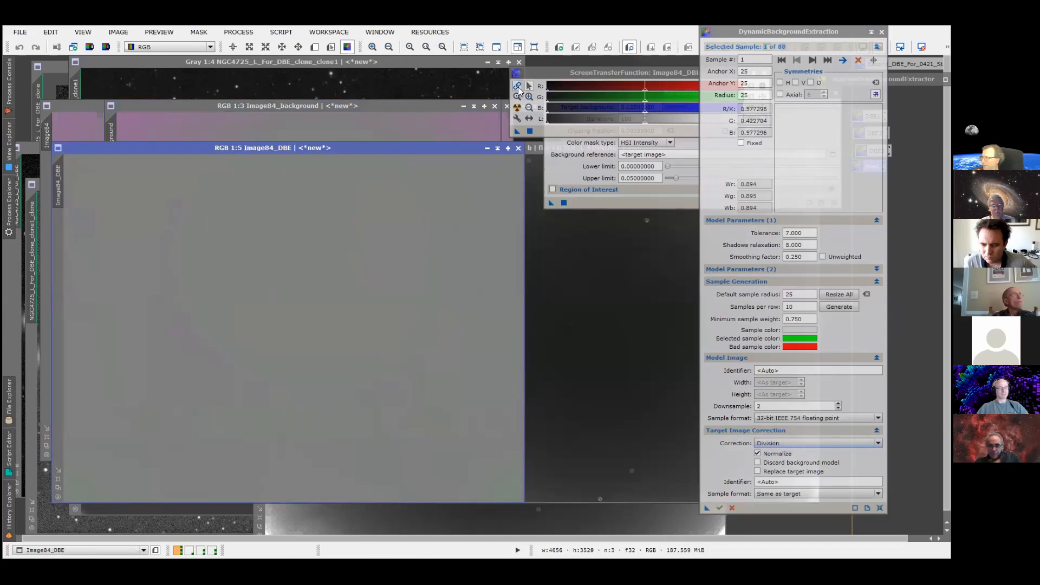
{"action": "left_click", "coordinate": [517, 107]}
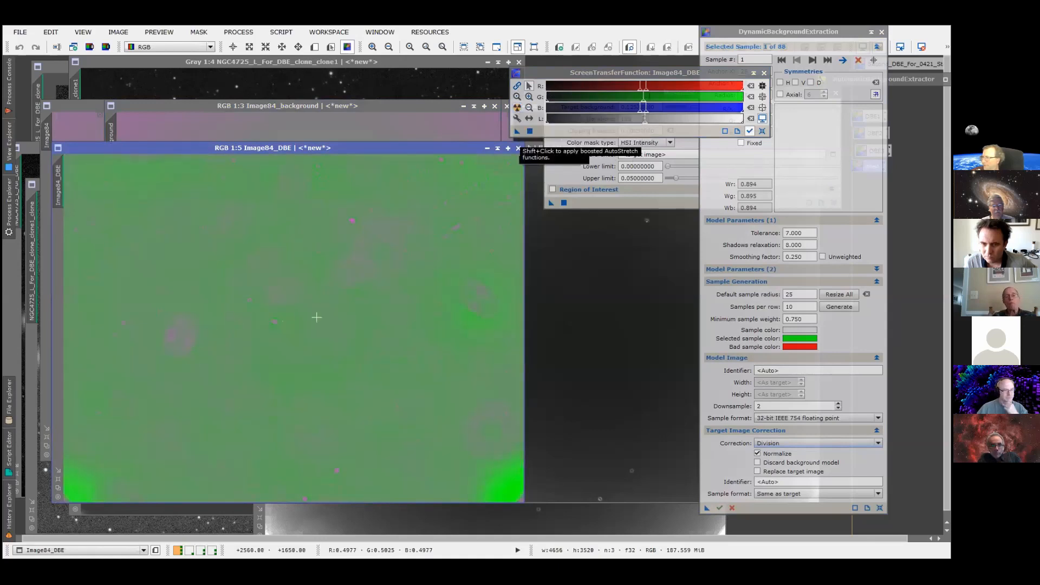
{"action": "left_click", "coordinate": [244, 36]}
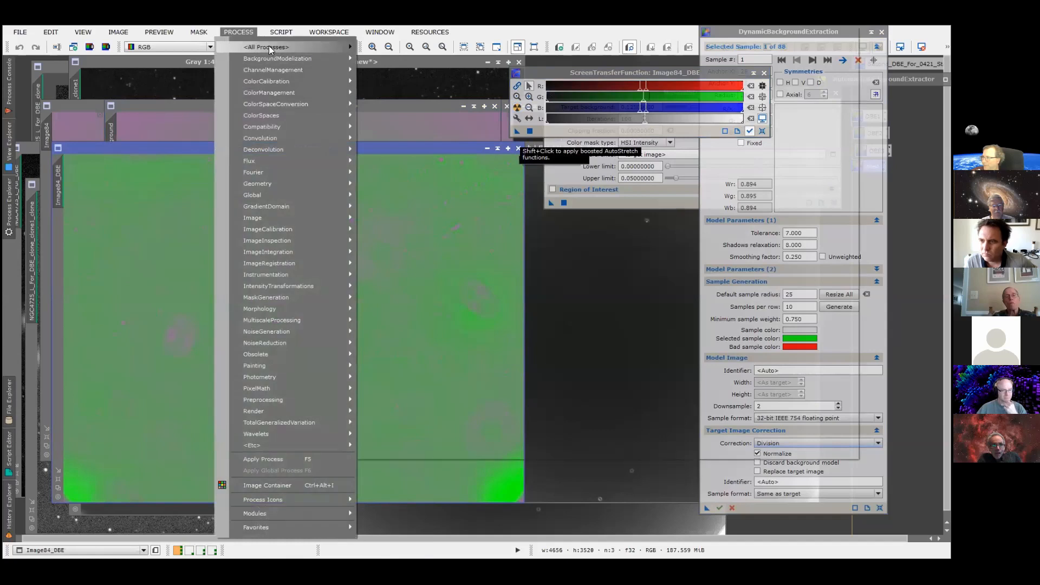
{"action": "mouse_move", "coordinate": [263, 47]}
{"action": "left_click", "coordinate": [433, 180]}
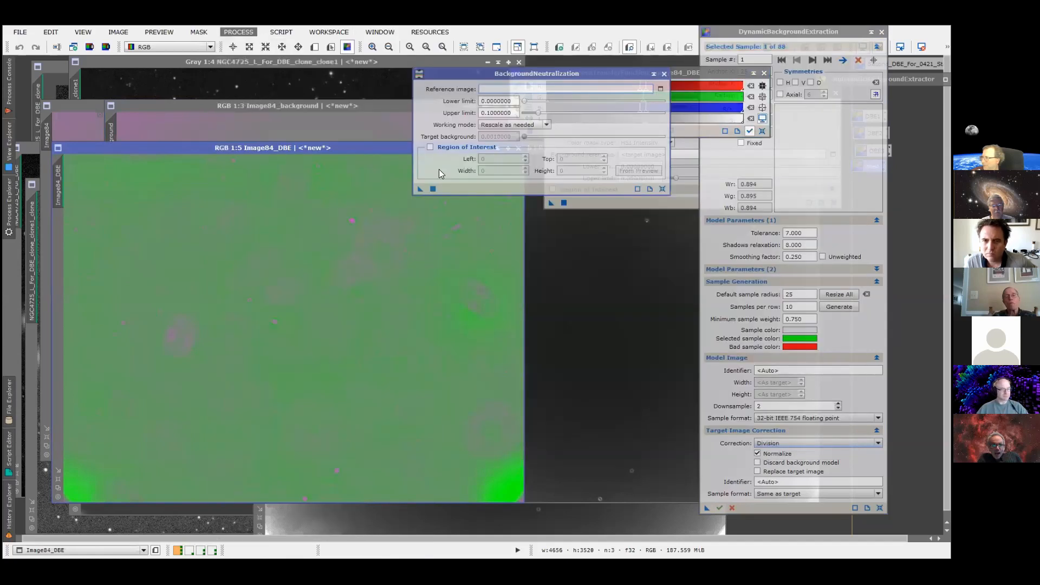
{"action": "left_click", "coordinate": [420, 189]}
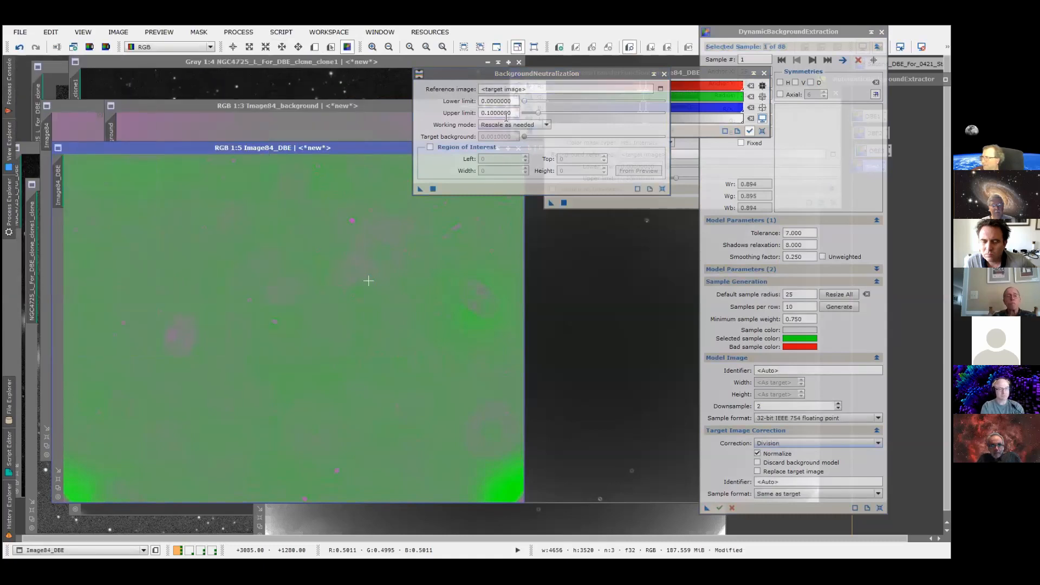
- Raise the BackgroundNeutralization upper limit to 0.85, reapply it to the DBE-corrected image and close the process
{"action": "left_click_drag", "start_coordinate": [539, 114], "coordinate": [642, 114]}
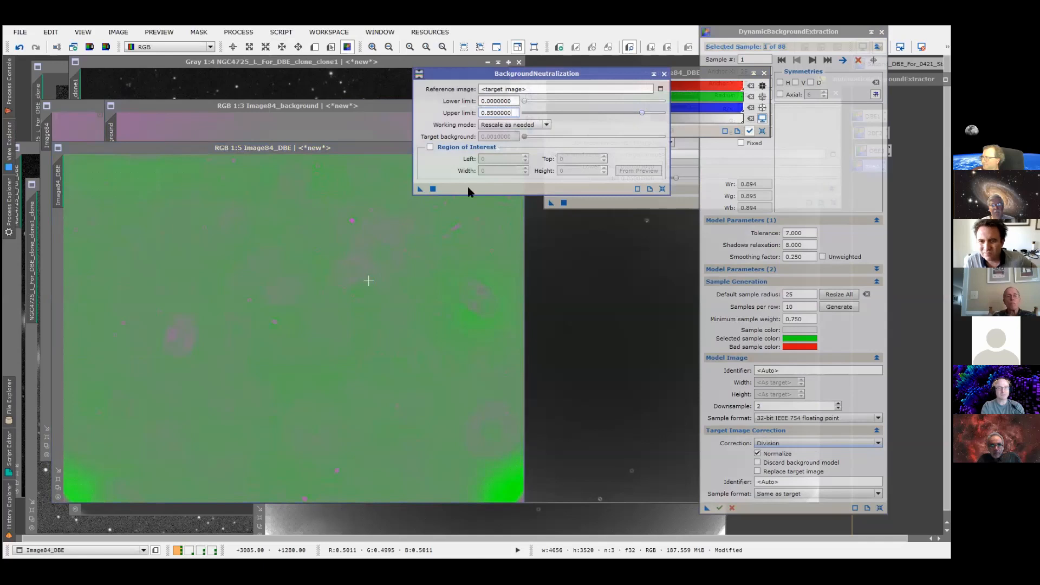
{"action": "left_click", "coordinate": [420, 188]}
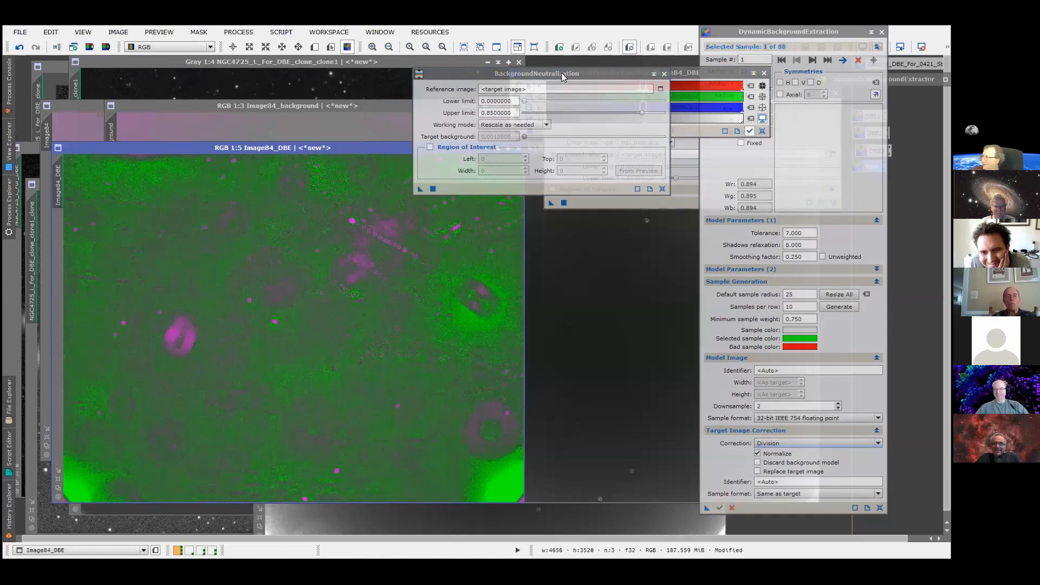
{"action": "left_click_drag", "start_coordinate": [561, 72], "coordinate": [616, 103]}
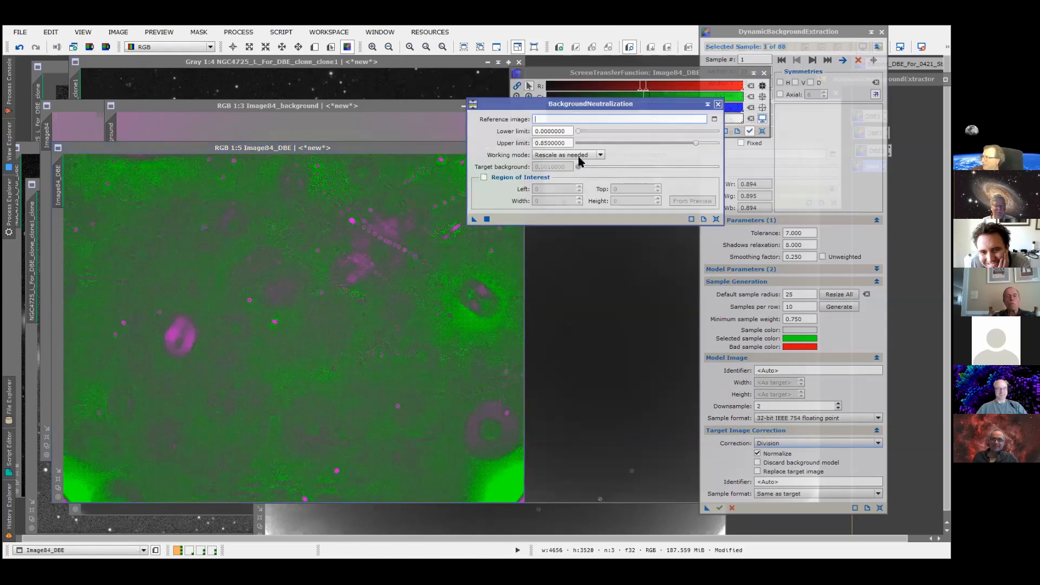
{"action": "left_click", "coordinate": [718, 104]}
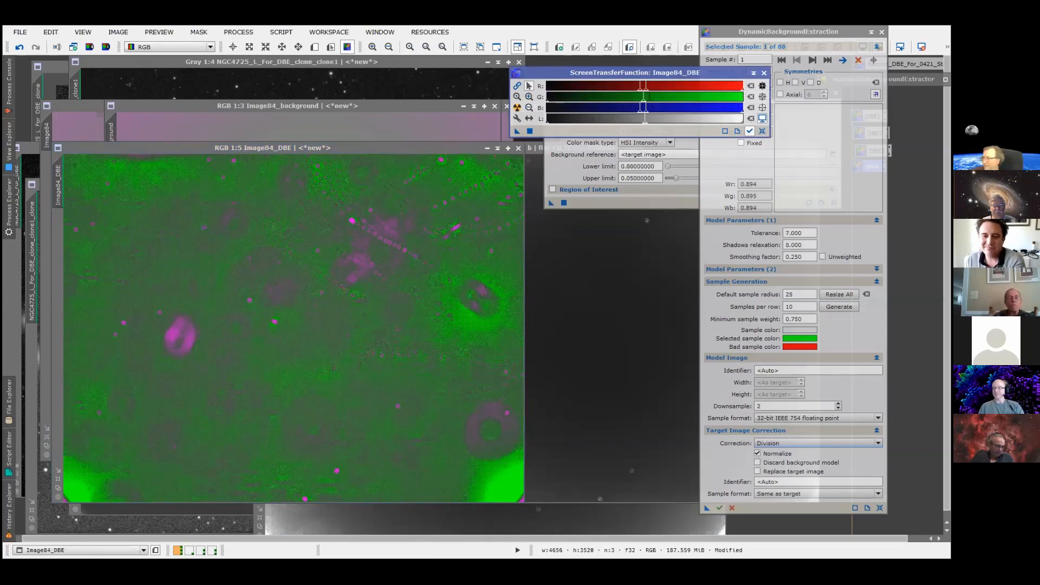
- Switch to the workspace with the four NGC4725 frames and redo the last undone change on the L, G and R frames
{"action": "key", "text": "ctrl+Right"}
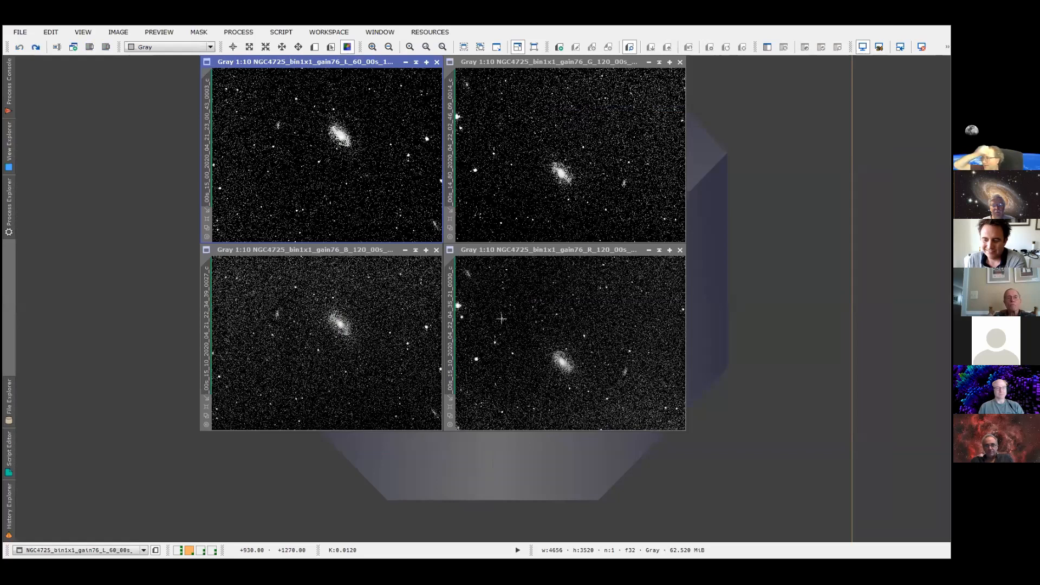
{"action": "left_click", "coordinate": [35, 47]}
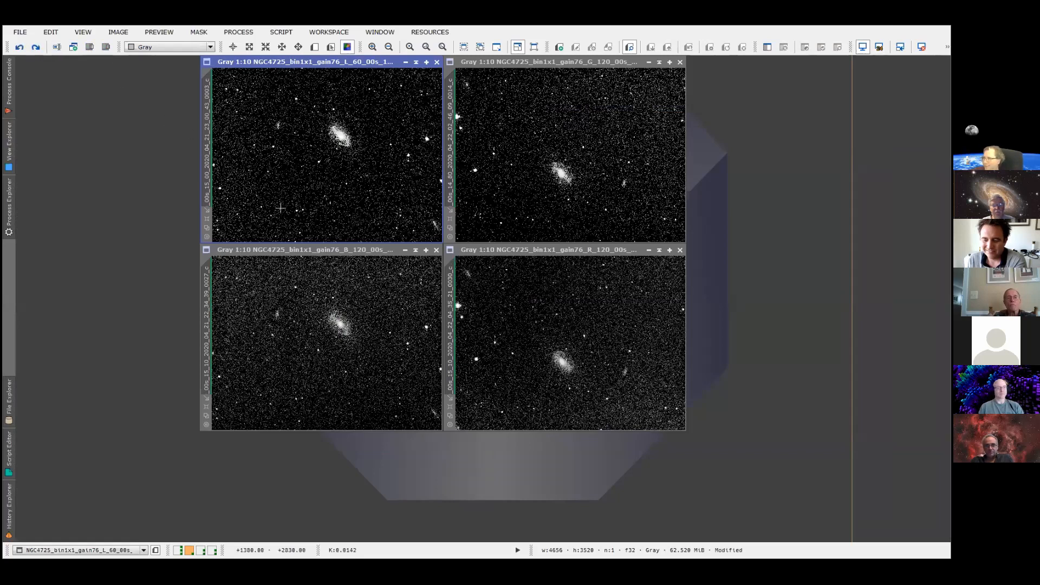
{"action": "left_click", "coordinate": [294, 251]}
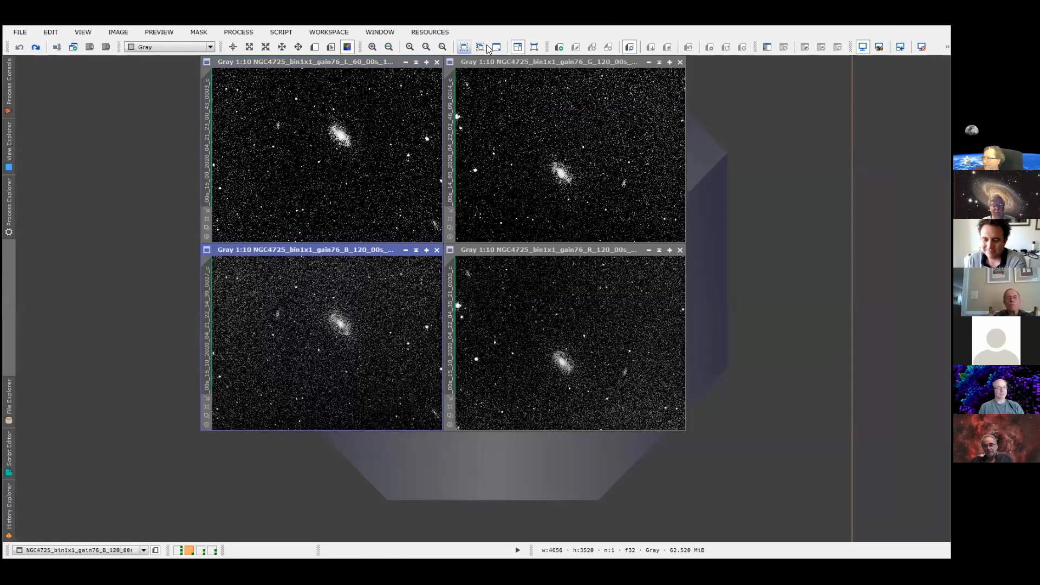
{"action": "left_click", "coordinate": [490, 62]}
{"action": "left_click", "coordinate": [35, 46]}
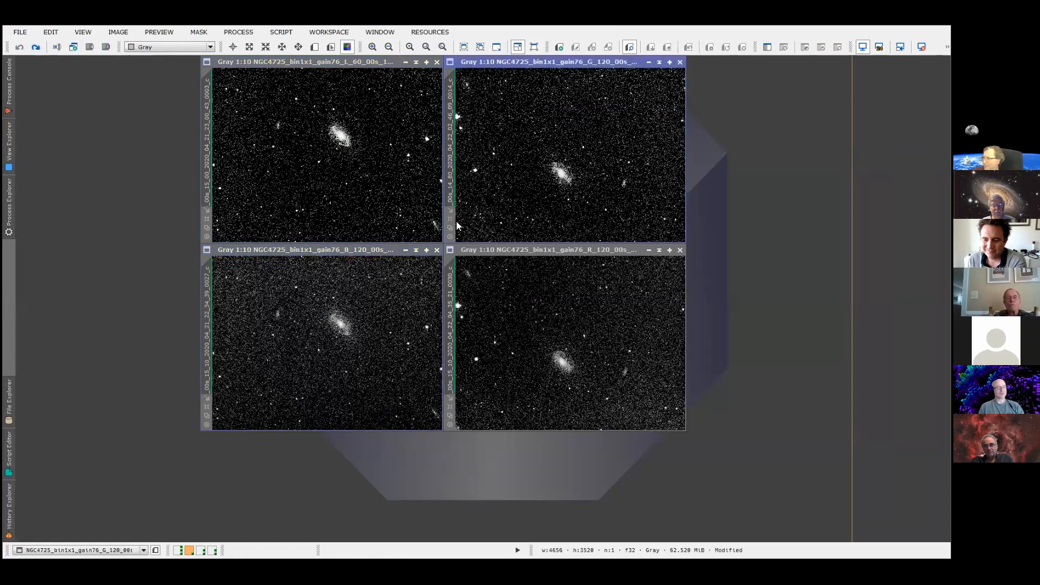
{"action": "left_click", "coordinate": [506, 250]}
{"action": "left_click", "coordinate": [41, 49]}
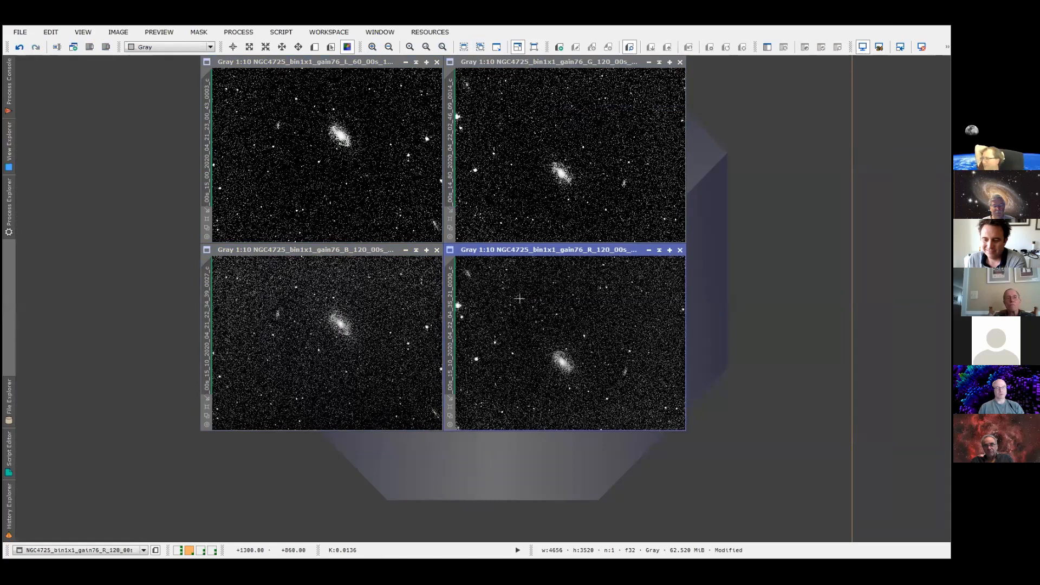
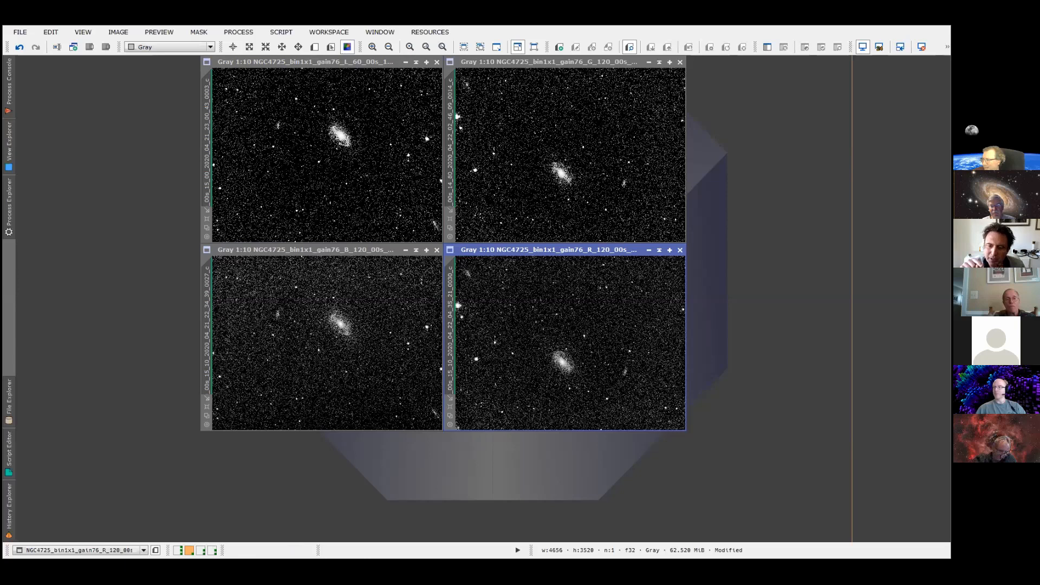
- Check the other workspaces, return to the four NGC4725 frames, and open an ImageContainer with a look at its image file dialog
{"action": "key", "text": "ctrl+Left"}
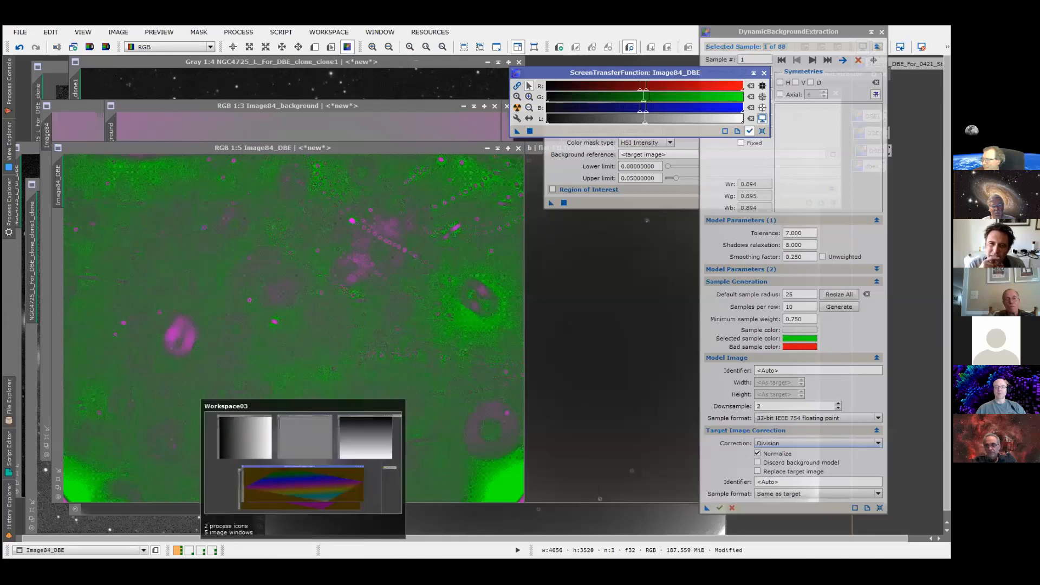
{"action": "left_click", "coordinate": [190, 550]}
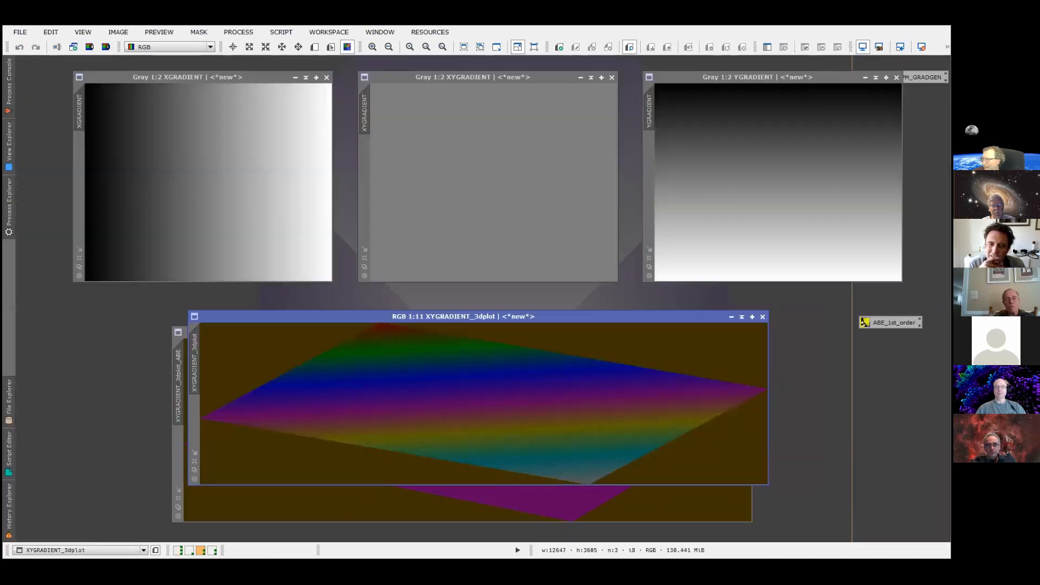
{"action": "left_click", "coordinate": [189, 550]}
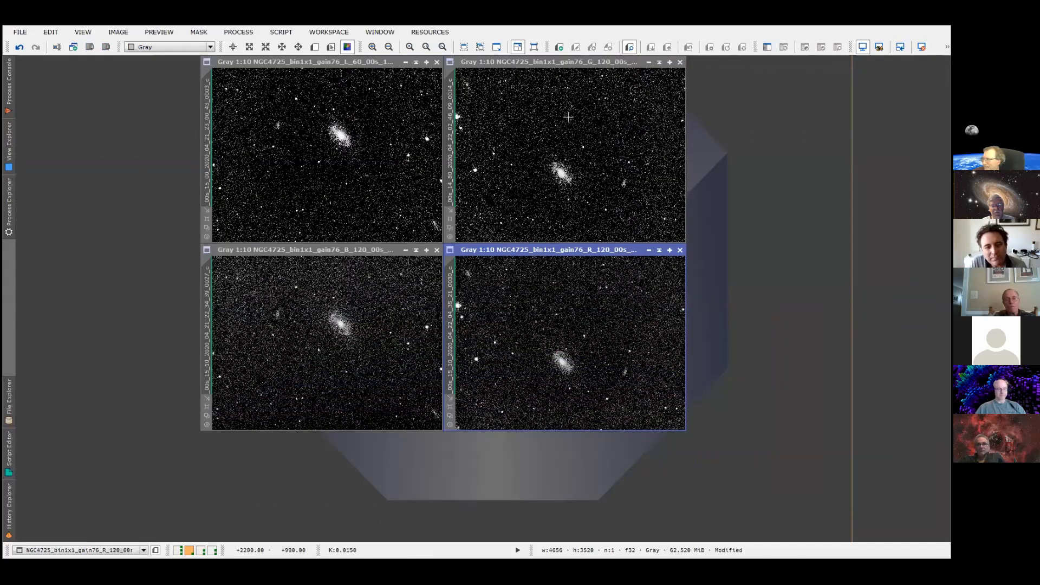
{"action": "right_click", "coordinate": [120, 153]}
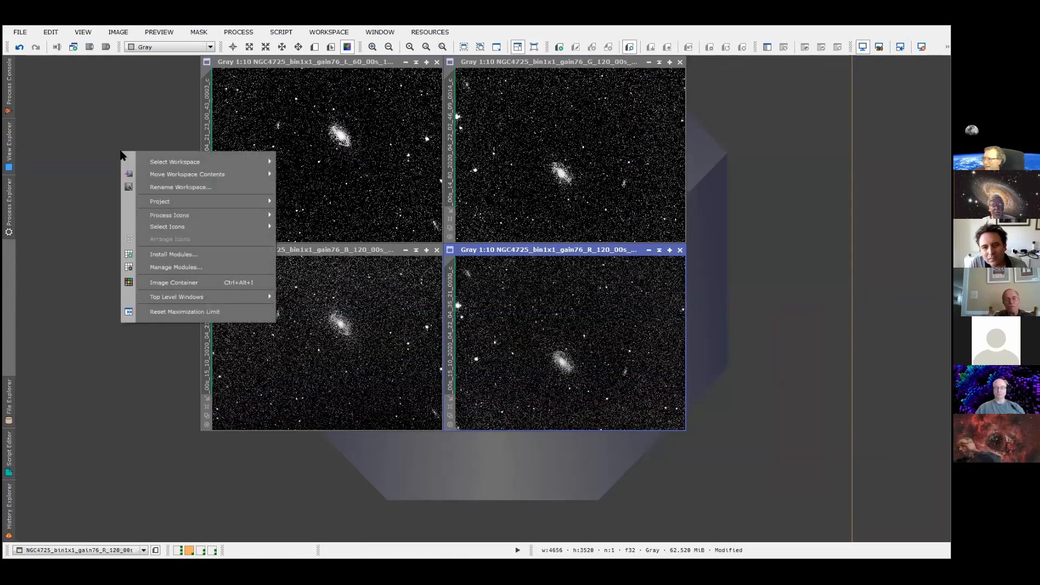
{"action": "left_click", "coordinate": [186, 281]}
{"action": "left_click_drag", "start_coordinate": [332, 58], "coordinate": [769, 67]}
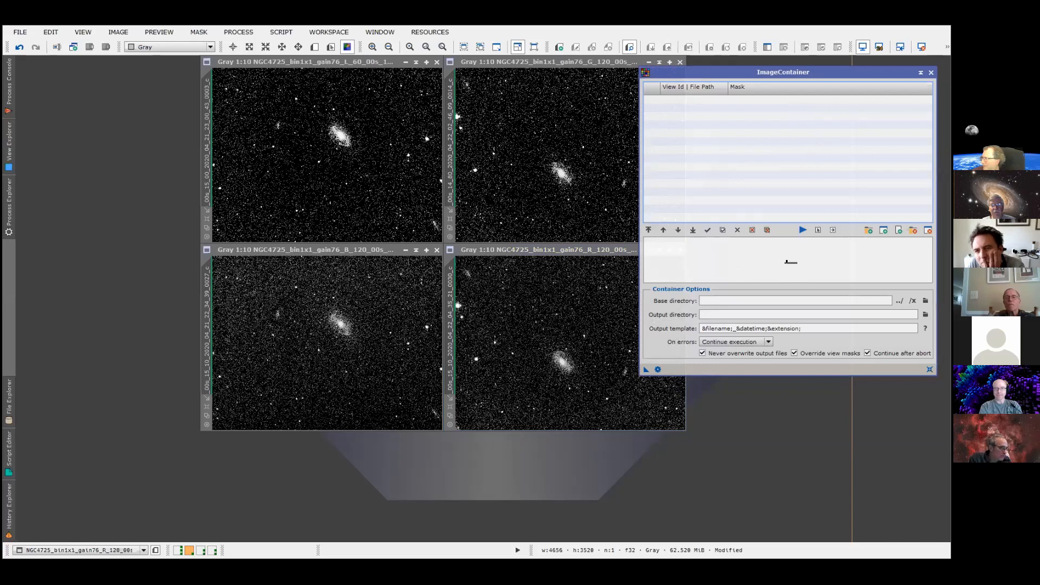
{"action": "left_click", "coordinate": [869, 230]}
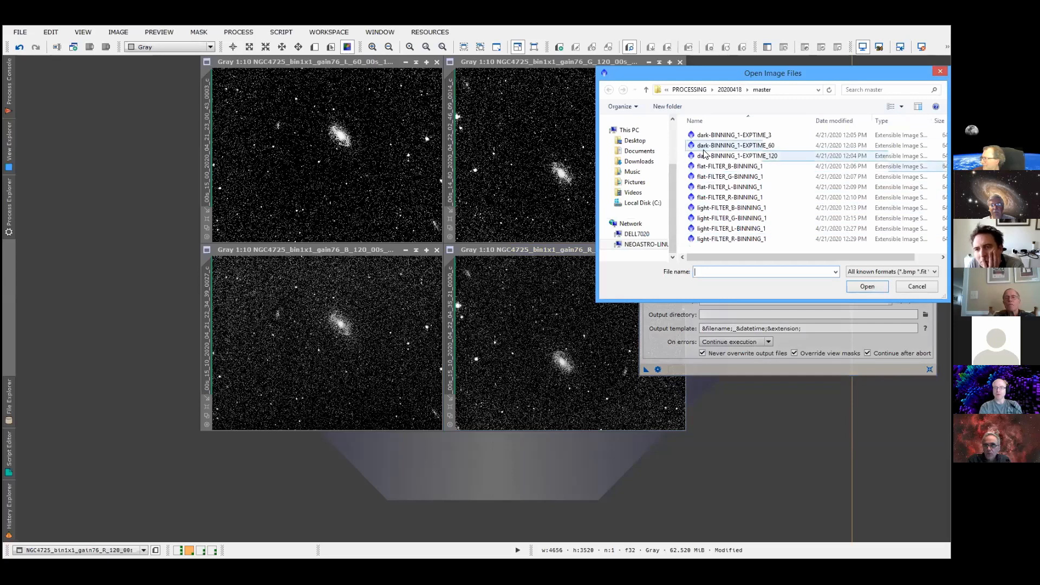
{"action": "key", "text": "Escape"}
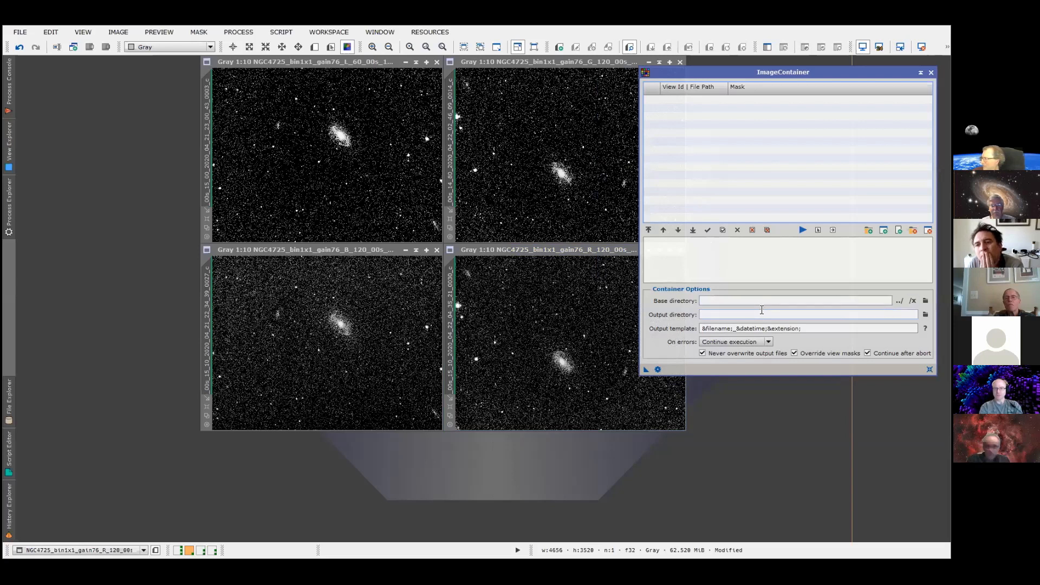
{"action": "left_click_drag", "start_coordinate": [844, 78], "coordinate": [348, 148]}
- Open AutomaticBackgroundExtractor, save its settings as a process icon on the workspace beside the R frame, and close the process
{"action": "left_click", "coordinate": [239, 32]}
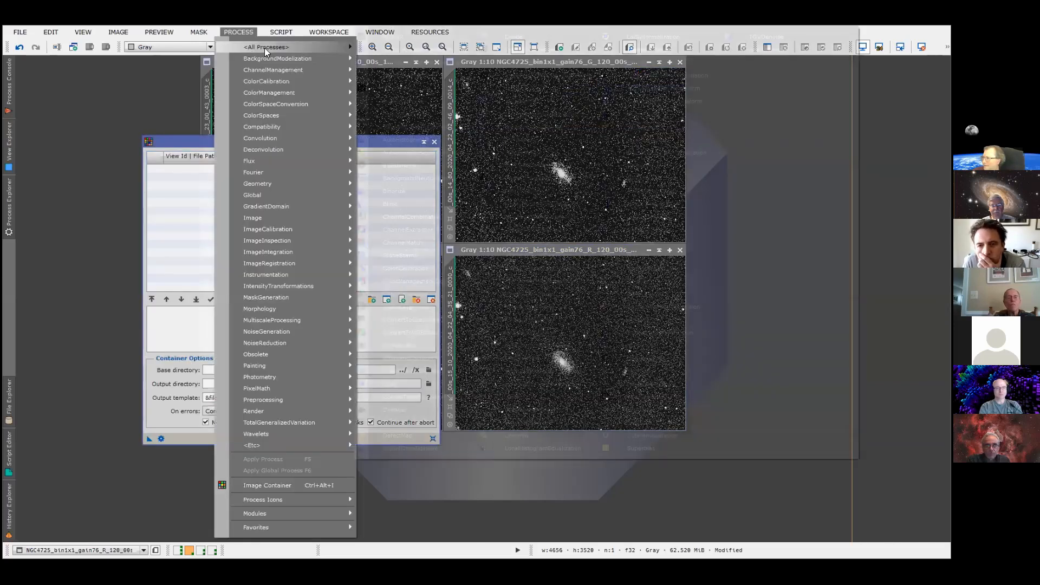
{"action": "mouse_move", "coordinate": [265, 49]}
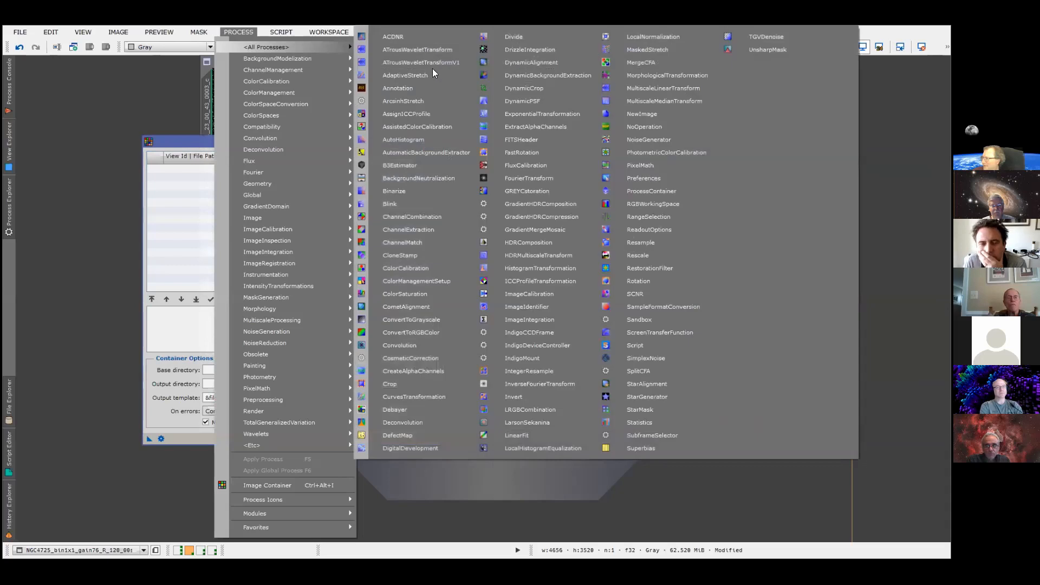
{"action": "left_click", "coordinate": [424, 153]}
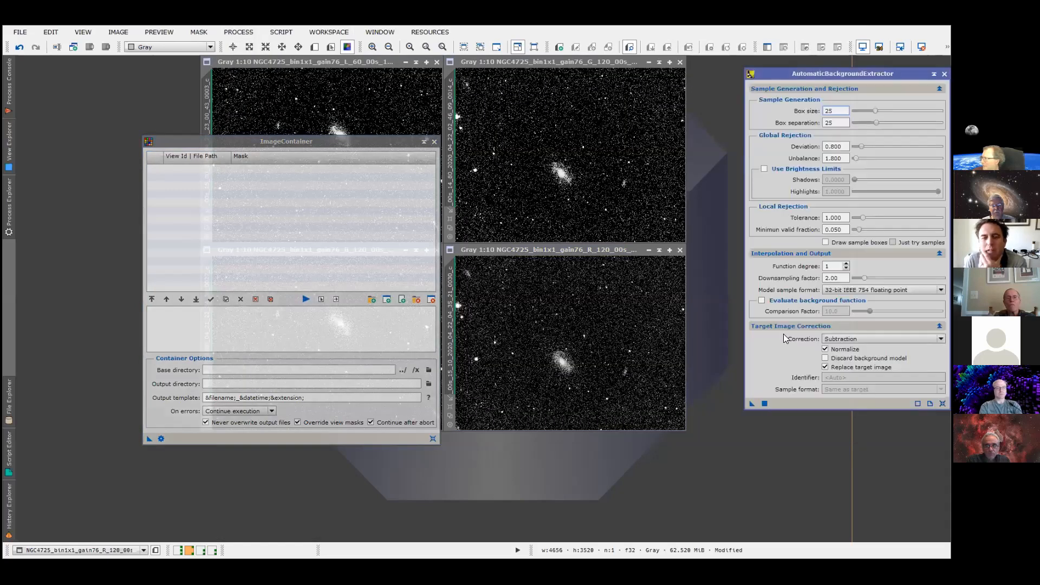
{"action": "left_click_drag", "start_coordinate": [751, 404], "coordinate": [750, 445]}
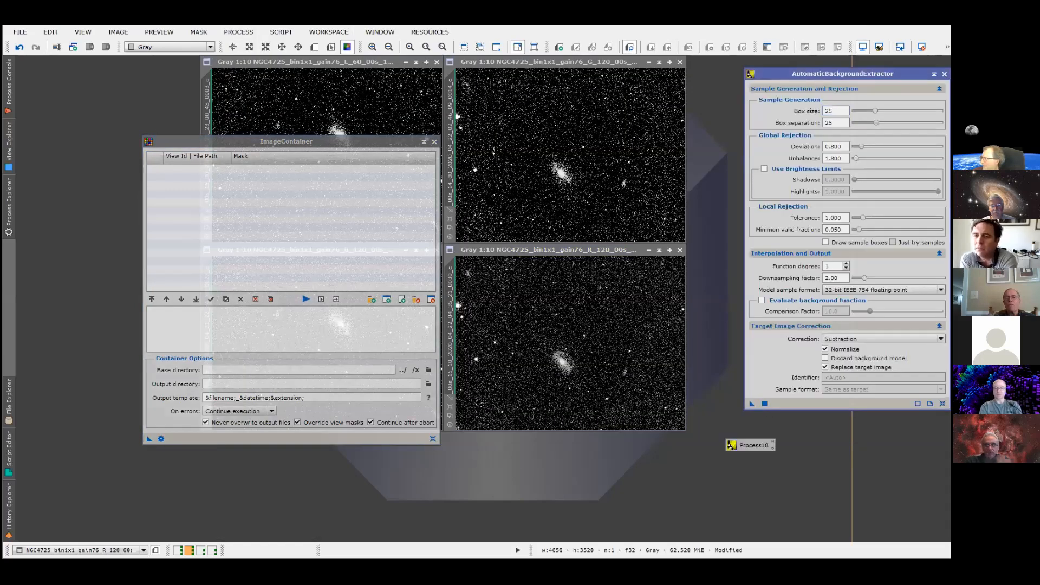
{"action": "left_click", "coordinate": [944, 73]}
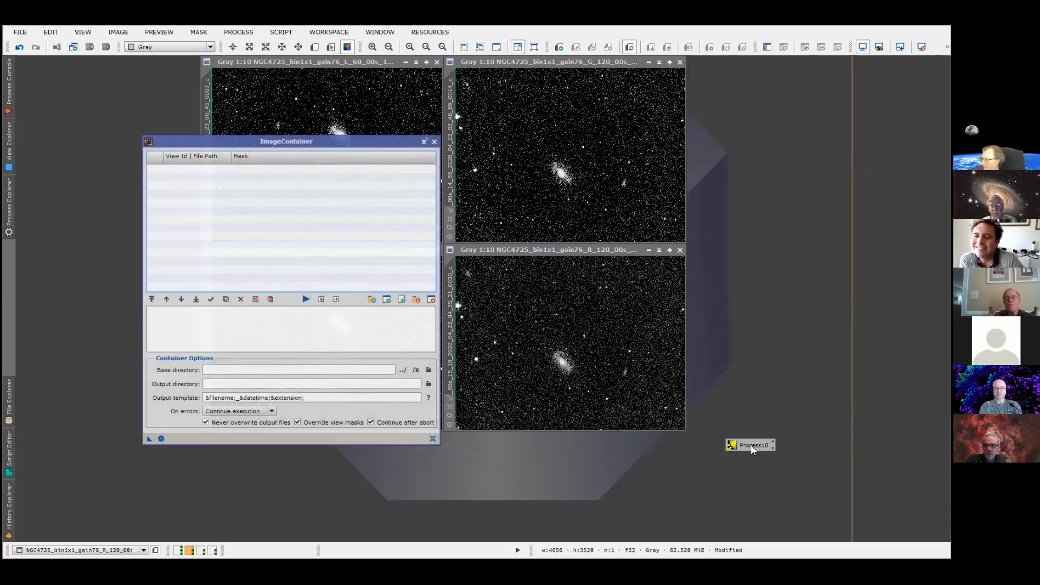
{"action": "left_click_drag", "start_coordinate": [751, 446], "coordinate": [739, 416]}
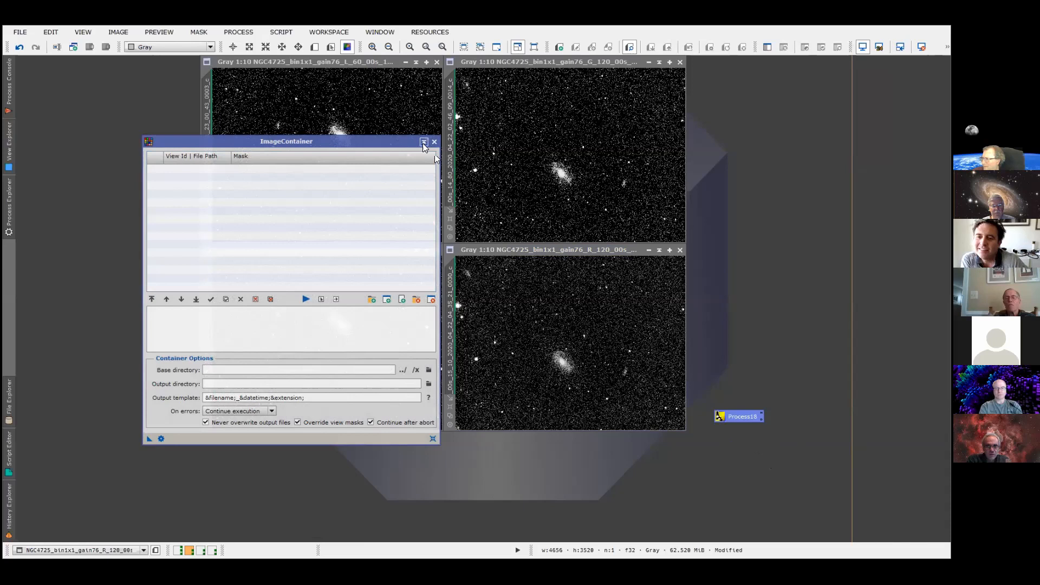
- Collapse the ImageContainer and place it near the saved process icon, then reopen both the AutomaticBackgroundExtractor instance and the container
{"action": "left_click", "coordinate": [424, 142]}
{"action": "left_click_drag", "start_coordinate": [288, 290], "coordinate": [800, 263]}
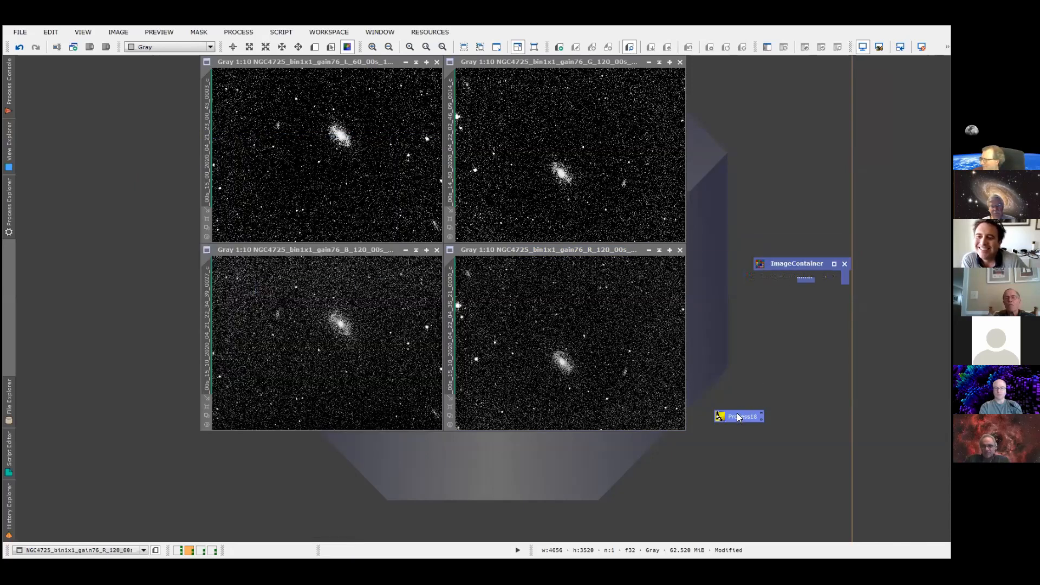
{"action": "left_click_drag", "start_coordinate": [768, 360], "coordinate": [782, 296]}
{"action": "double_click", "coordinate": [763, 358]}
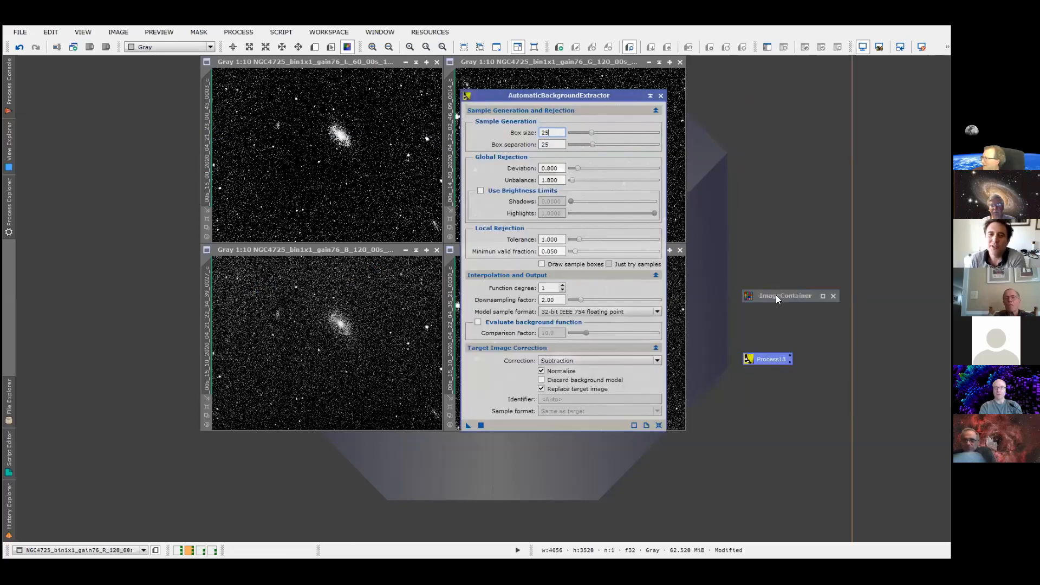
{"action": "double_click", "coordinate": [776, 295]}
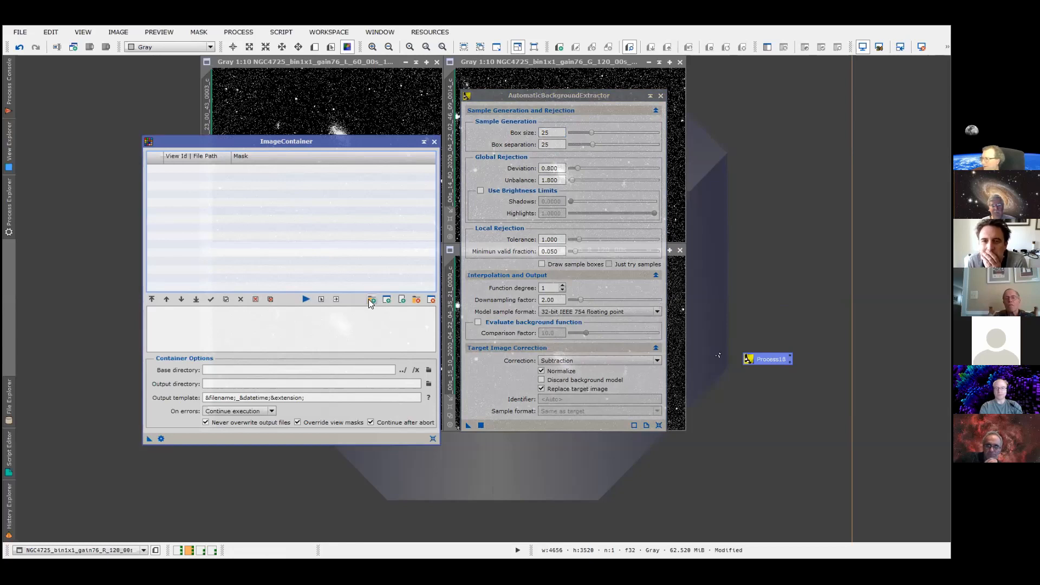
- Add the flat-FILTER_B-BINNING_1 file to the ImageContainer and try dropping the AutomaticBackgroundExtractor process icon onto the file list
{"action": "left_click", "coordinate": [299, 236]}
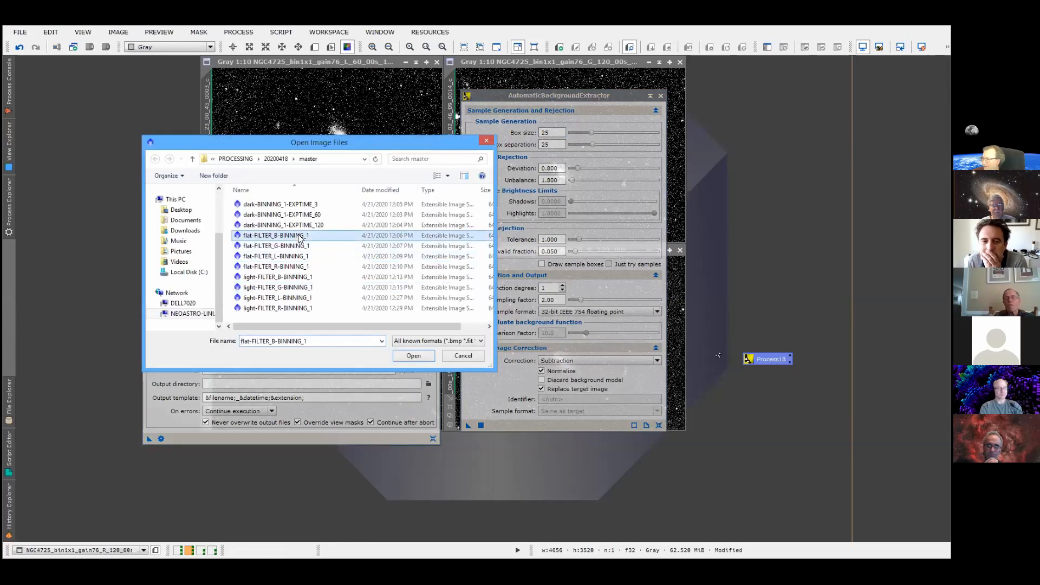
{"action": "double_click", "coordinate": [298, 237]}
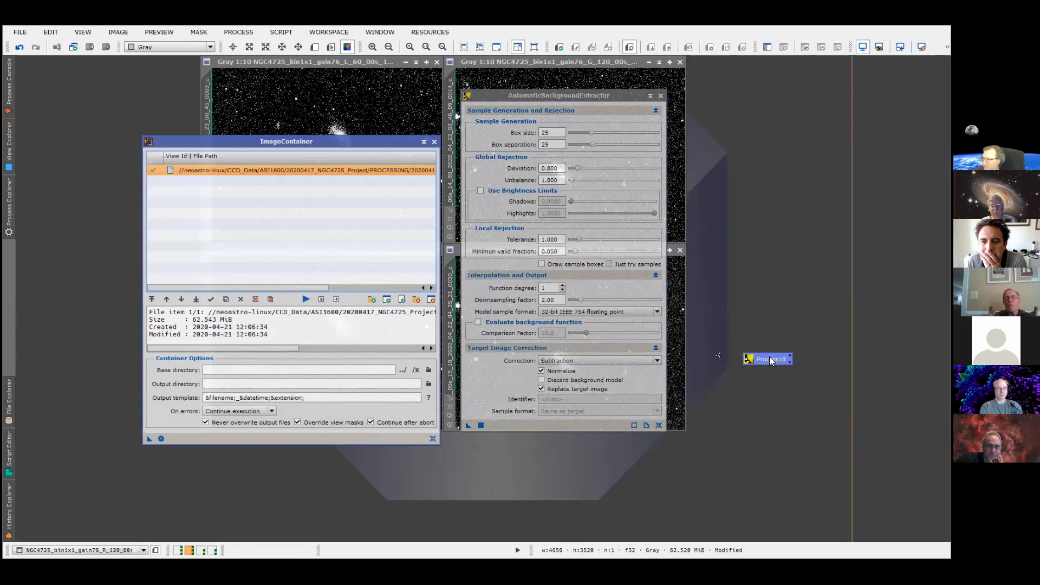
{"action": "left_click_drag", "start_coordinate": [770, 360], "coordinate": [774, 359]}
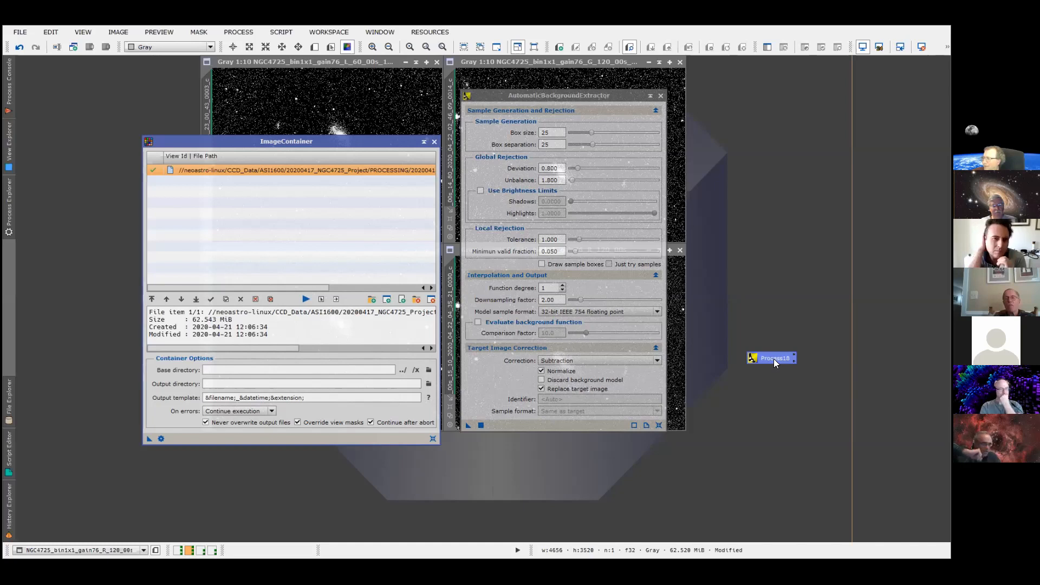
{"action": "left_click_drag", "start_coordinate": [774, 359], "coordinate": [280, 242]}
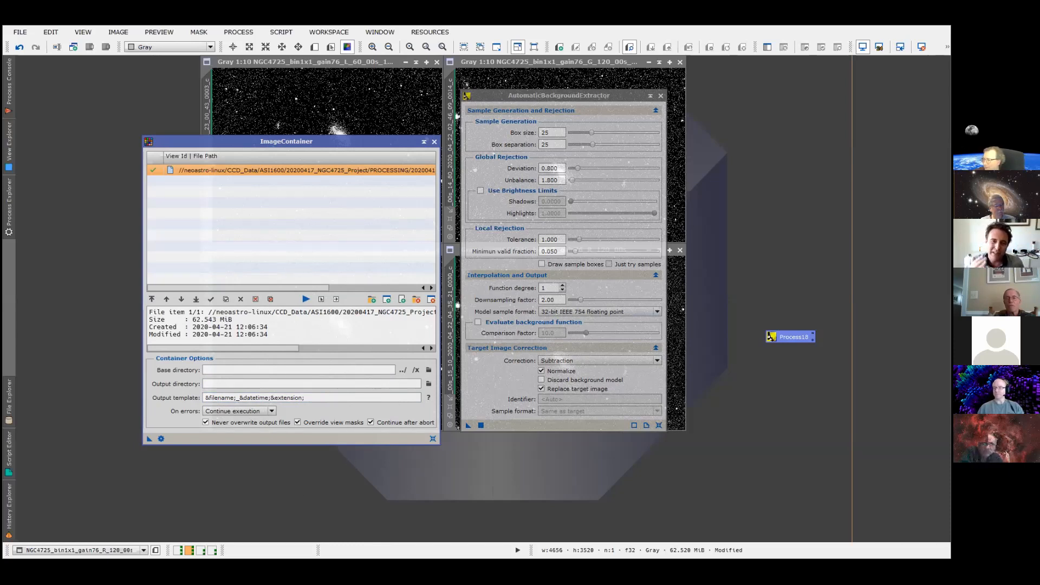
- Switch to the second-order gradient workspace and open the LocalNormalization process there
{"action": "key", "text": "ctrl+Right"}
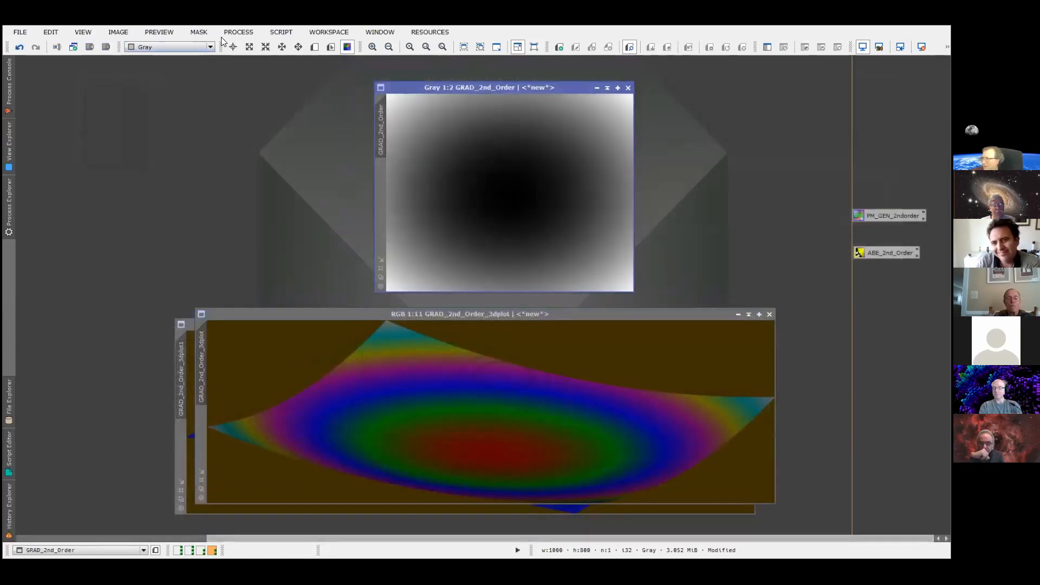
{"action": "left_click", "coordinate": [237, 32]}
{"action": "mouse_move", "coordinate": [239, 48]}
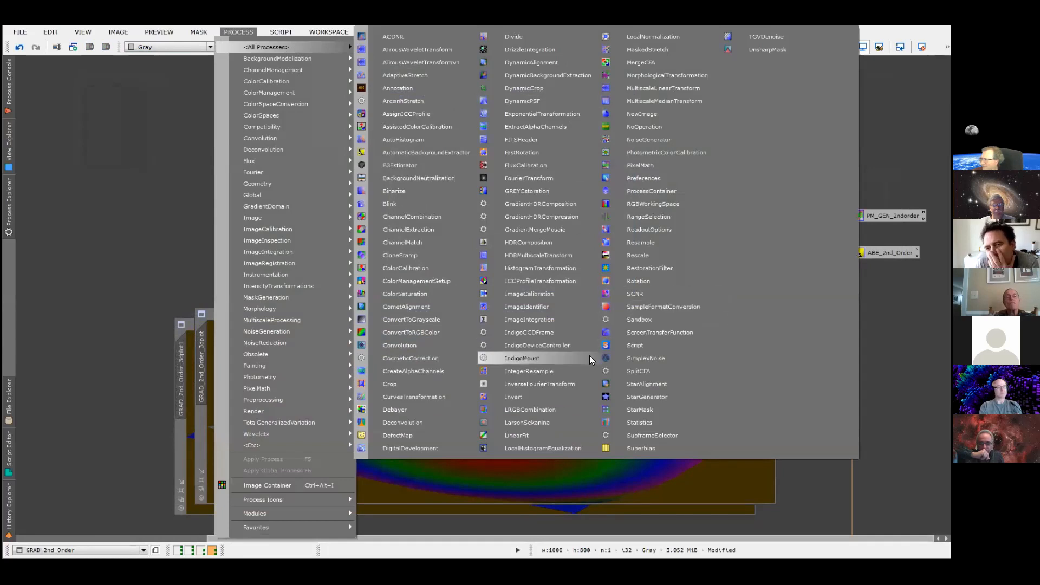
{"action": "left_click", "coordinate": [669, 40]}
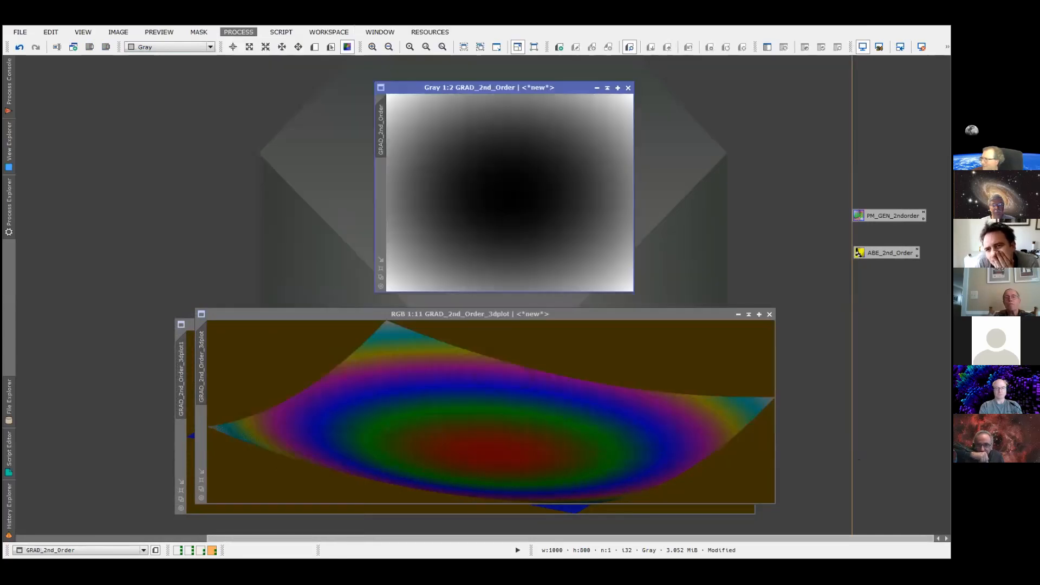
{"action": "left_click_drag", "start_coordinate": [351, 78], "coordinate": [147, 80]}
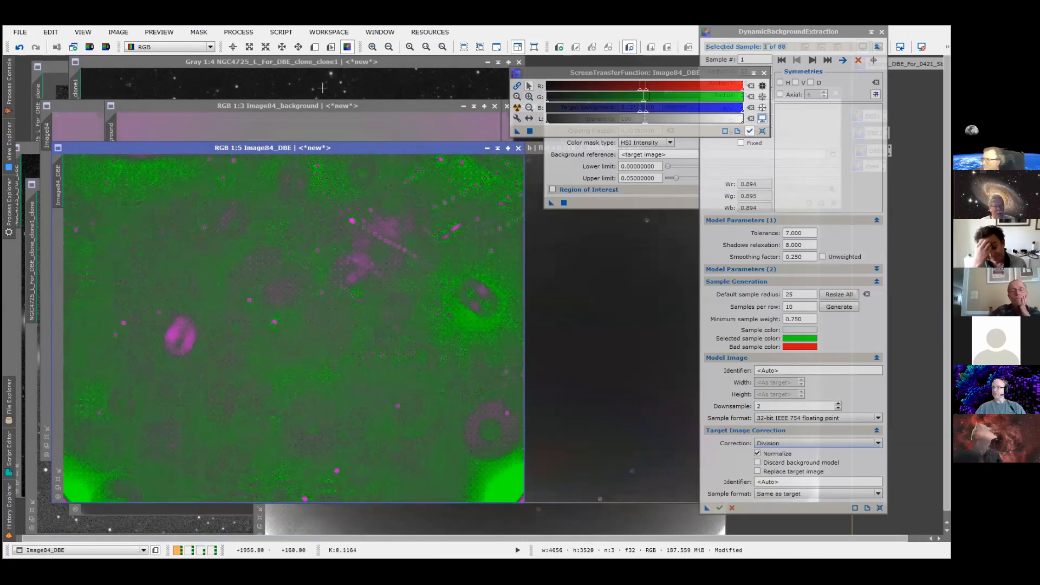
- Preview ArcsinhStretch on the DBE-corrected Image84 with a stretch factor of 6.96 in an enlarged real-time preview, then close the process
{"action": "left_click", "coordinate": [238, 32]}
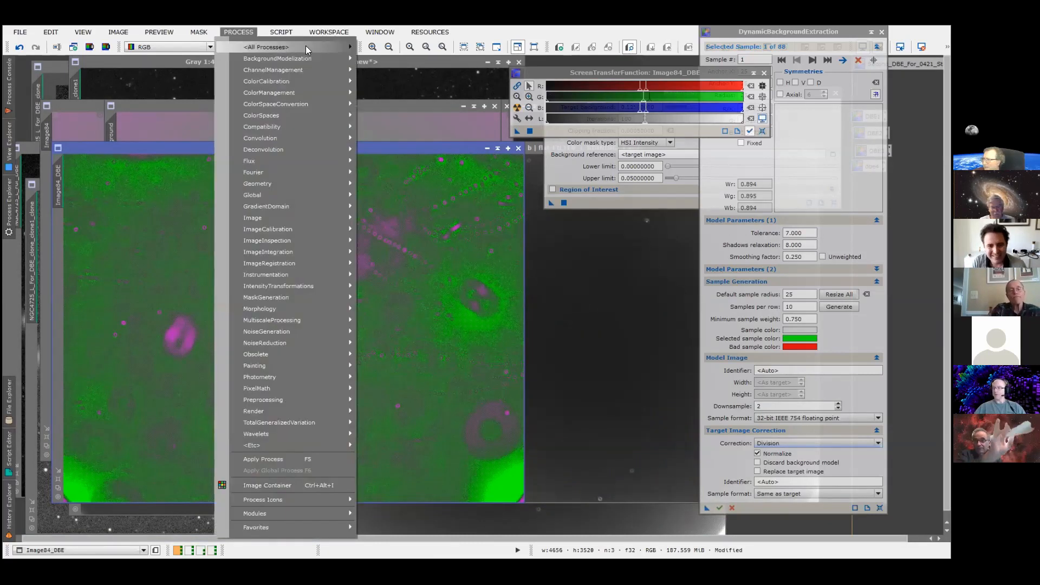
{"action": "mouse_move", "coordinate": [305, 47]}
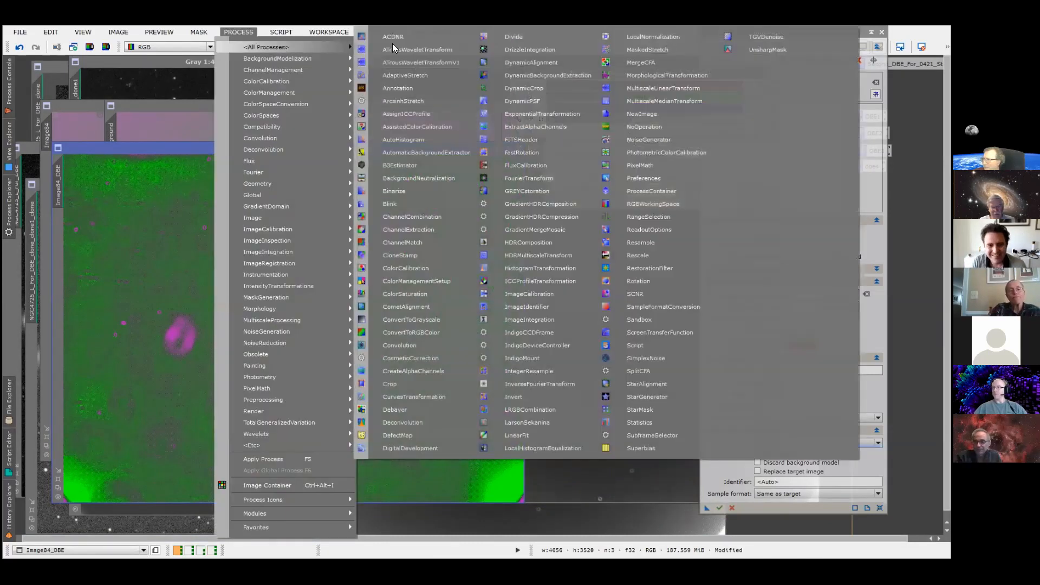
{"action": "left_click", "coordinate": [431, 102]}
{"action": "left_click", "coordinate": [279, 293]}
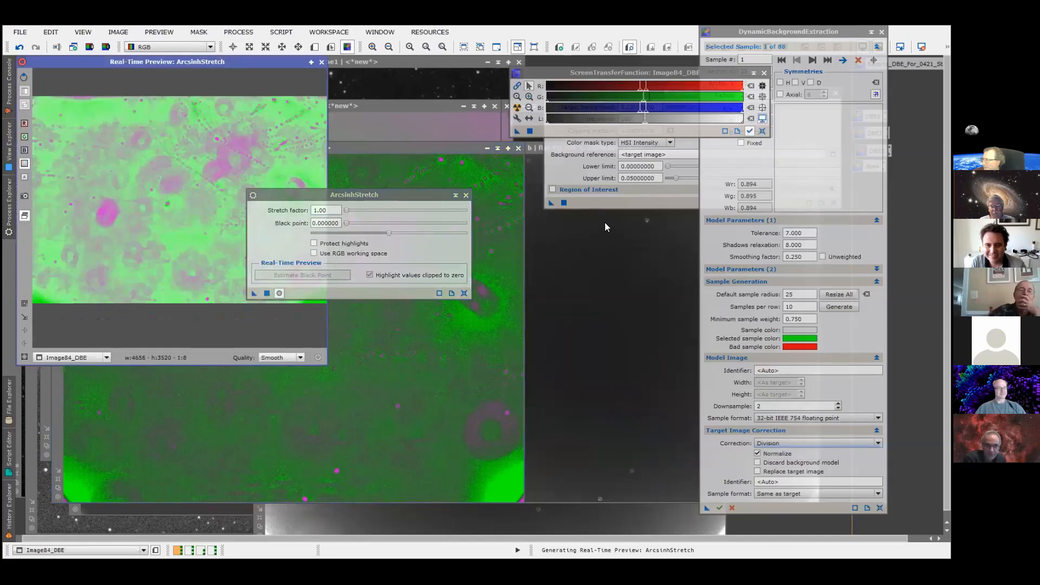
{"action": "left_click_drag", "start_coordinate": [600, 210], "coordinate": [624, 207]}
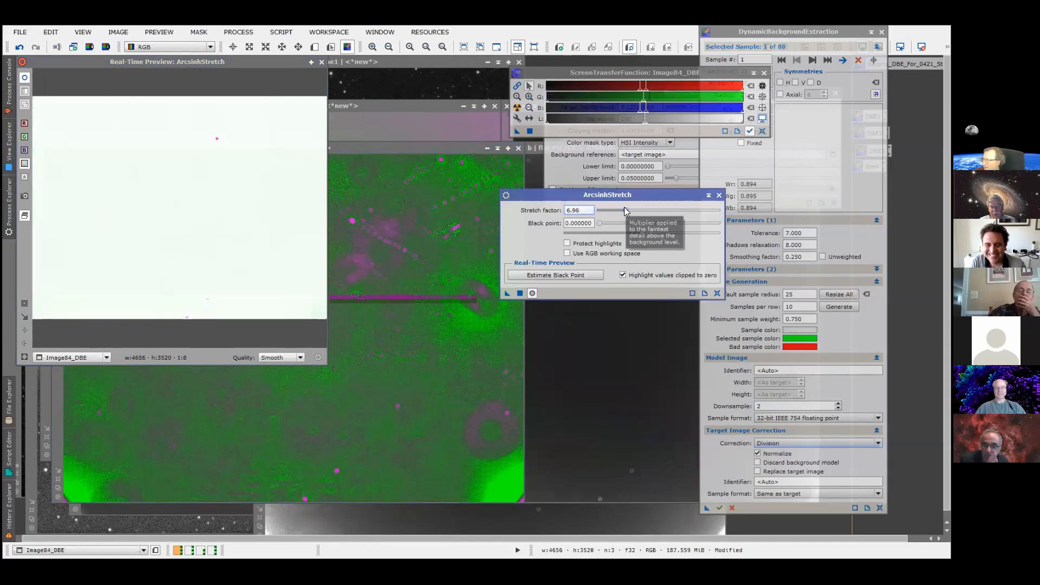
{"action": "left_click", "coordinate": [311, 61]}
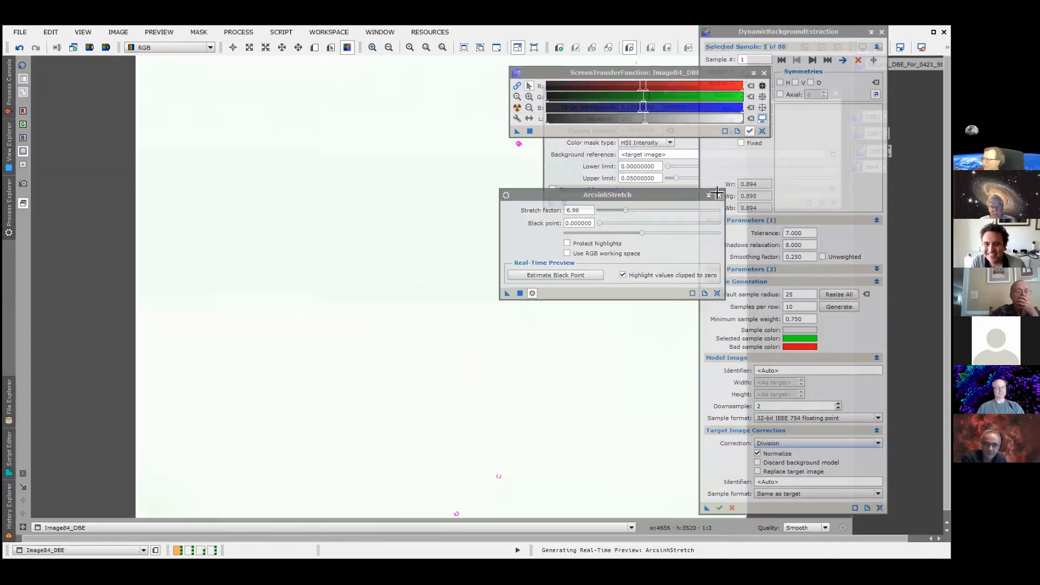
{"action": "left_click", "coordinate": [717, 194]}
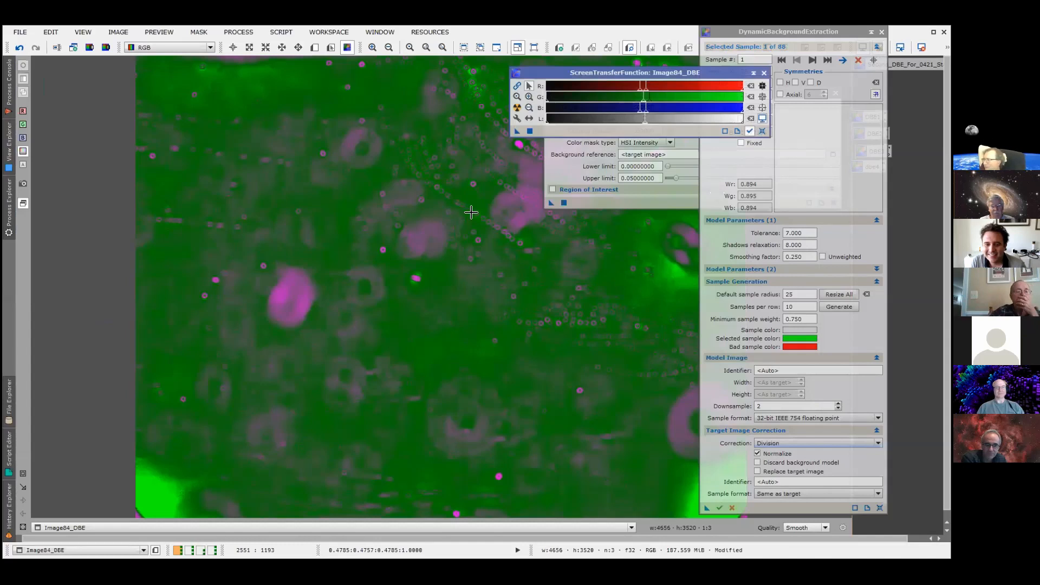